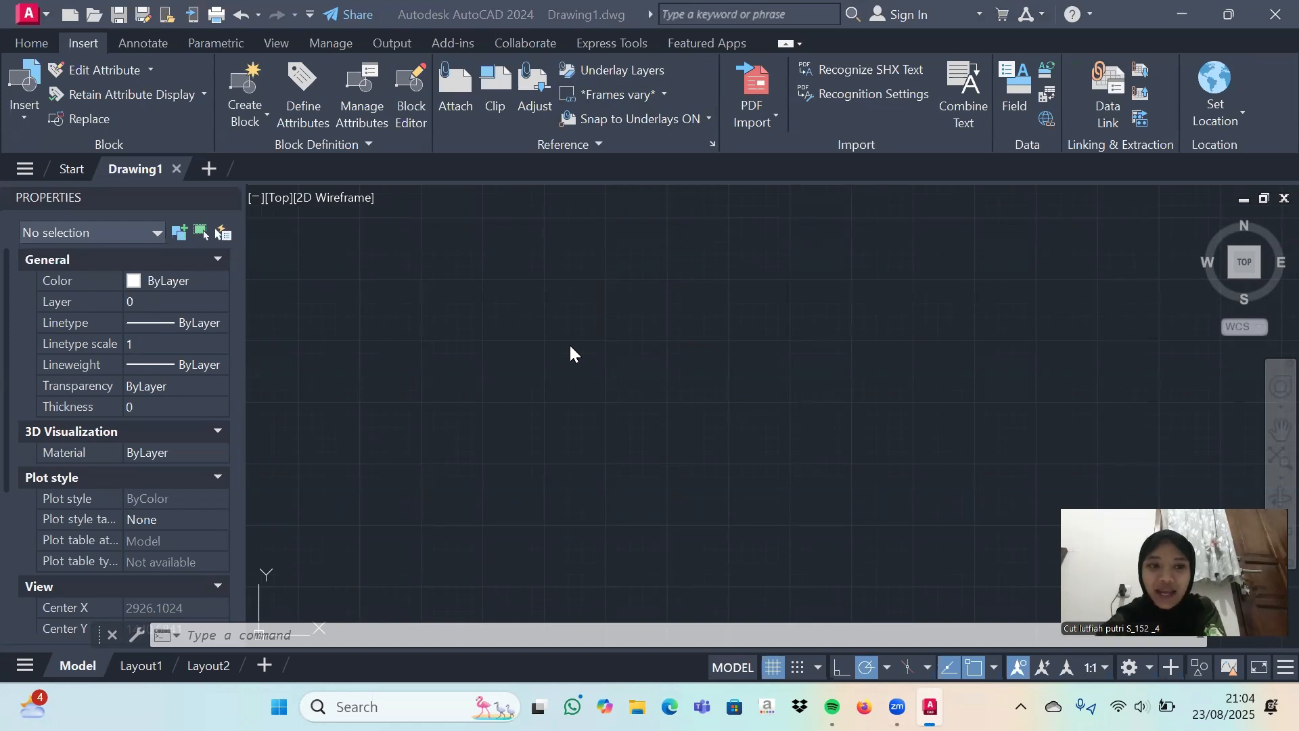
Configure the drawing units with a length precision of 0.00 and an insertion scale in centimeters.
left_click(31, 43)
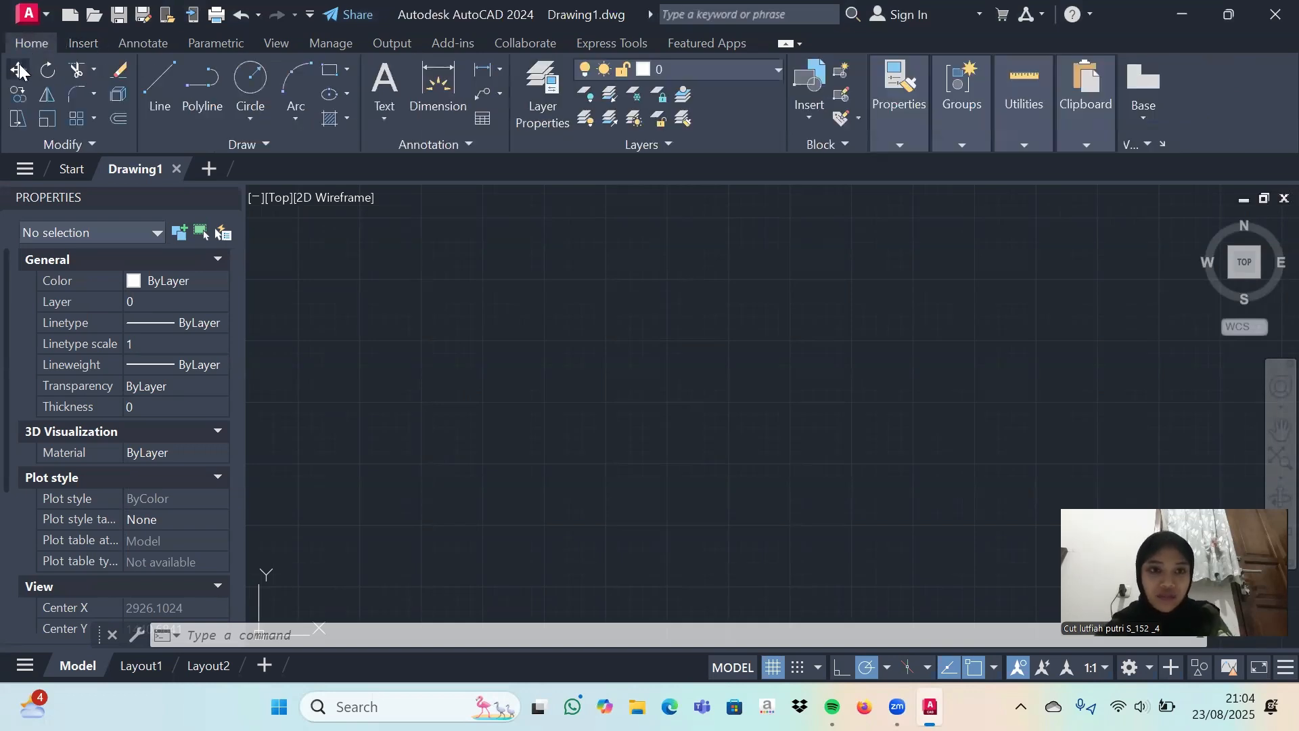
left_click(304, 642)
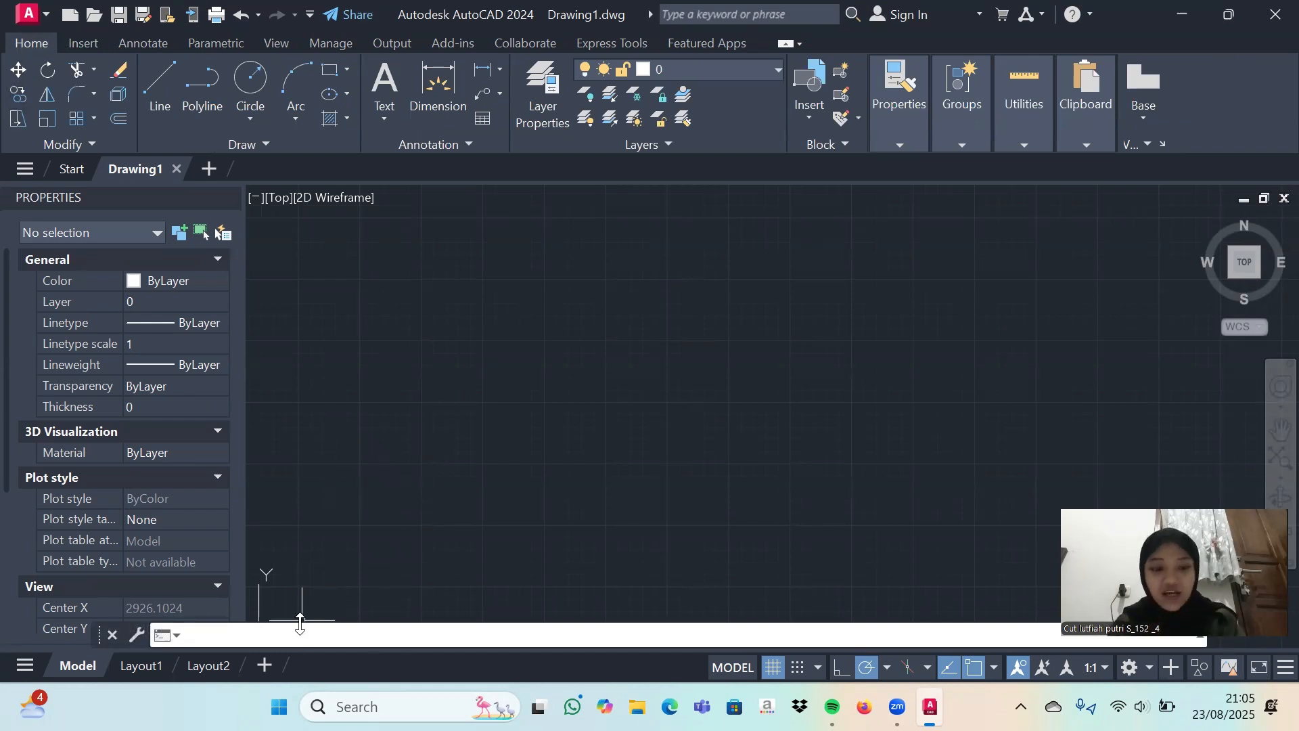
type("uni")
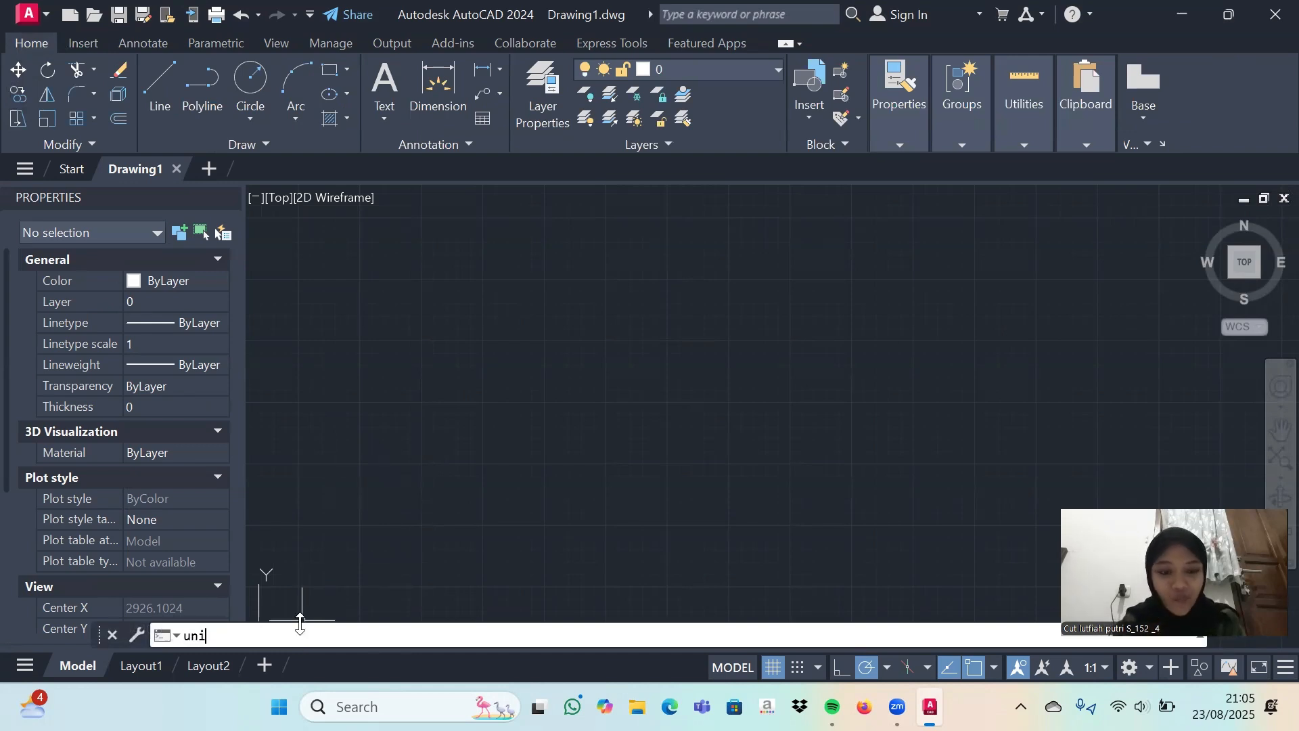
type("t")
key("Return")
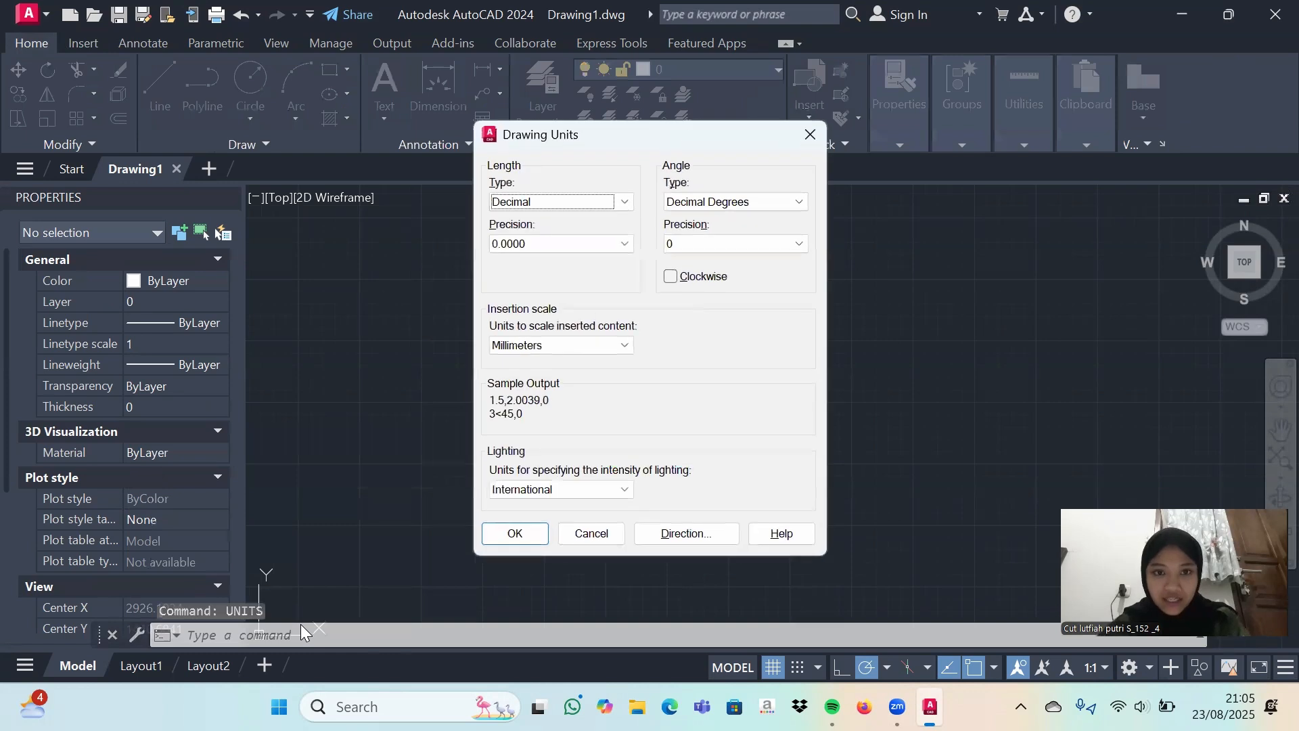
left_click(629, 245)
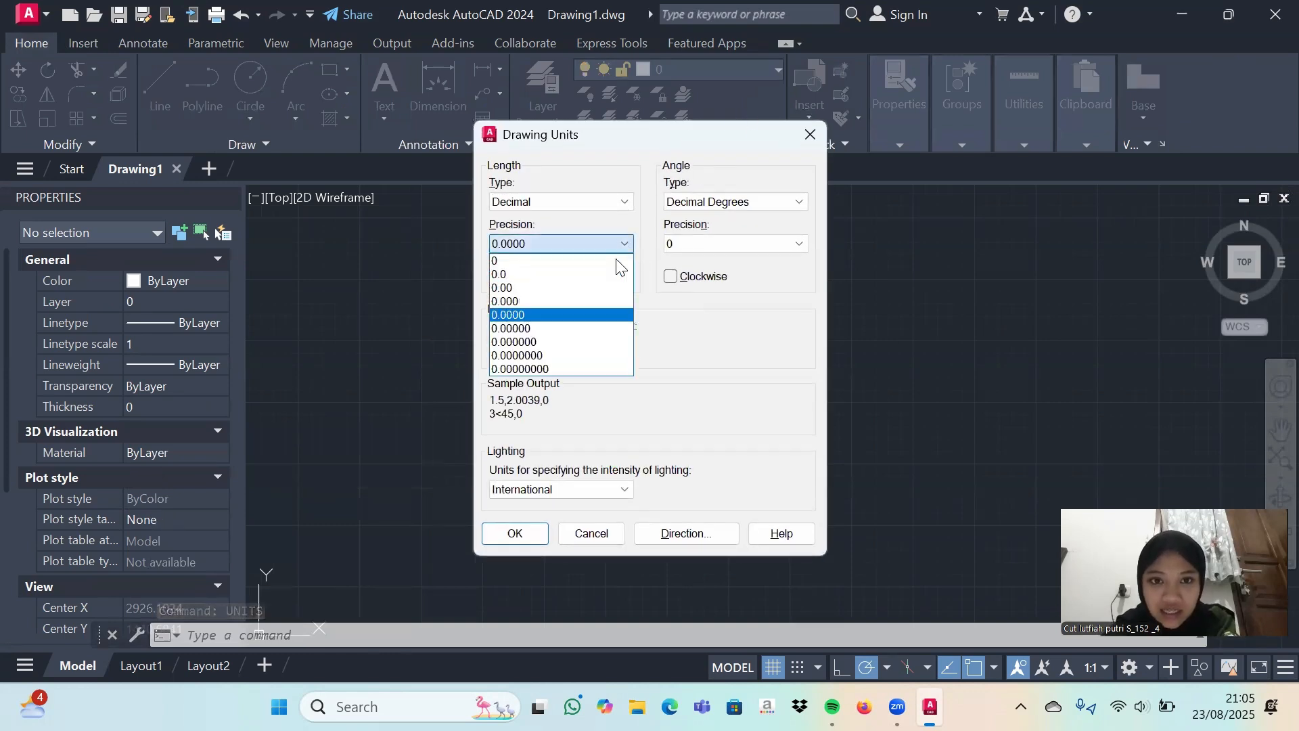
left_click(579, 289)
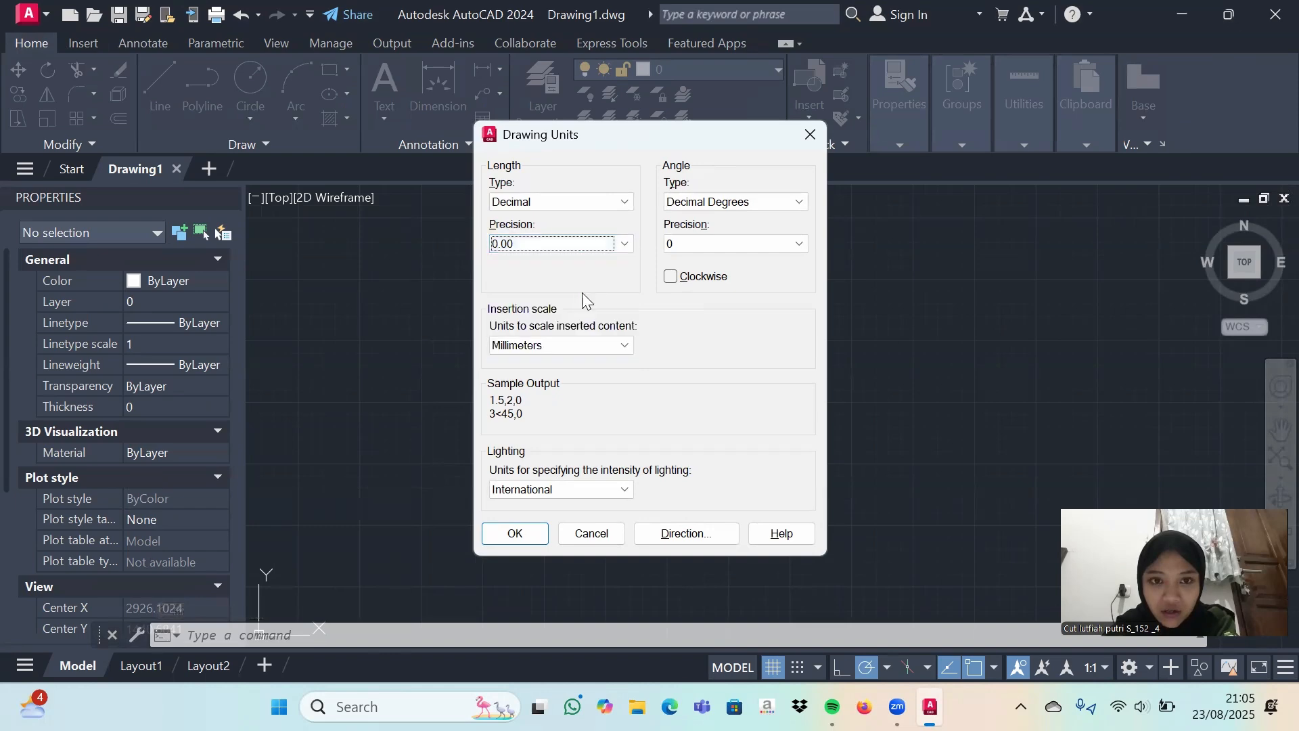
left_click(625, 346)
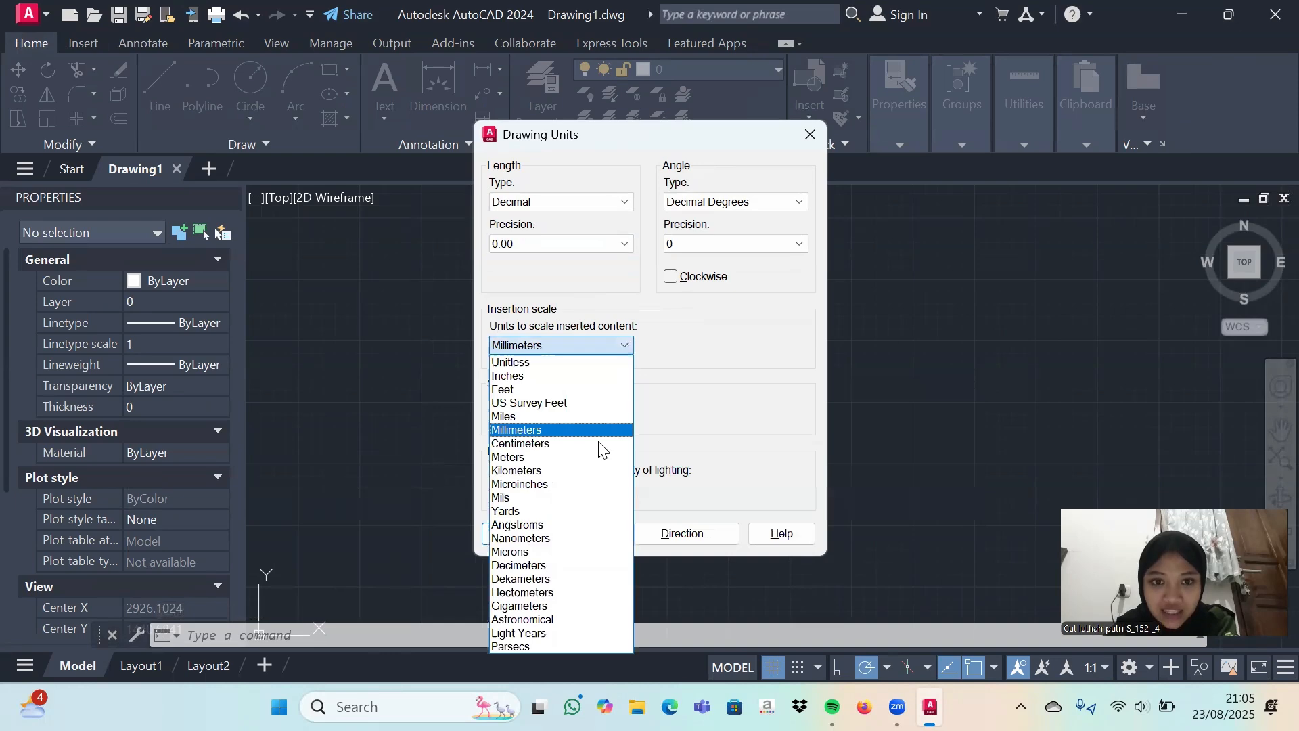
left_click(599, 443)
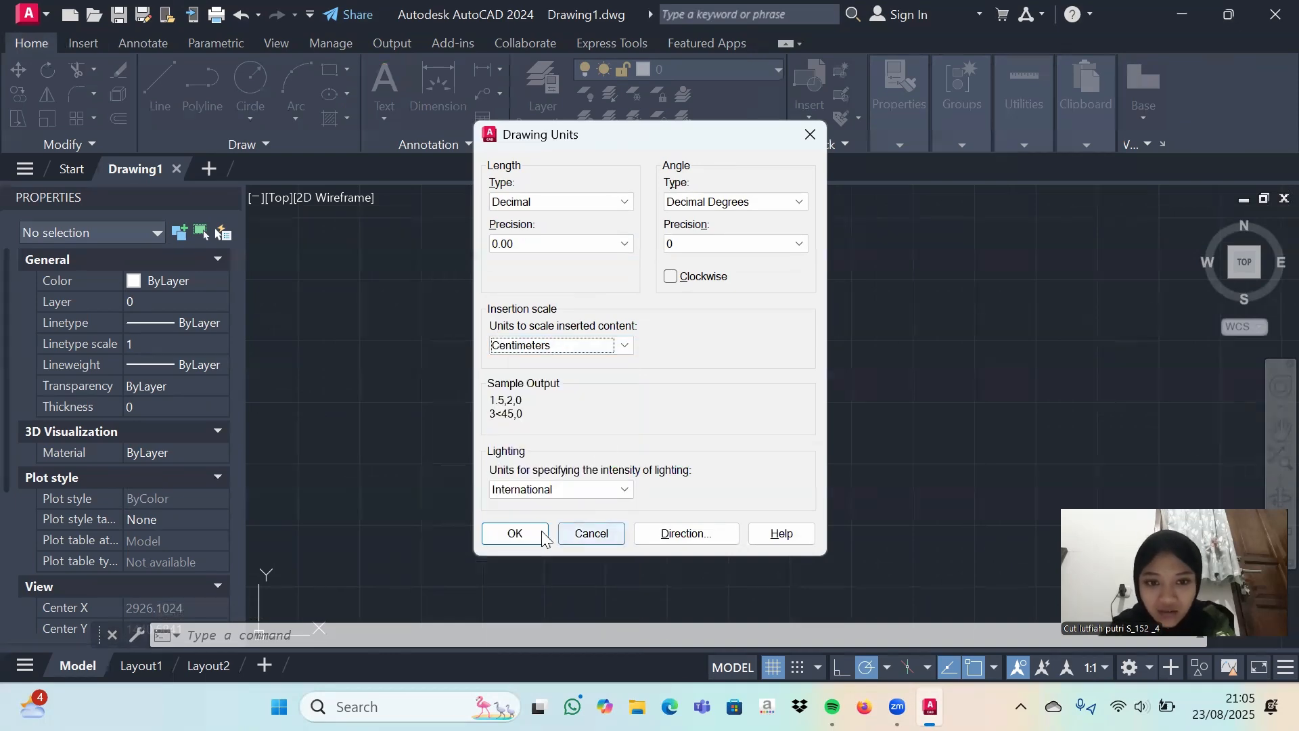
left_click(517, 534)
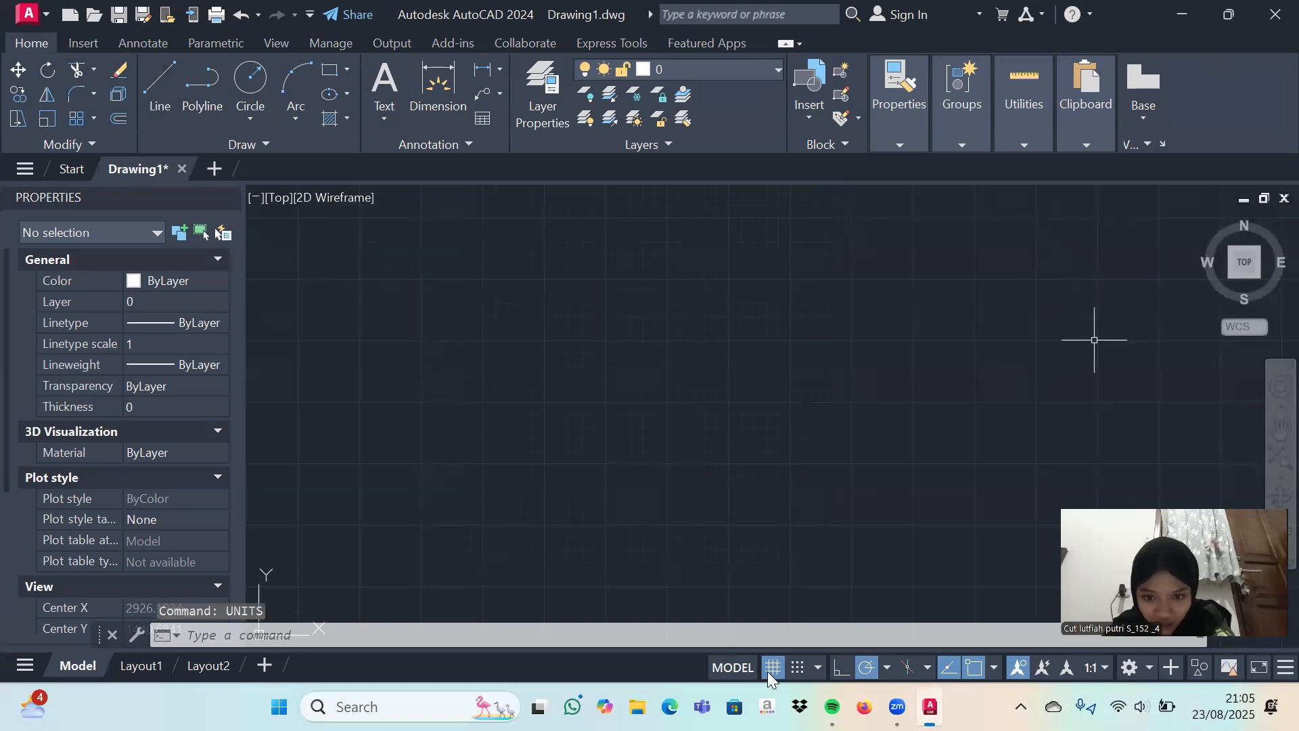
Turn on Ortho mode and draw a horizontal line 11.2 units long in the empty drawing area.
left_click(839, 668)
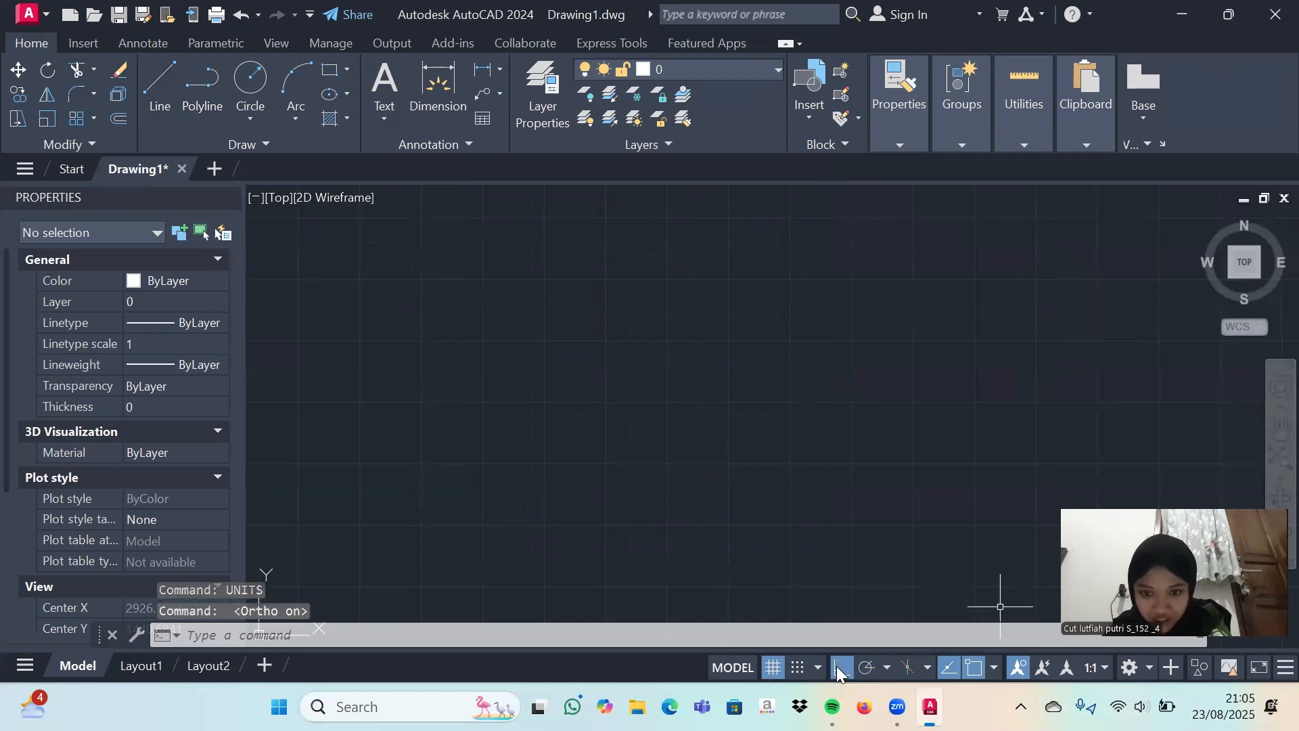
left_click(153, 89)
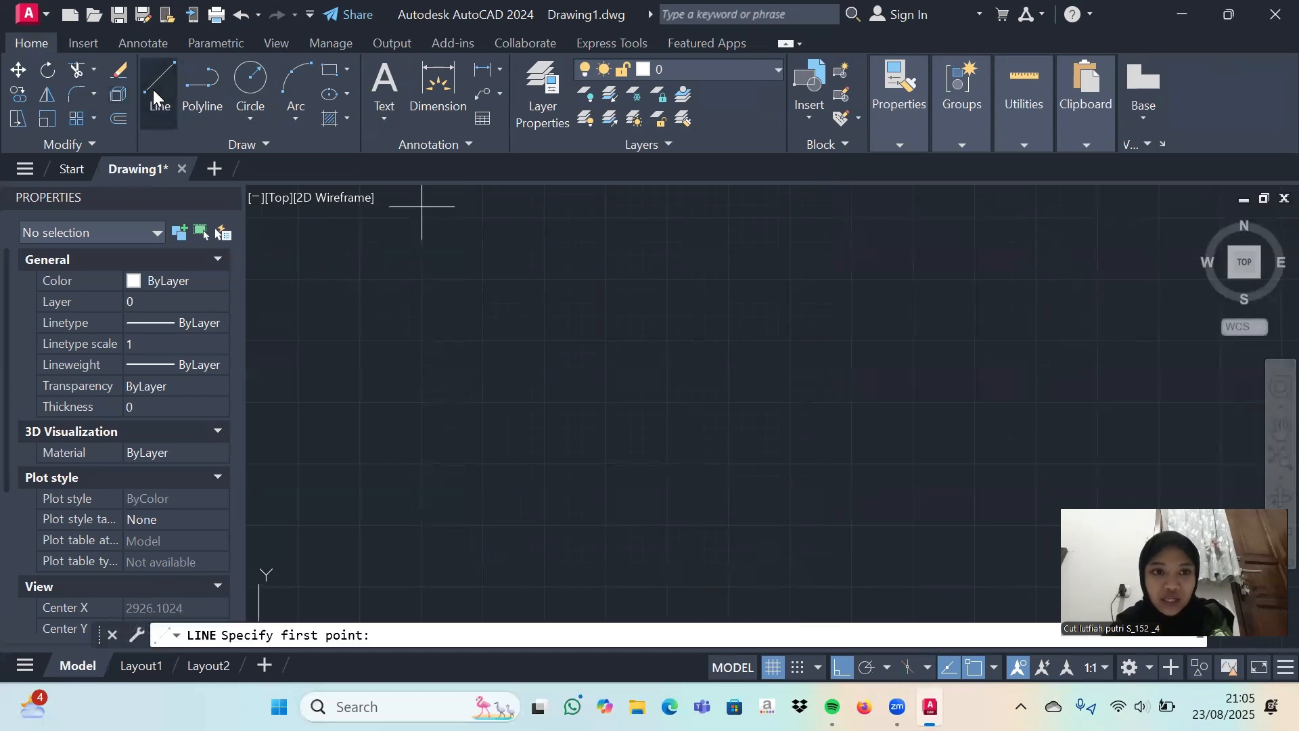
left_click(481, 278)
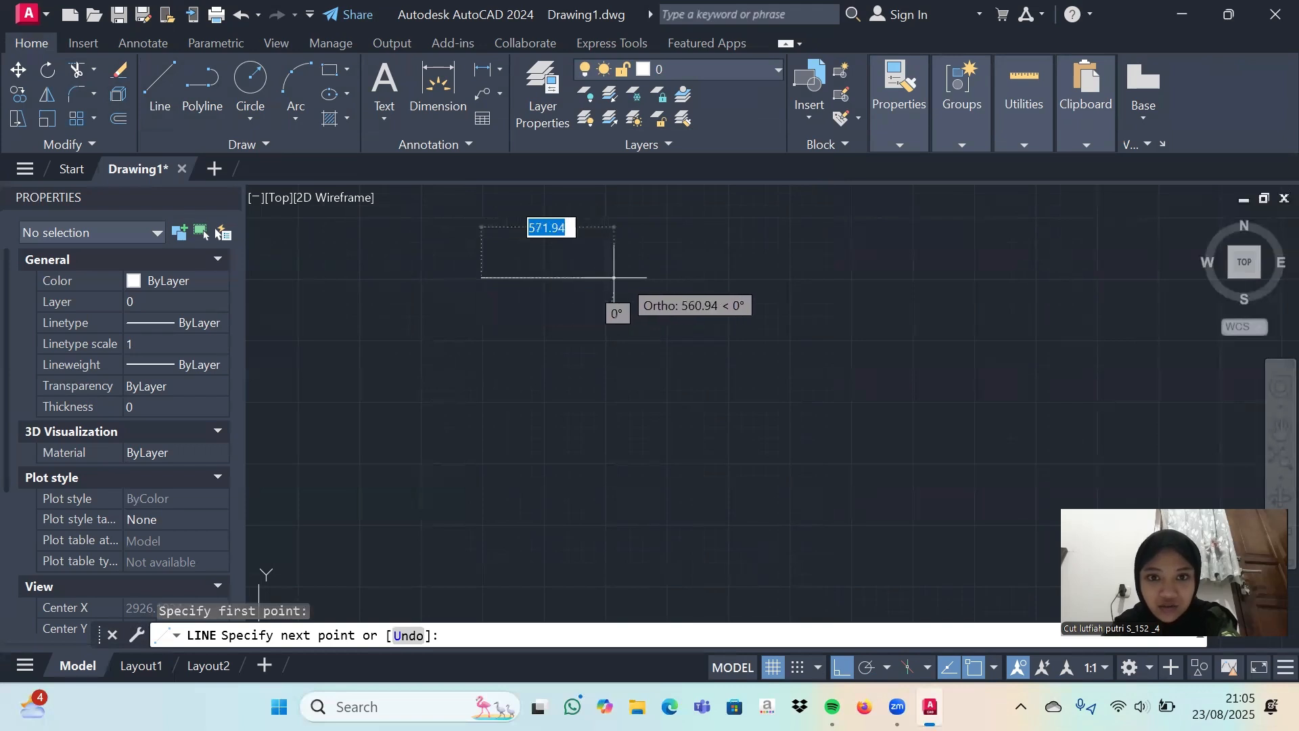
type("11.")
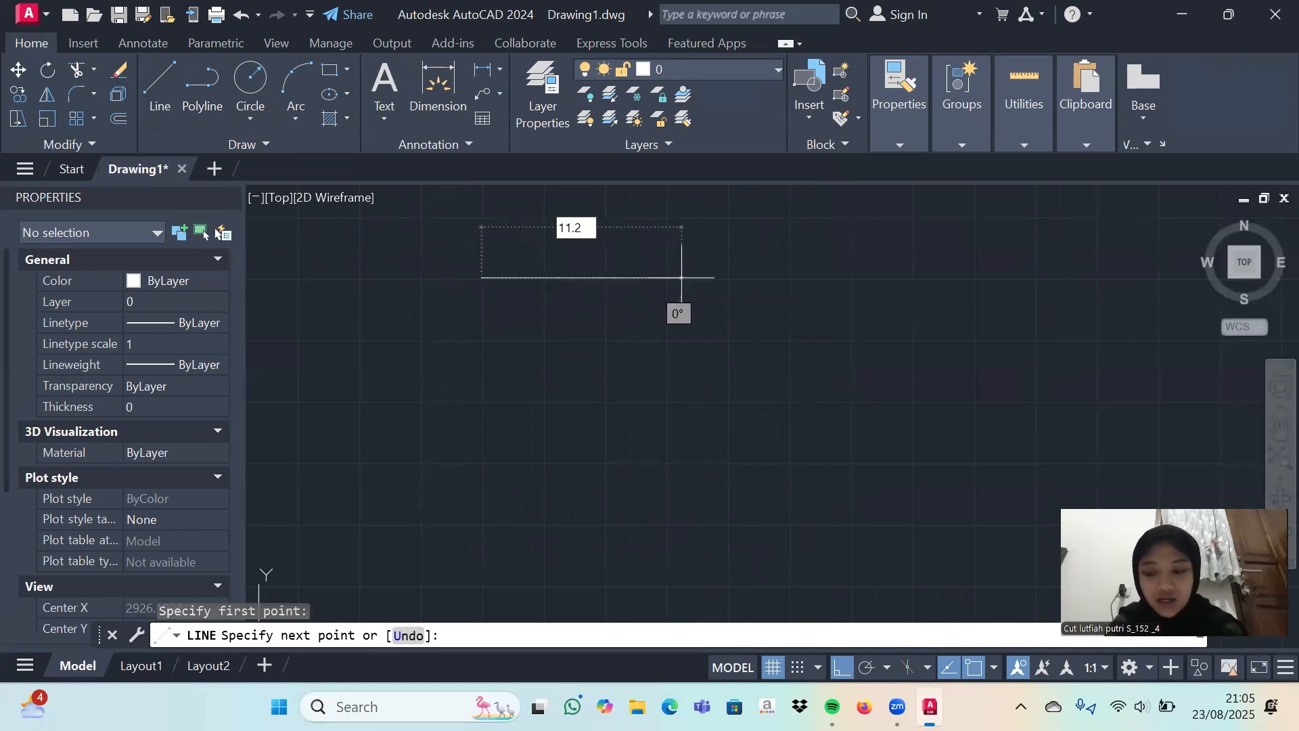
type("2")
key("Return")
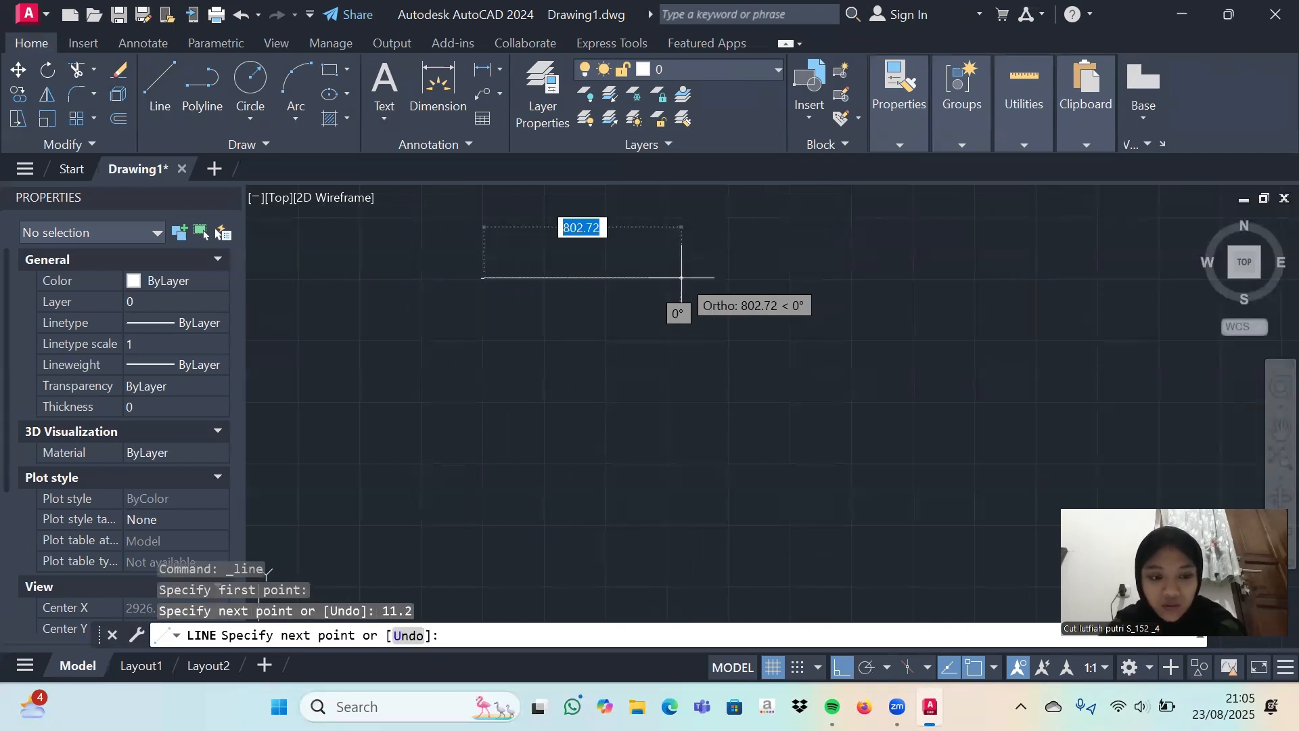
key("Escape")
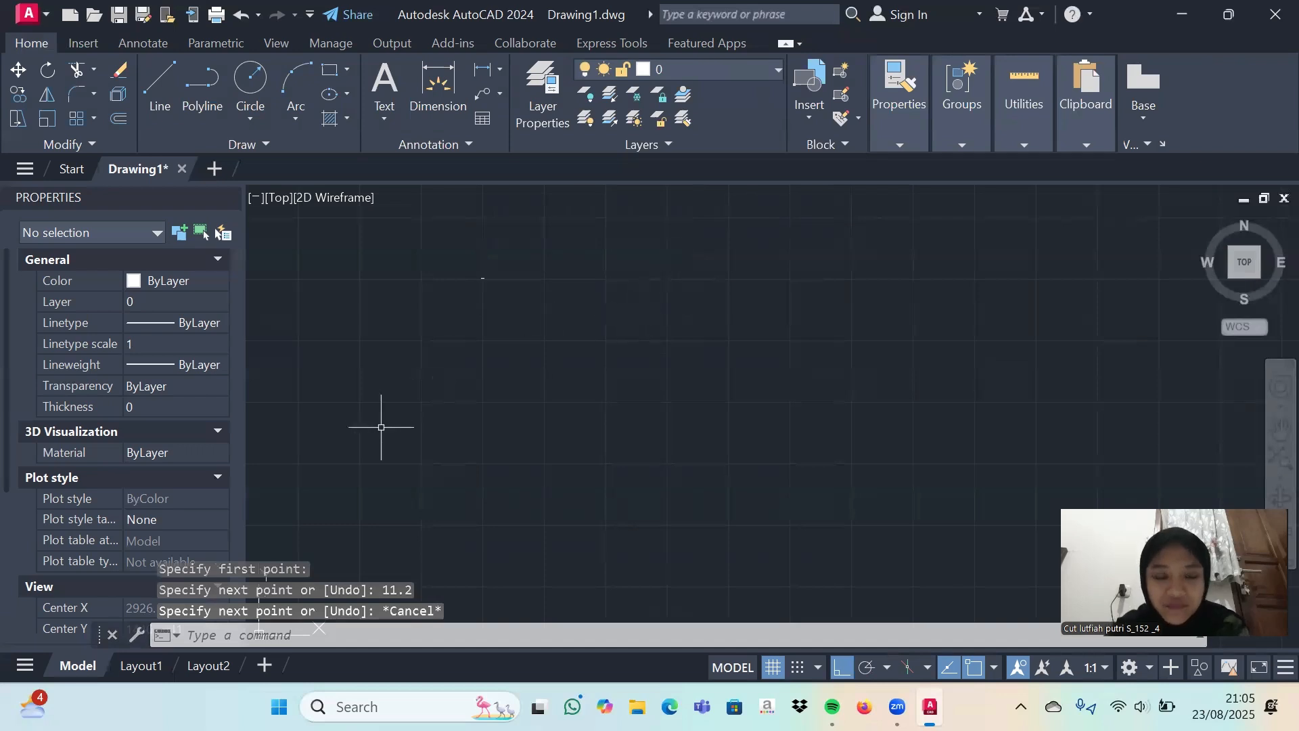
Find the 11.2-unit horizontal line in the drawing area and enlarge it to a workable size.
middle_click_drag(582, 376, 641, 560)
scroll(632, 461, "up", 4)
middle_click_drag(518, 369, 669, 549)
scroll(695, 505, "up", 8)
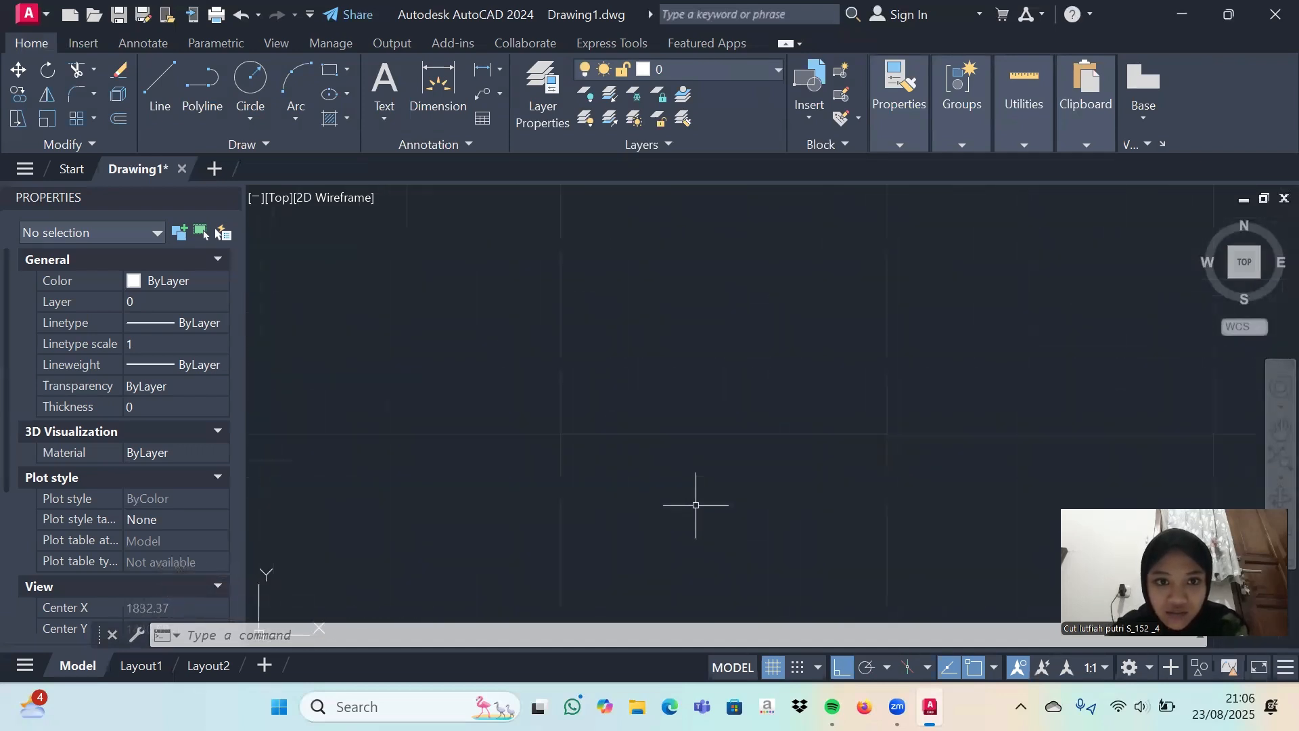
middle_click_drag(340, 415, 878, 548)
scroll(777, 470, "up", 2)
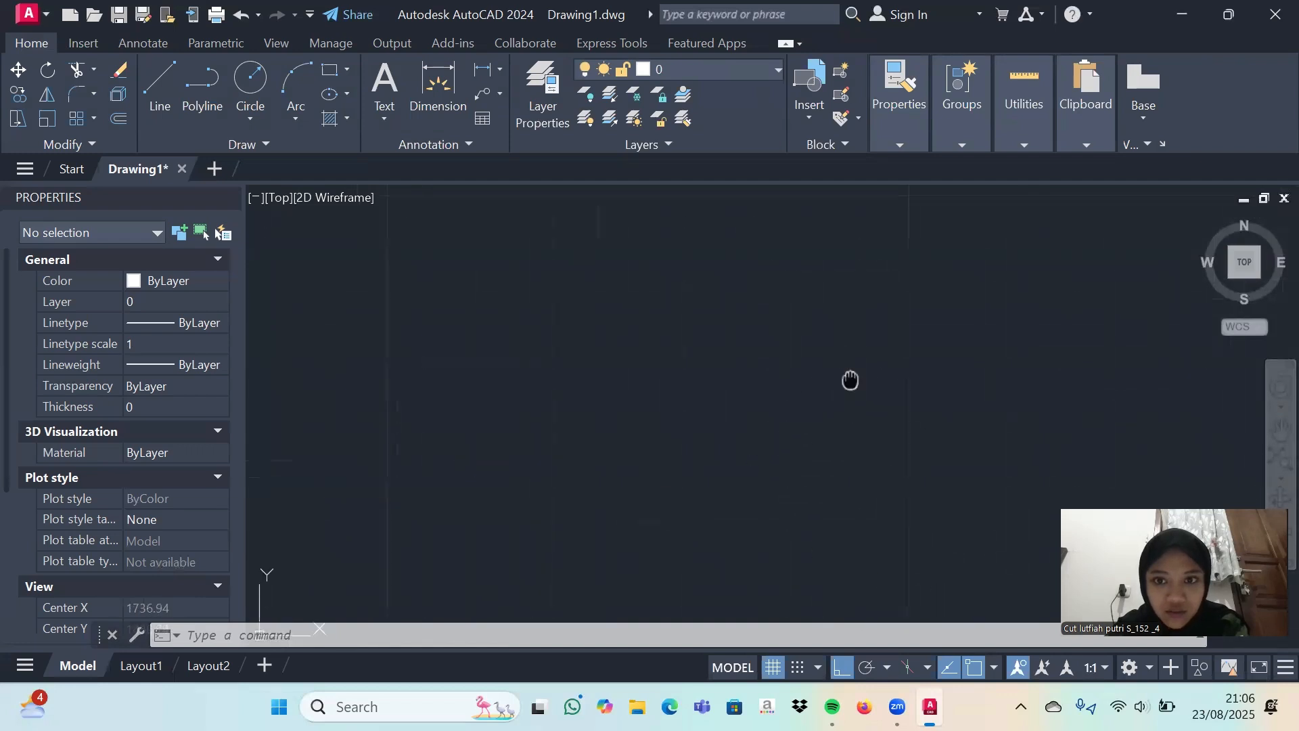
middle_click_drag(850, 380, 557, 606)
scroll(629, 504, "up", 2)
scroll(629, 504, "up", 2)
middle_click_drag(592, 474, 659, 575)
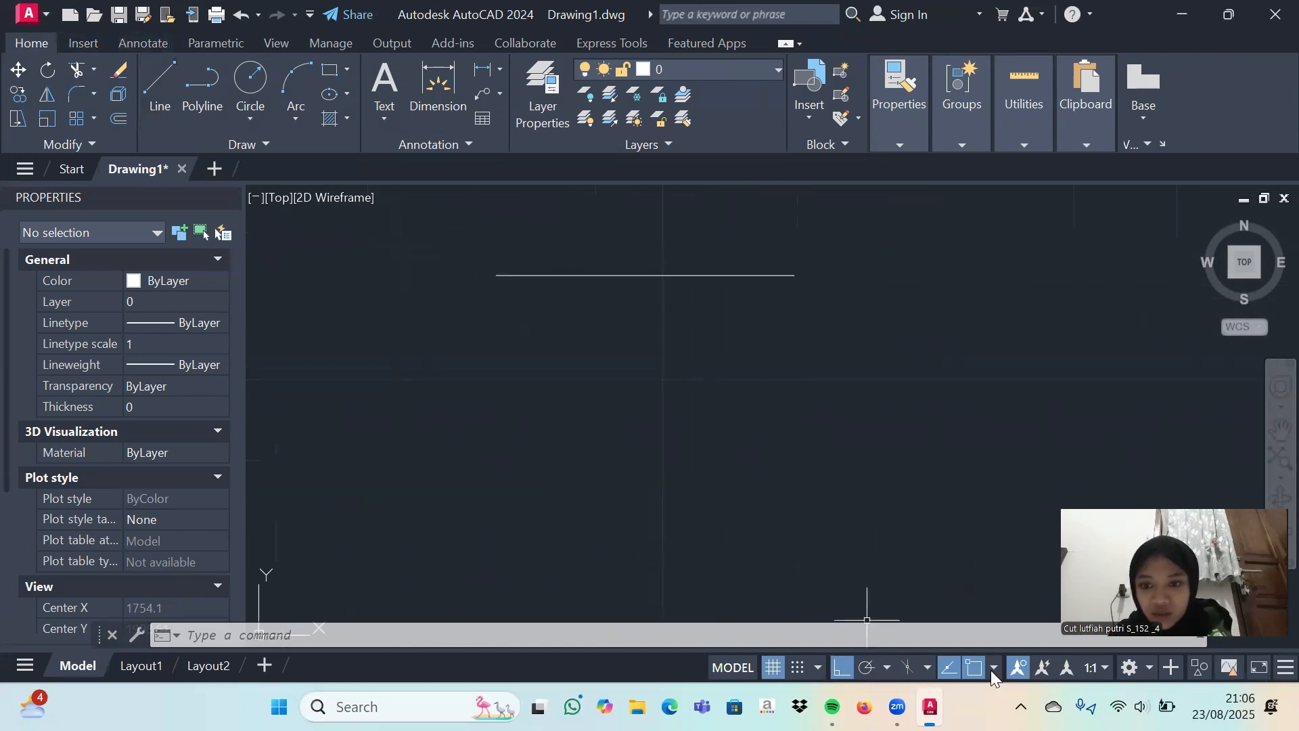
Check that Midpoint is among the enabled object snap modes.
left_click(992, 669)
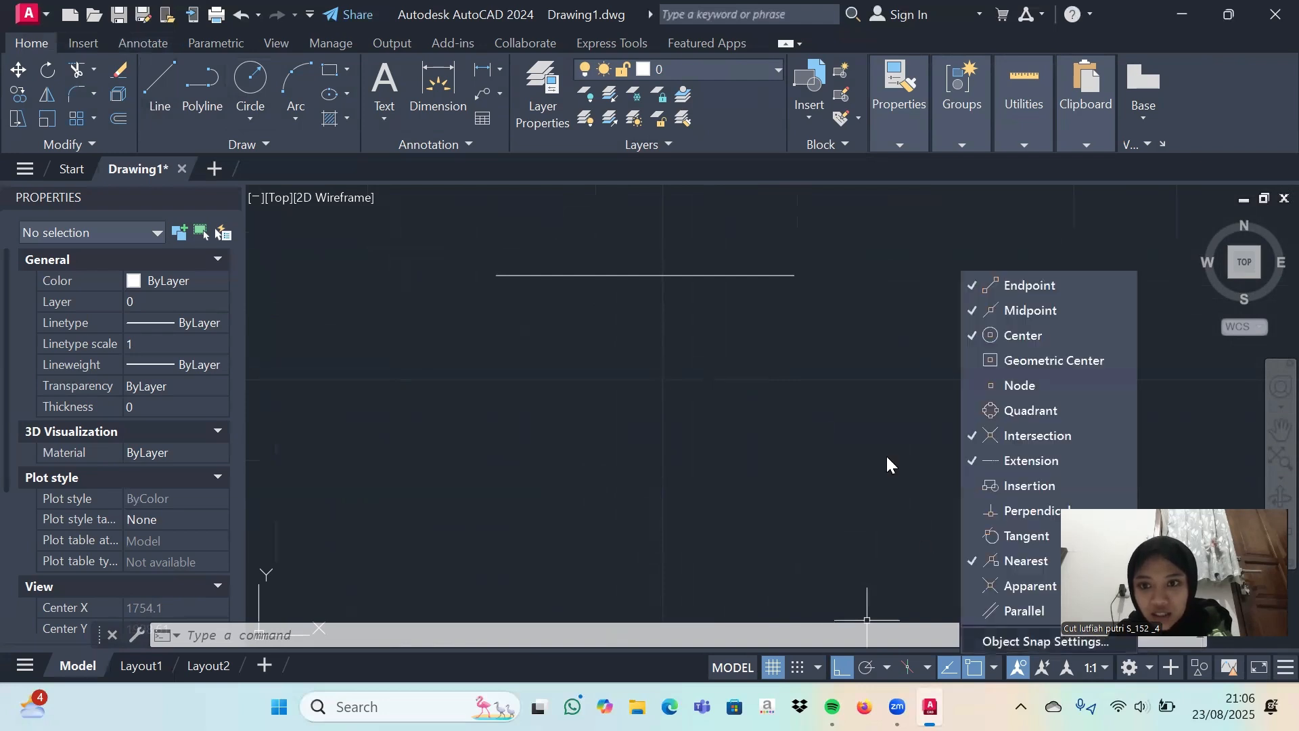
left_click(1050, 311)
left_click(1049, 311)
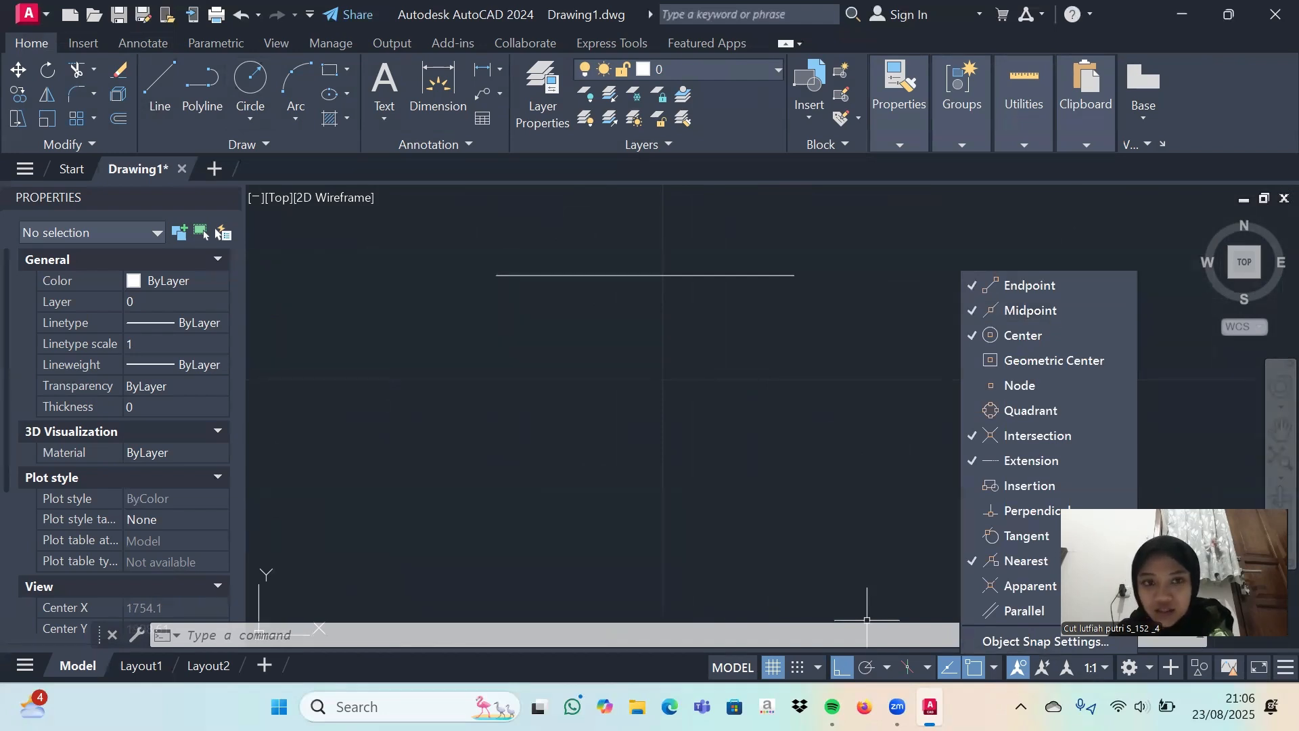
left_click(867, 619)
Draw a vertical line 3.3 units long straight down from the midpoint of the horizontal line.
left_click(145, 83)
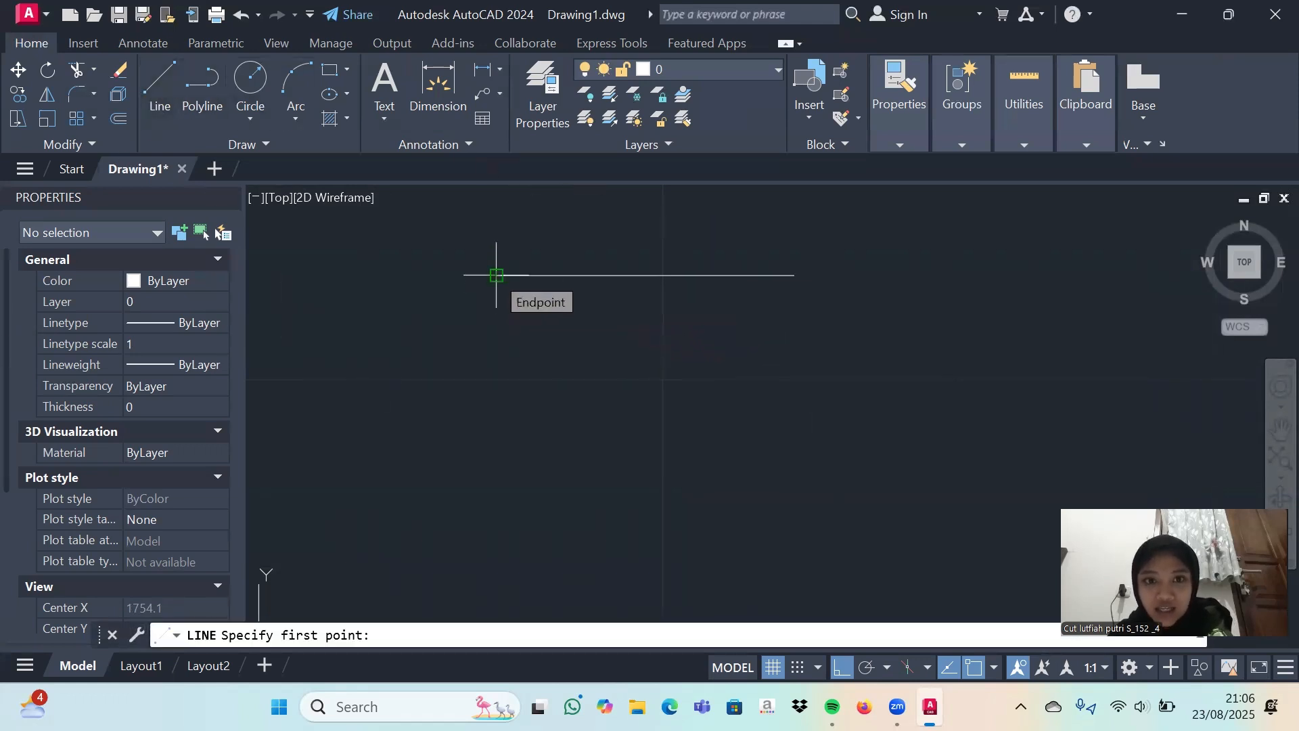
left_click(644, 274)
type("3.3")
key("Return")
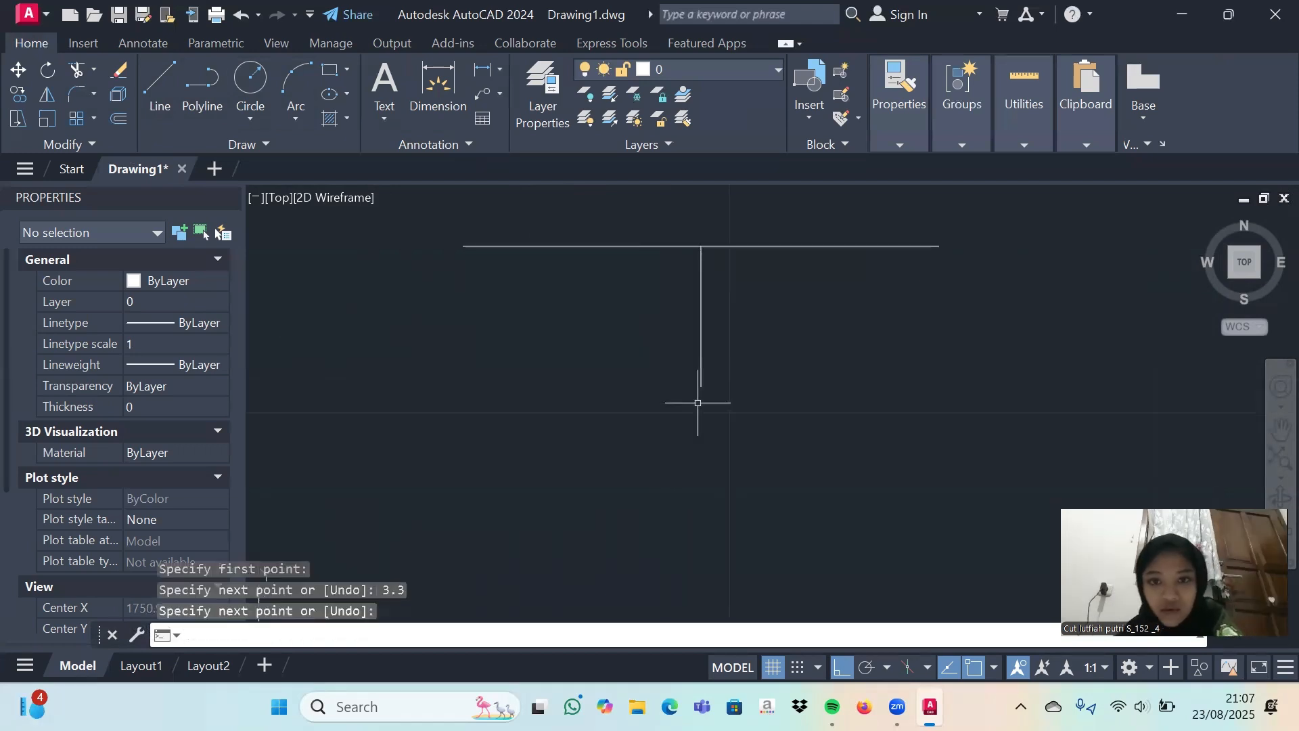
key("Return")
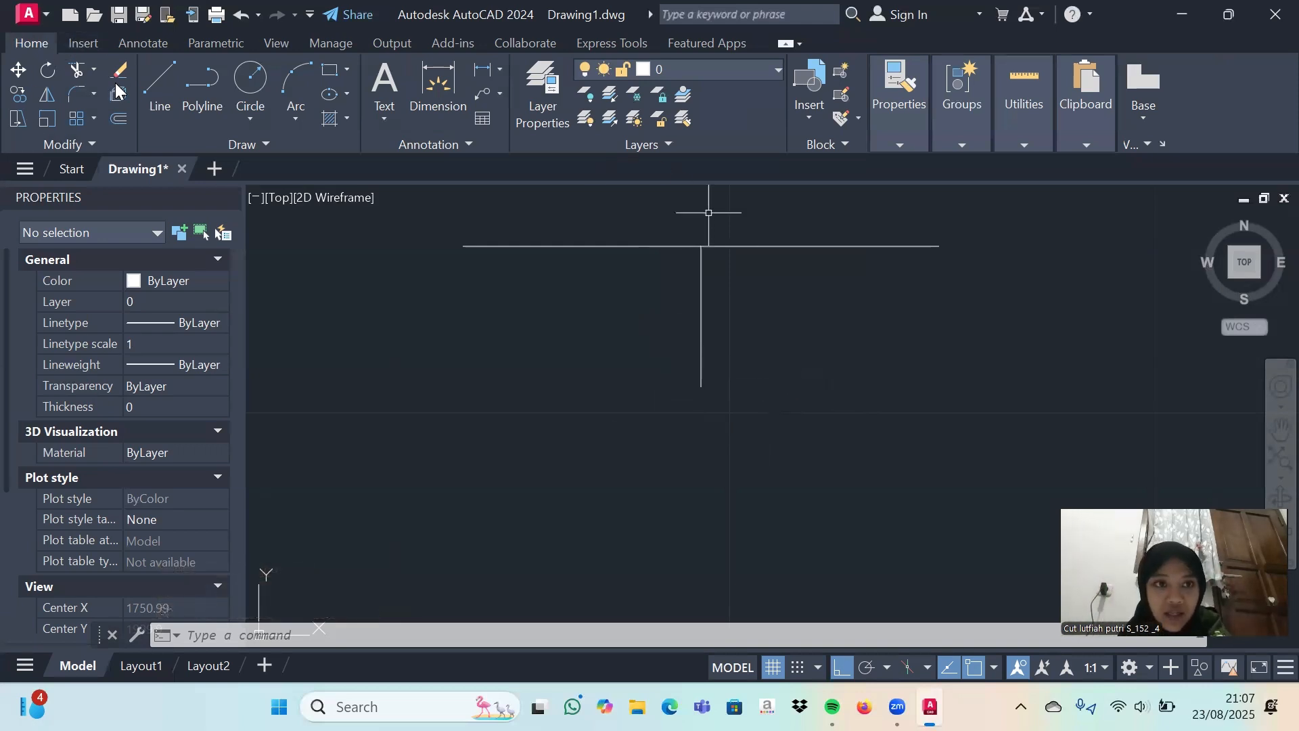
Draw a horizontal line 2.2 units long to the right from the lower end of the vertical line.
left_click(145, 87)
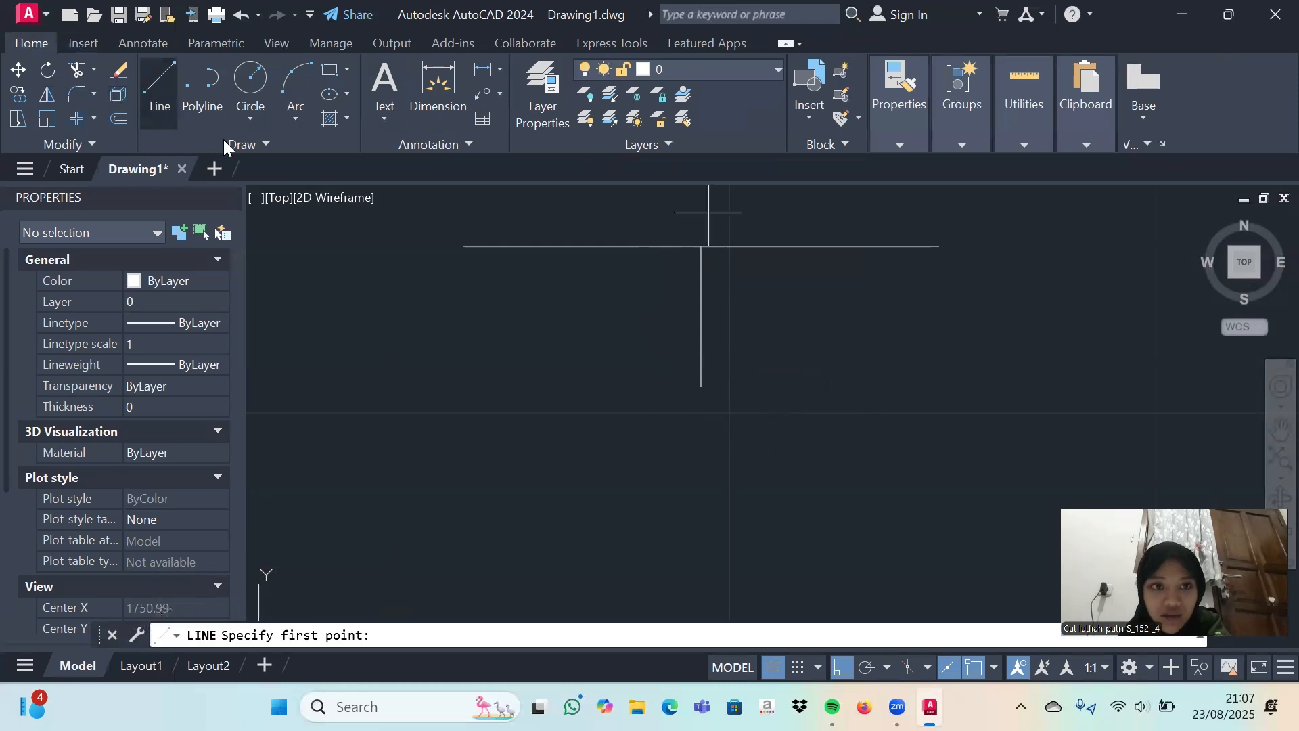
left_click(701, 386)
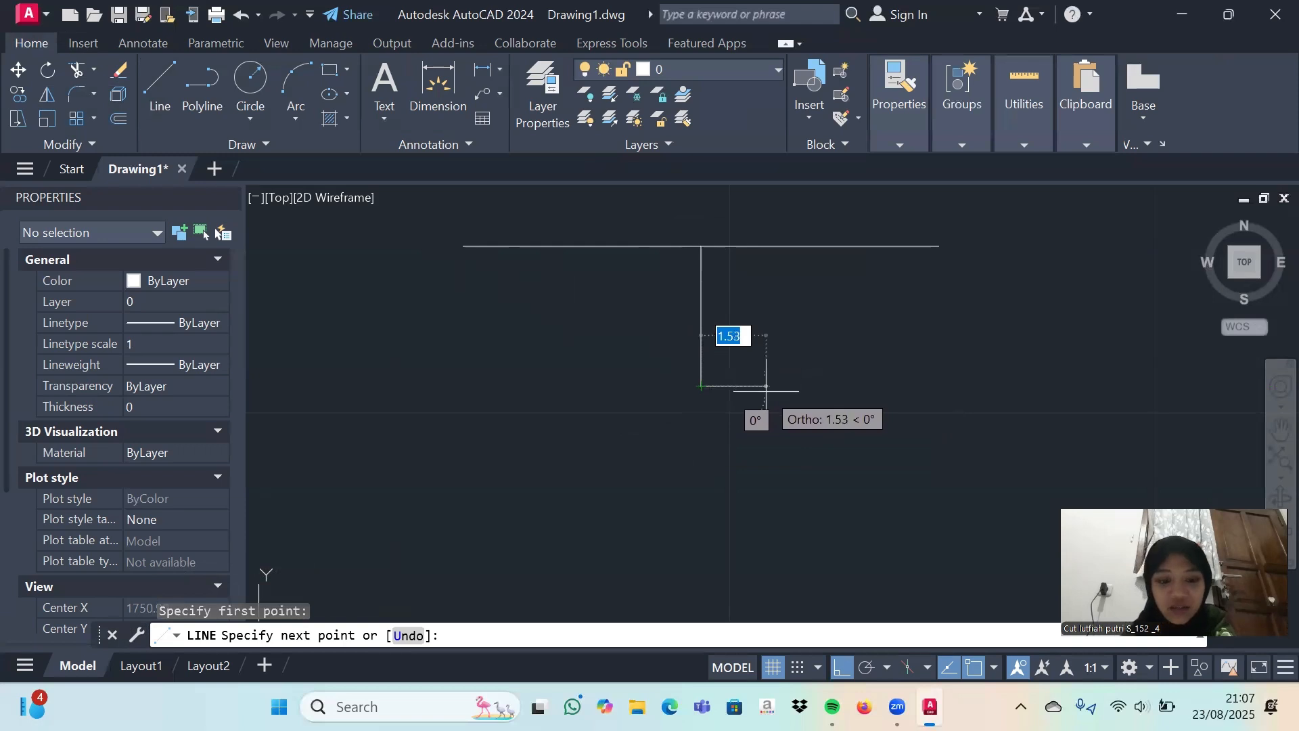
type("2")
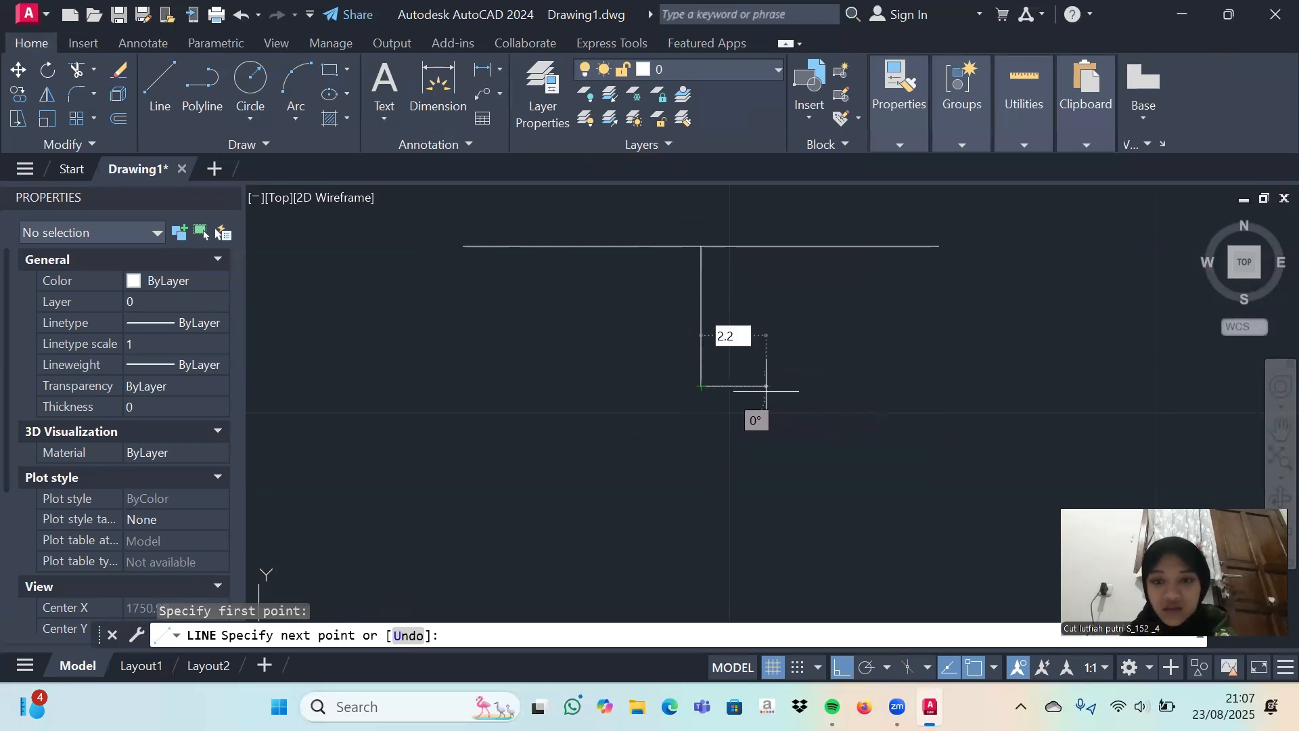
type(".2")
key("Return")
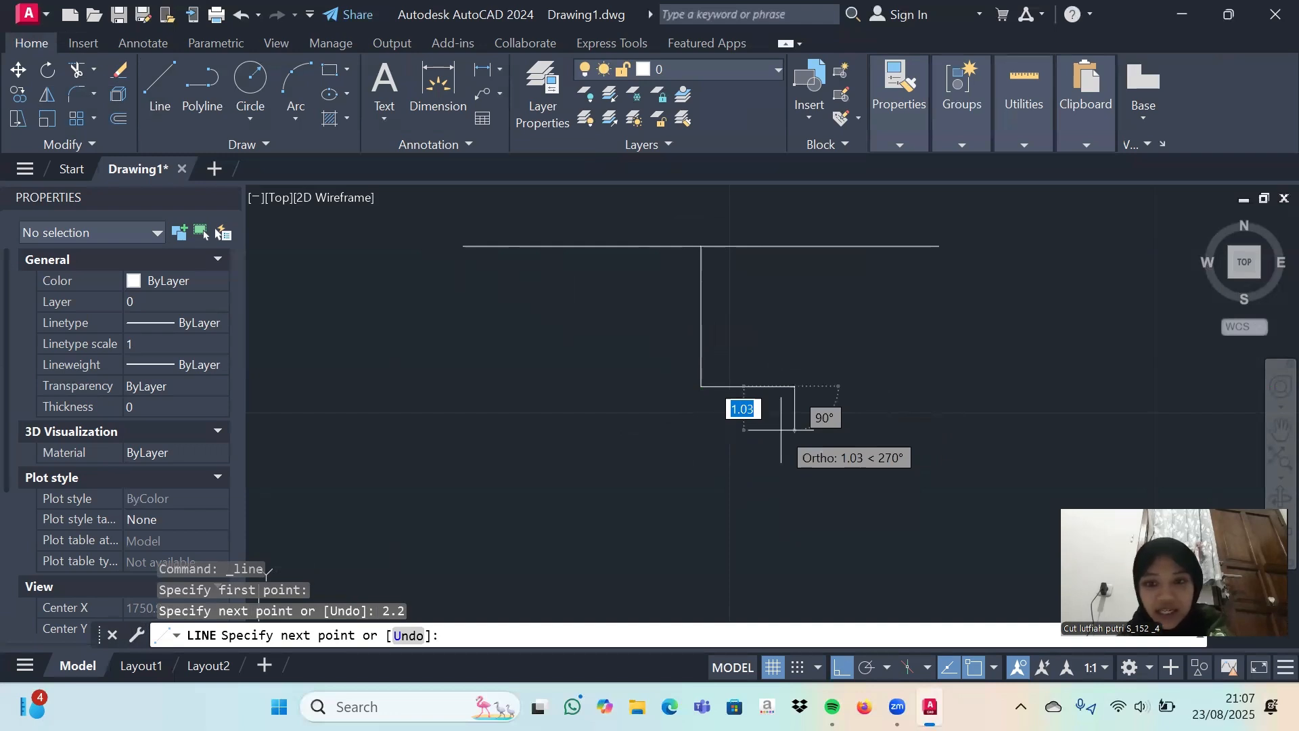
key("Escape")
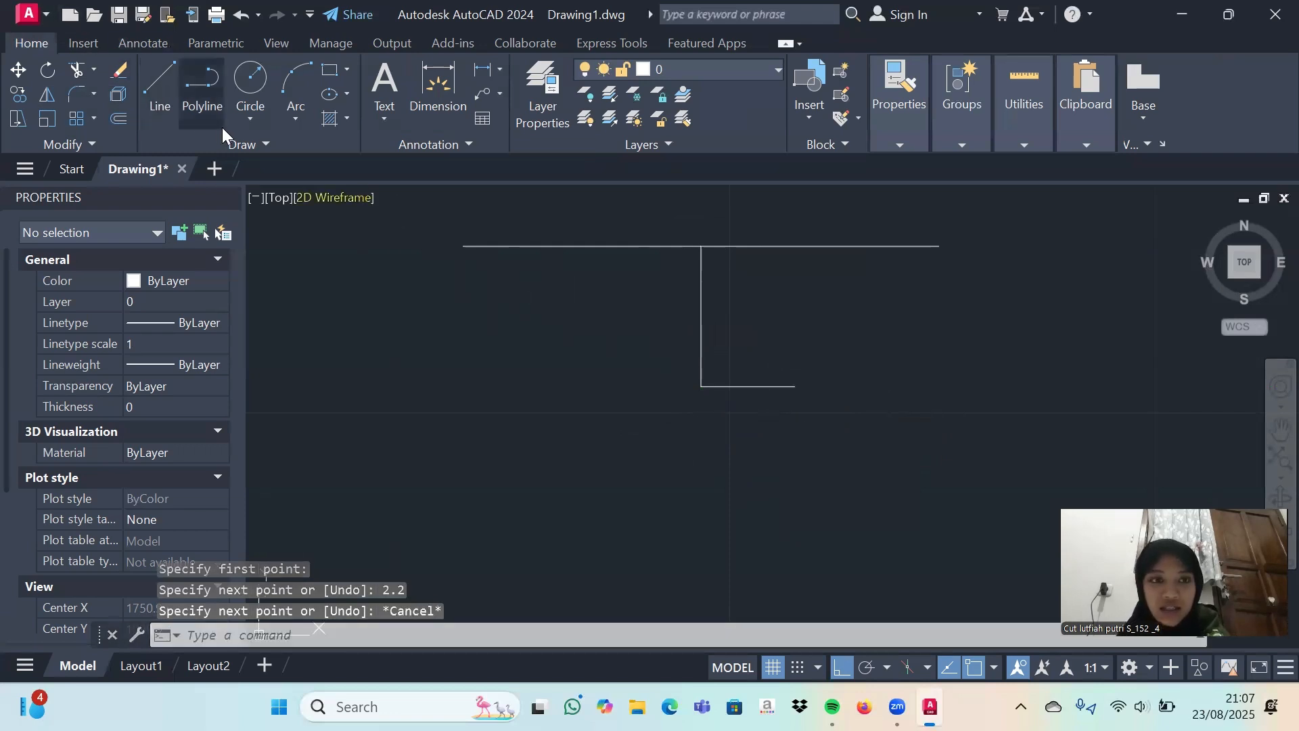
Draw a horizontal line 2.2 units long to the left from the lower end of the vertical line.
left_click(146, 87)
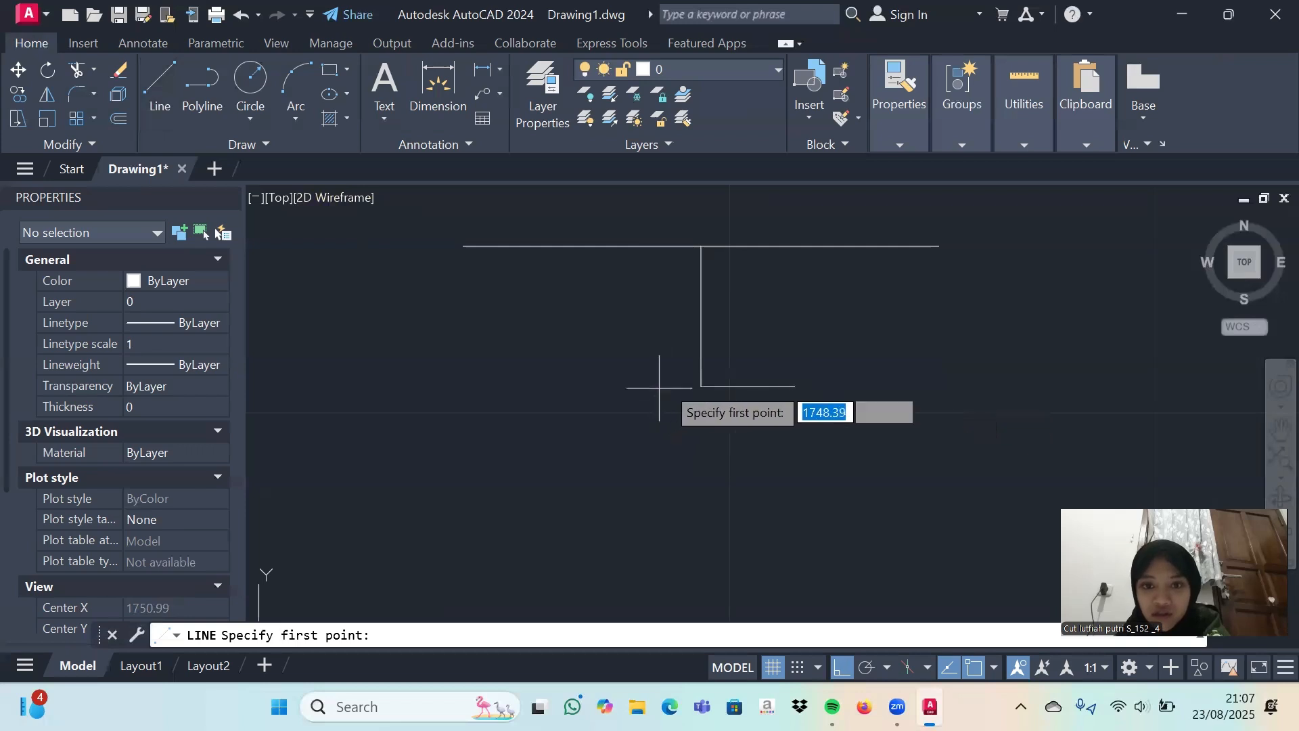
left_click(701, 386)
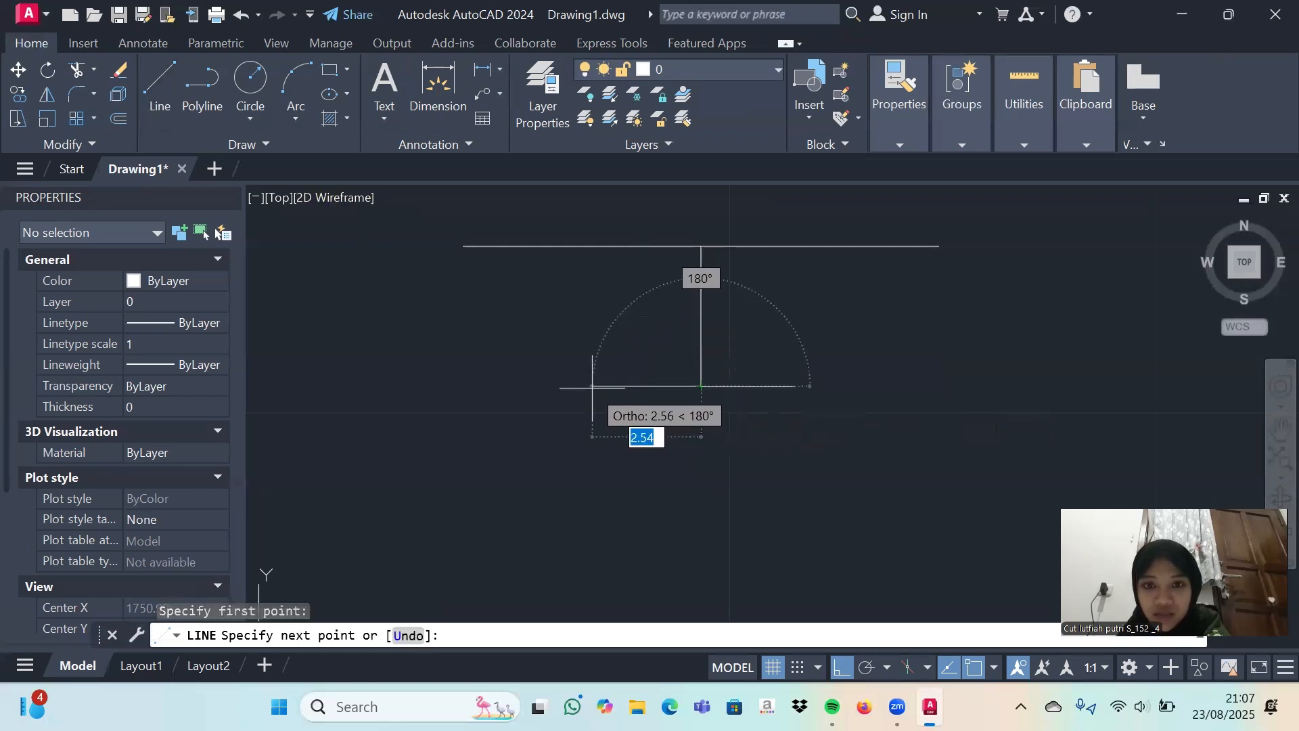
type("2")
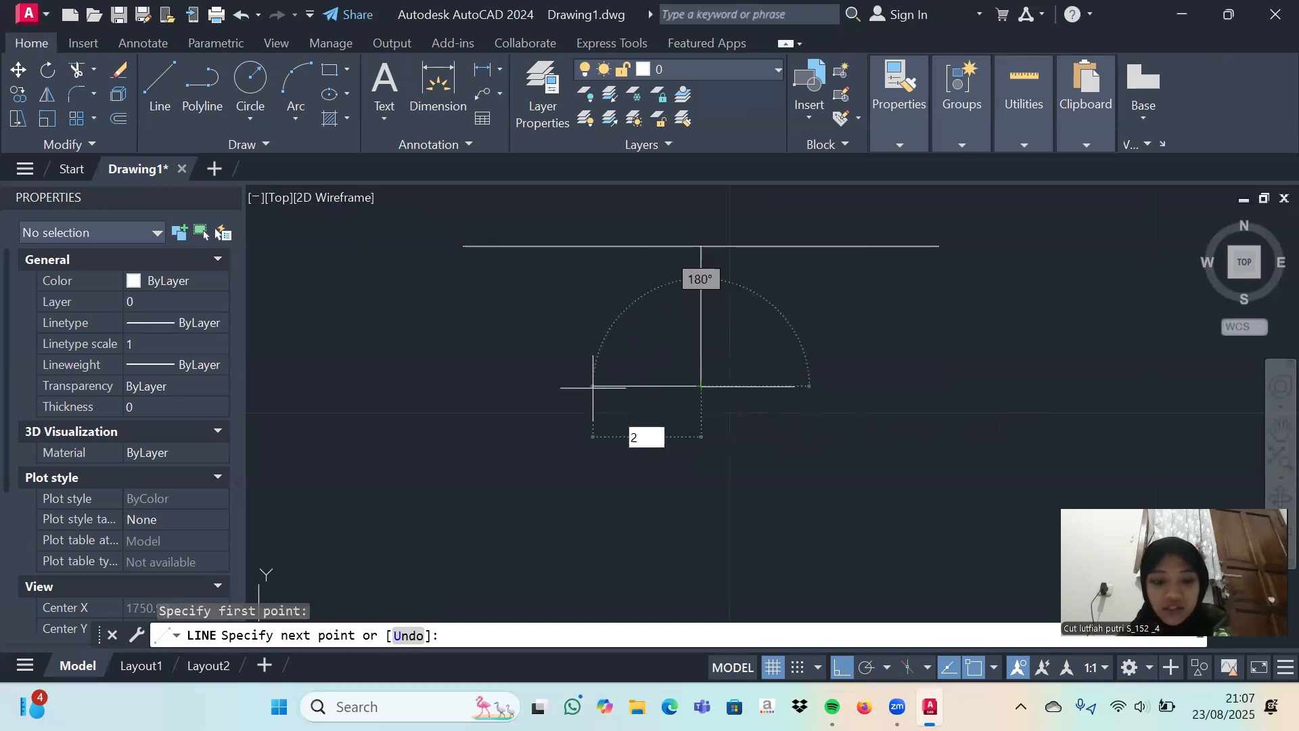
type(".2")
key("Return")
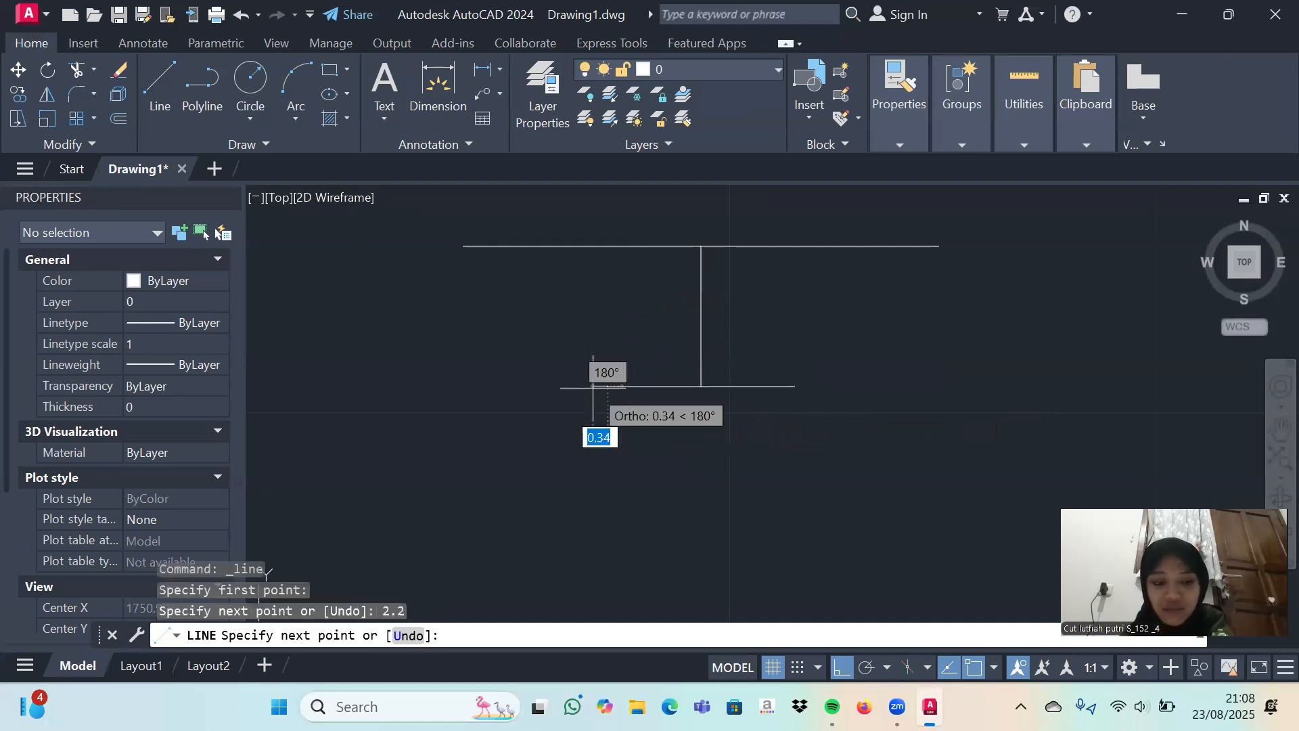
key("Escape")
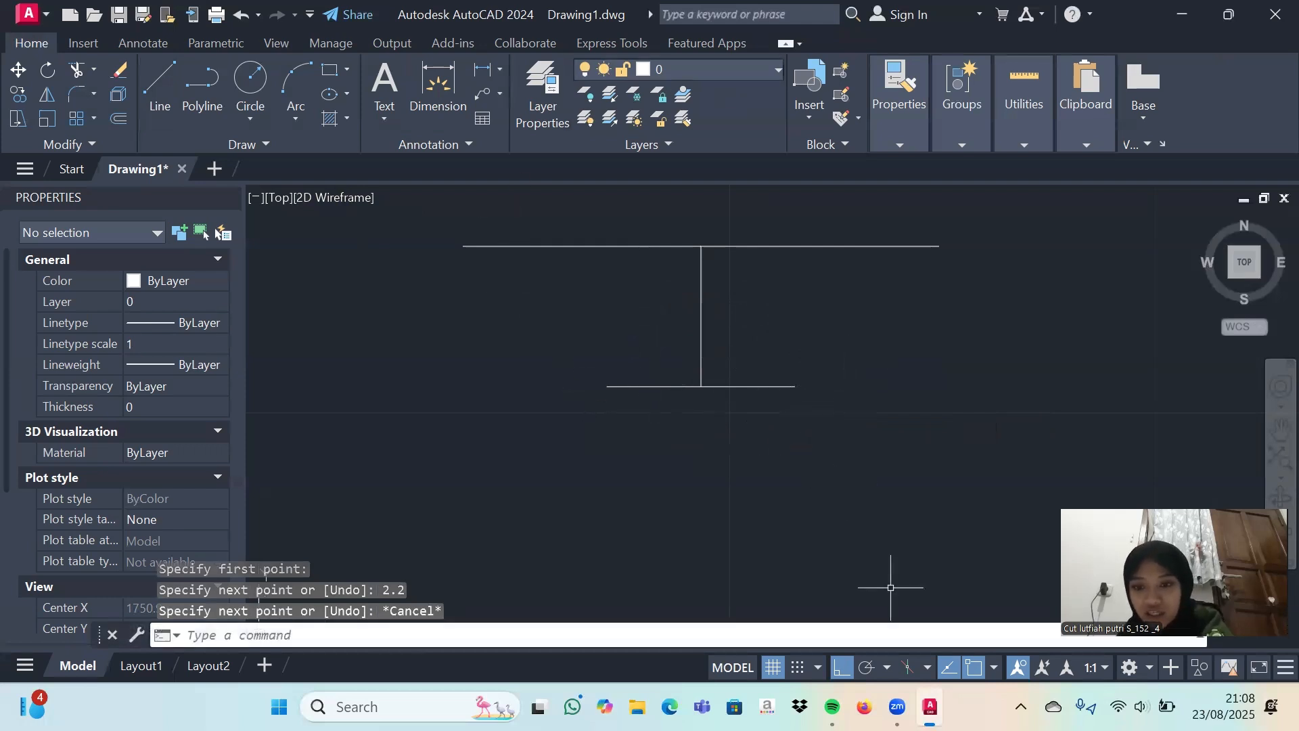
Turn on polar tracking and draw a sloped line from the top edge's right end to the lower edge's right end.
left_click(167, 76)
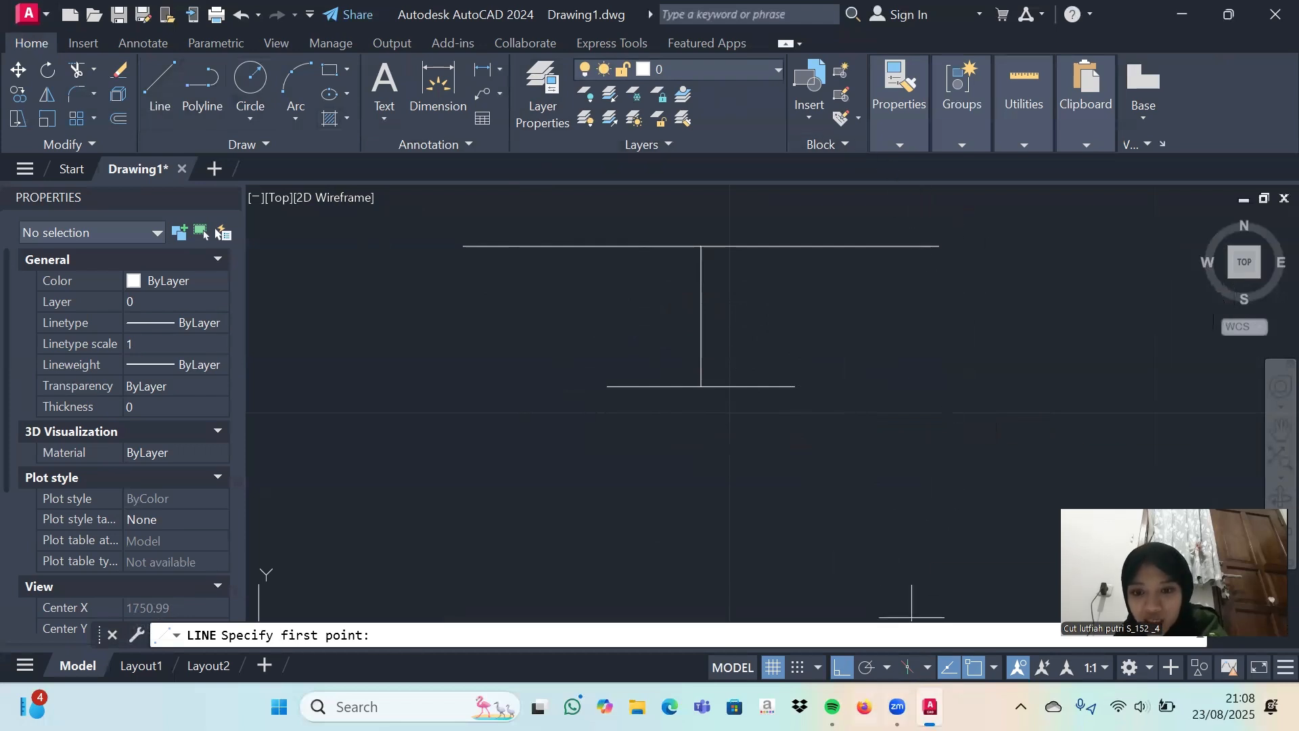
left_click(867, 669)
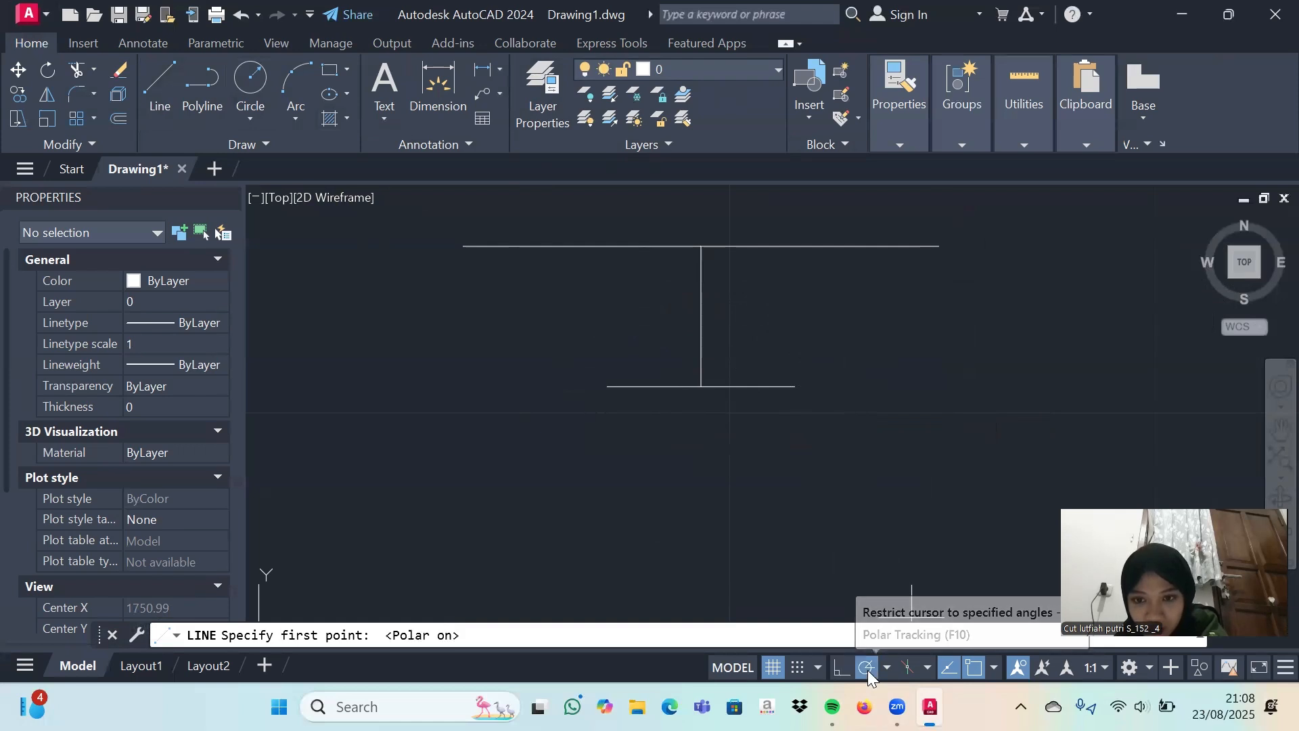
left_click(938, 246)
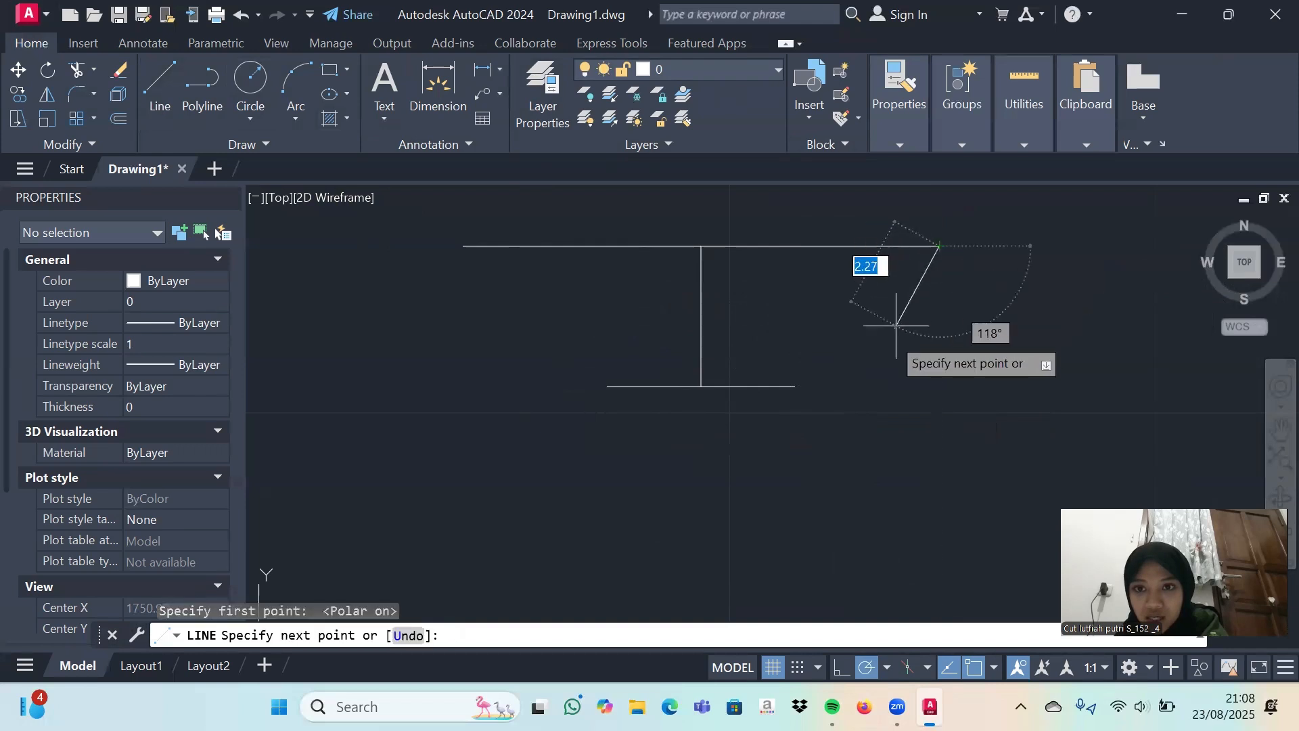
left_click(792, 388)
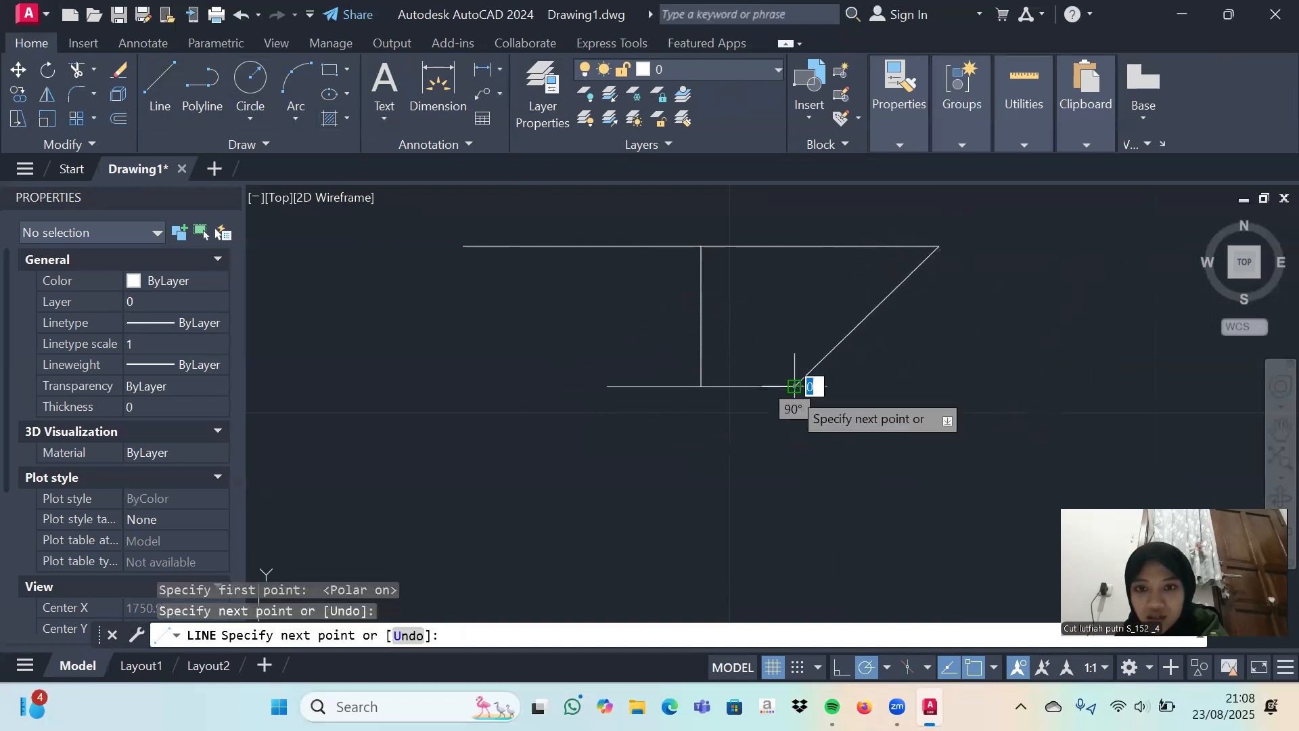
key("Escape")
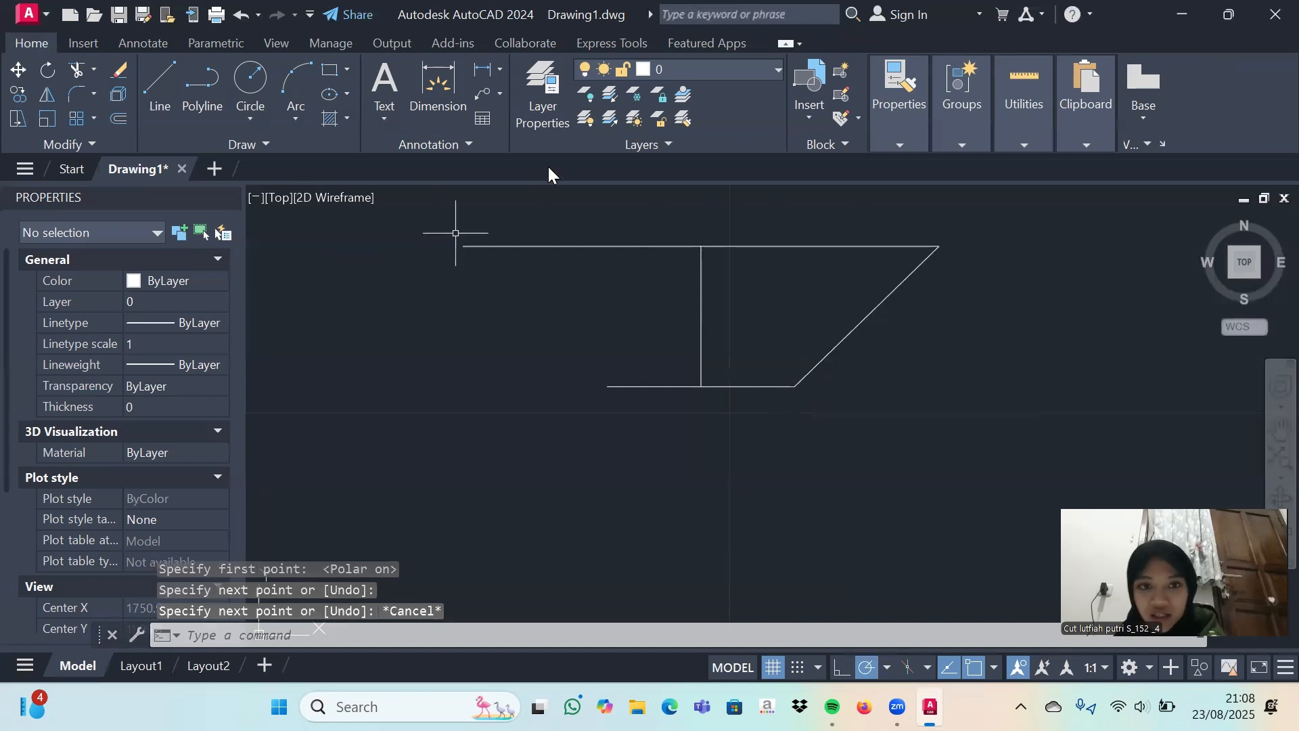
Draw a sloped line from the top edge's left end to the lower edge's left end.
left_click(154, 85)
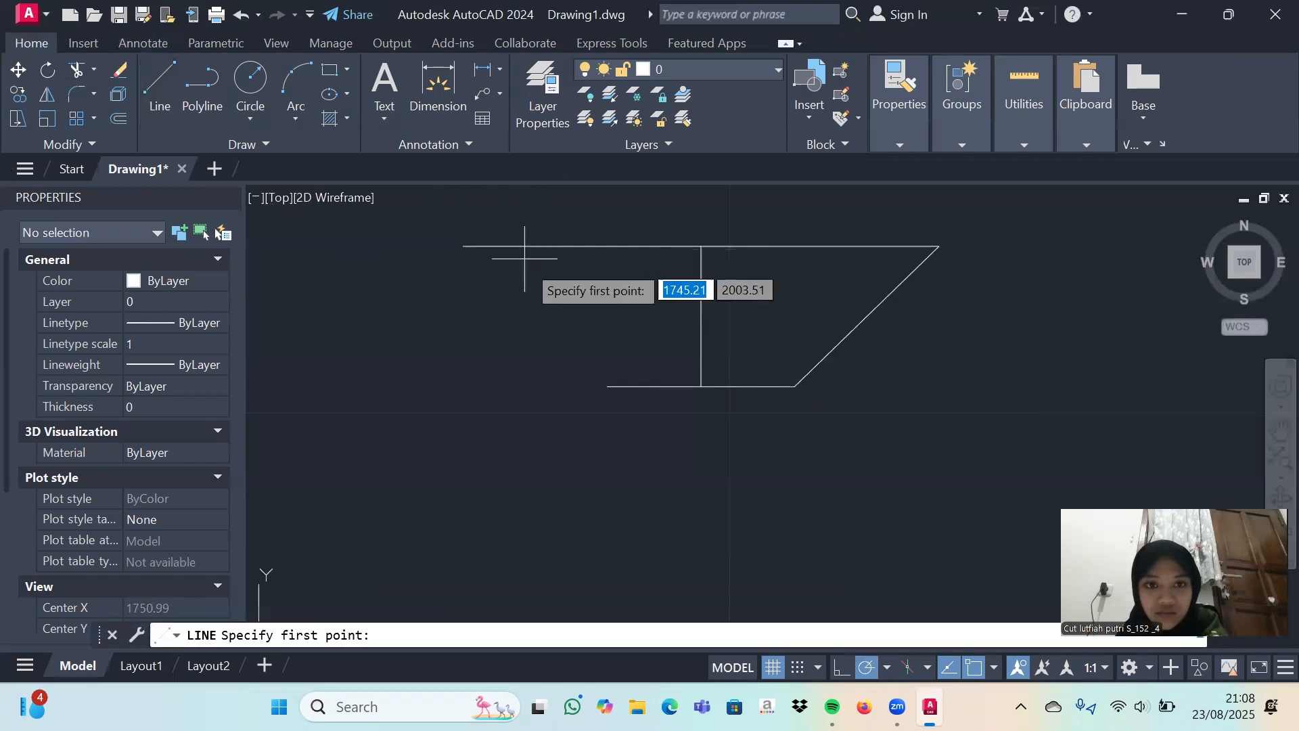
left_click(464, 248)
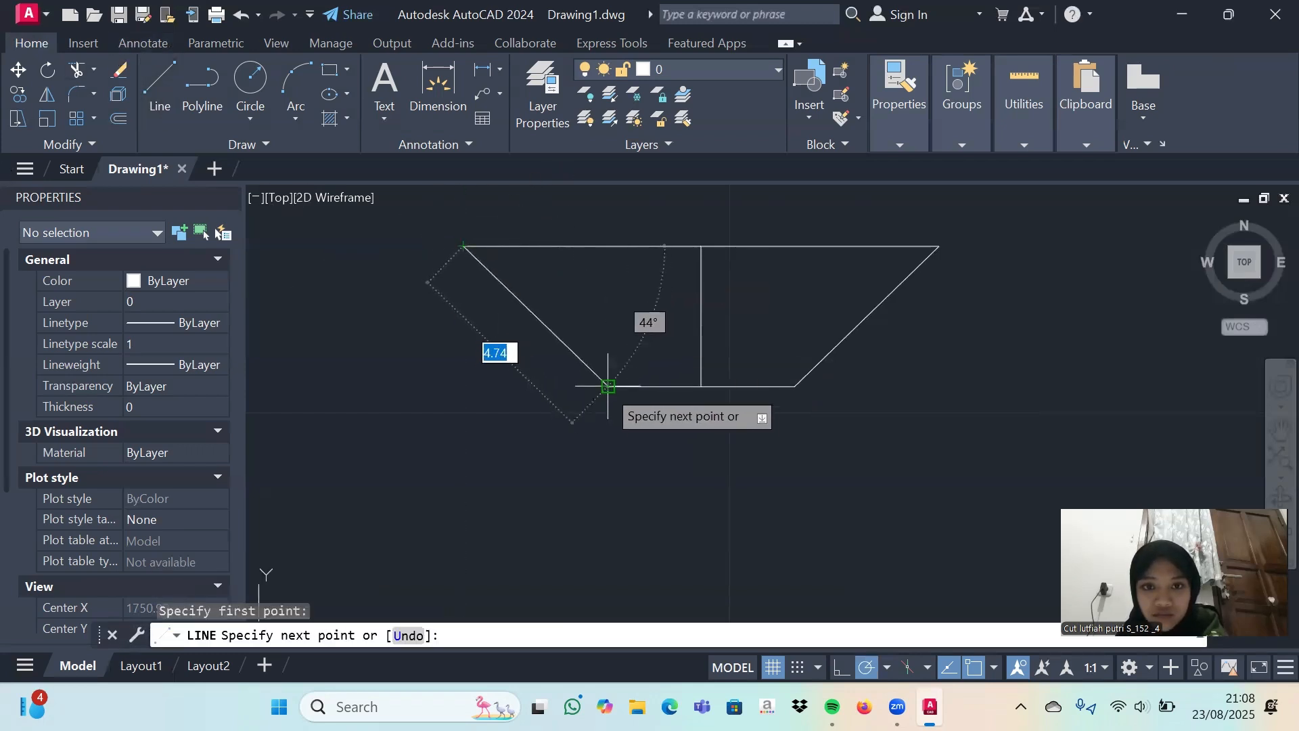
left_click(608, 386)
key("Escape")
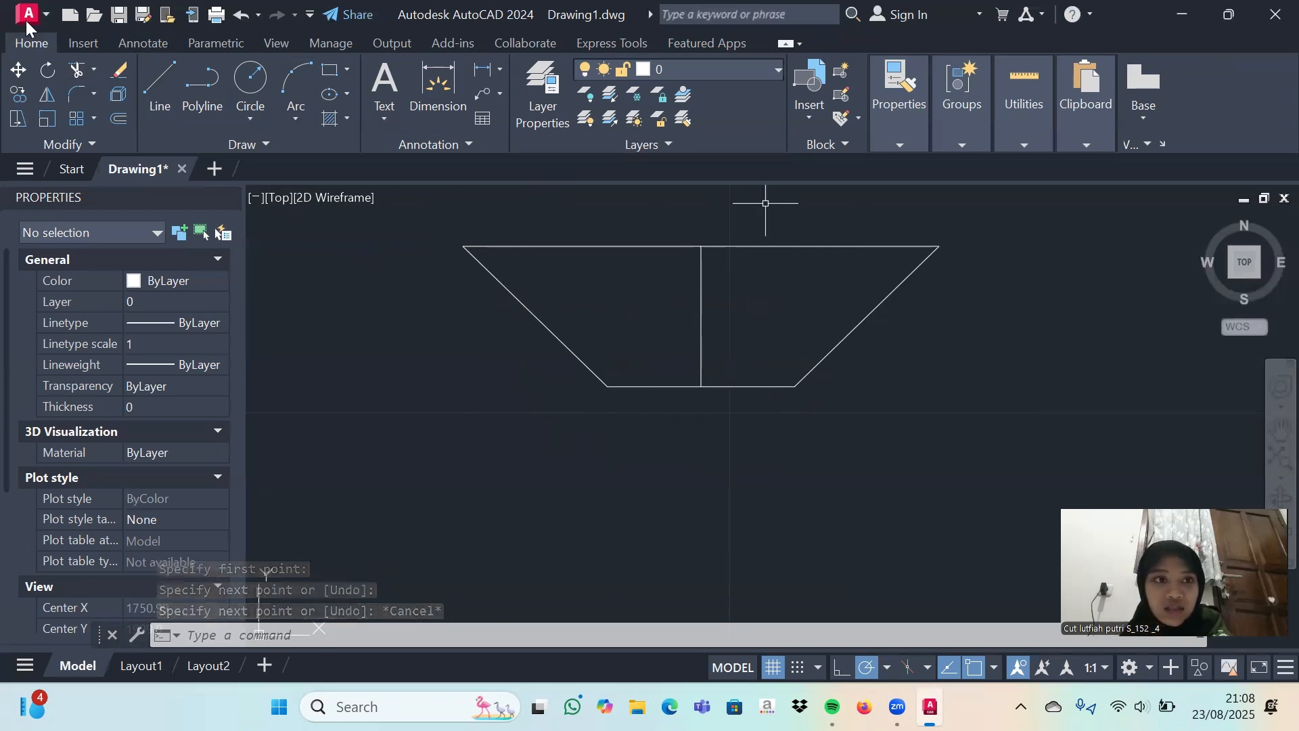
Trim away the central vertical line, and draw a 0.5-unit line straight down from the top edge's midpoint.
left_click(76, 70)
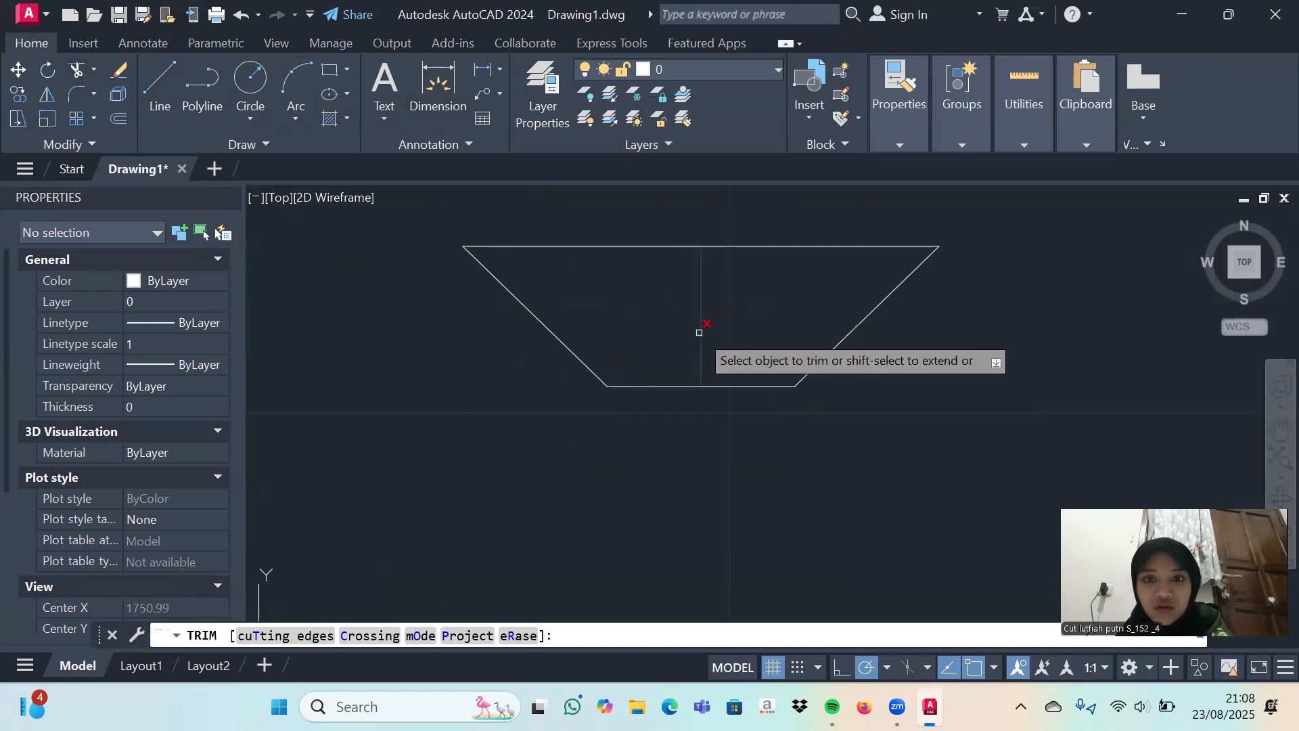
left_click(700, 325)
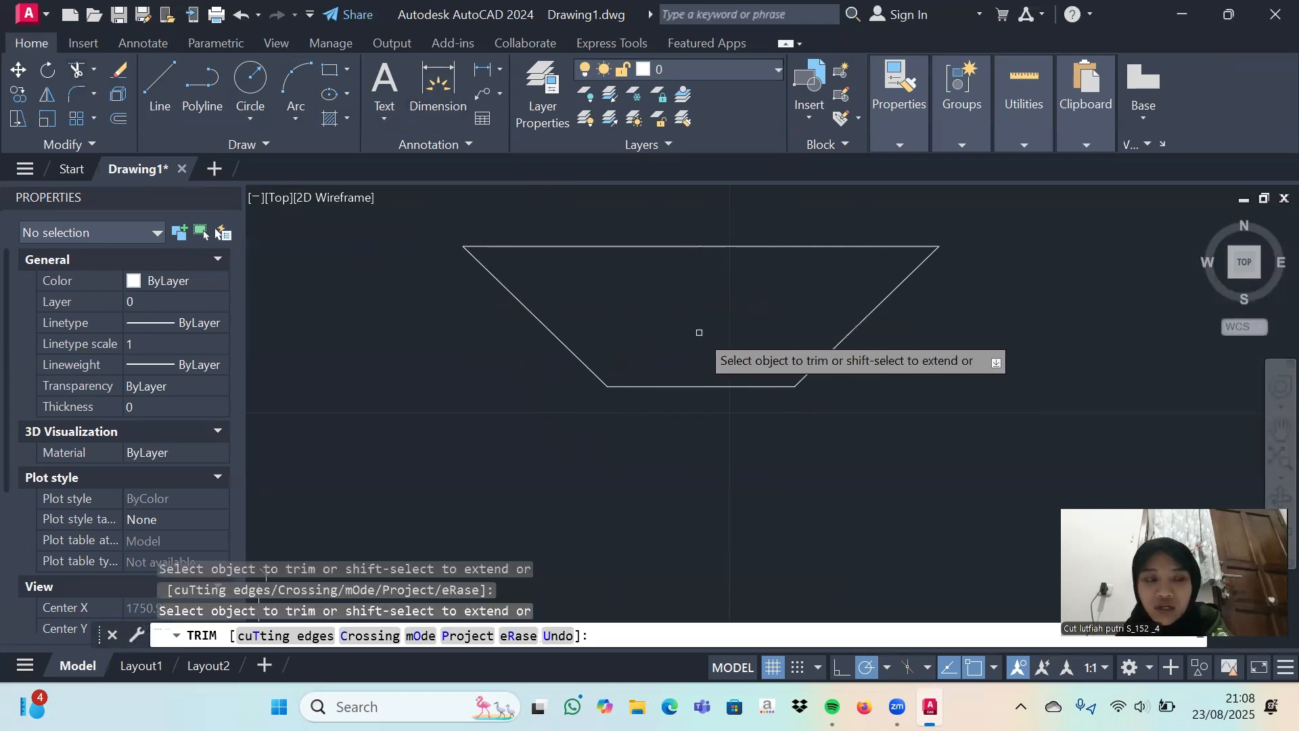
left_click(155, 83)
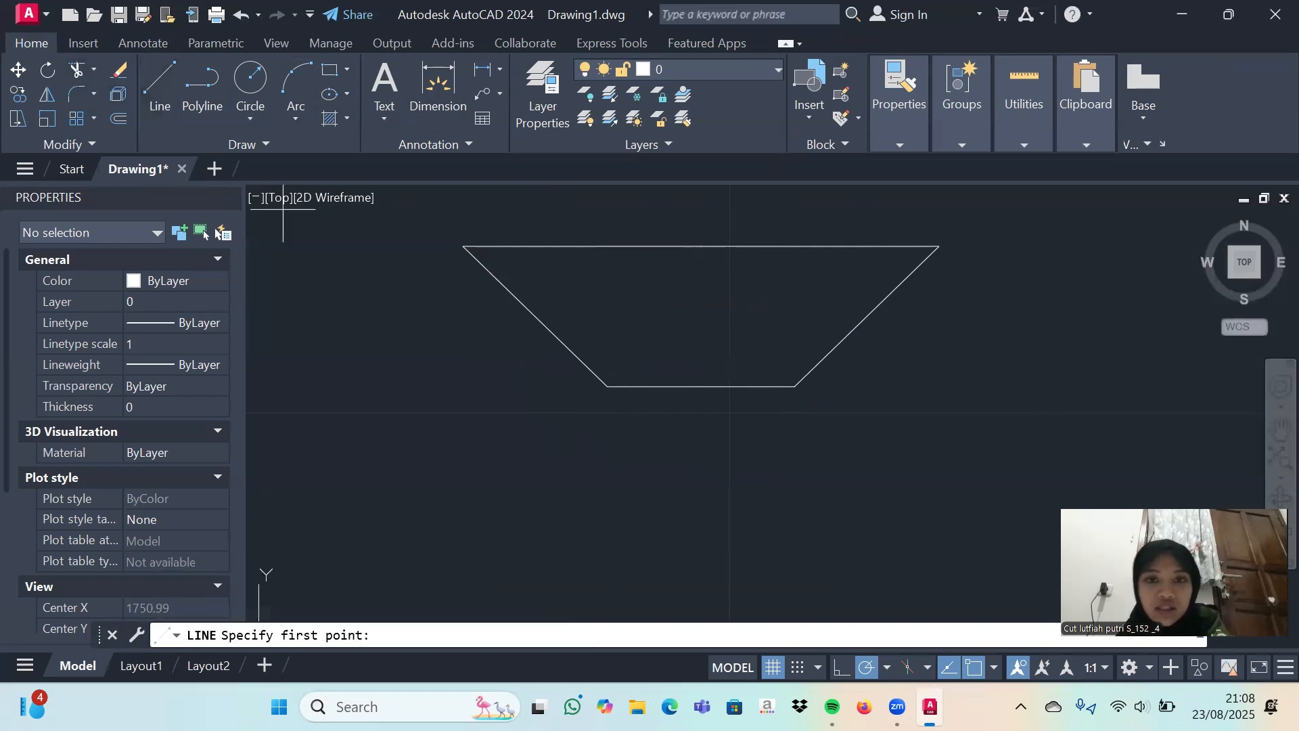
left_click(701, 246)
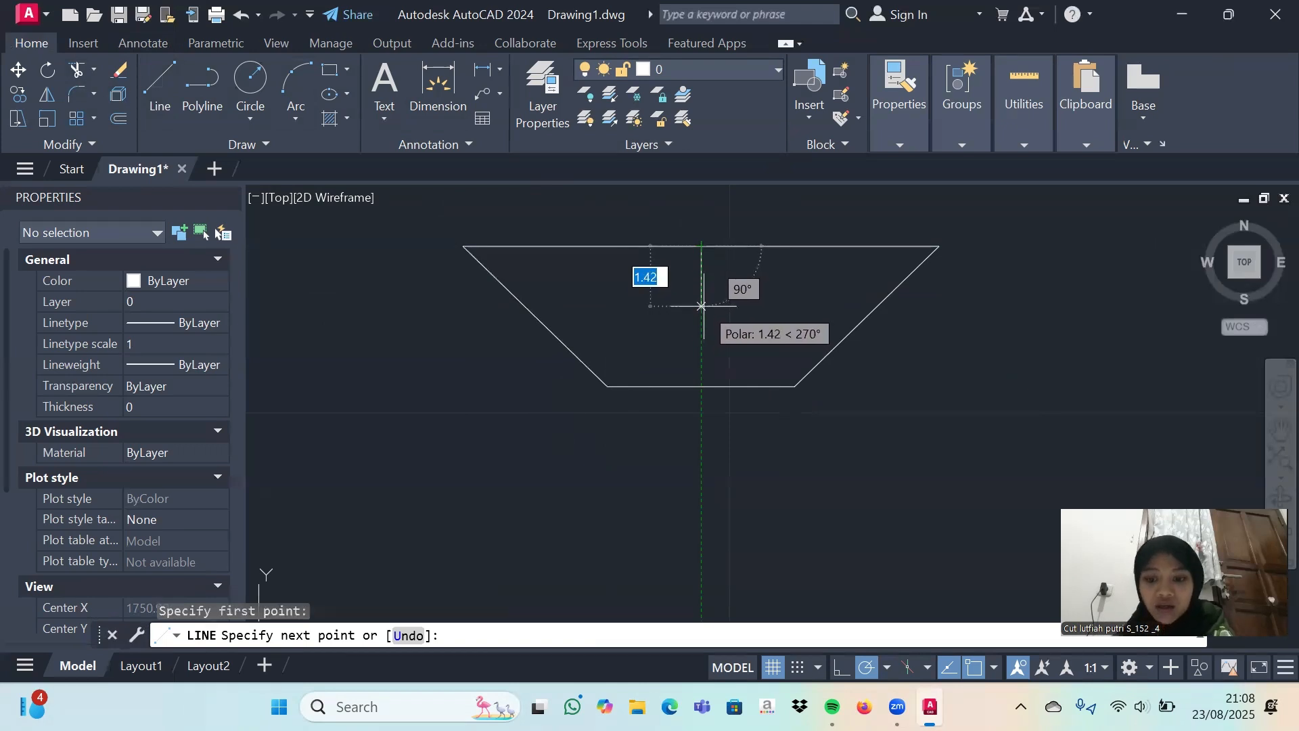
type("0.5")
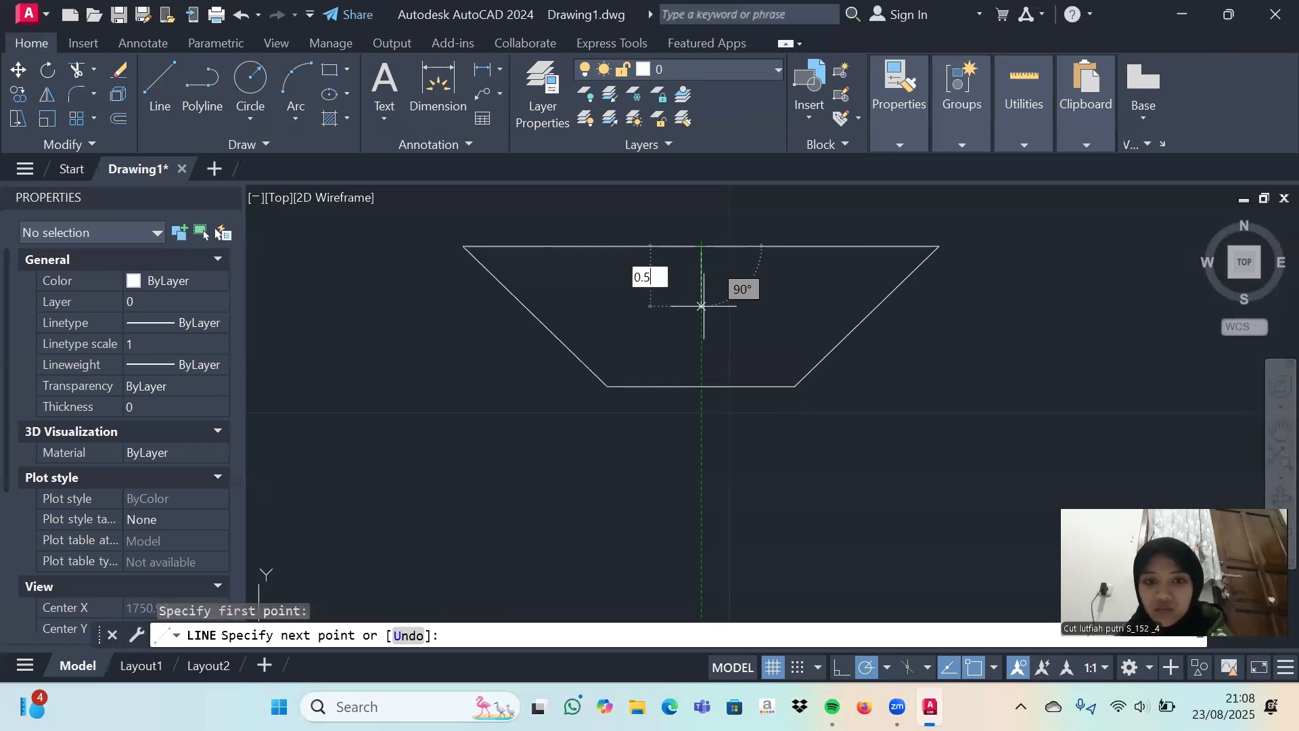
key("Return")
key("Escape")
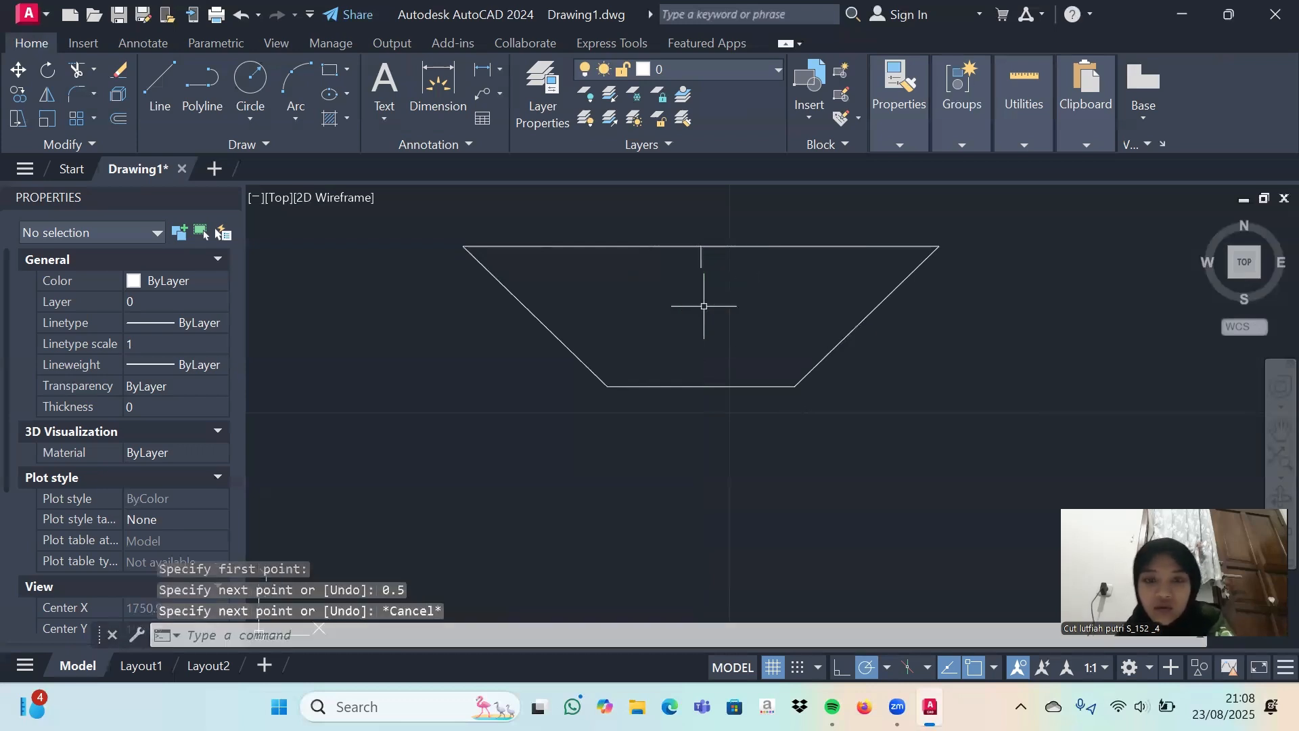
Draw two nearly horizontal lines from the short vertical line's lower end to the right and left sloped sides.
left_click(159, 87)
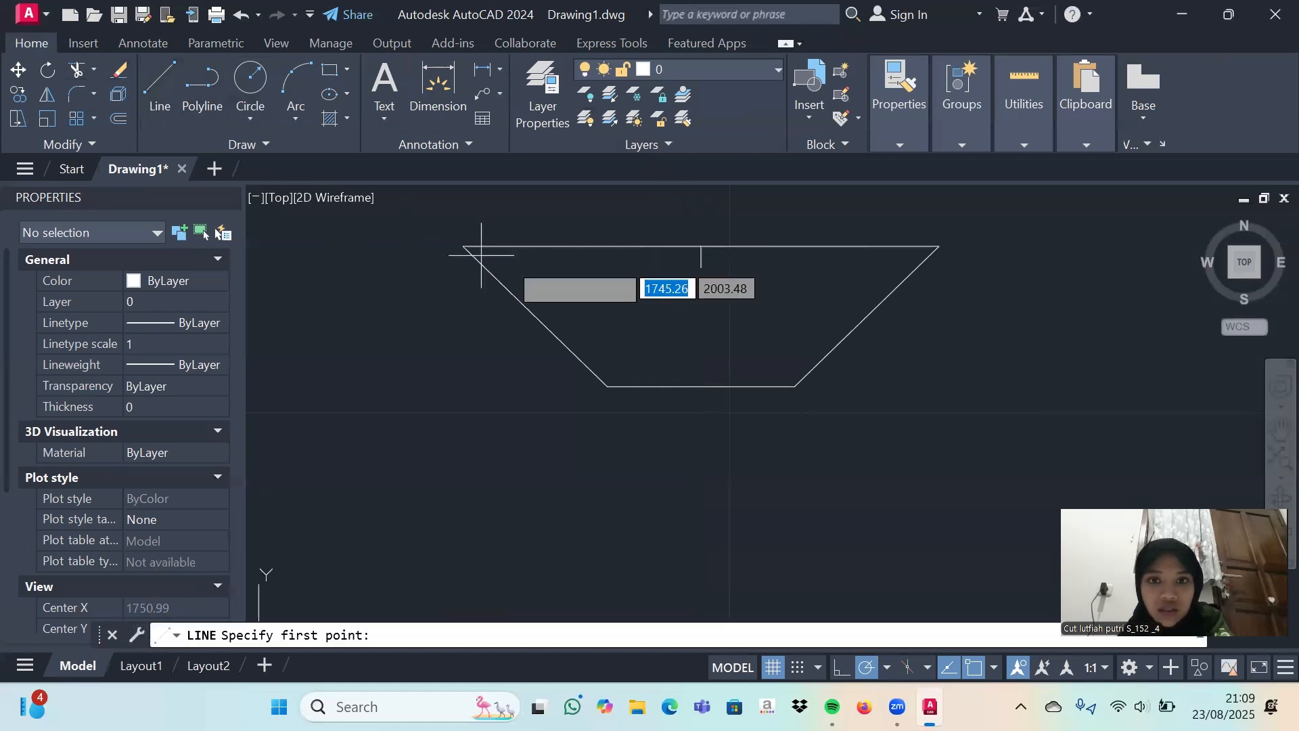
left_click(701, 267)
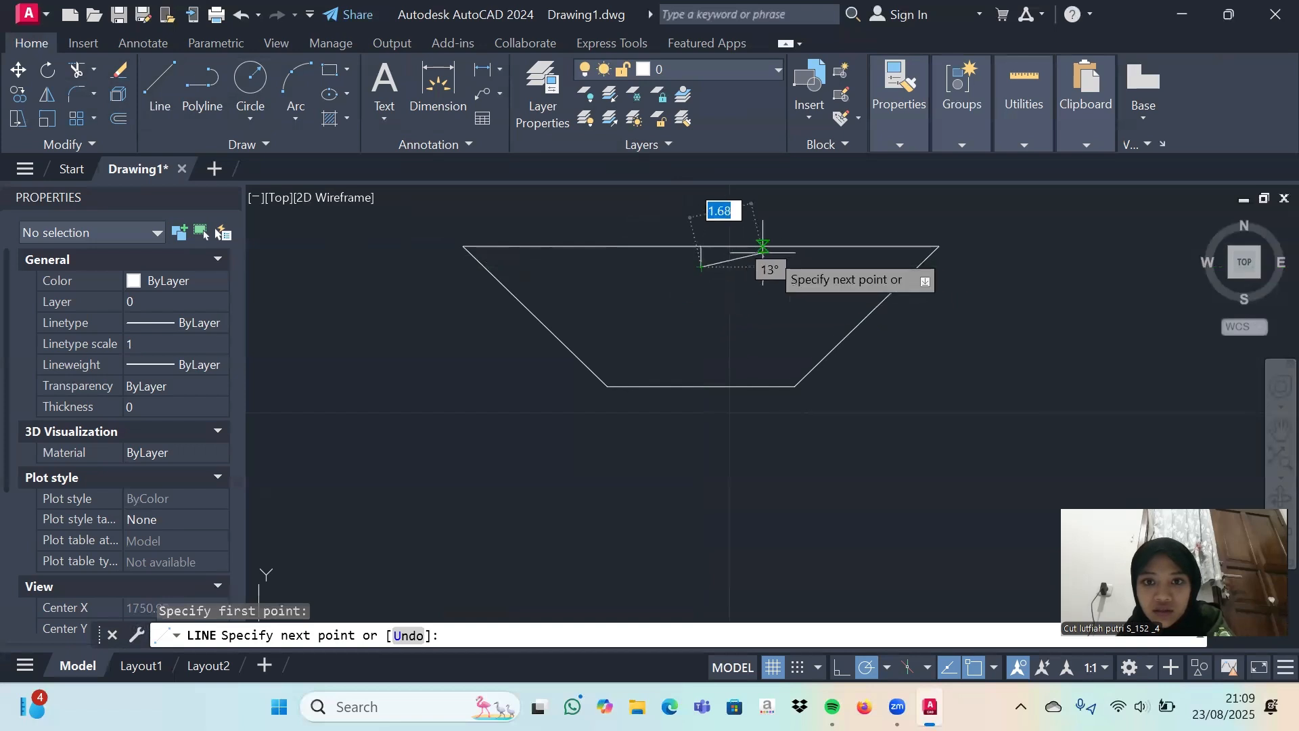
left_click(922, 265)
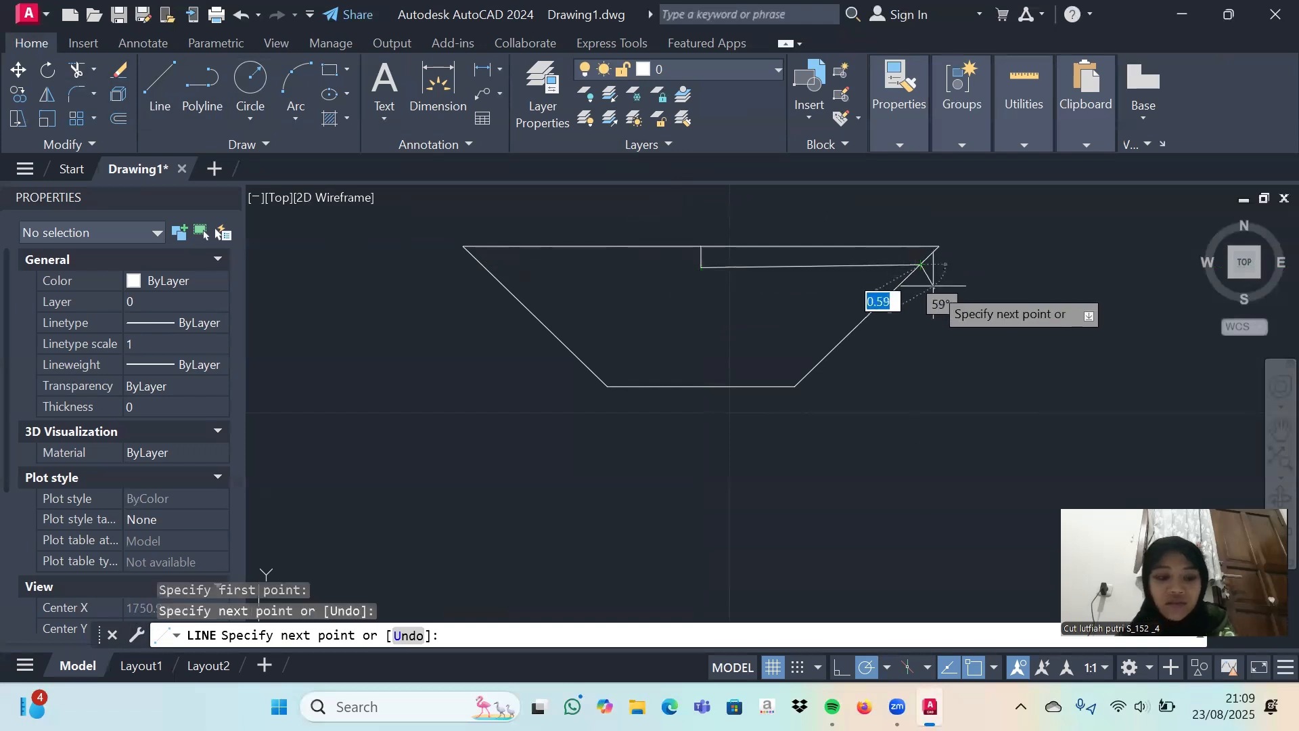
key("Escape")
key("space")
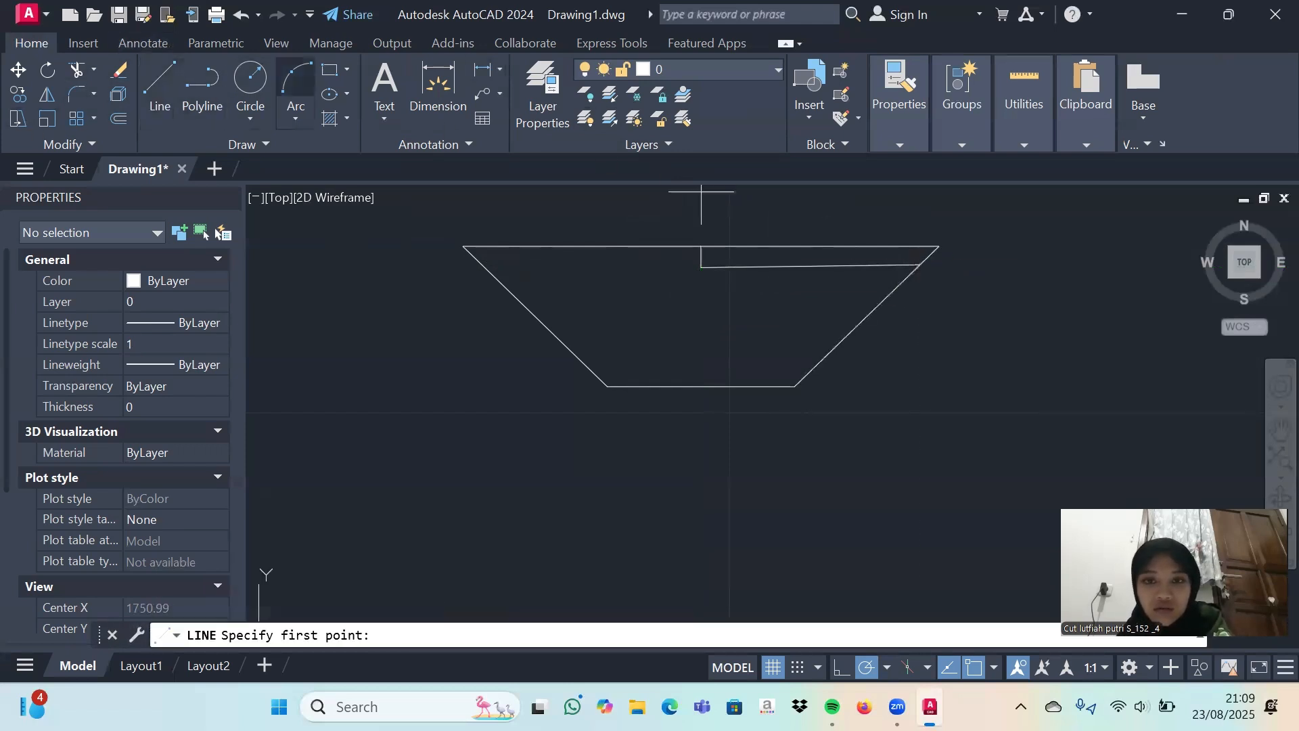
left_click(482, 264)
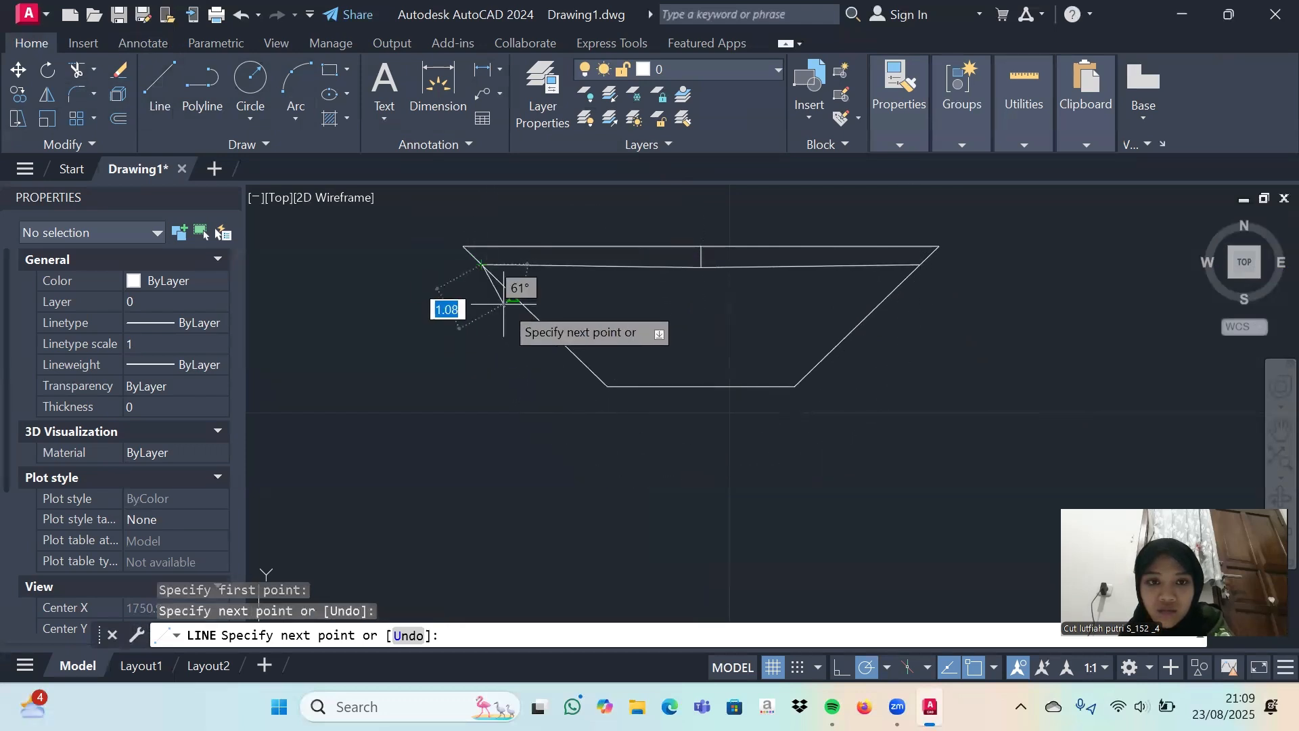
key("XF86AudioMute")
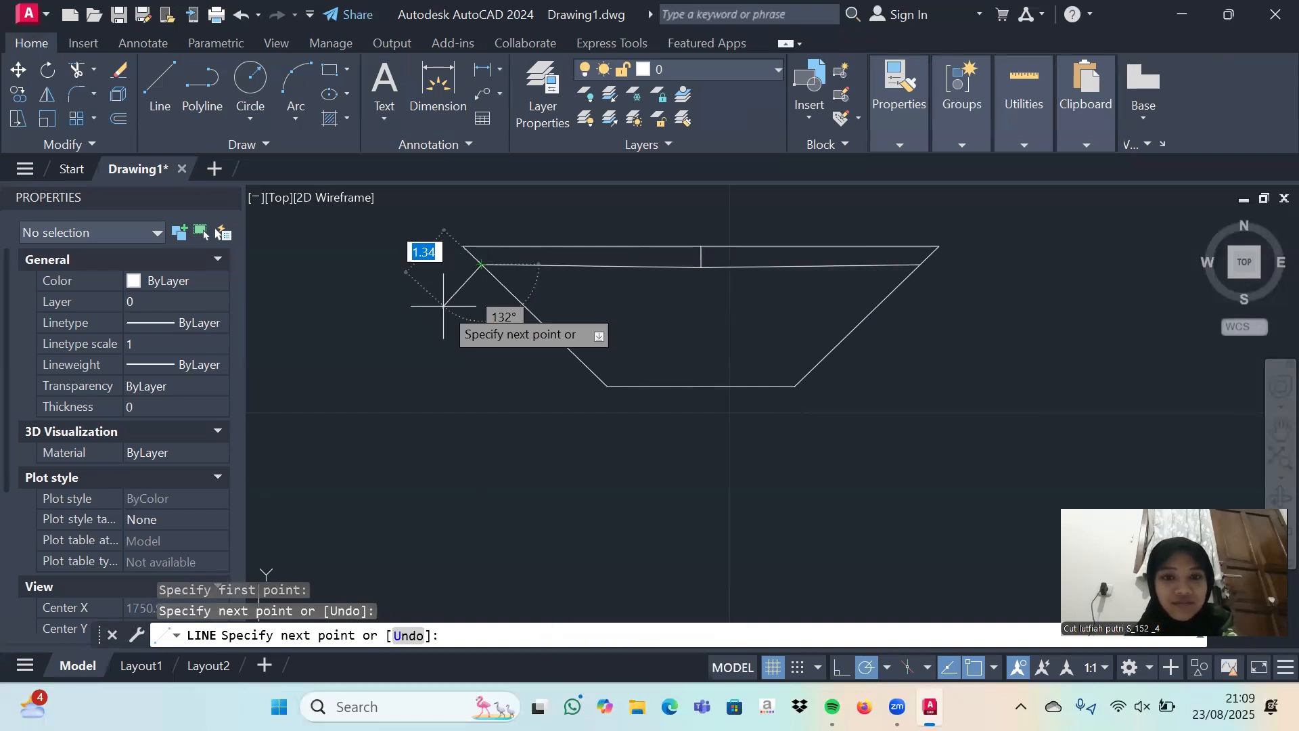
key("XF86AudioMute")
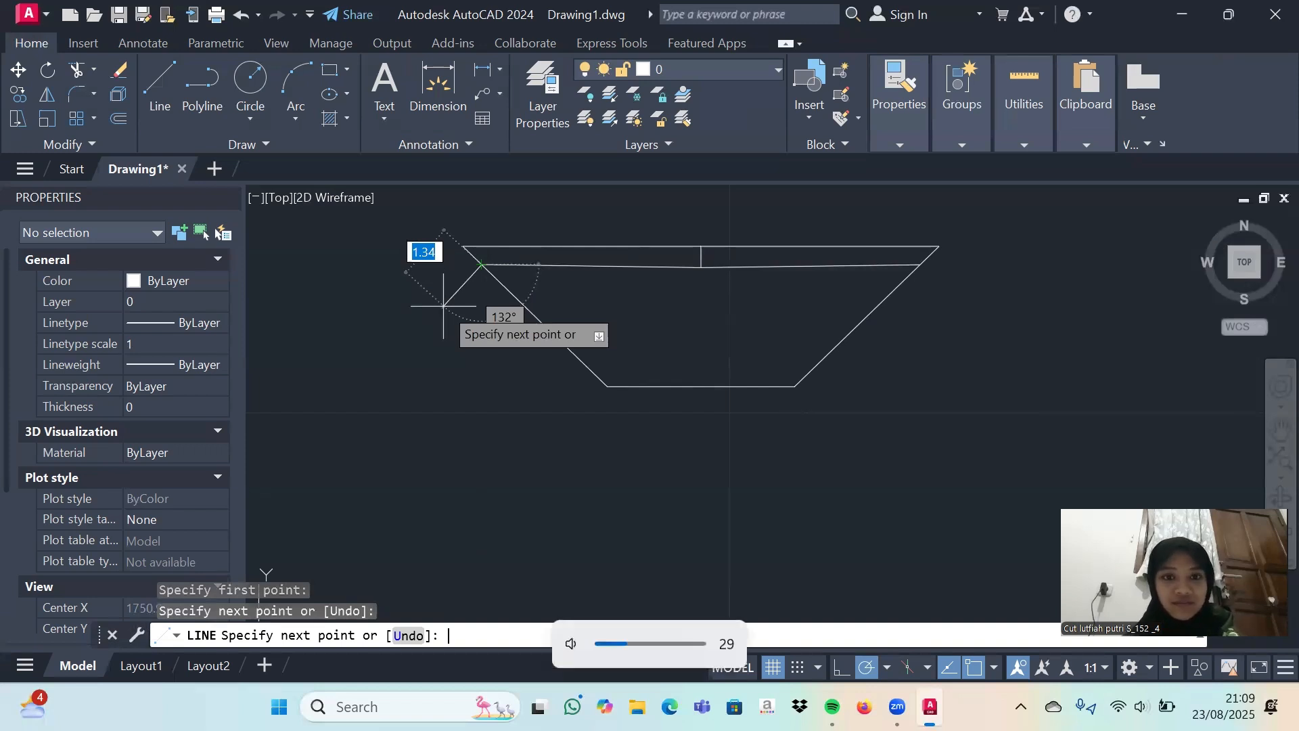
Trace the trapezoid's four outer corners with a polyline, returning to the upper-left corner.
left_click(74, 70)
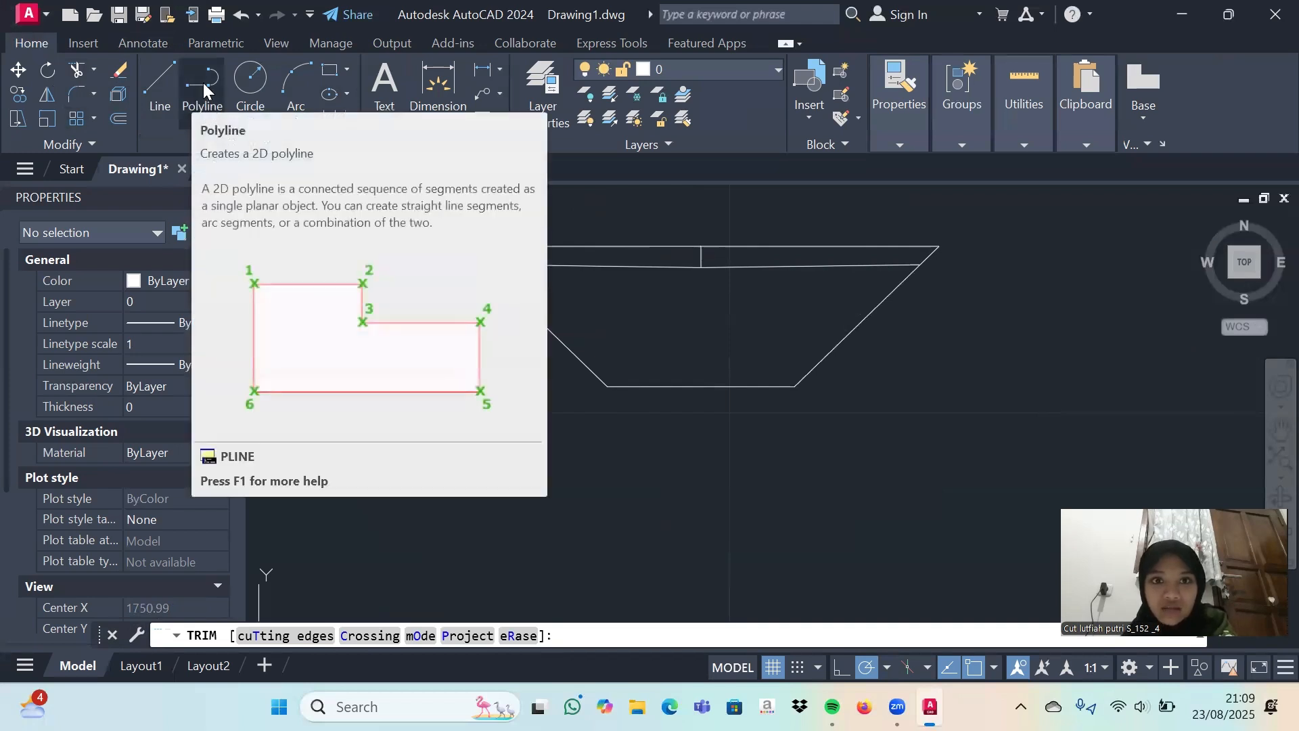
left_click(203, 83)
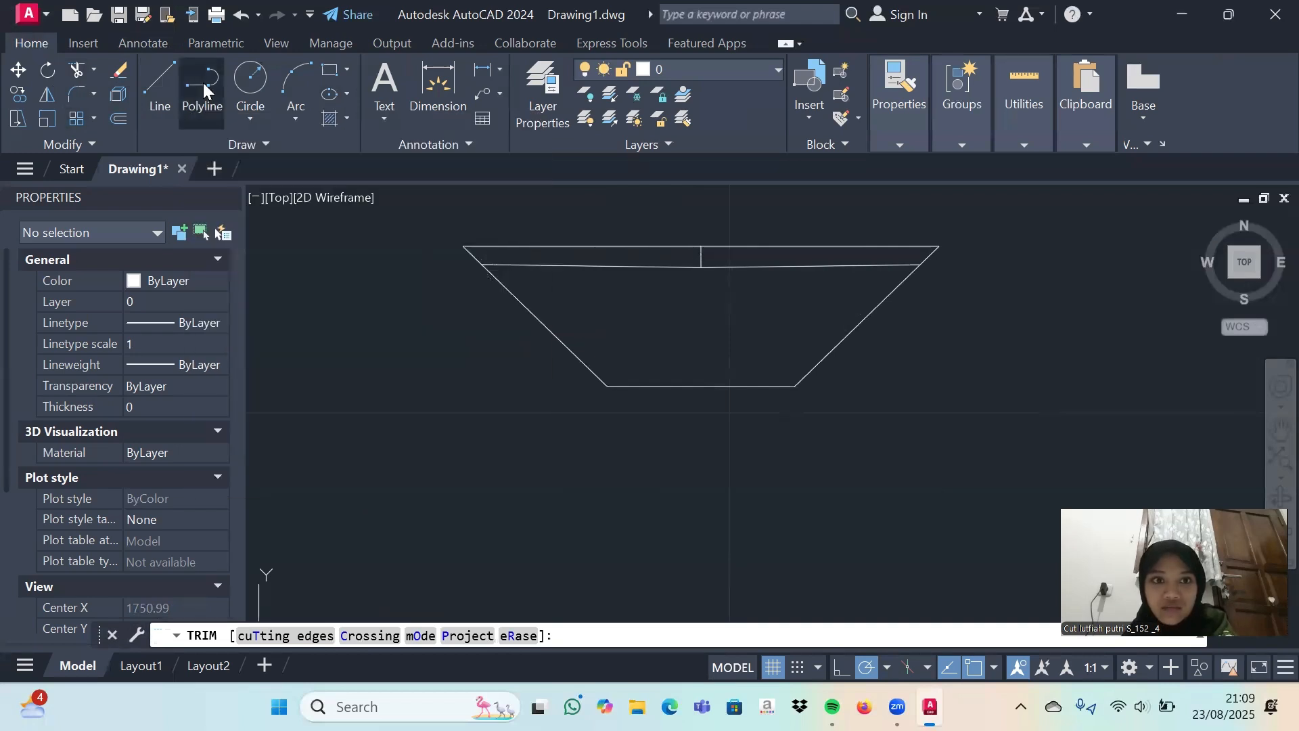
left_click(463, 246)
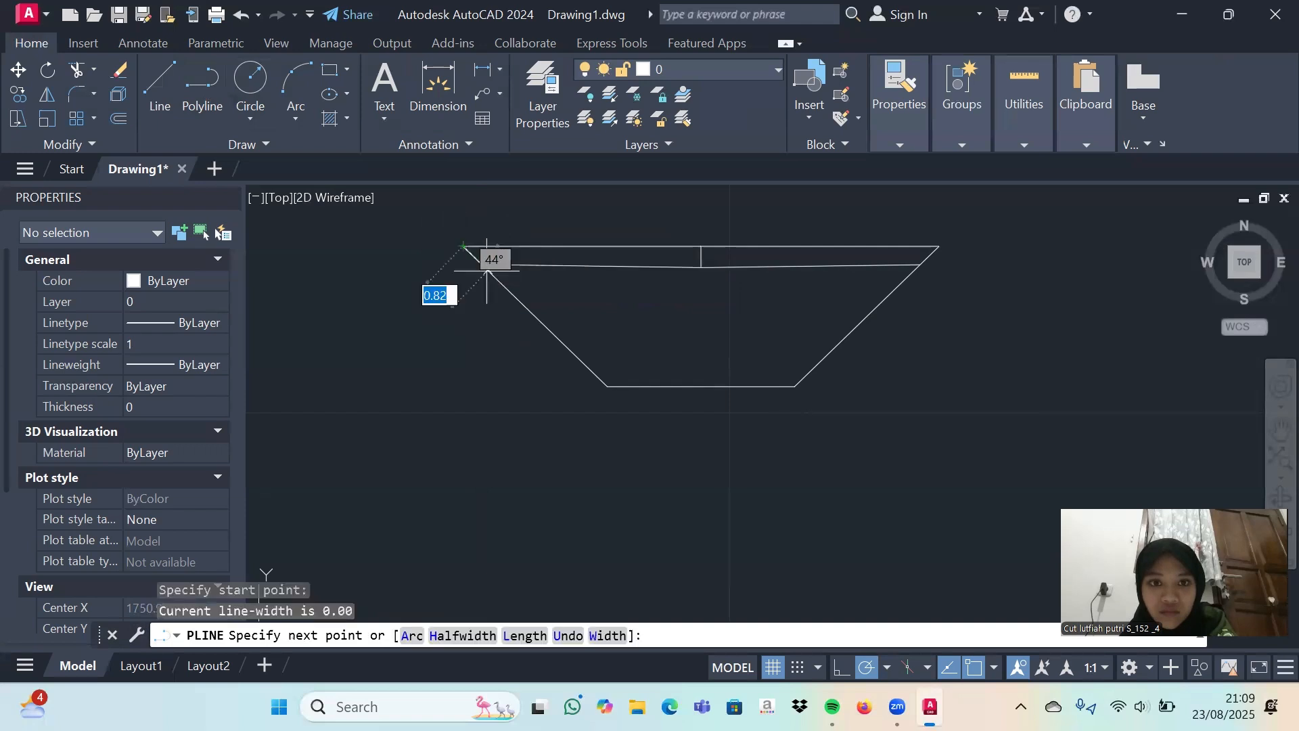
left_click(608, 387)
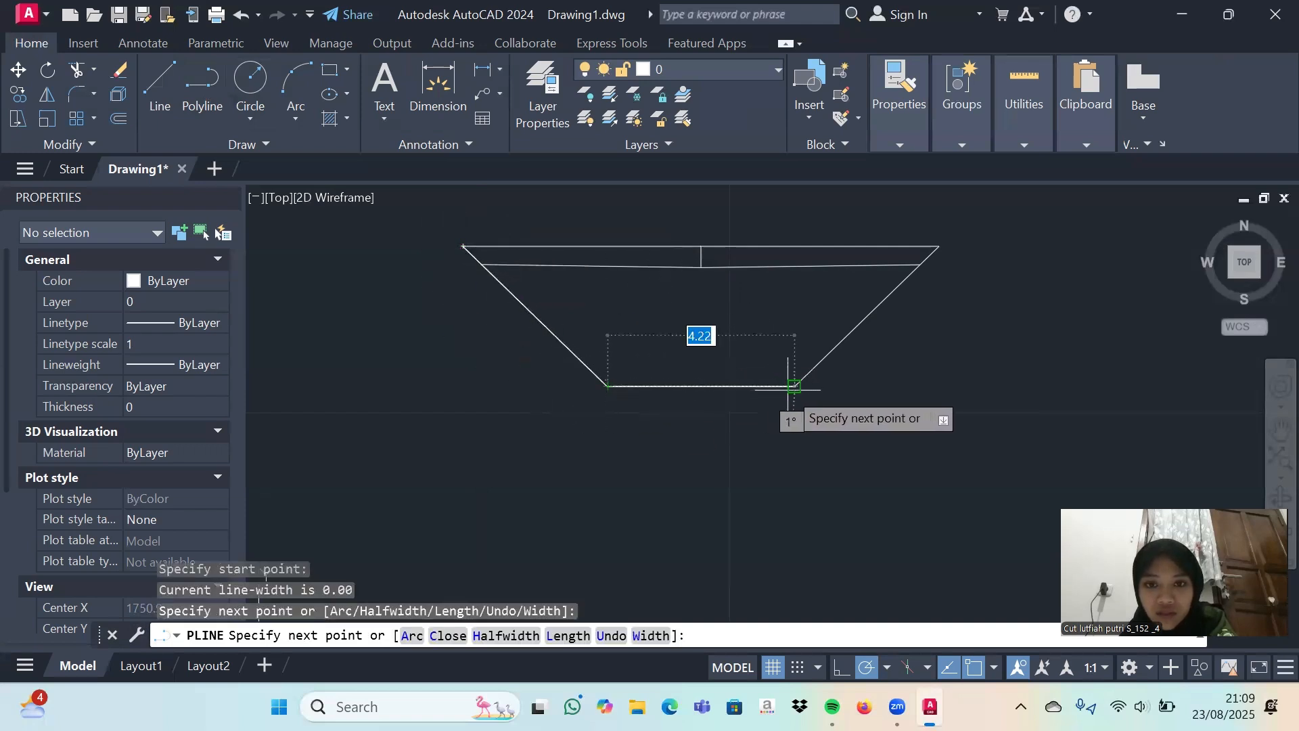
left_click(794, 386)
left_click(939, 246)
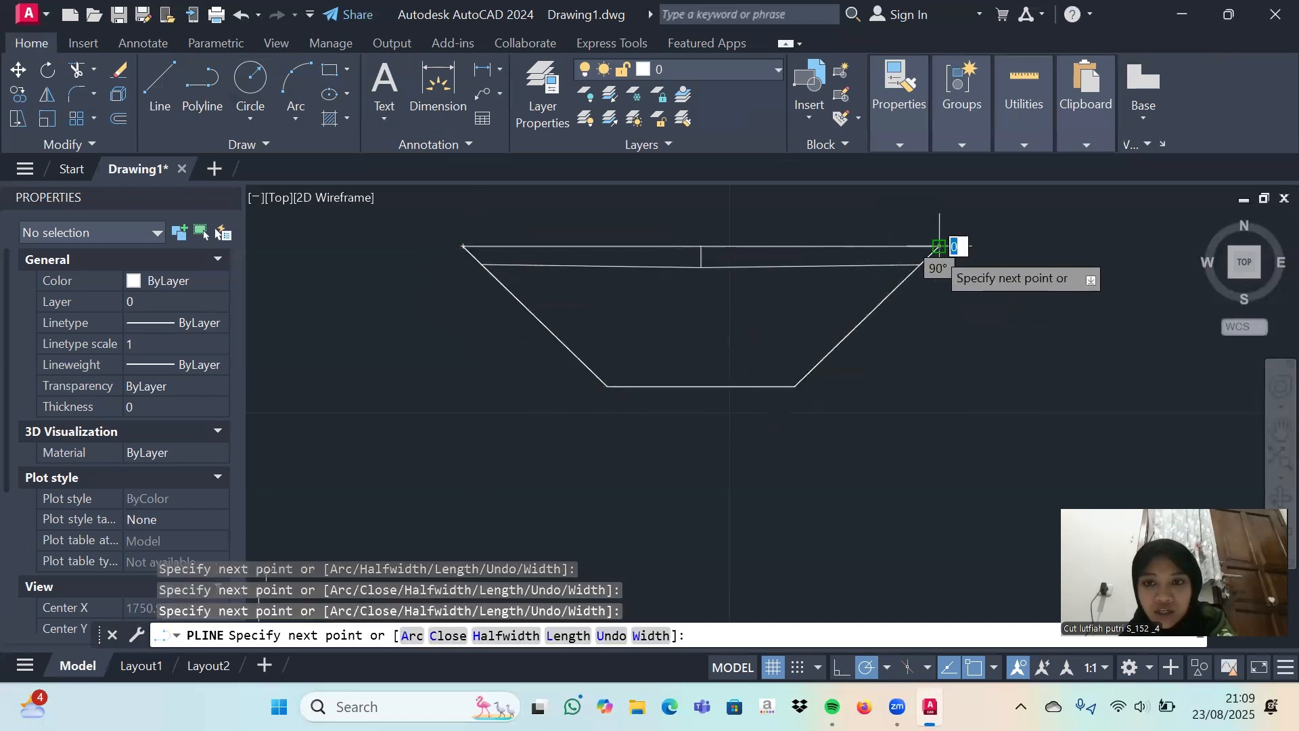
left_click(462, 246)
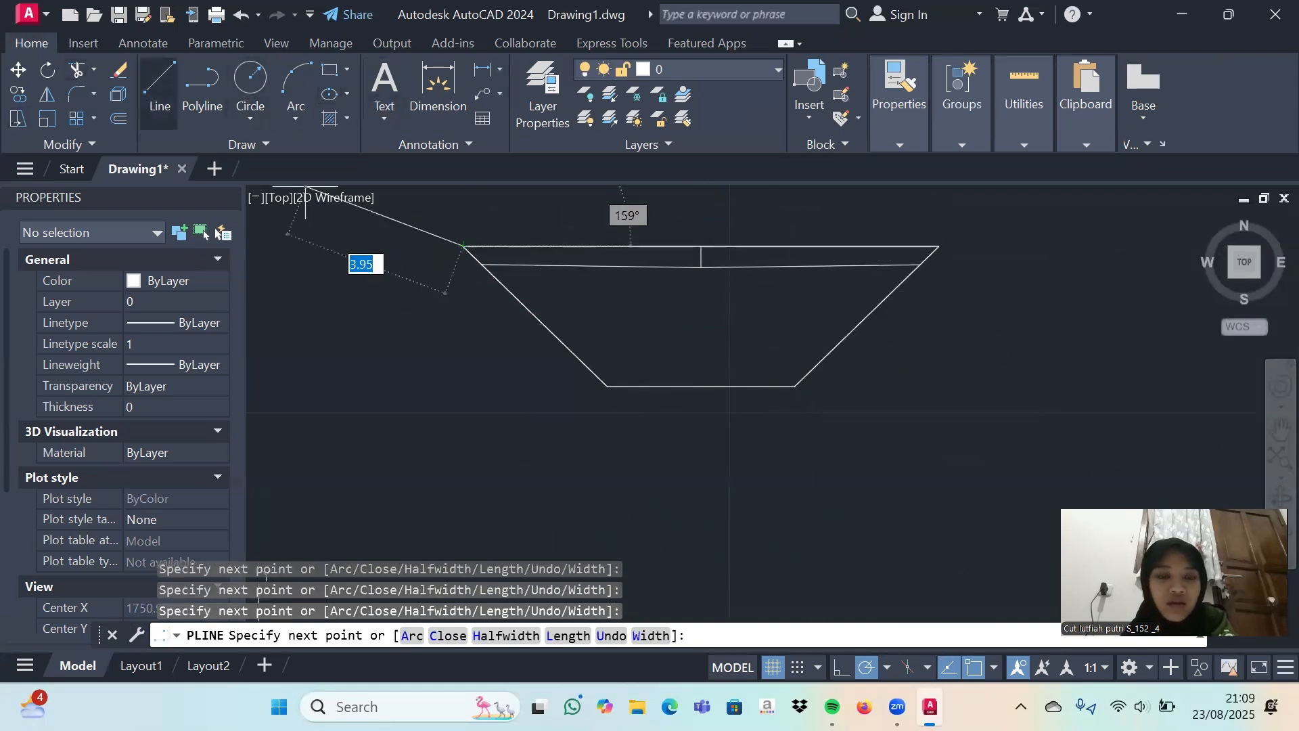
key("Escape")
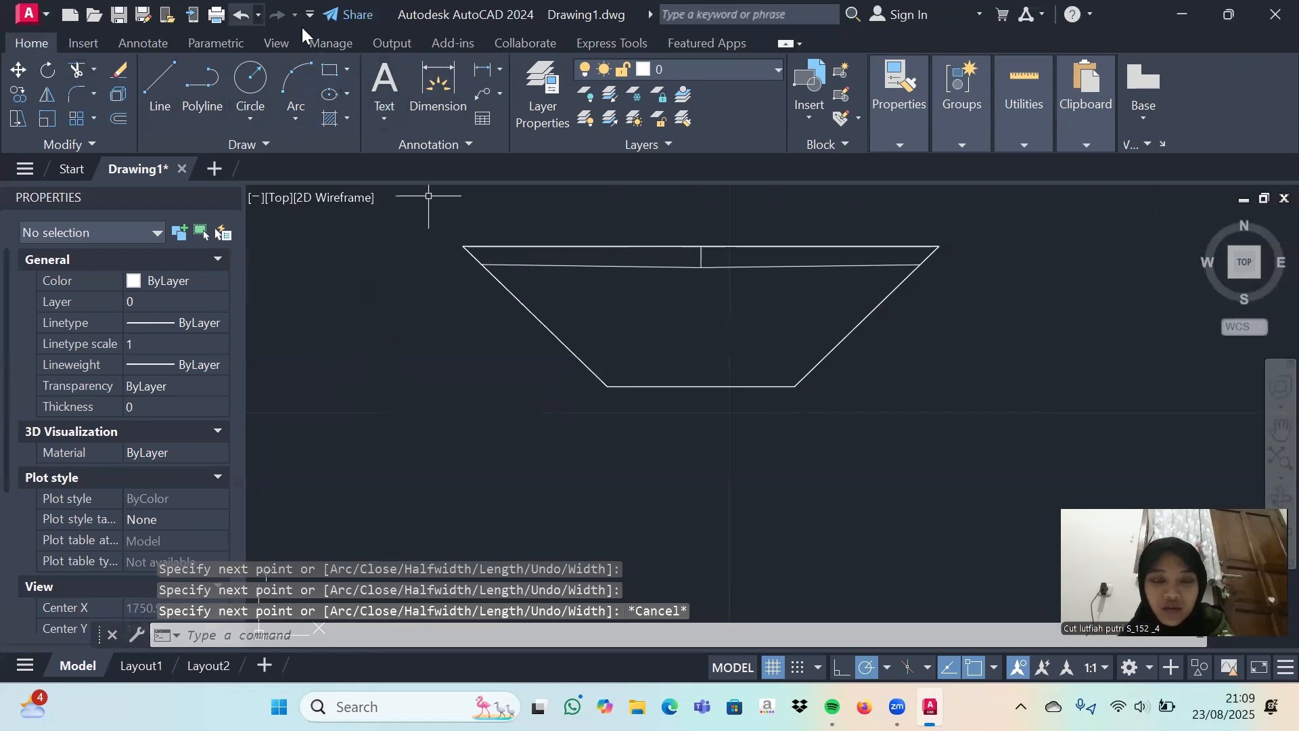
Offset the trapezoid polyline outward by 1 unit.
left_click(118, 120)
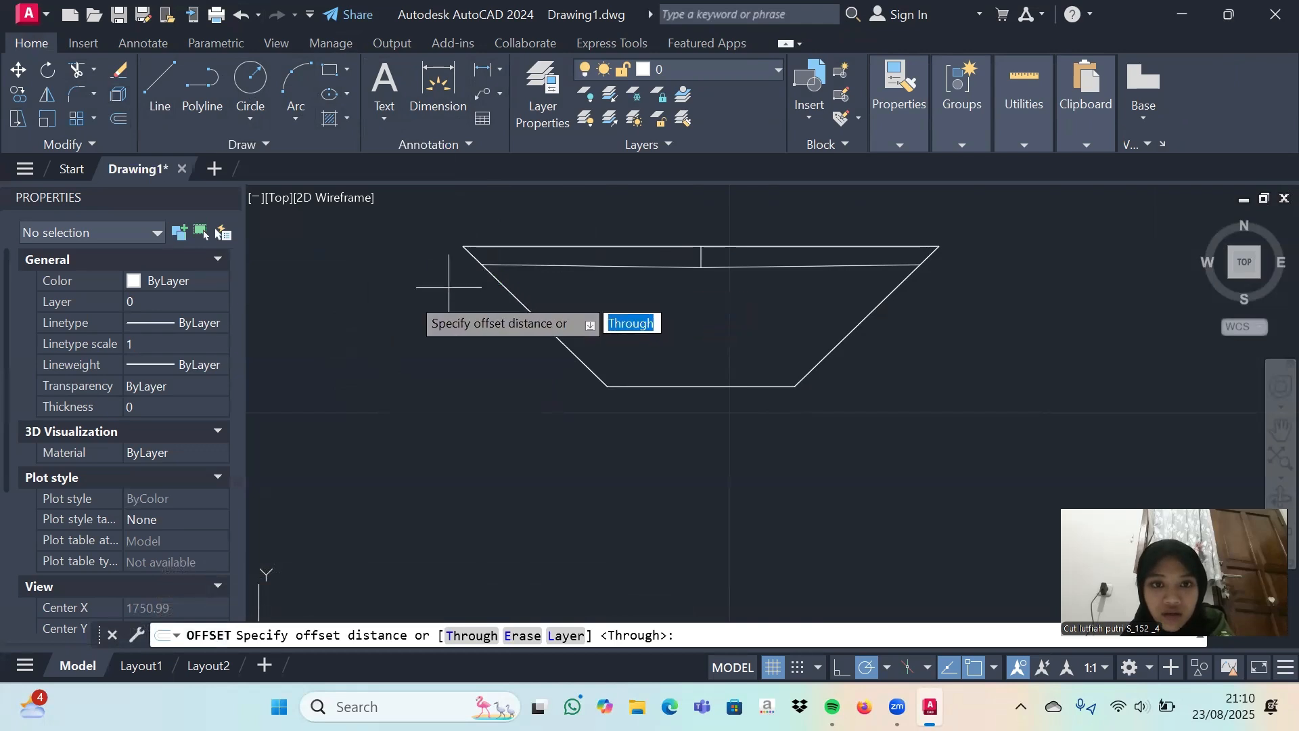
left_click(380, 299)
left_click(443, 291)
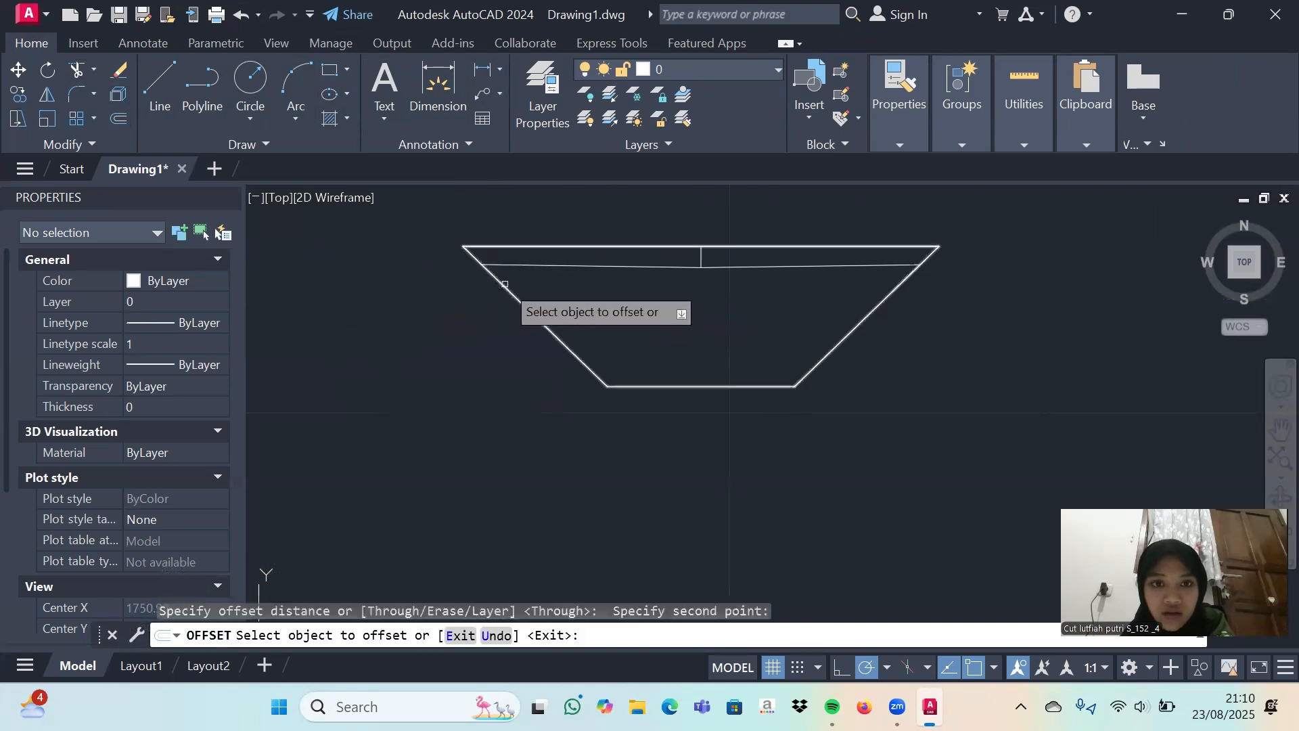
left_click(506, 288)
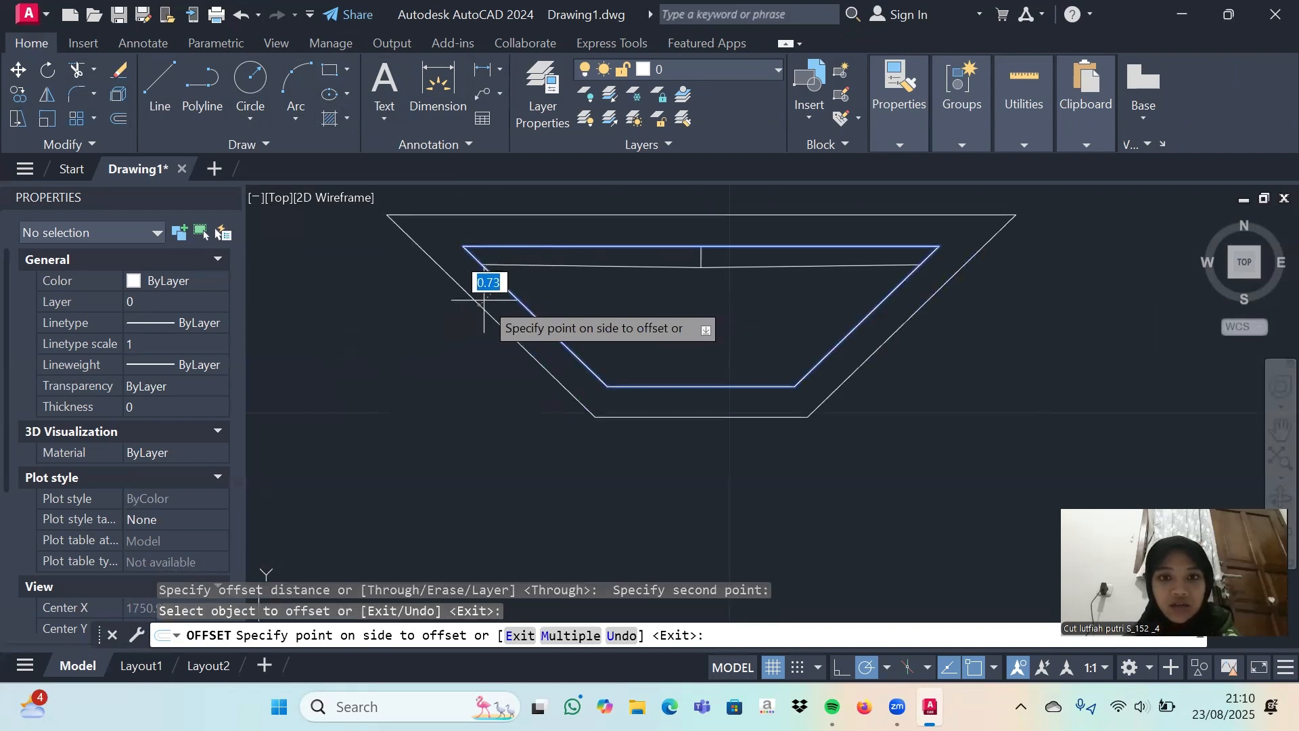
type("1")
key("Return")
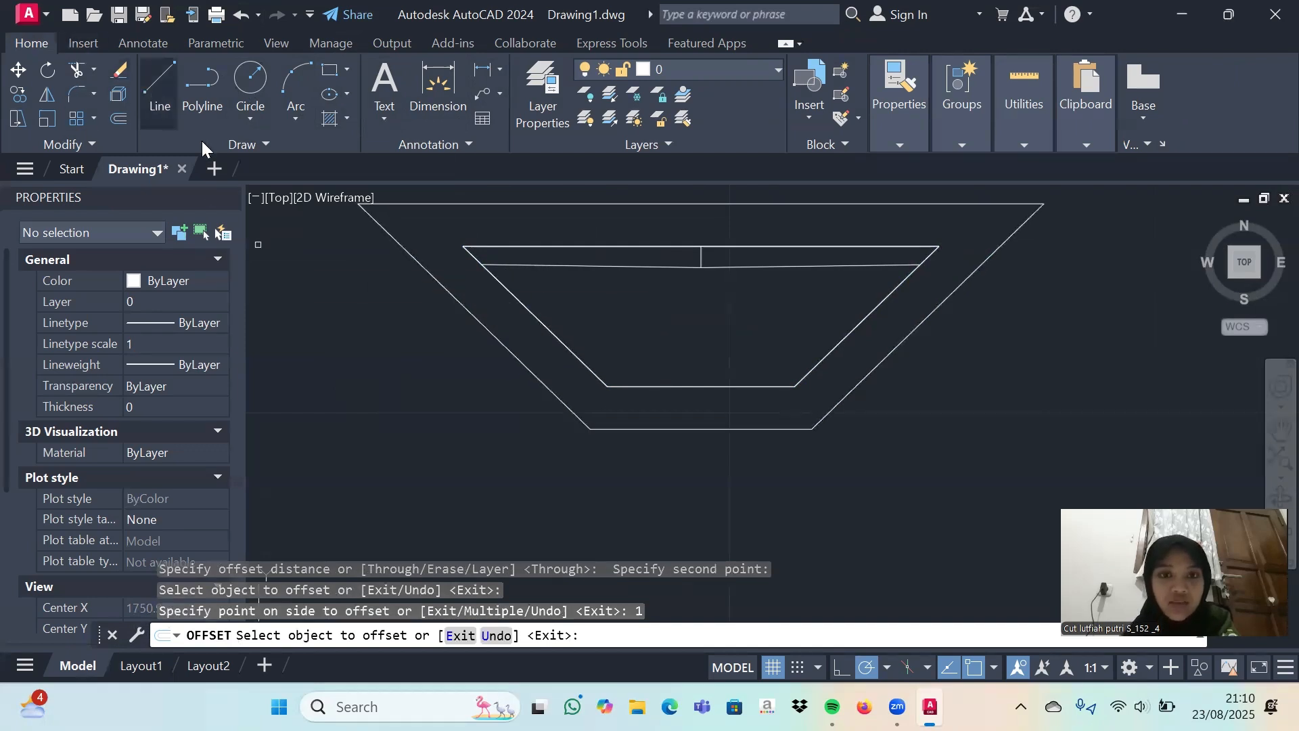
Draw a line from the inner trapezoid's upper-right corner along its sloped side's extension to the outer top edge.
left_click(147, 89)
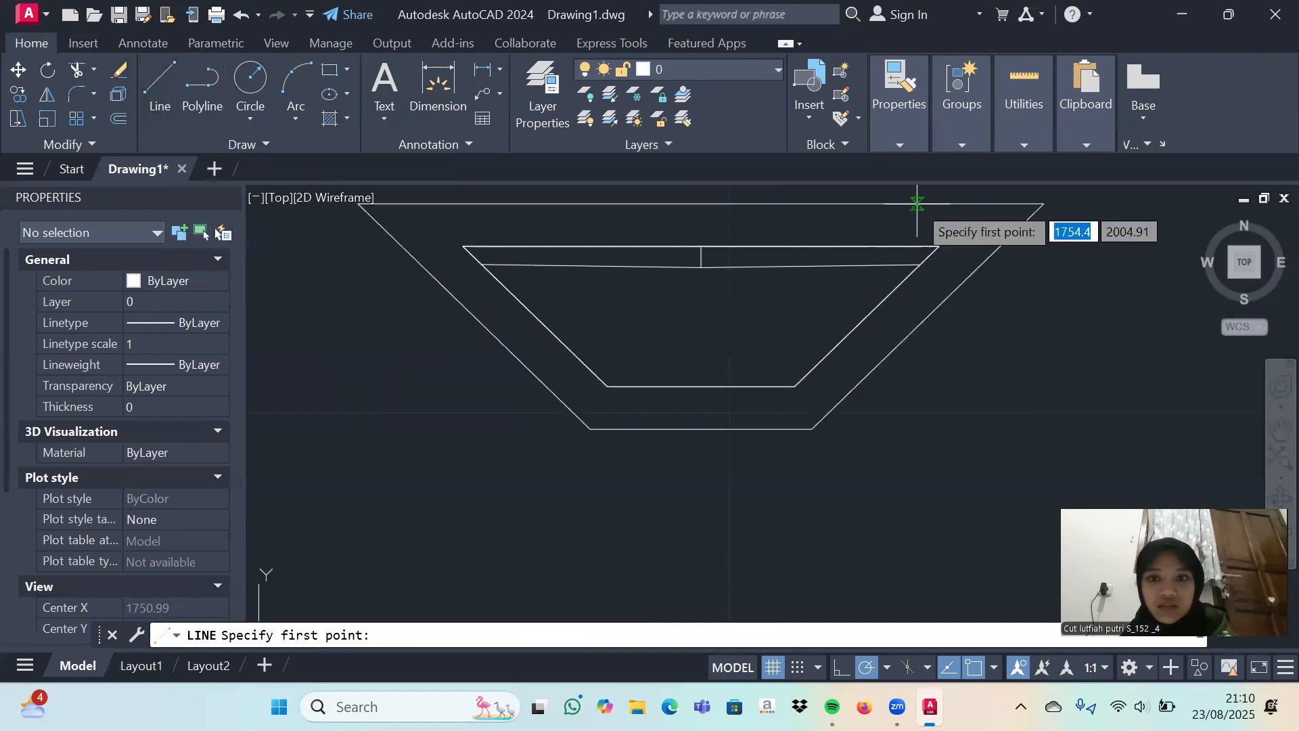
left_click(938, 246)
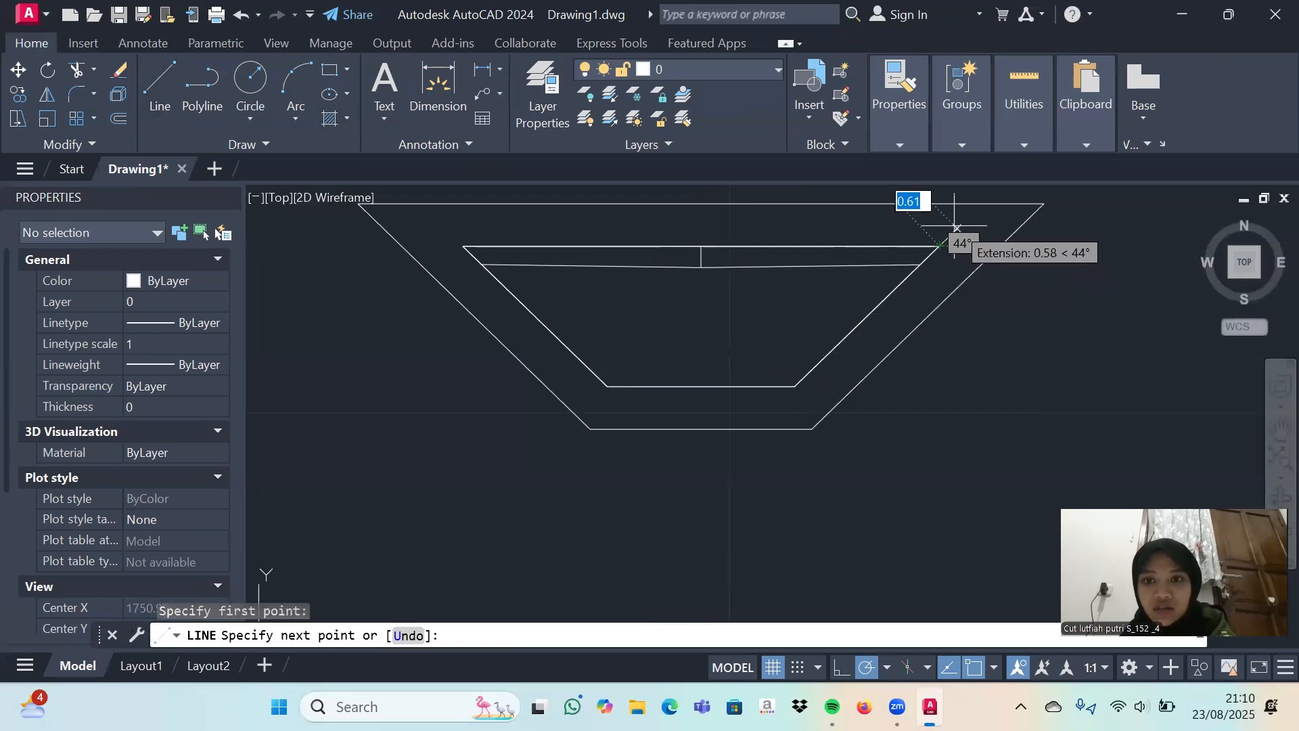
left_click(982, 202)
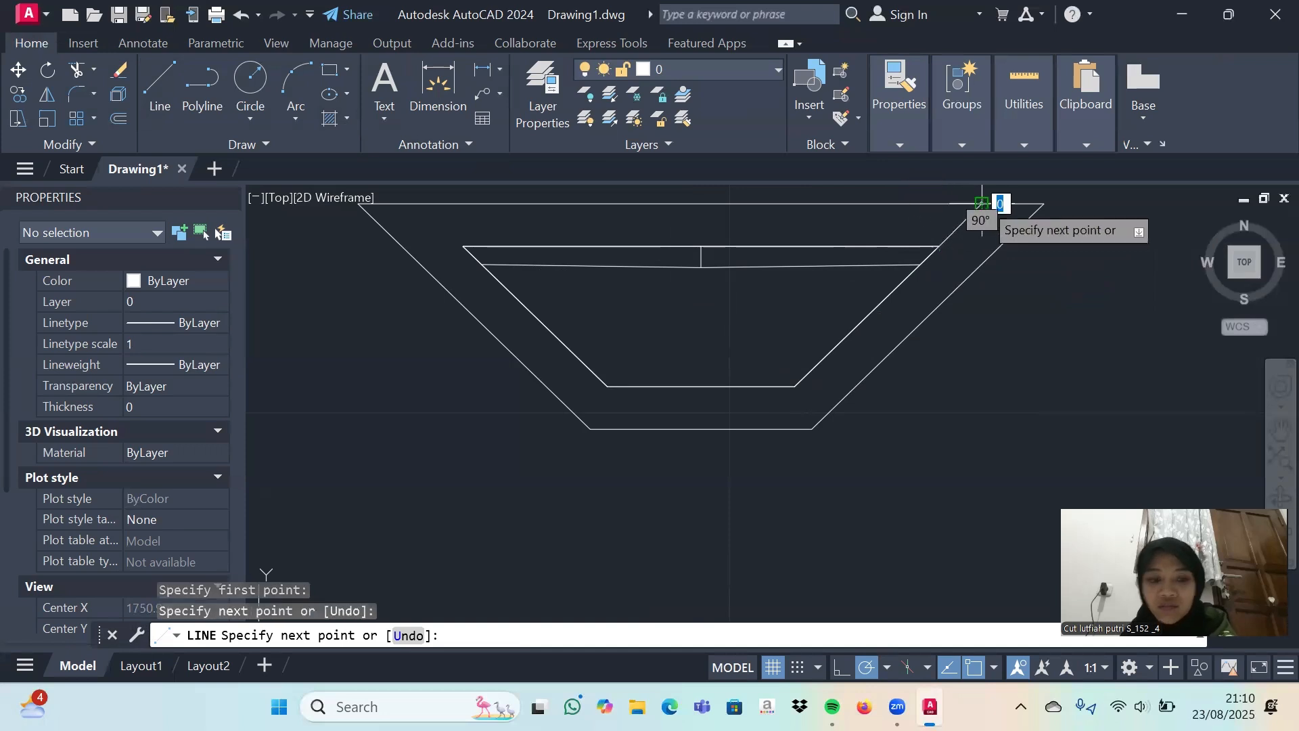
Draw a line from the inner trapezoid's upper-left corner along its sloped side's extension to the outer top edge.
key("Escape")
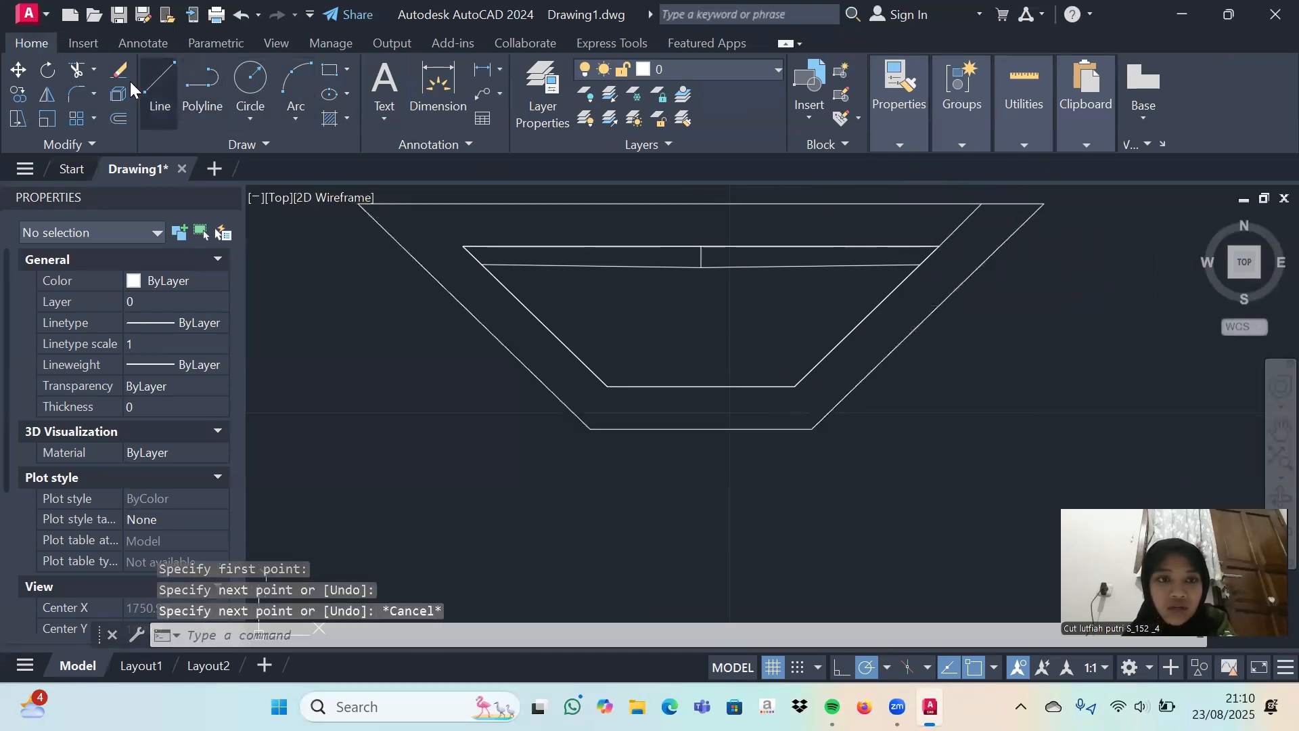
left_click(145, 95)
left_click(463, 246)
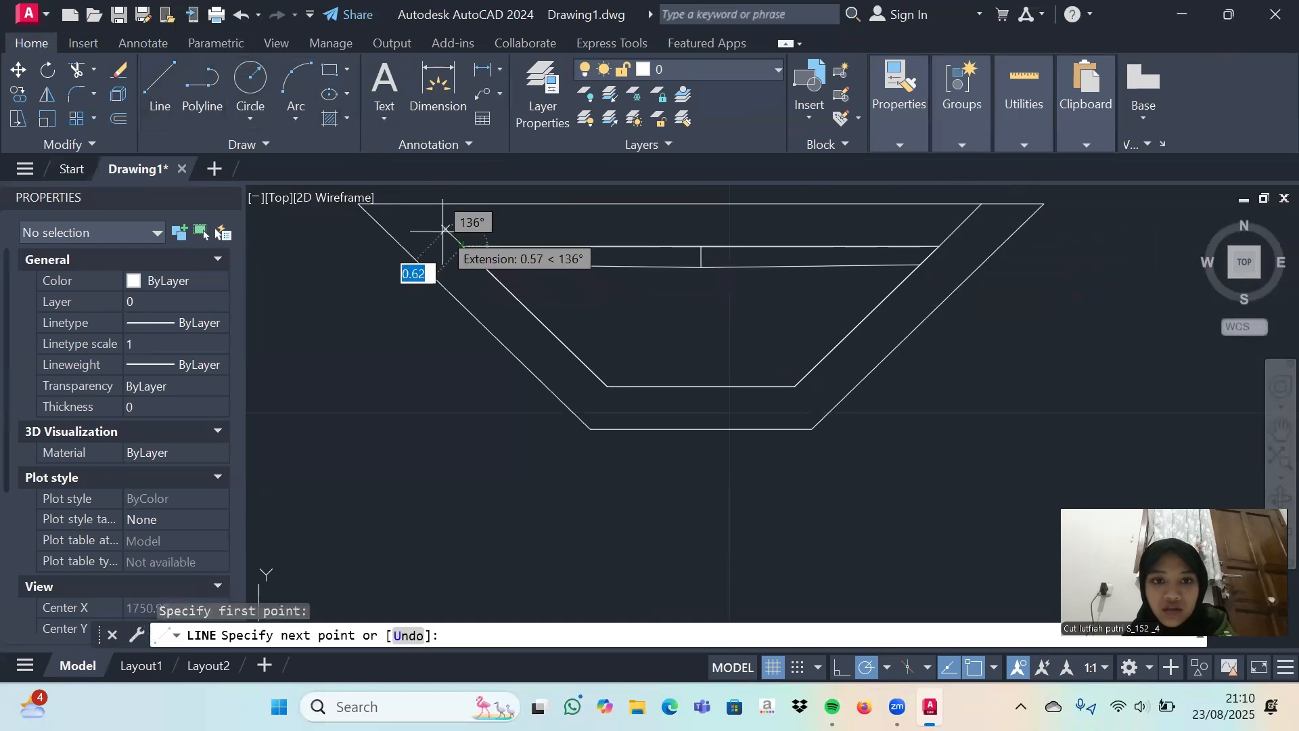
left_click(424, 204)
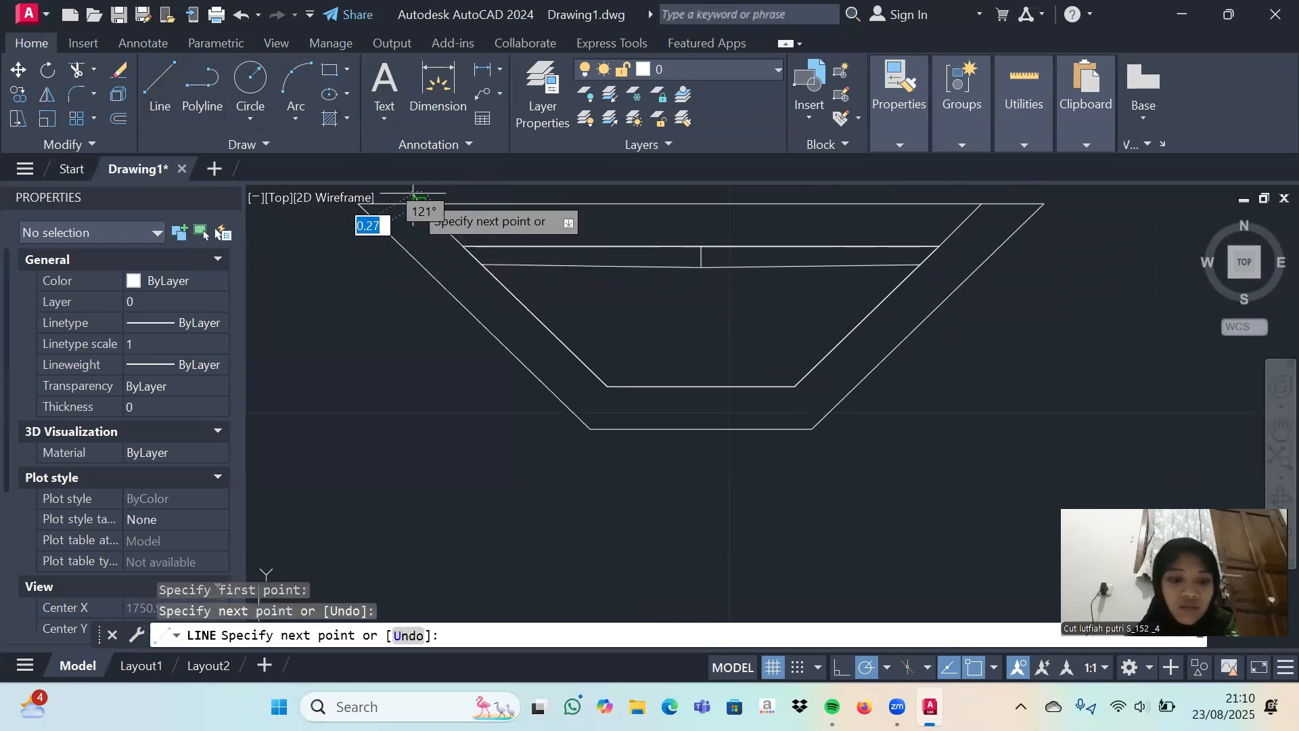
key("Escape")
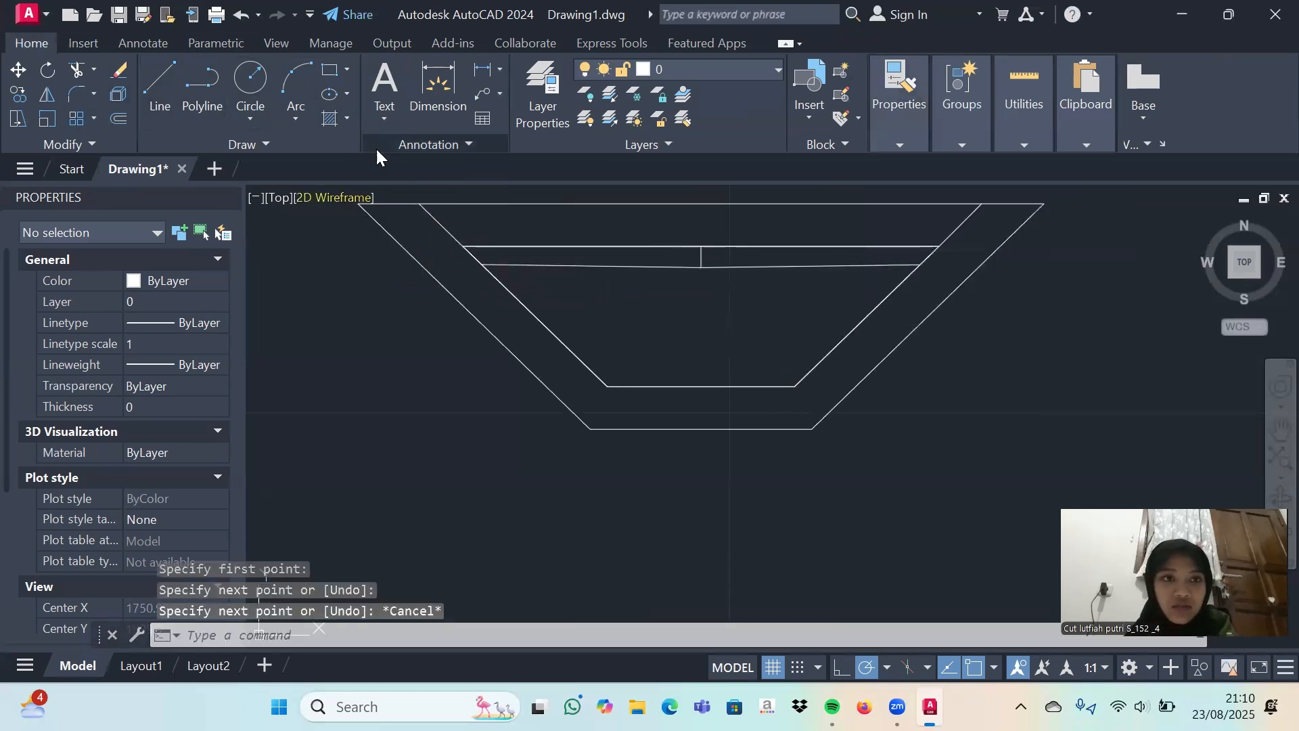
Trim the outer top edge between the two extension lines and the short vertical line at the middle.
left_click(76, 70)
left_click(670, 203)
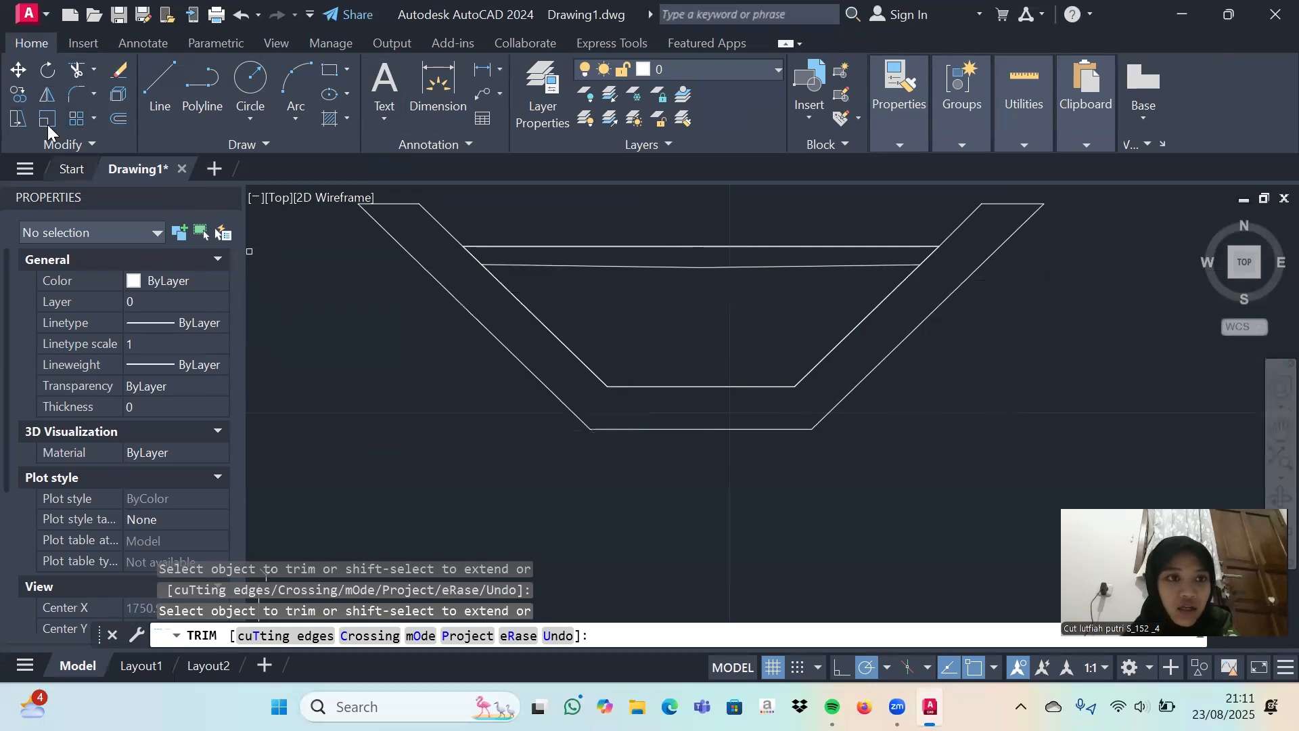
Draw a wavy control-vertex spline between the inner trapezoid's upper corners, alternating its vertices between the top edge and the nearly horizontal lines below.
left_click(273, 142)
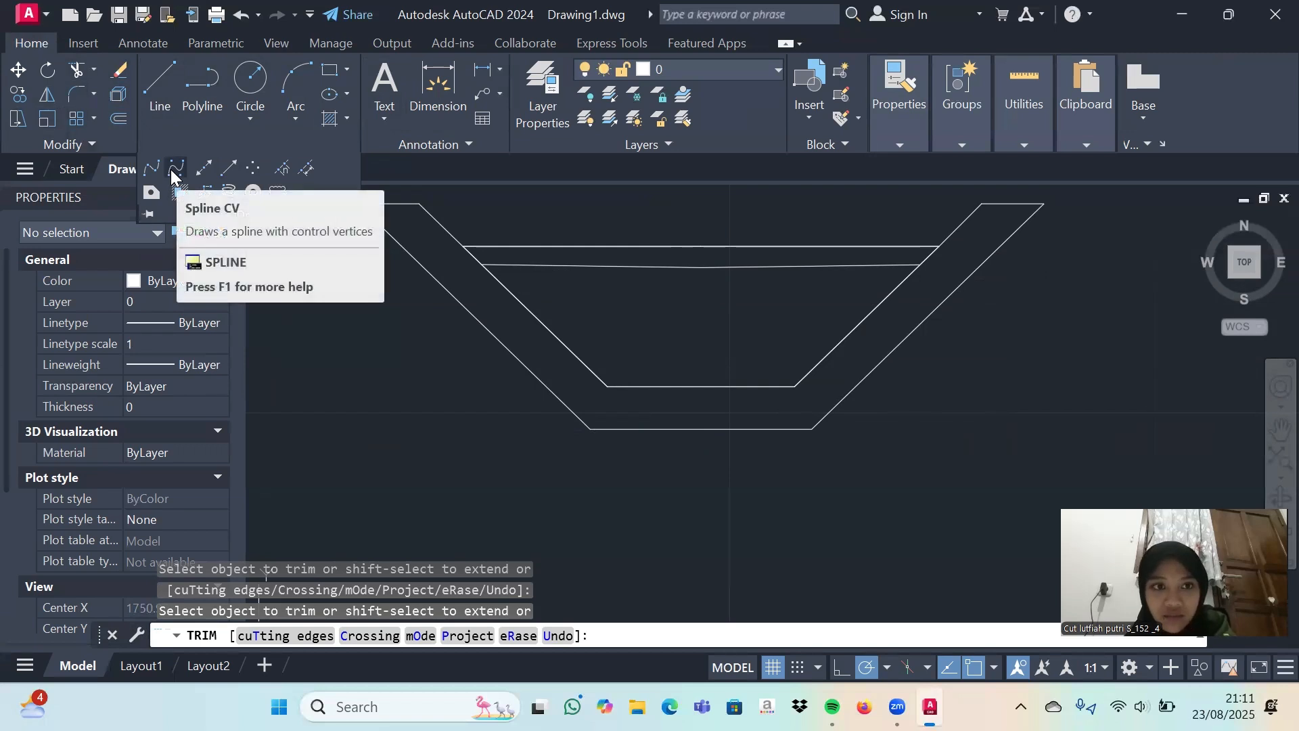
left_click(174, 176)
left_click(463, 246)
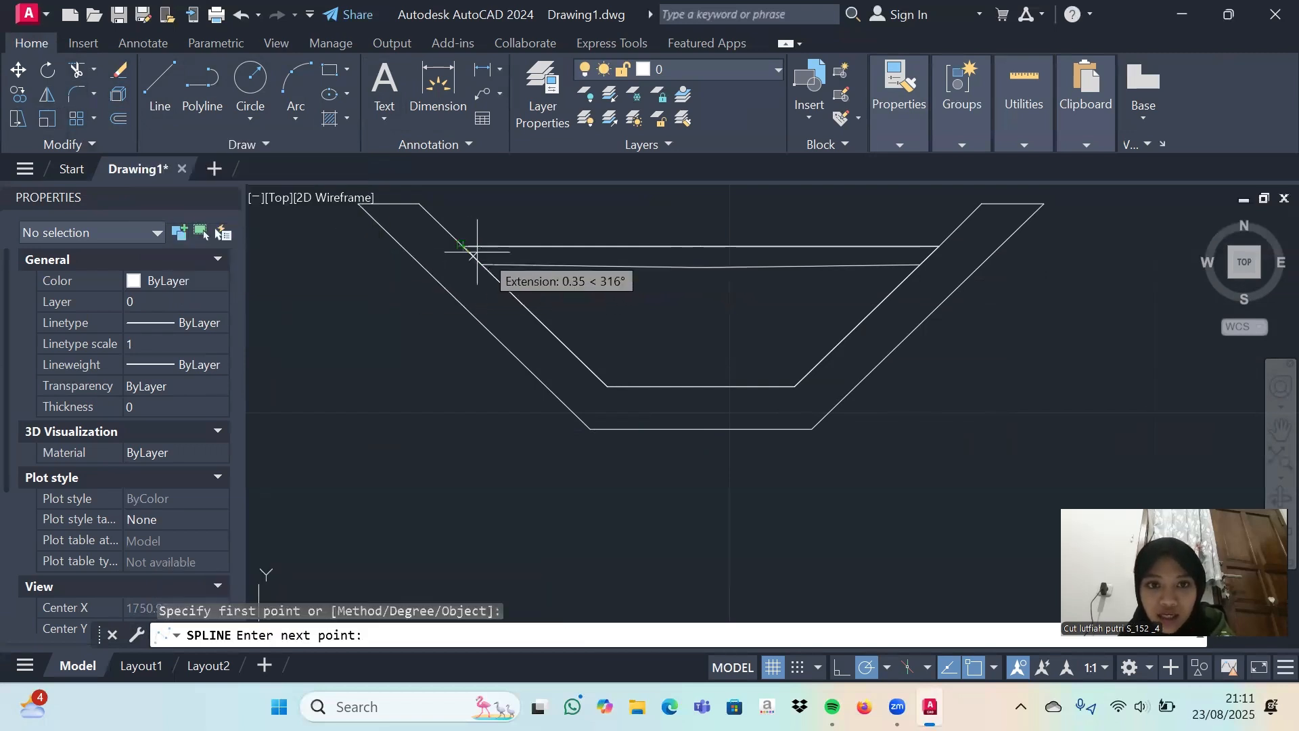
left_click(504, 263)
left_click(539, 246)
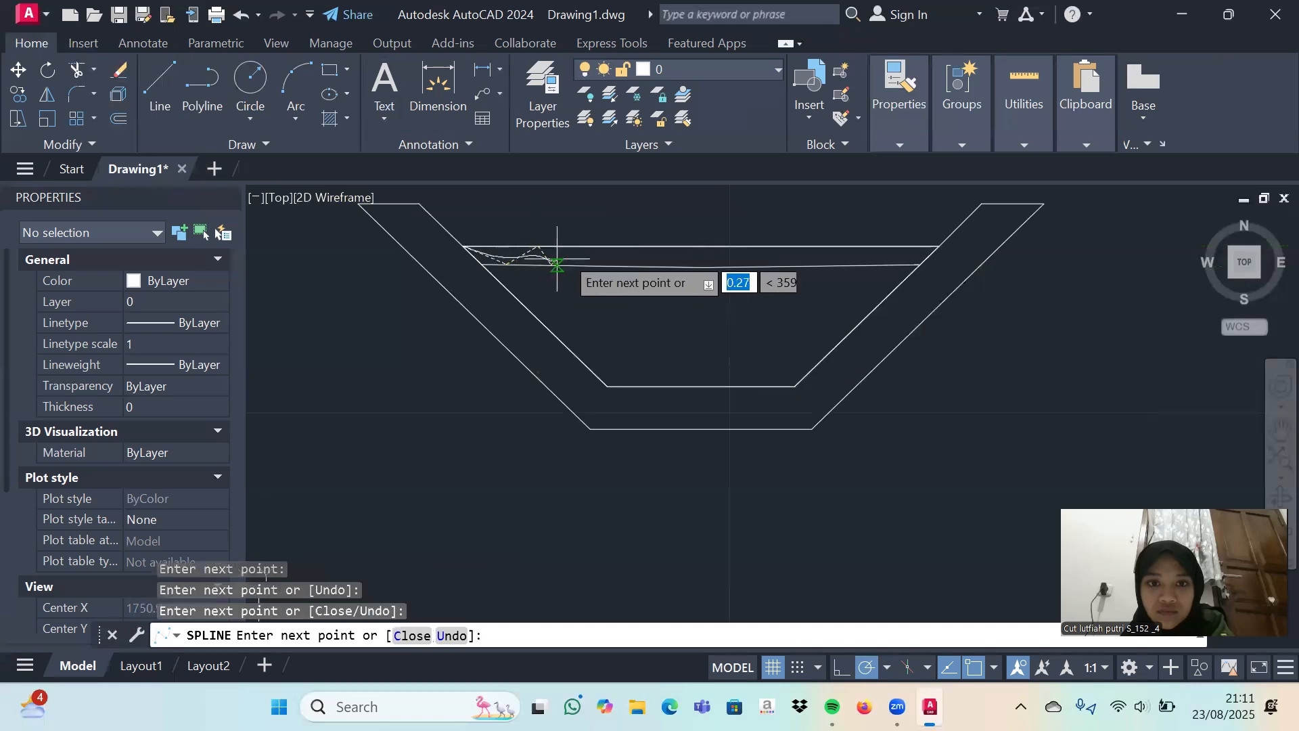
left_click(583, 246)
left_click(606, 264)
left_click(648, 246)
left_click(664, 266)
left_click(701, 247)
left_click(736, 266)
left_click(762, 245)
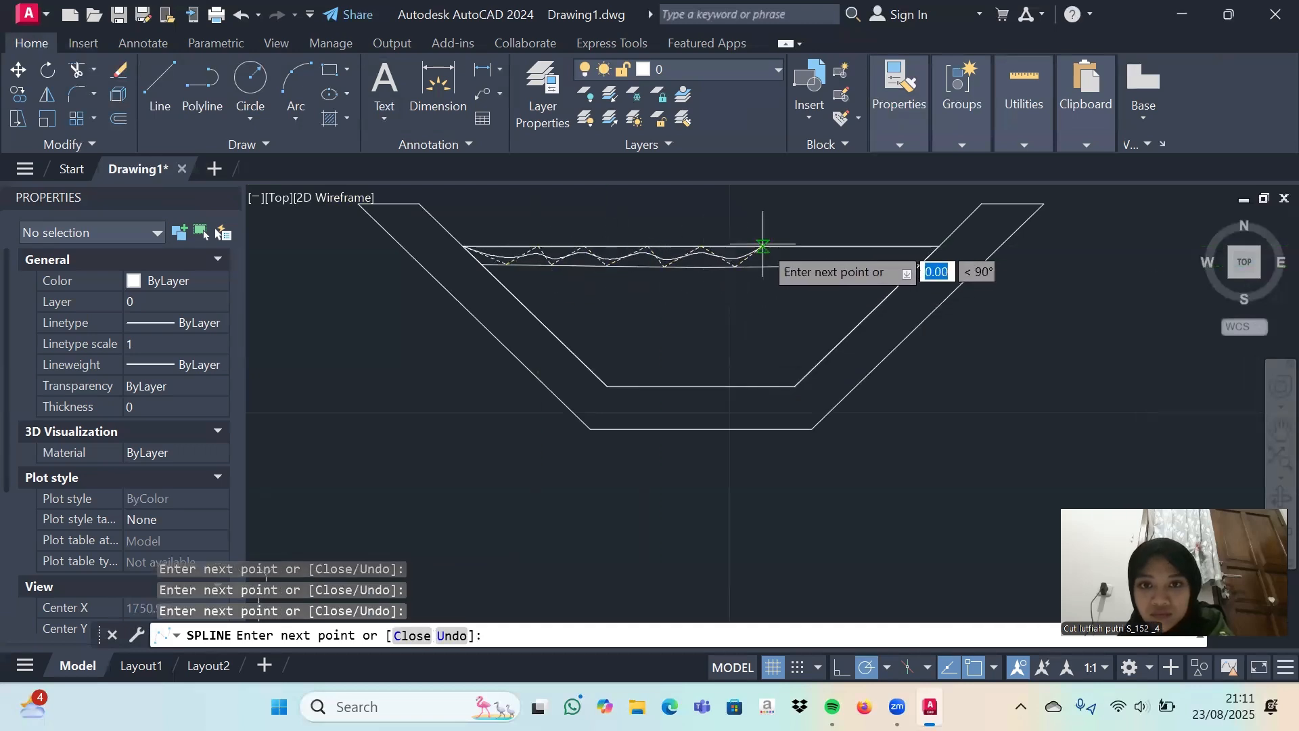
left_click(785, 266)
left_click(827, 246)
left_click(845, 265)
left_click(880, 246)
left_click(896, 264)
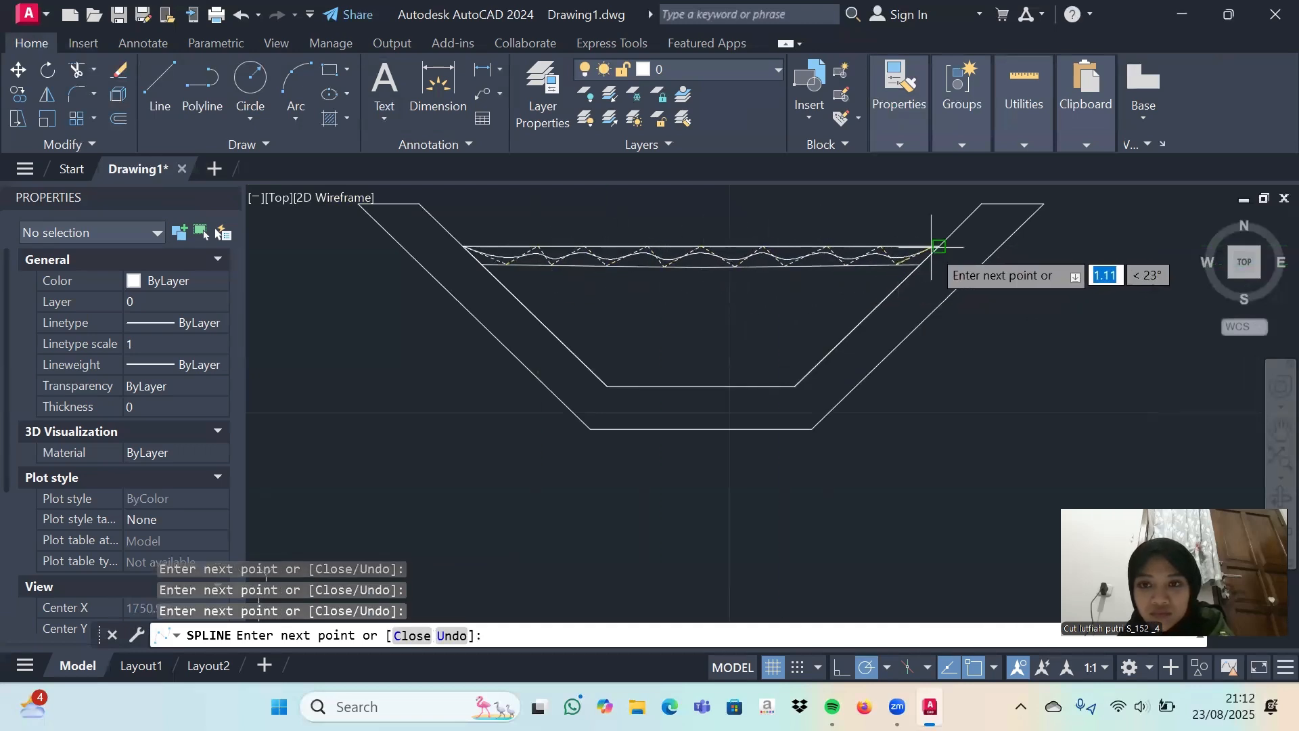
left_click(938, 245)
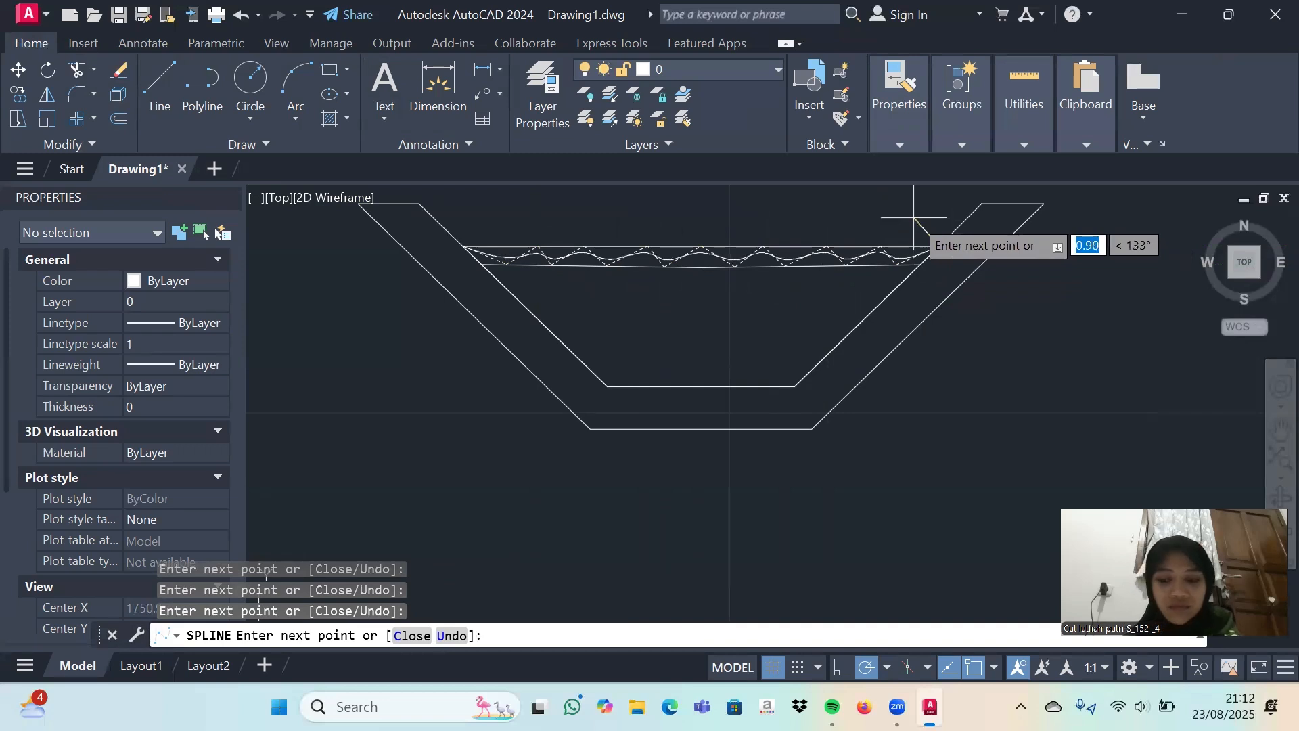
key("Return")
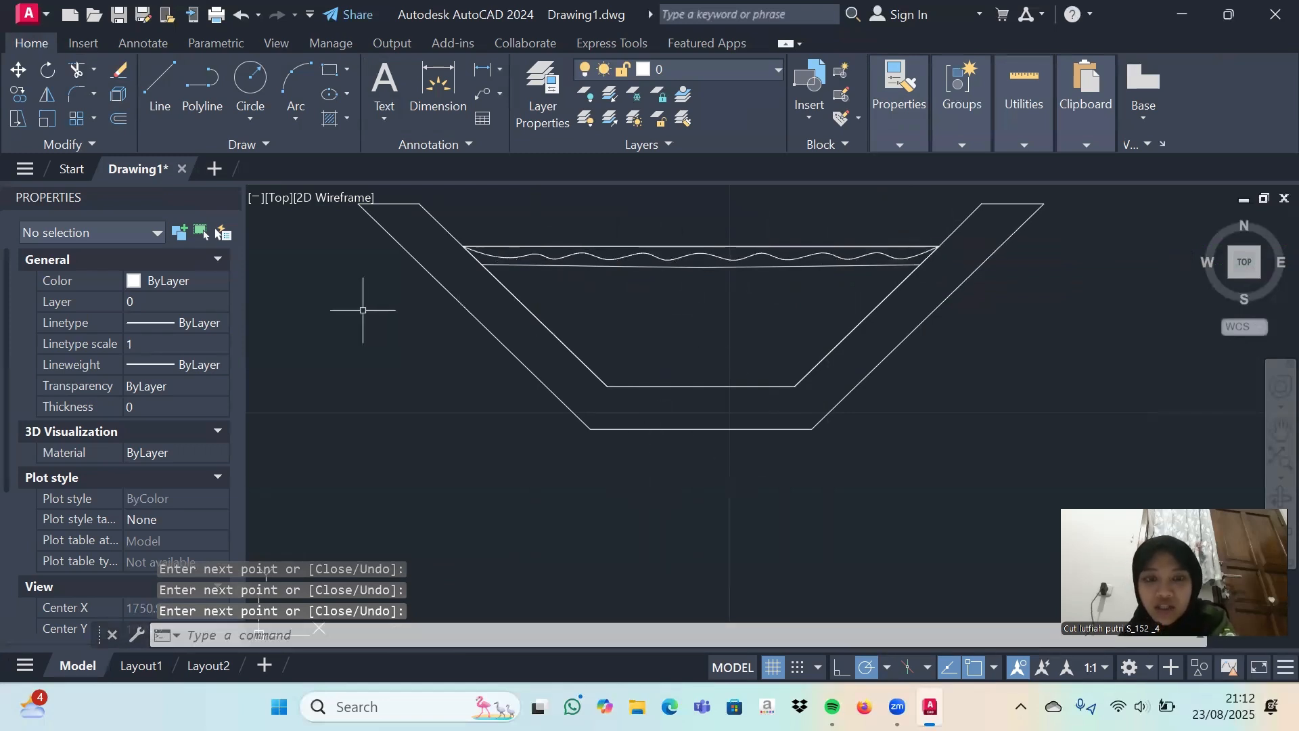
Trim away the inner trapezoid's straight top edge and the two nearly horizontal lines, leaving the wavy spline.
left_click(76, 70)
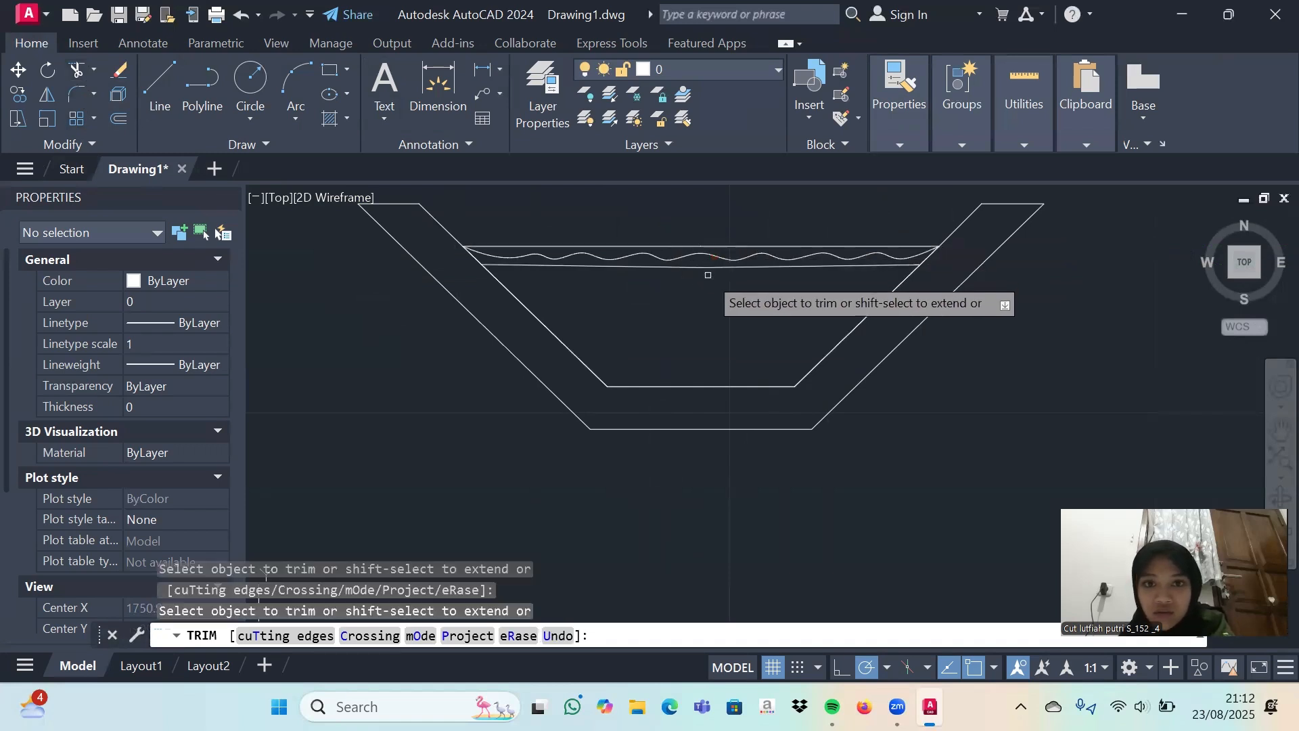
left_click(675, 245)
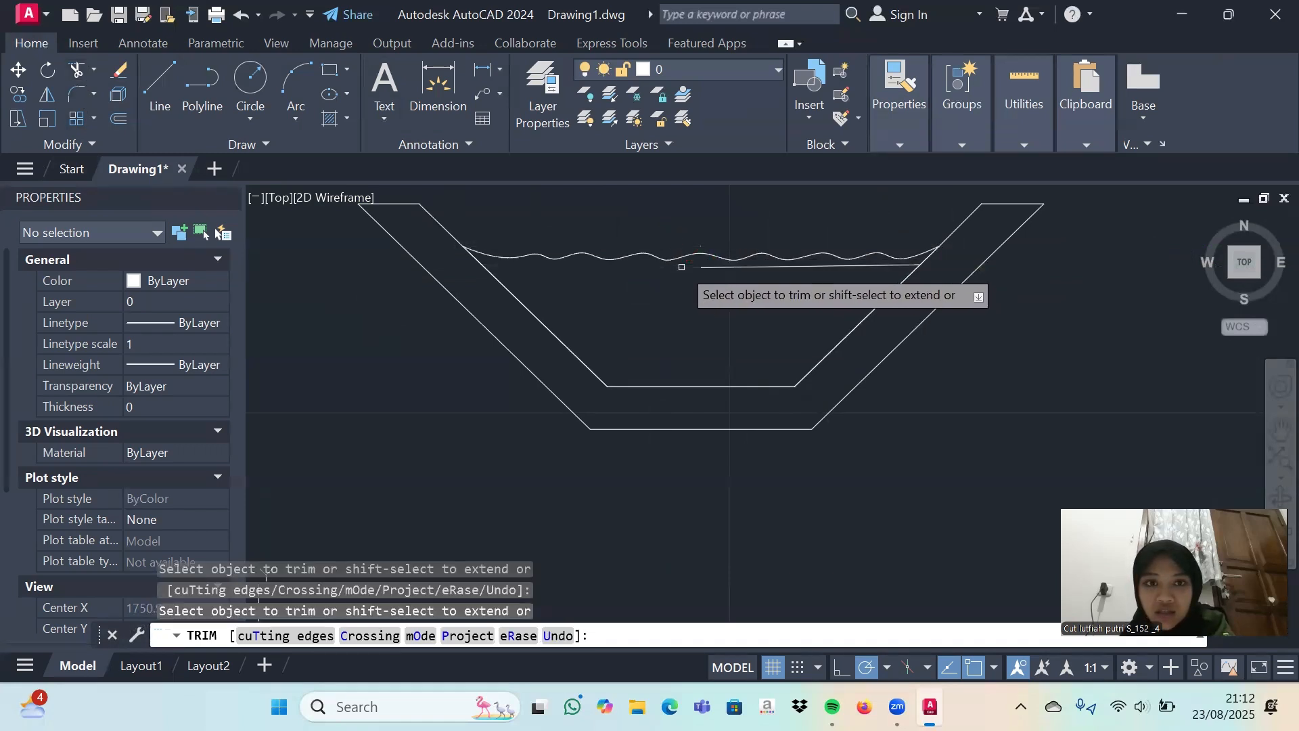
left_click(741, 266)
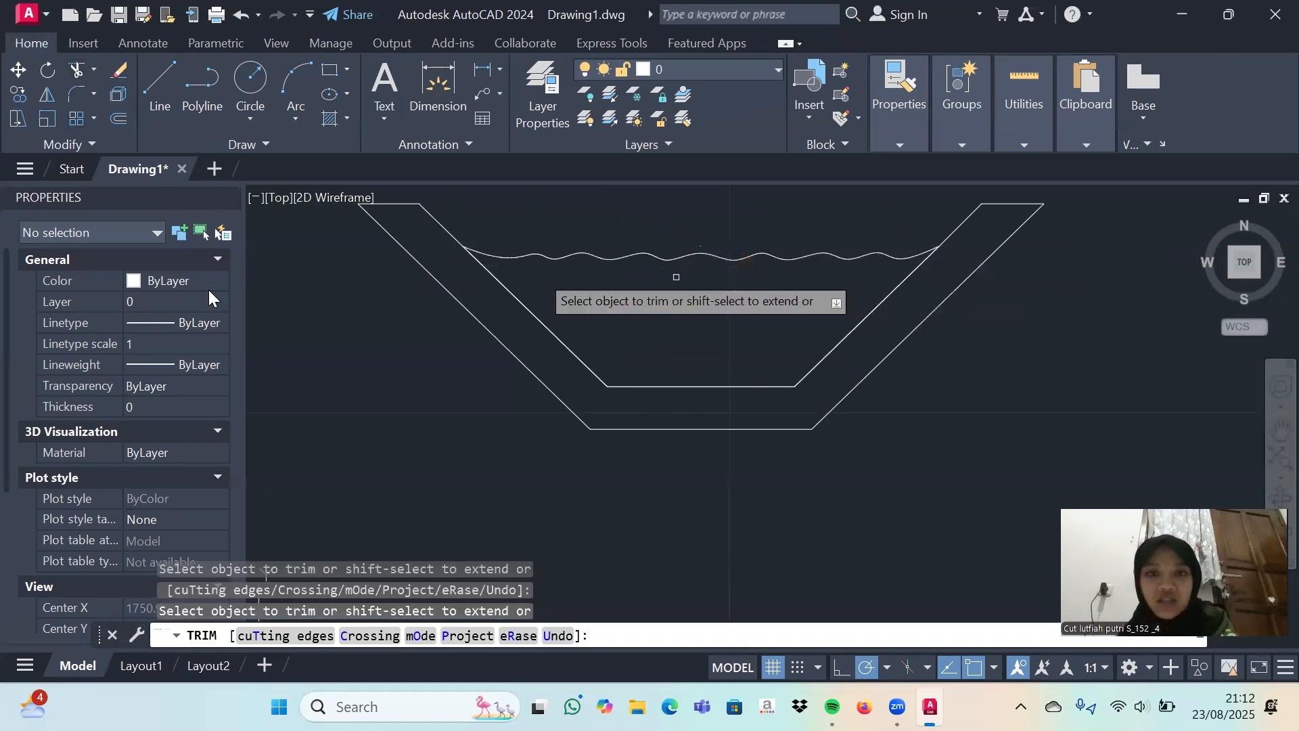
Fill the inner area below the wavy spline with a GR_CURVED gradient from Blue to 39,118,187.
left_click(346, 119)
left_click(374, 190)
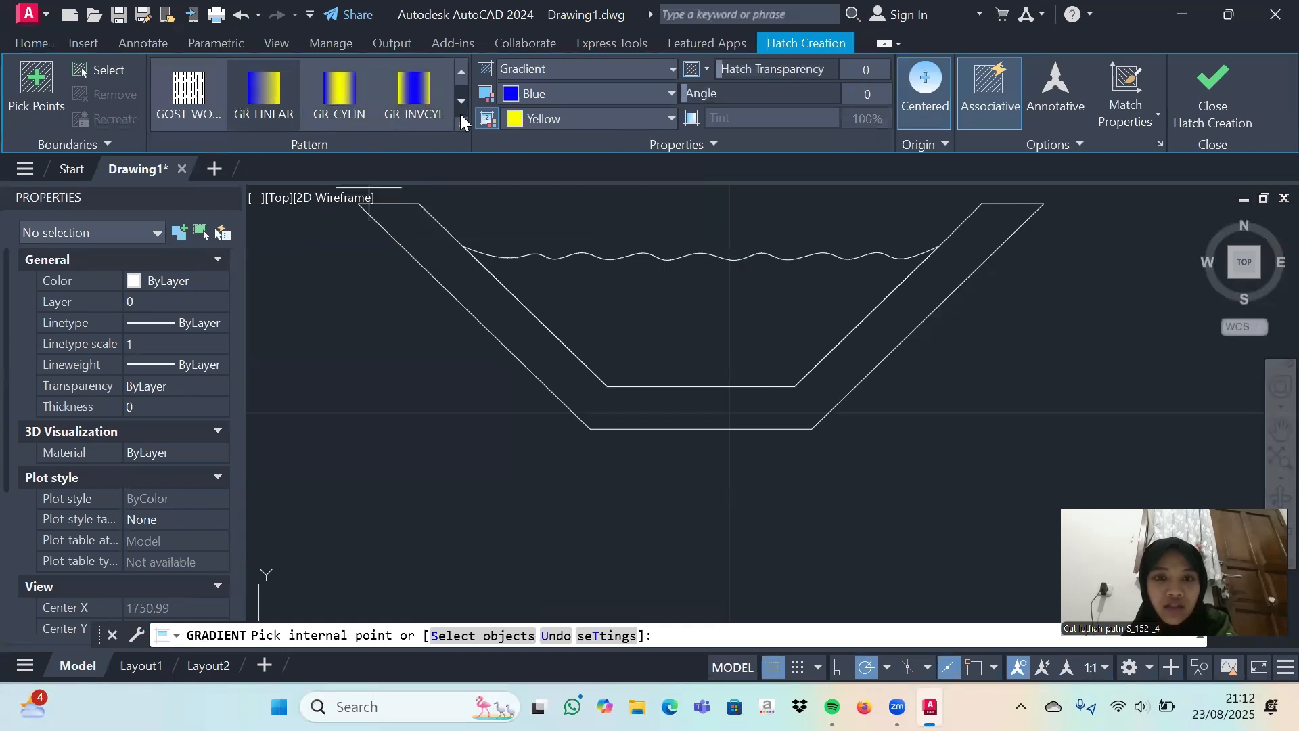
left_click(461, 125)
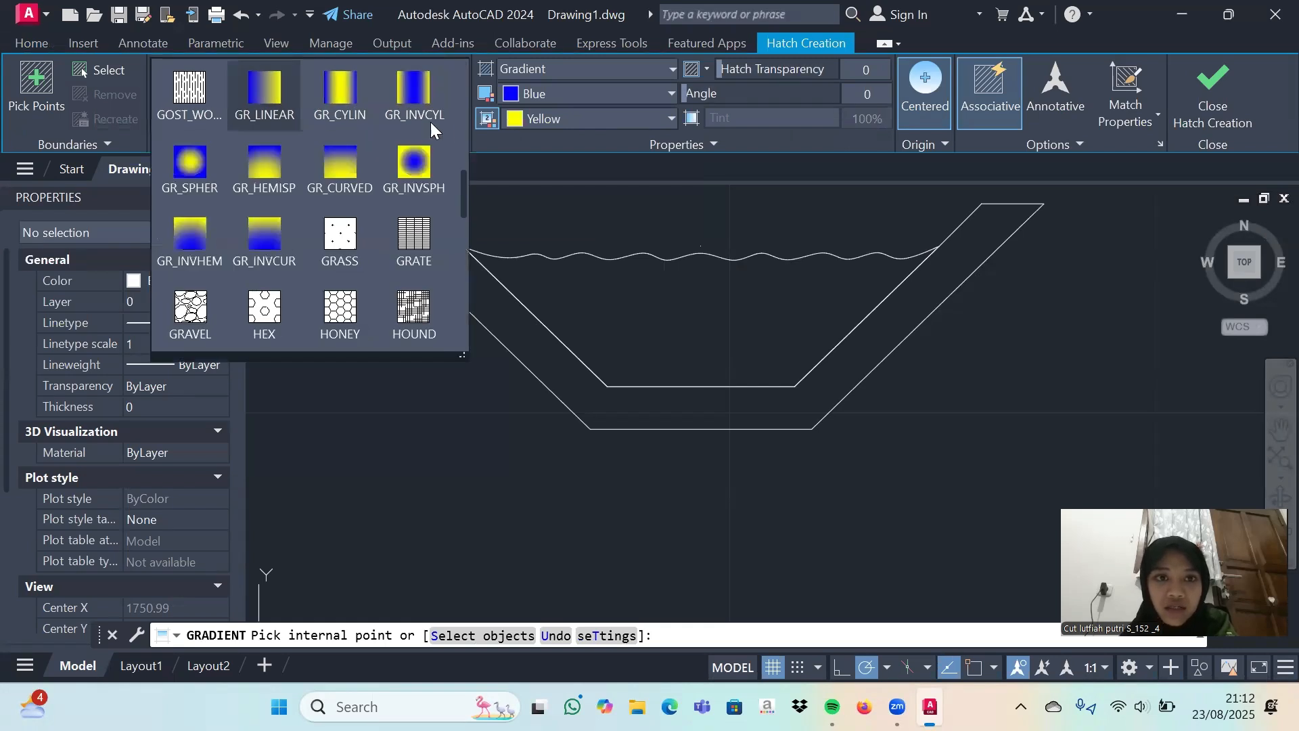
left_click(339, 166)
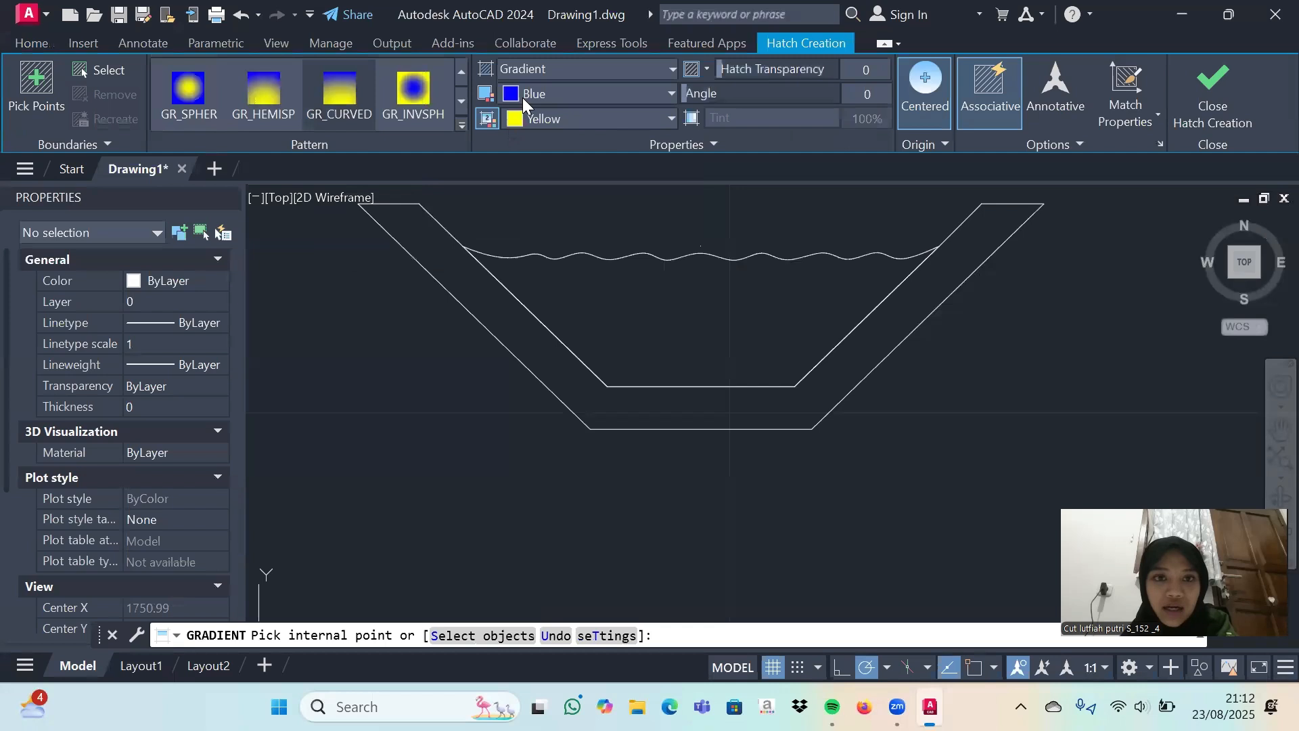
left_click(673, 119)
left_click(636, 178)
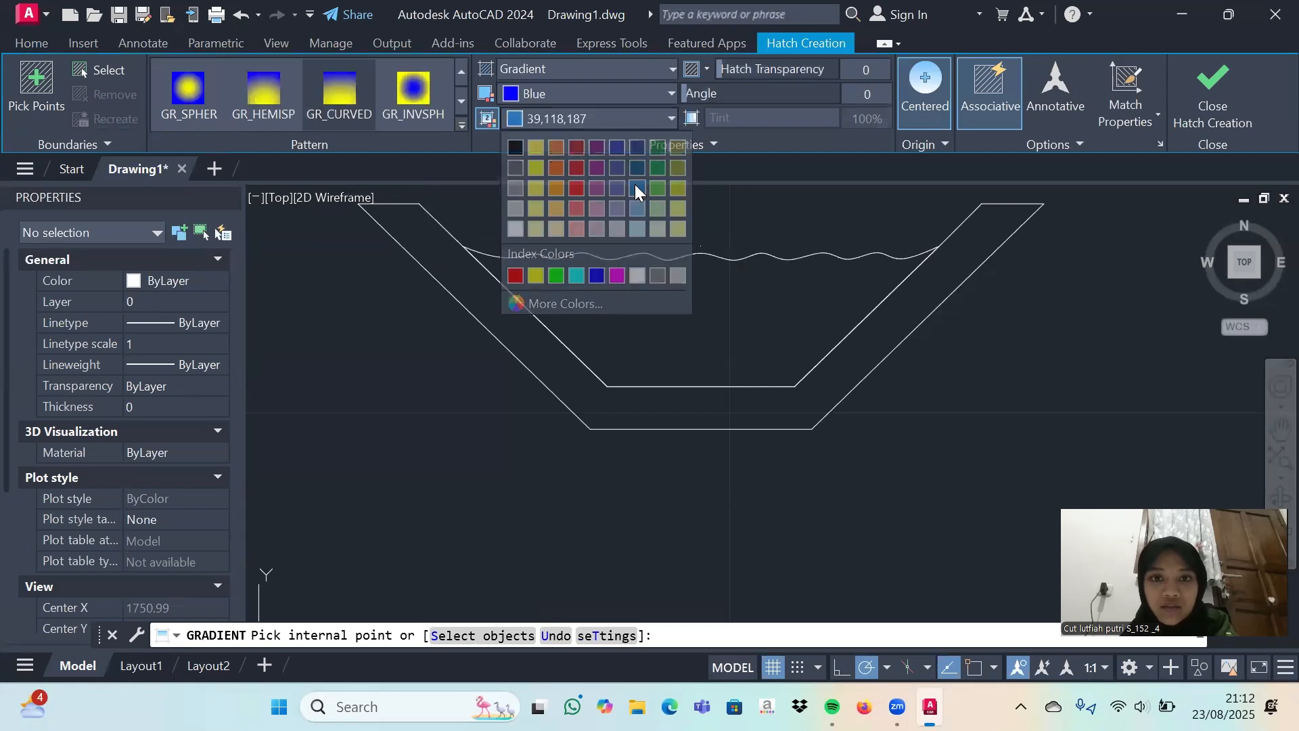
left_click(721, 310)
left_click(707, 311)
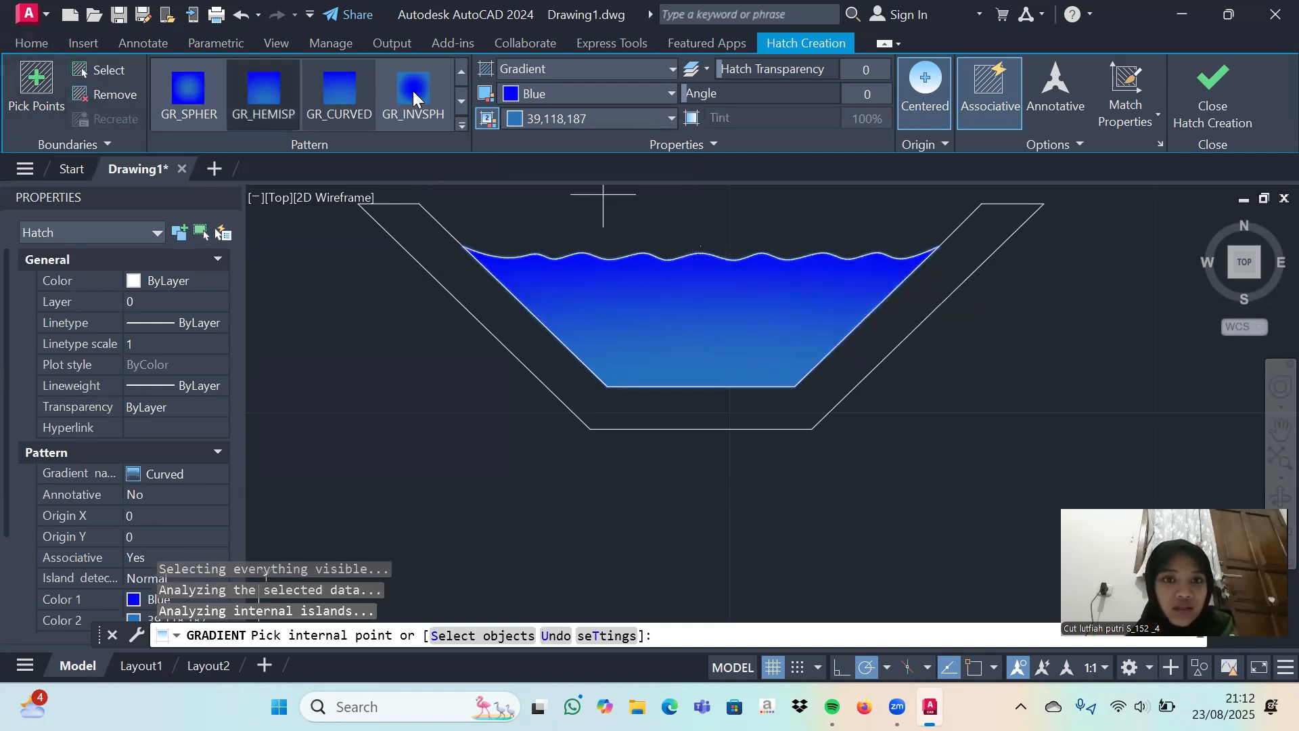
Hatch the band between the inner and outer trapezoids with the ANSI32 pattern.
left_click(39, 45)
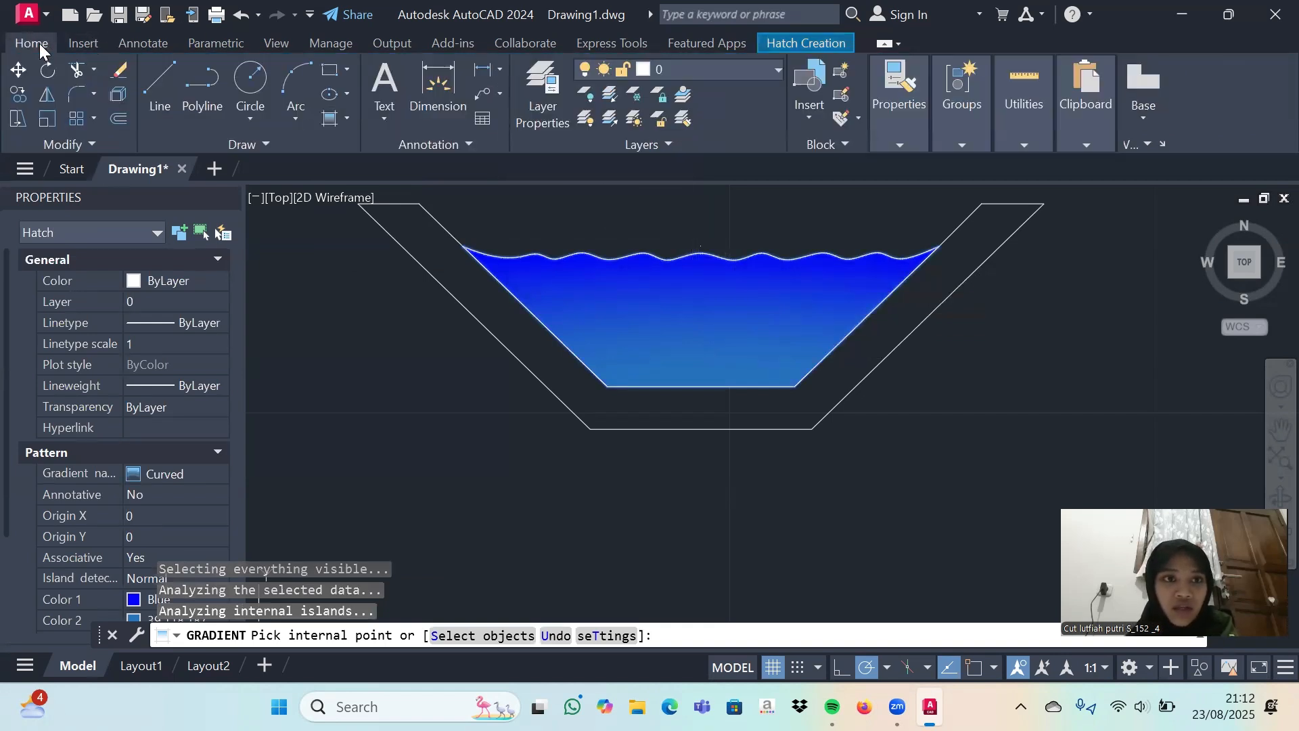
left_click(347, 118)
left_click(333, 158)
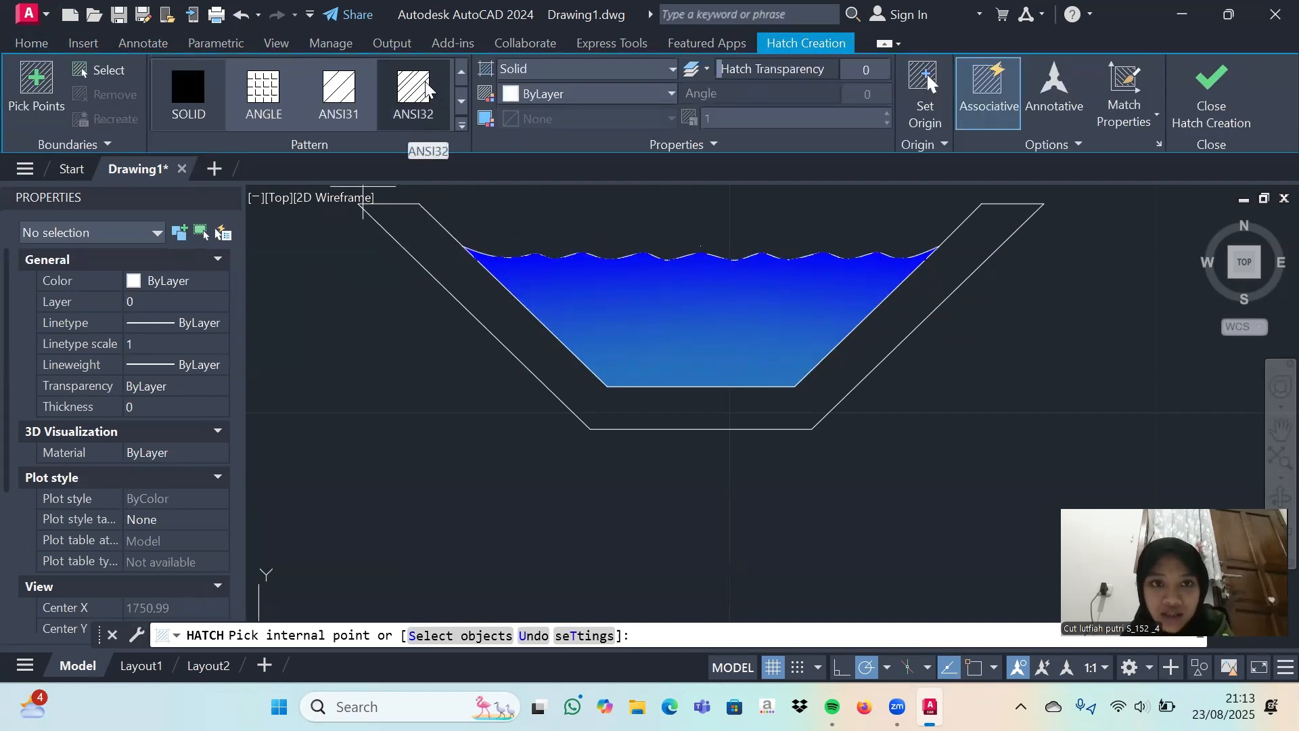
left_click(419, 94)
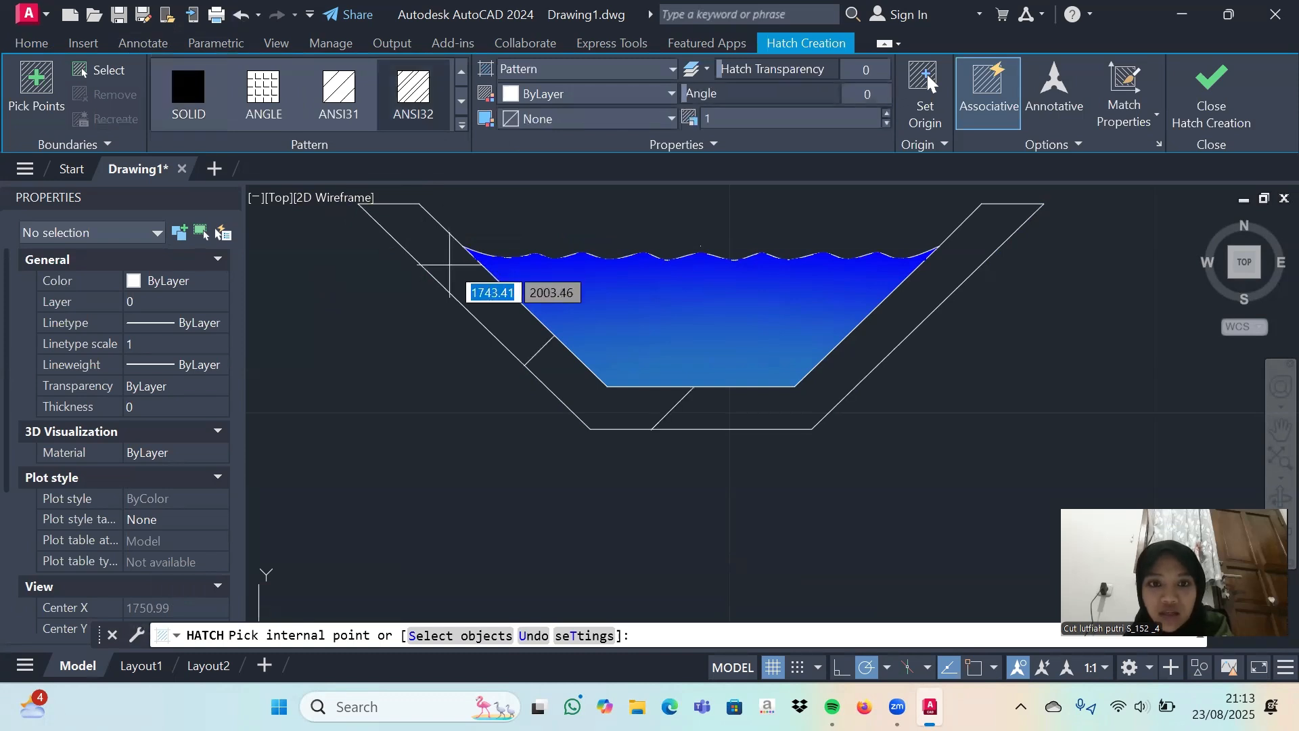
left_click(449, 262)
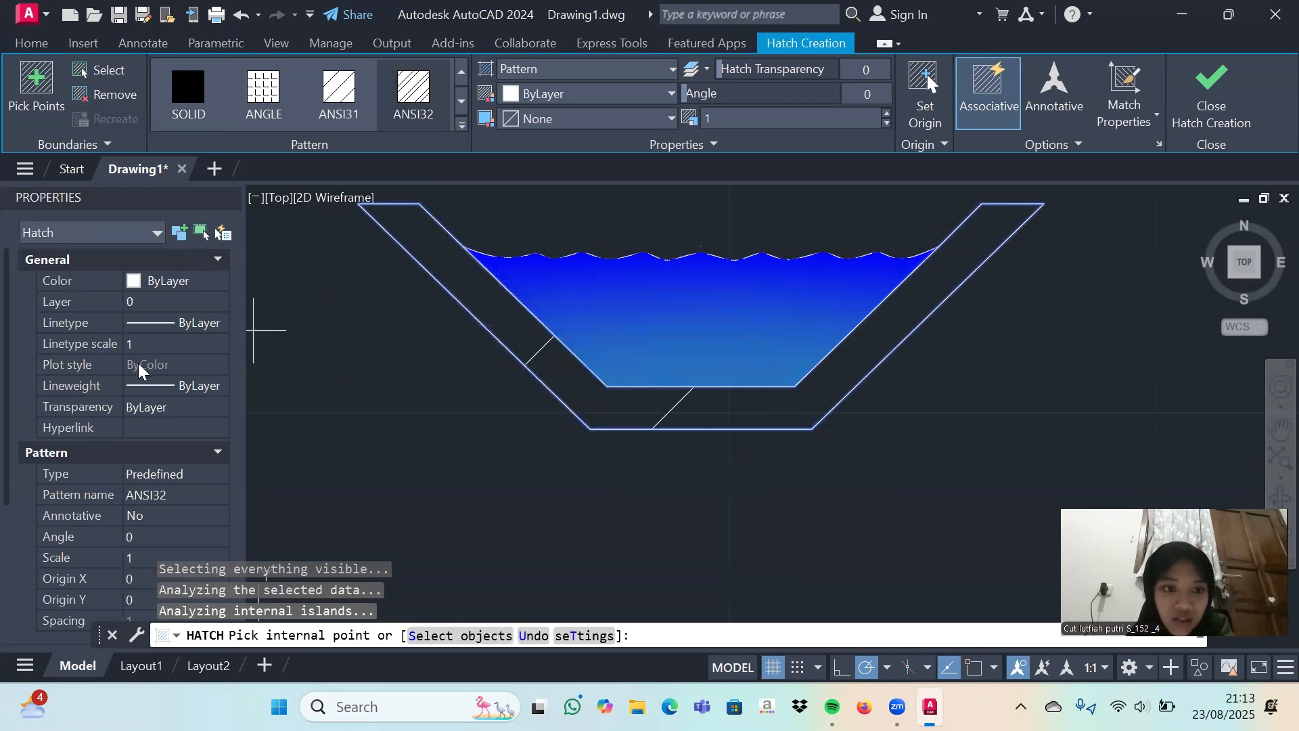
Set the band hatch's scale to 0.05 and its angle to 46.
scroll(139, 372, "down", 1)
scroll(139, 371, "down", 1)
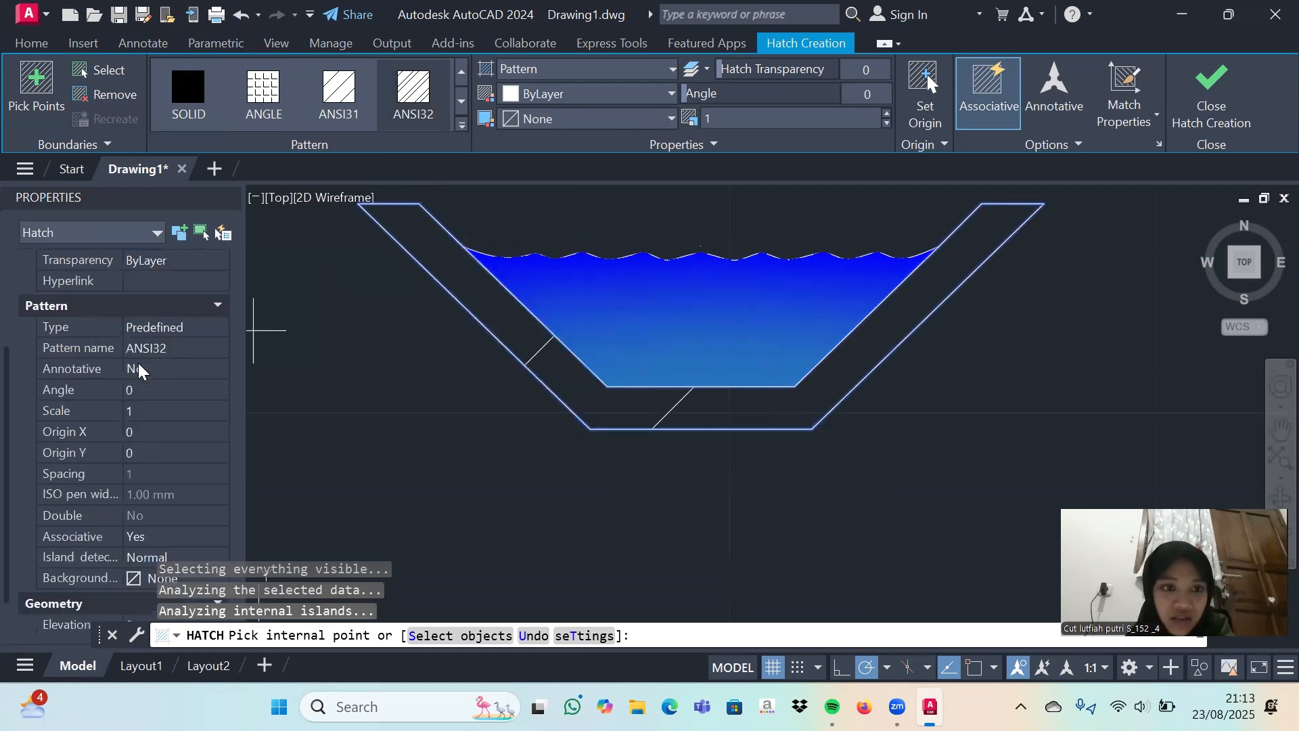
left_click(156, 409)
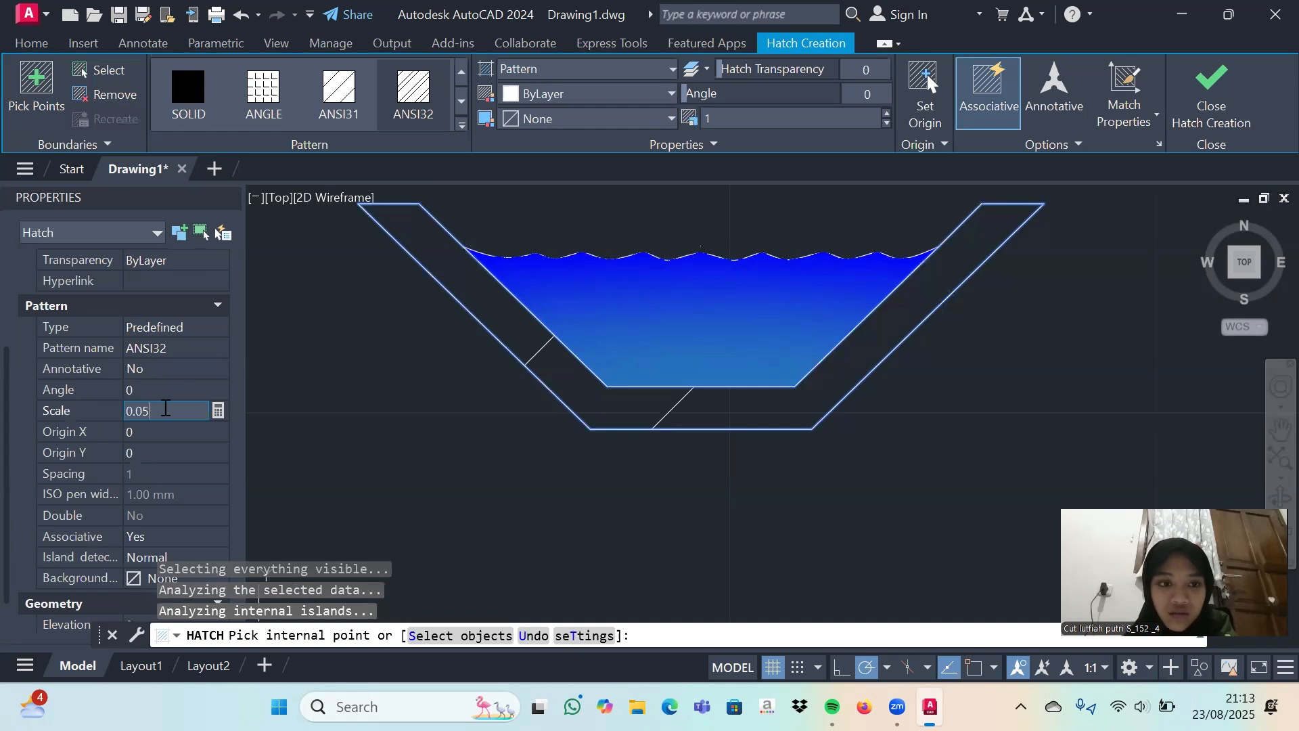
type("0.05")
key("Tab")
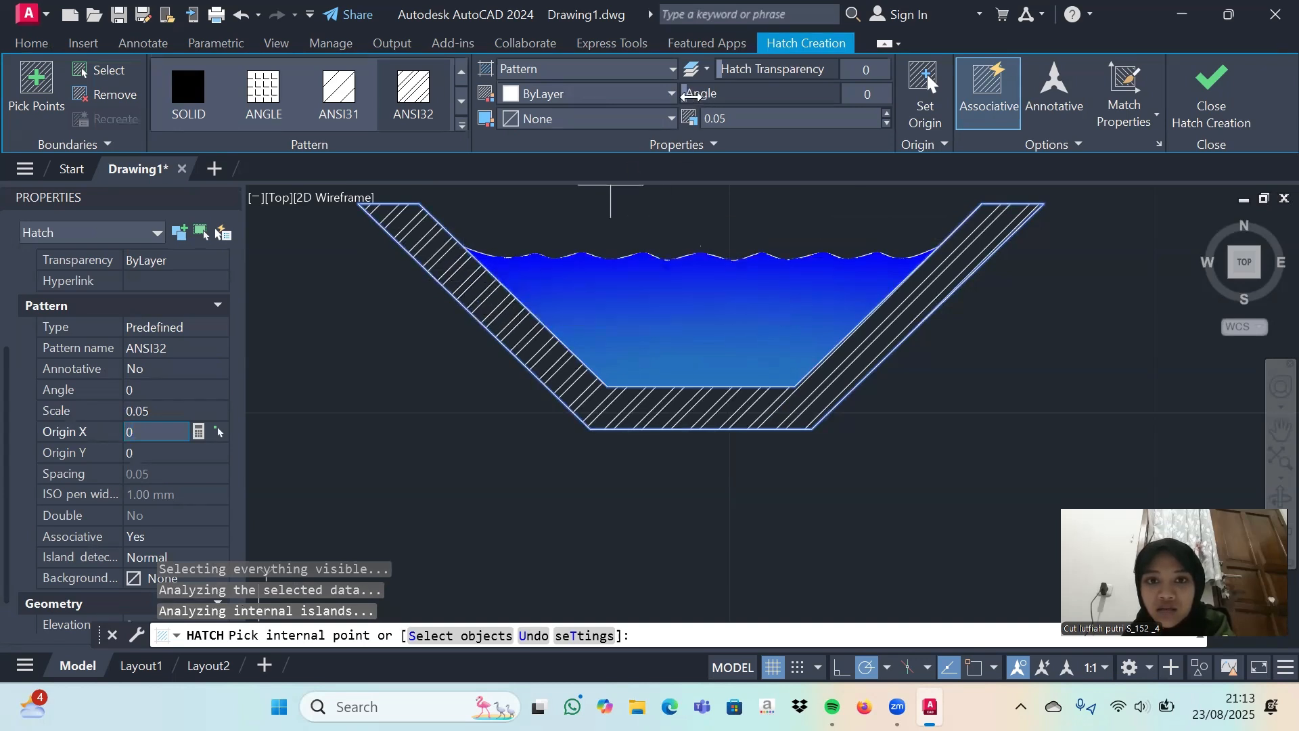
left_click_drag(690, 96, 721, 100)
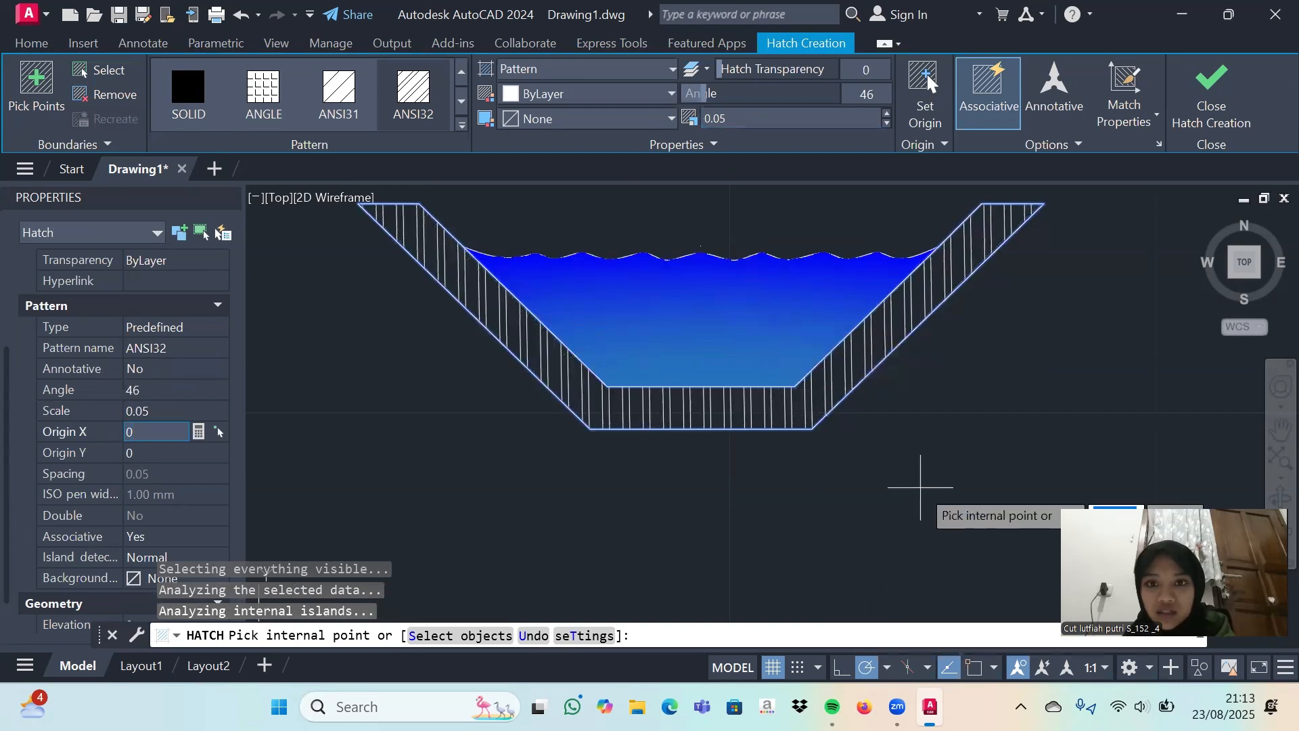
Add a horizontal dimension above the section, spanning the opening between the inner ends of the top edges.
scroll(920, 487, "down", 2)
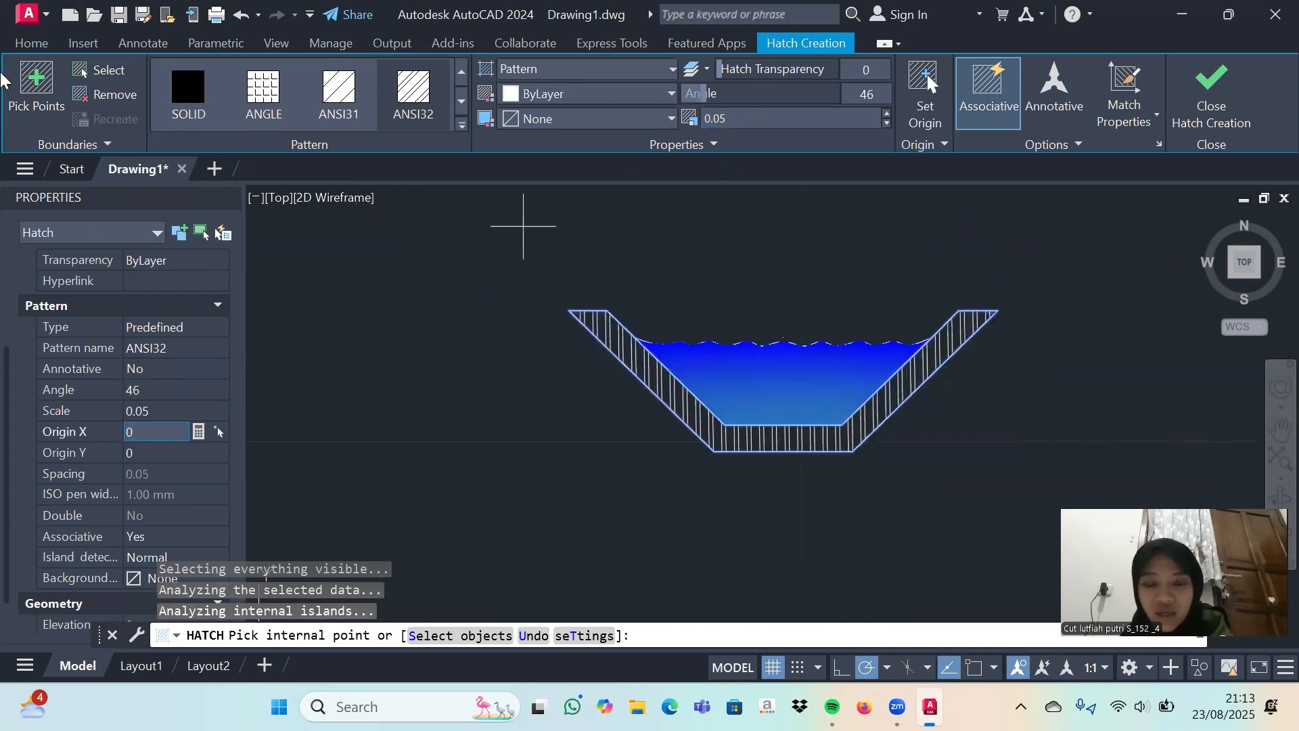
left_click(44, 42)
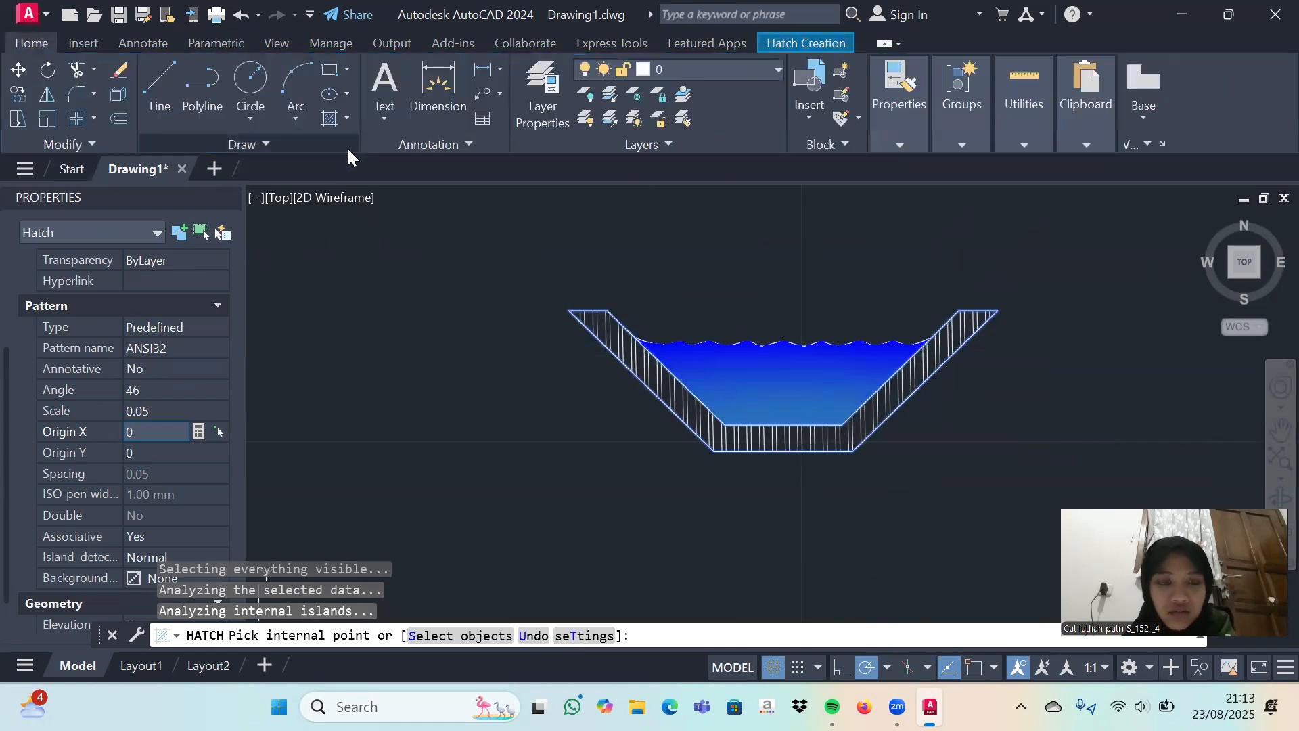
left_click(424, 96)
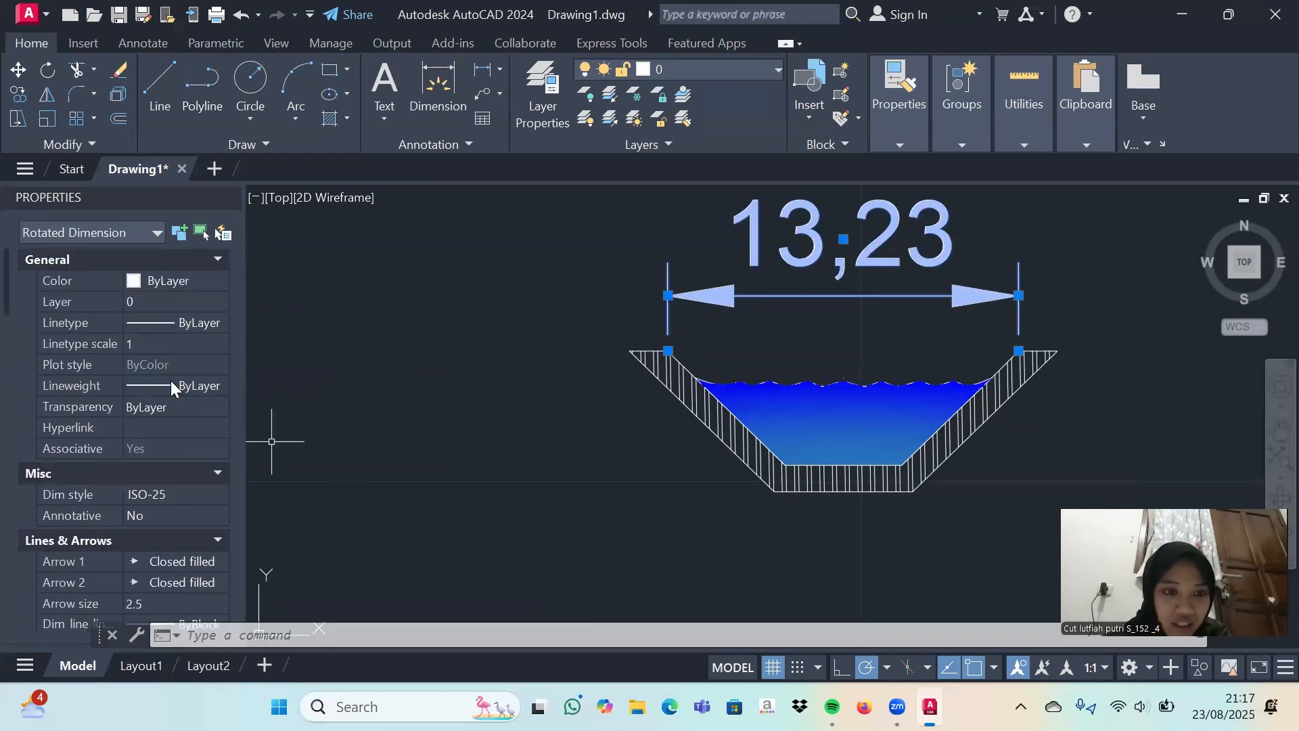
Set the colour of the opening's horizontal dimension to Red.
left_click(212, 279)
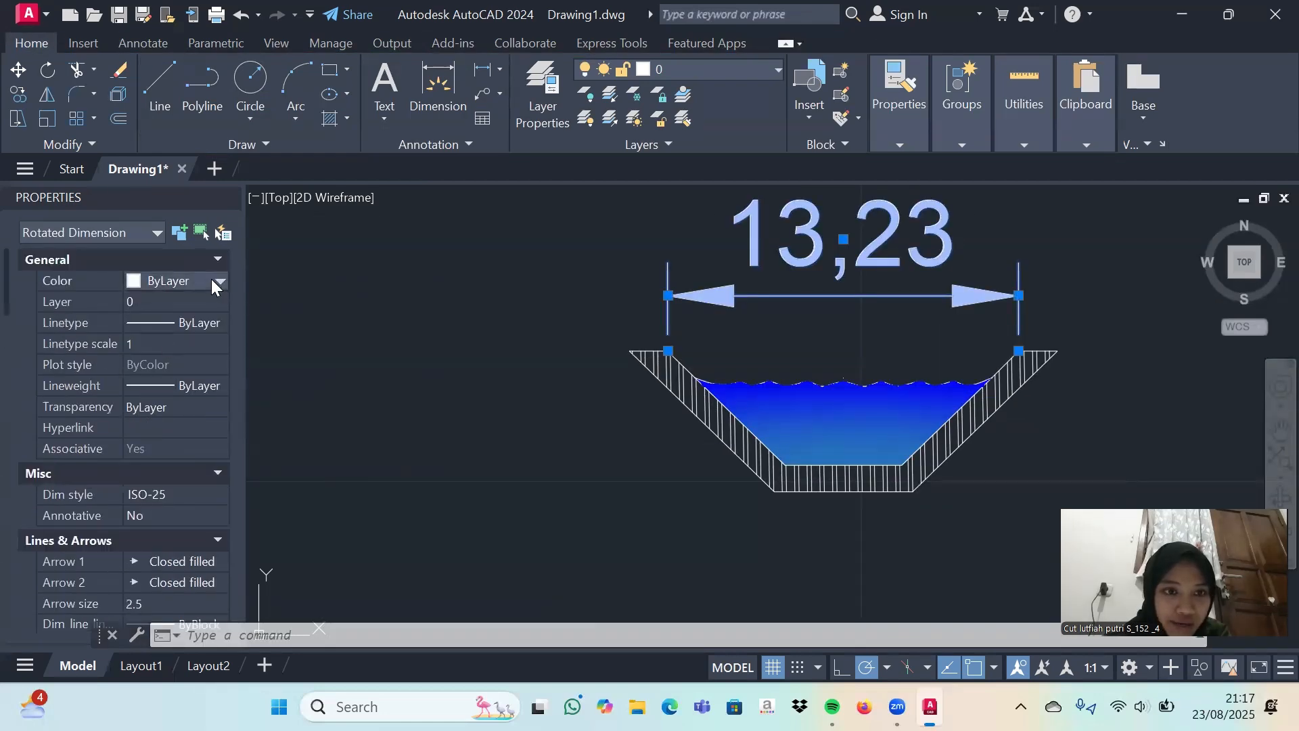
left_click(217, 282)
left_click(198, 329)
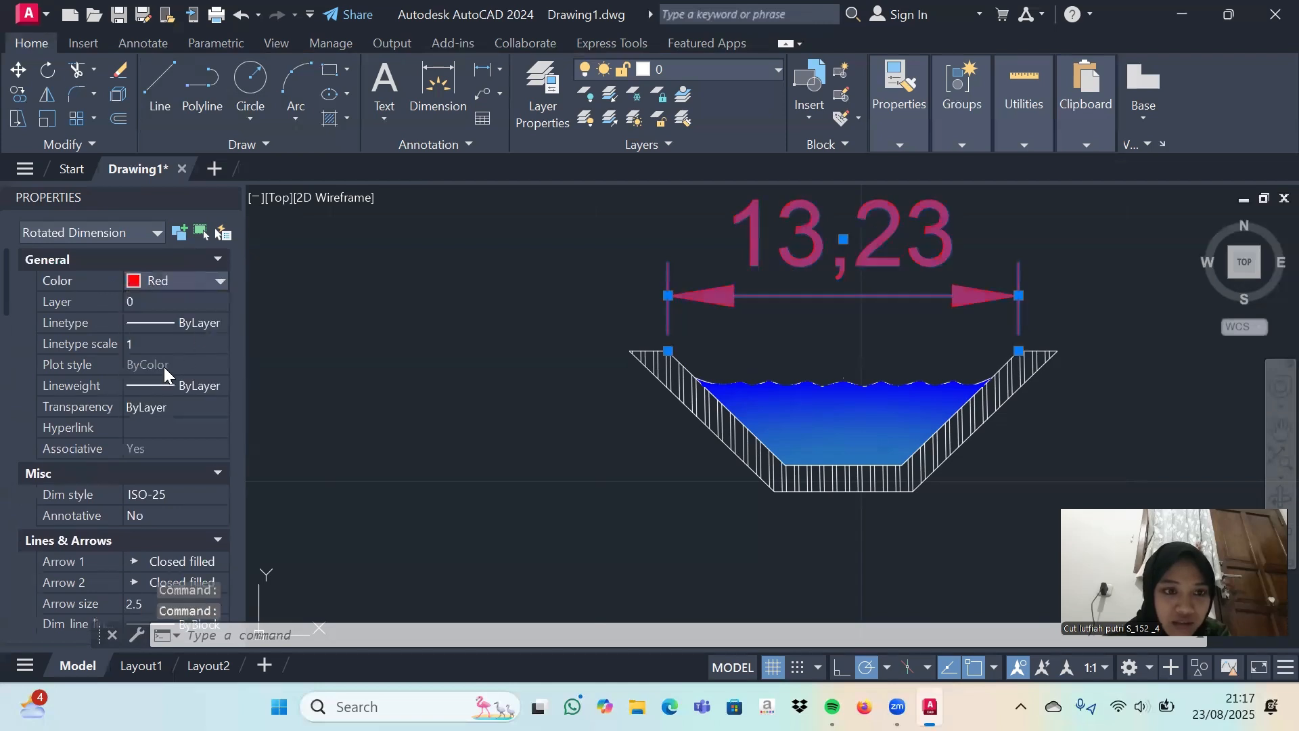
Set the extension line extension and the extension line offset of the opening's dimension to 0.
scroll(164, 366, "down", 3)
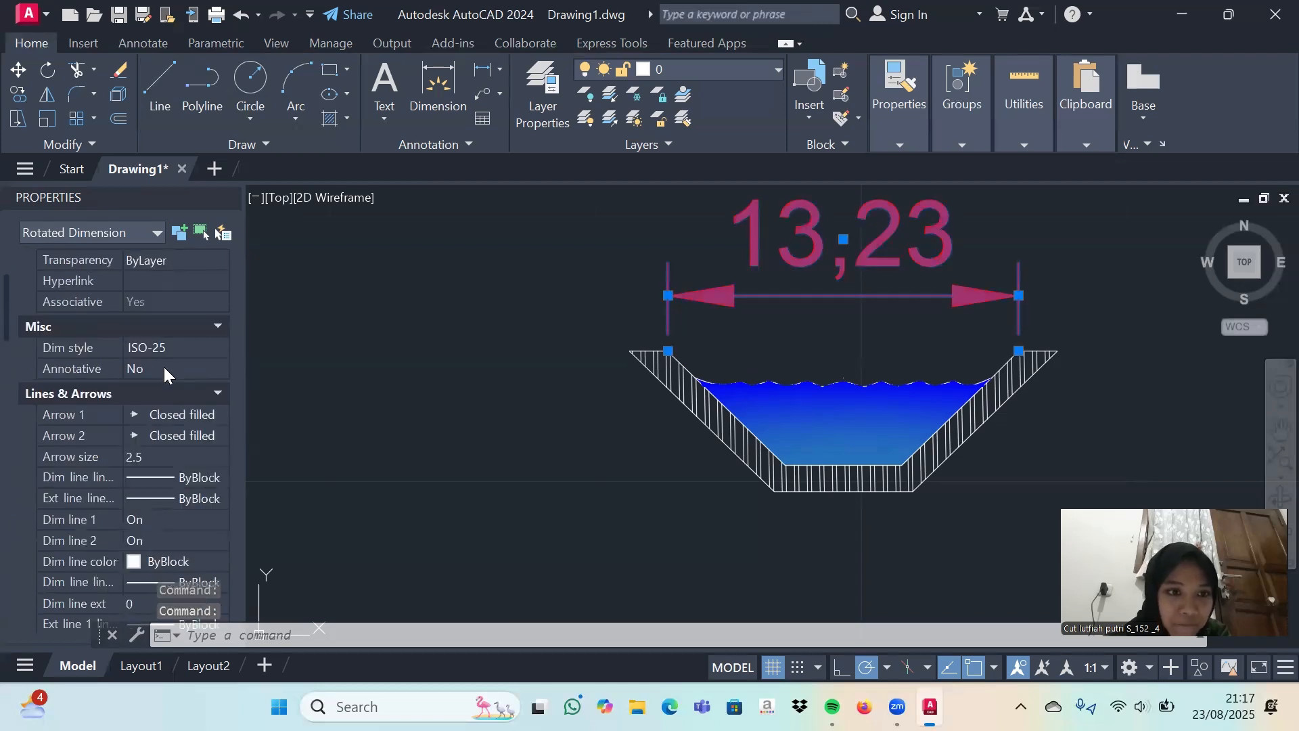
scroll(164, 367, "down", 6)
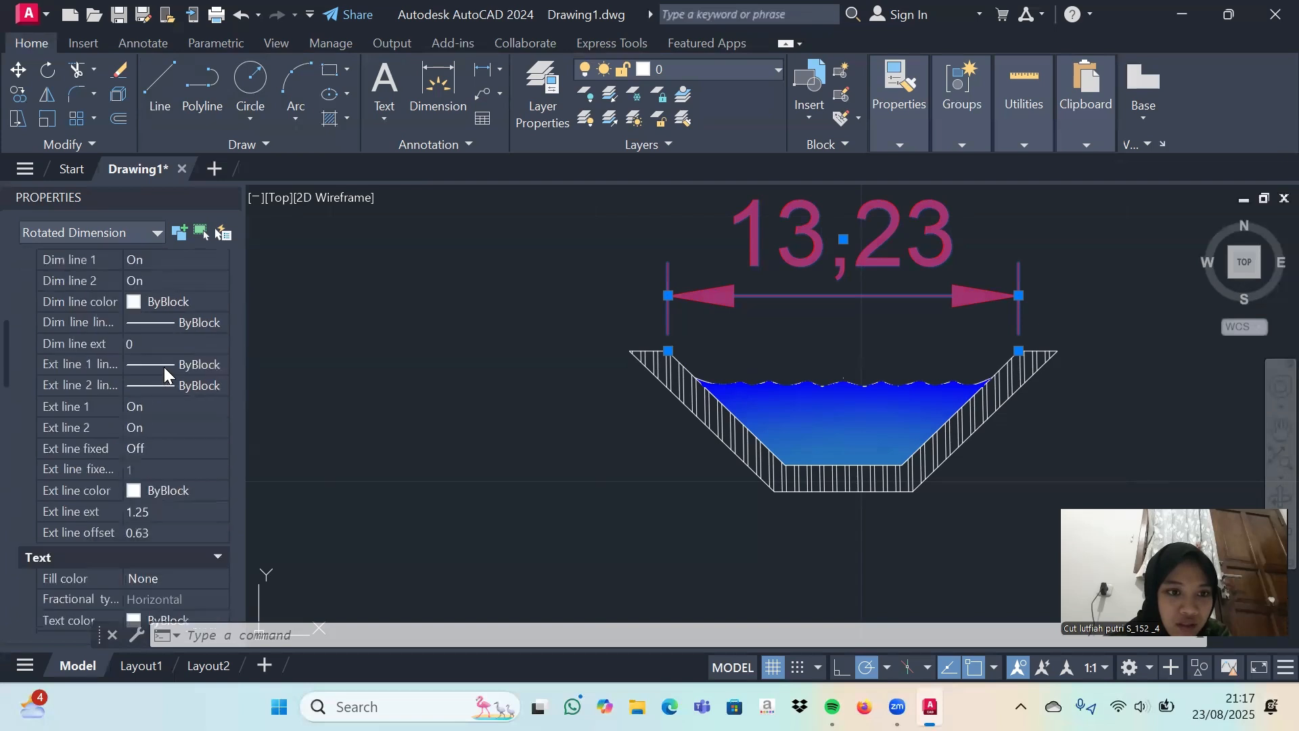
scroll(170, 382, "down", 2)
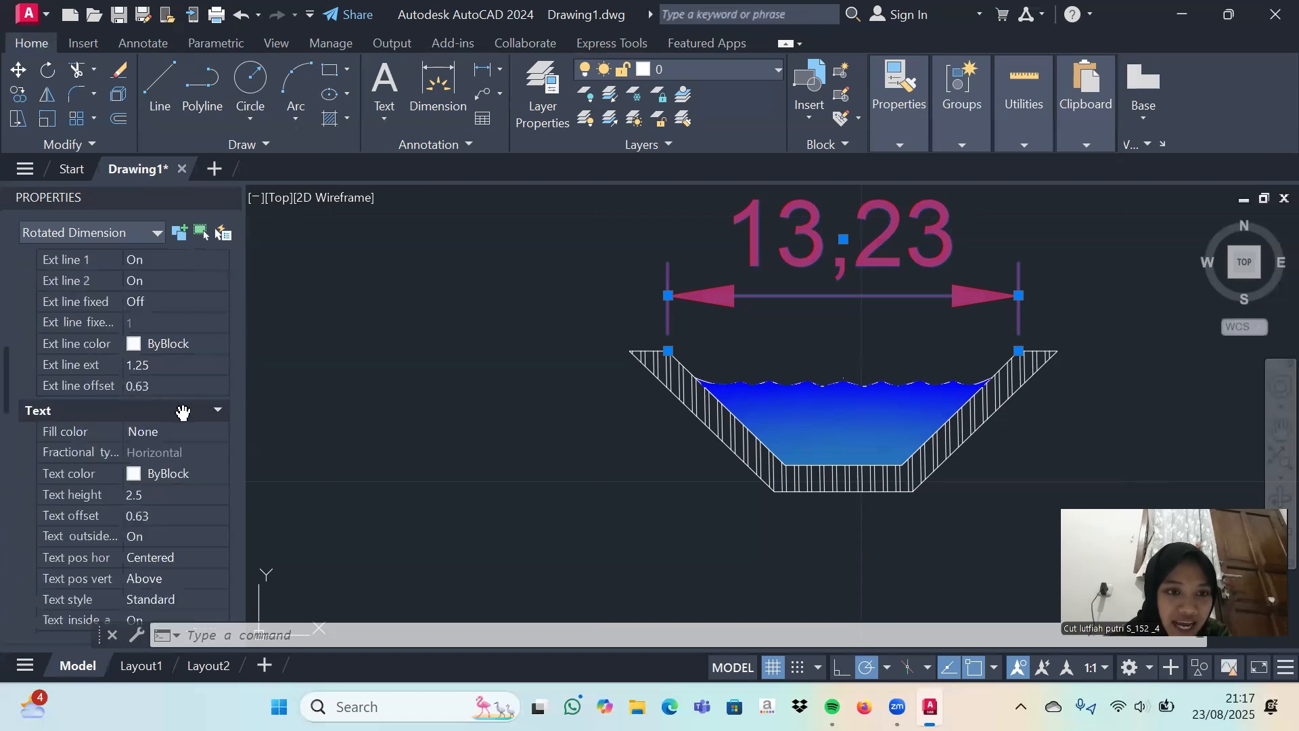
left_click(185, 360)
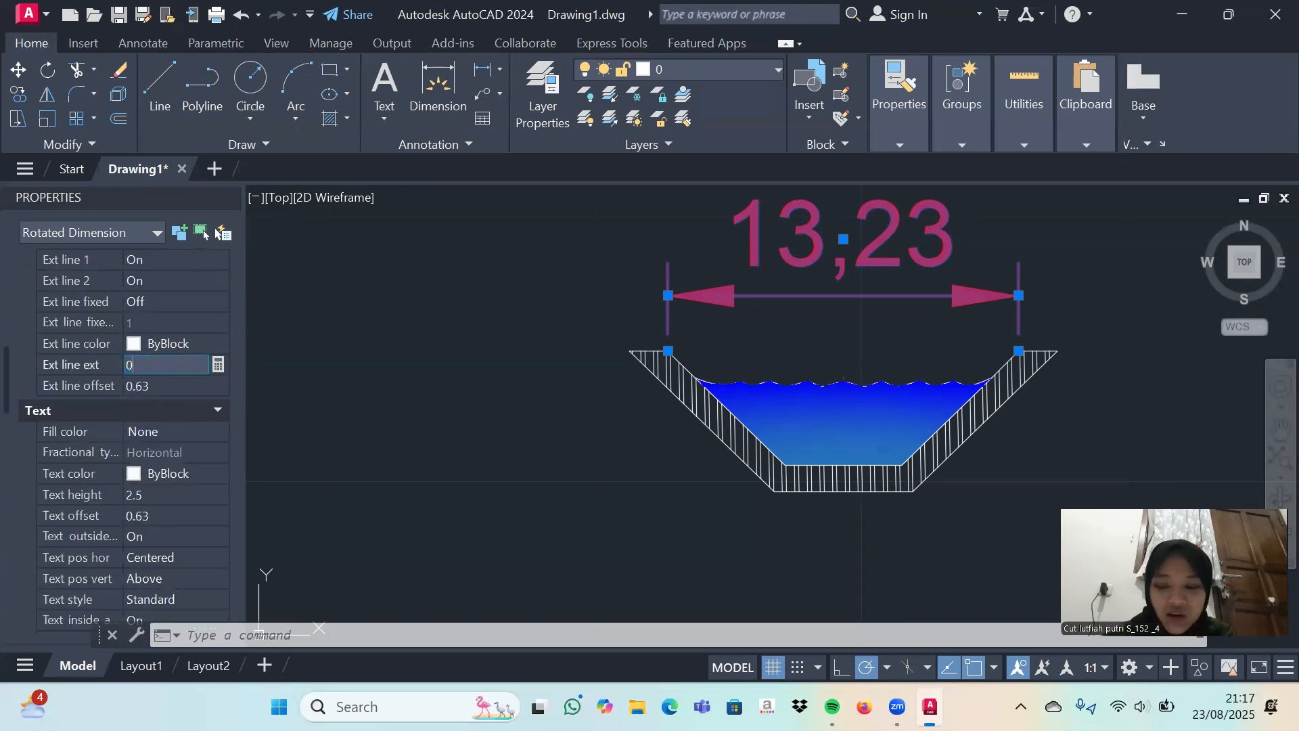
key("Return")
type("0")
key("Return")
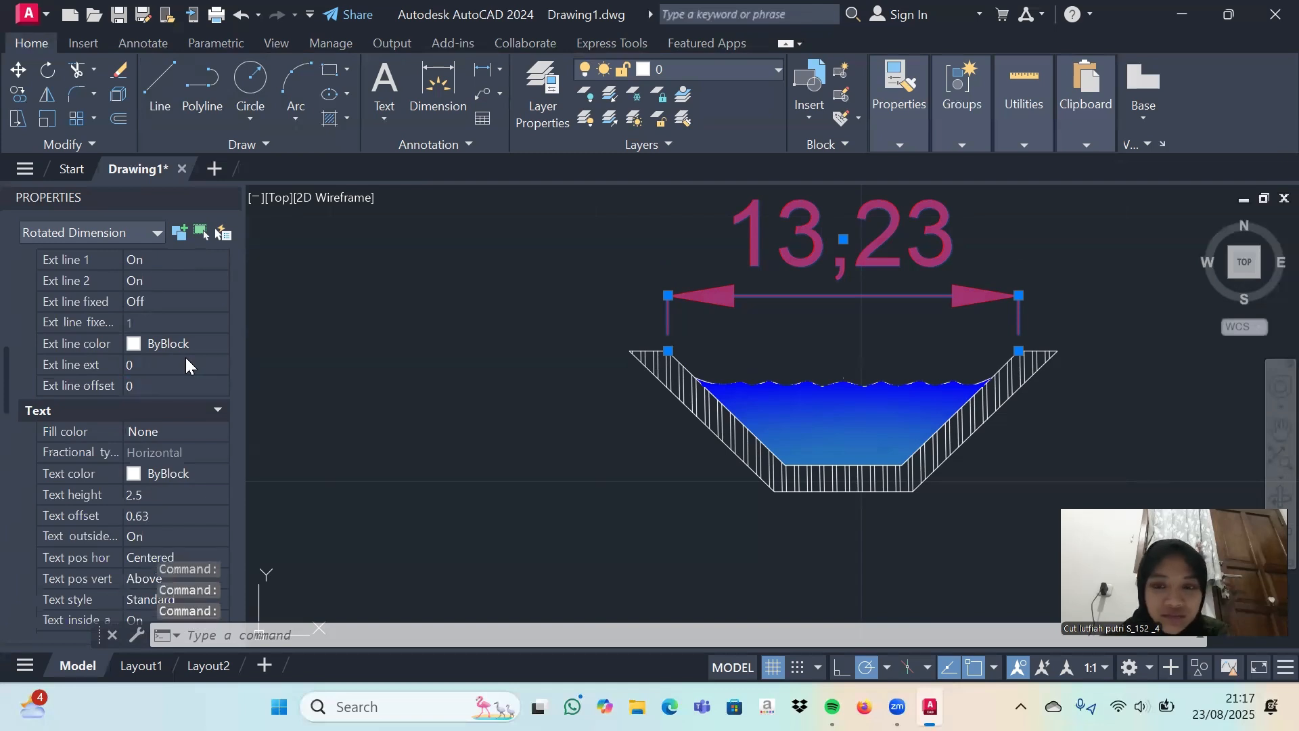
Set the opening dimension's text height to 0.5 and its vertical text position to Centered.
left_click(184, 491)
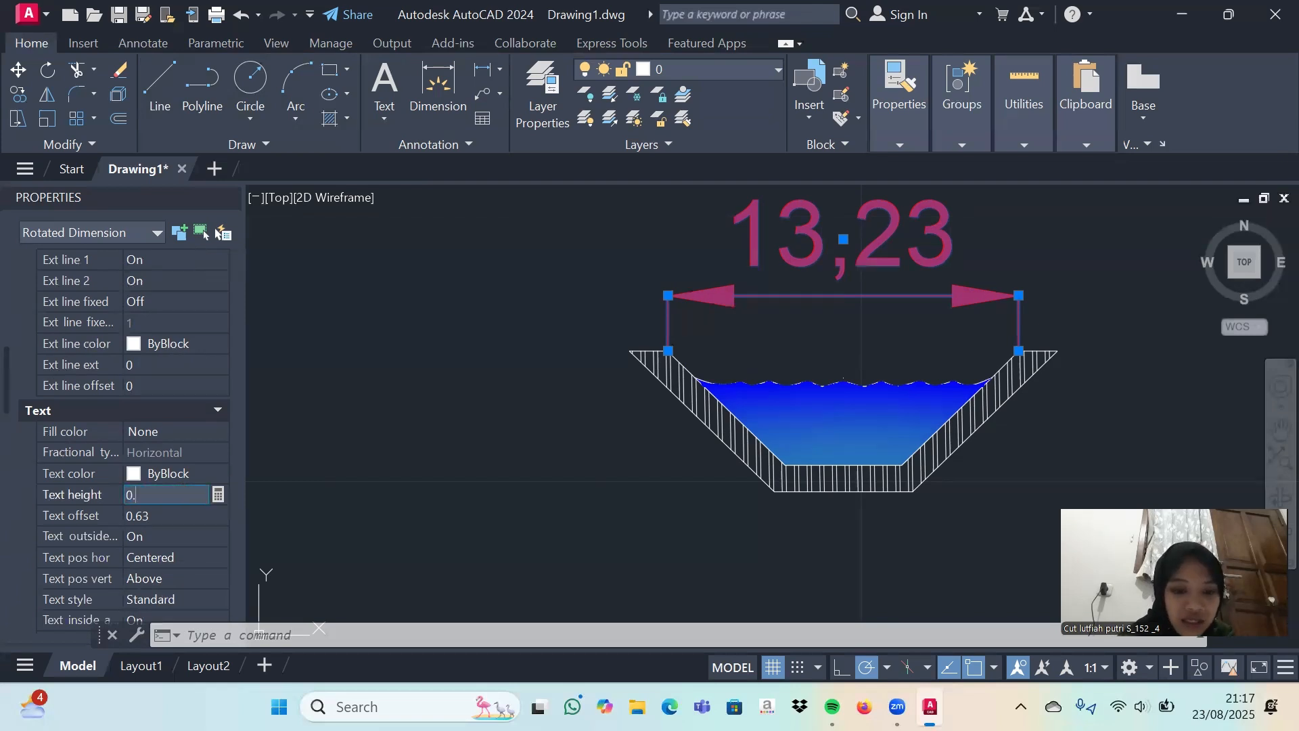
key("Return")
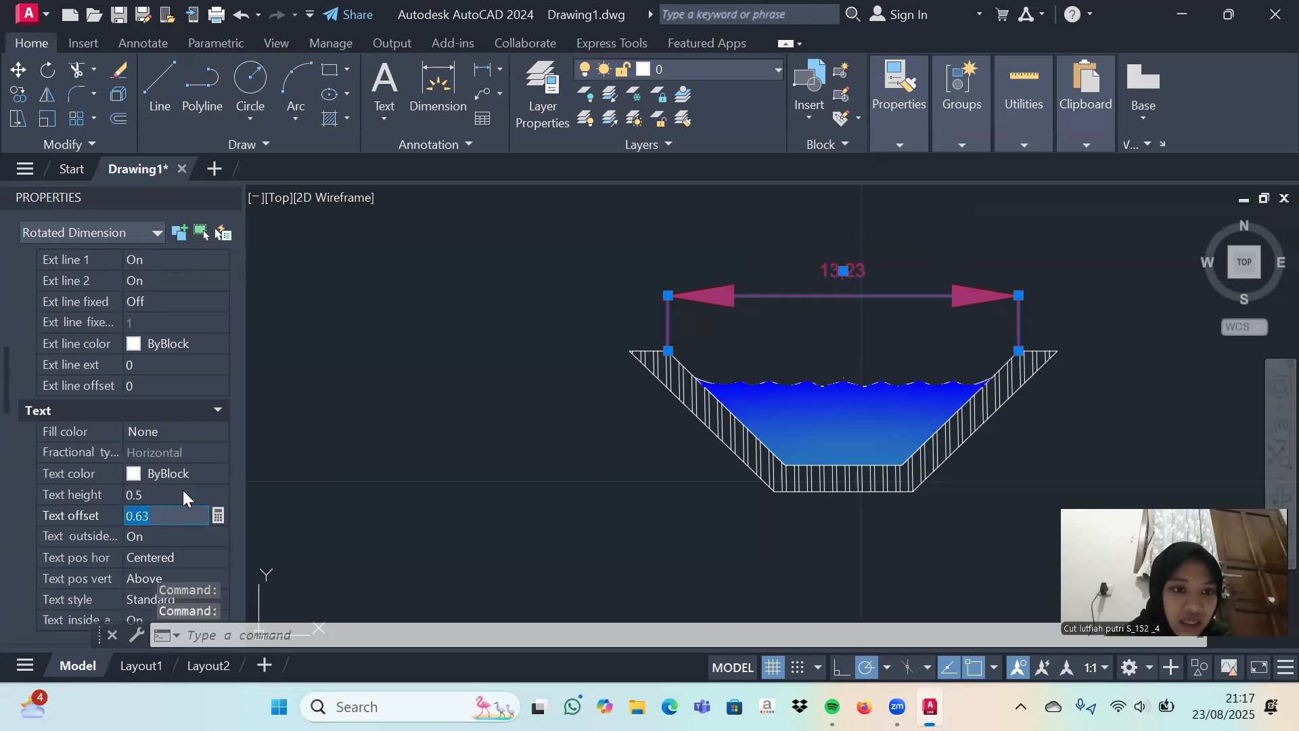
scroll(175, 514, "down", 2)
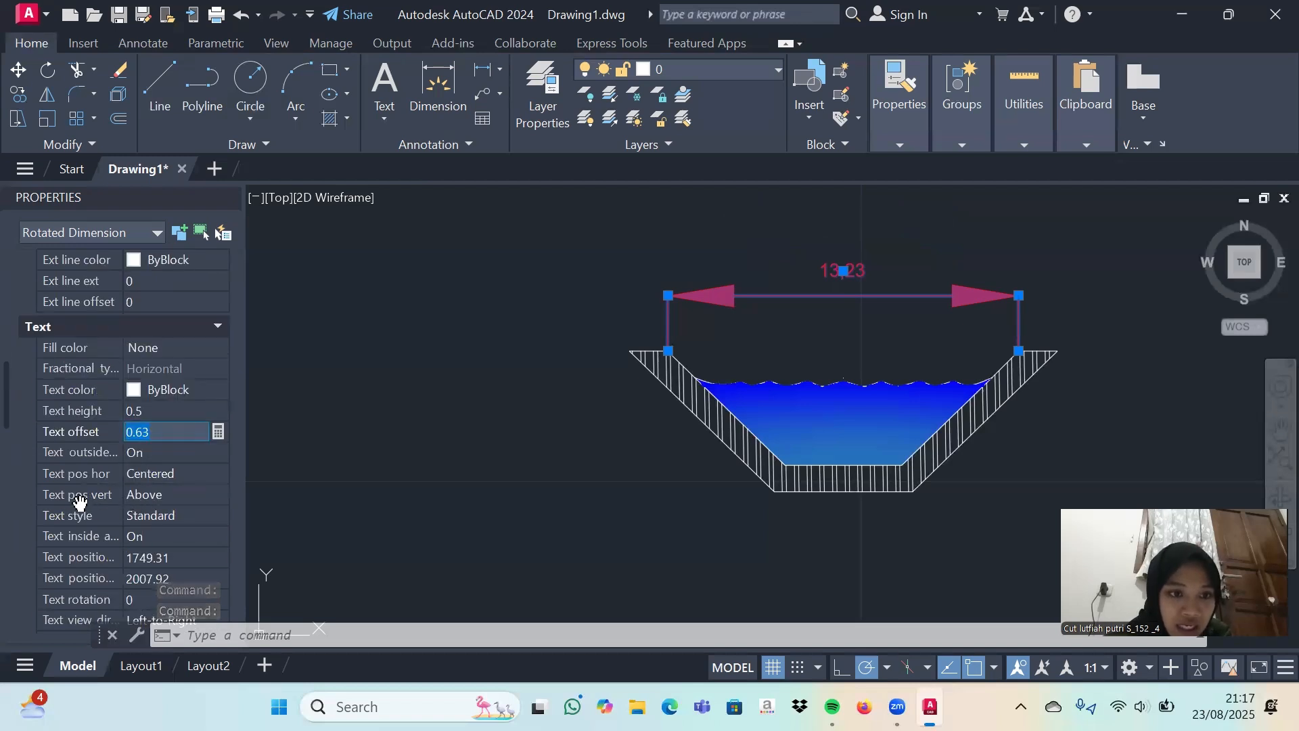
left_click(174, 495)
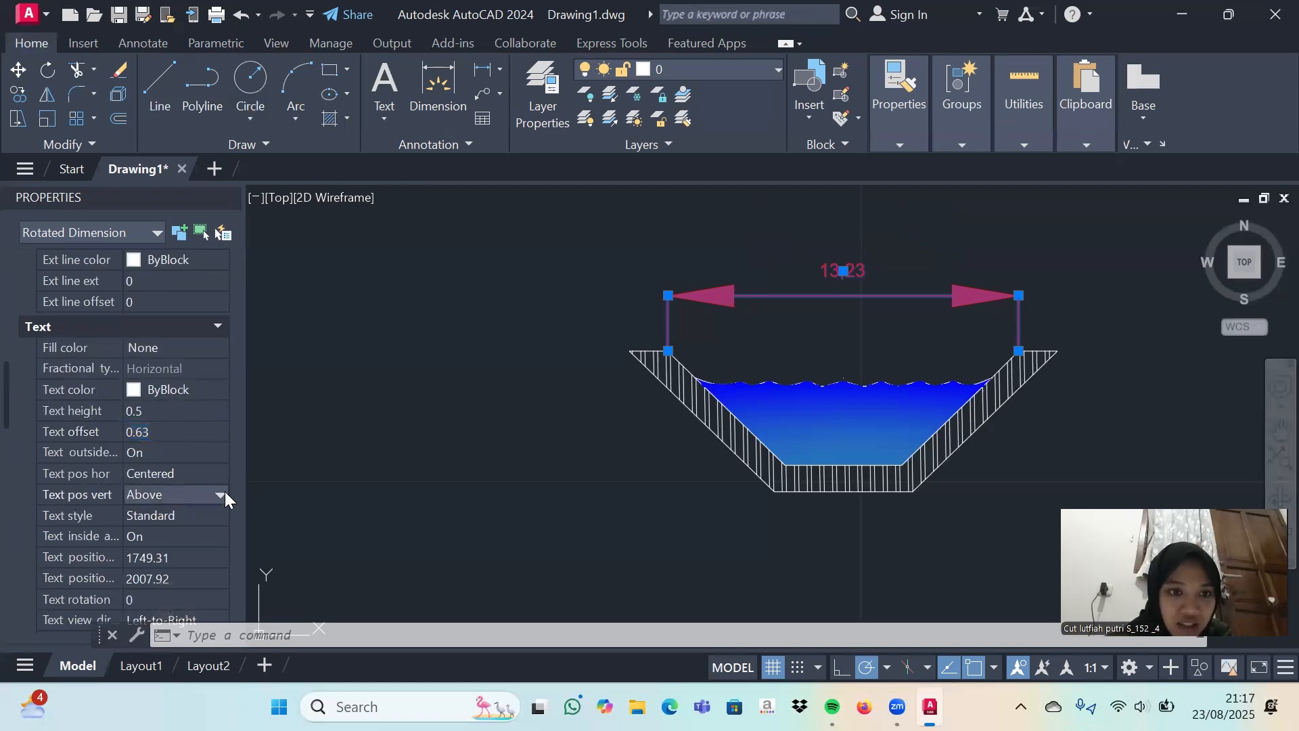
left_click(220, 494)
left_click(184, 509)
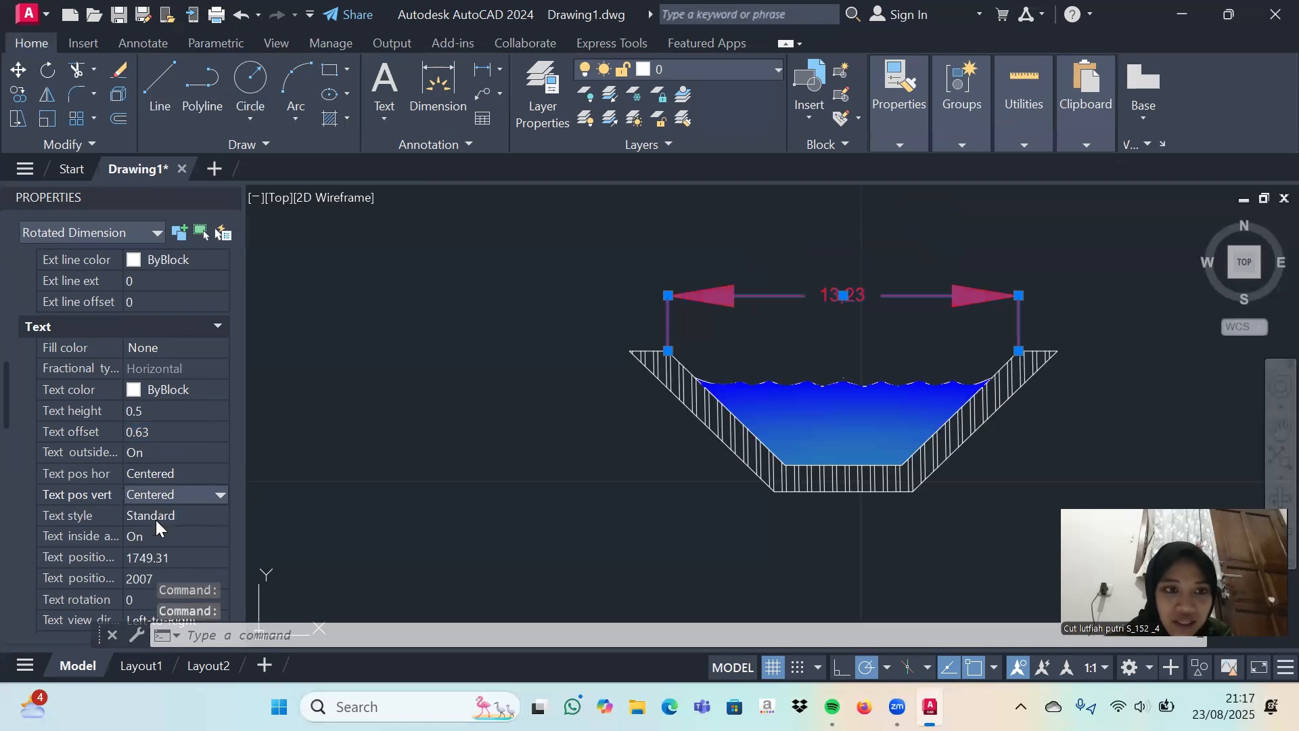
left_click(265, 335)
key("Escape")
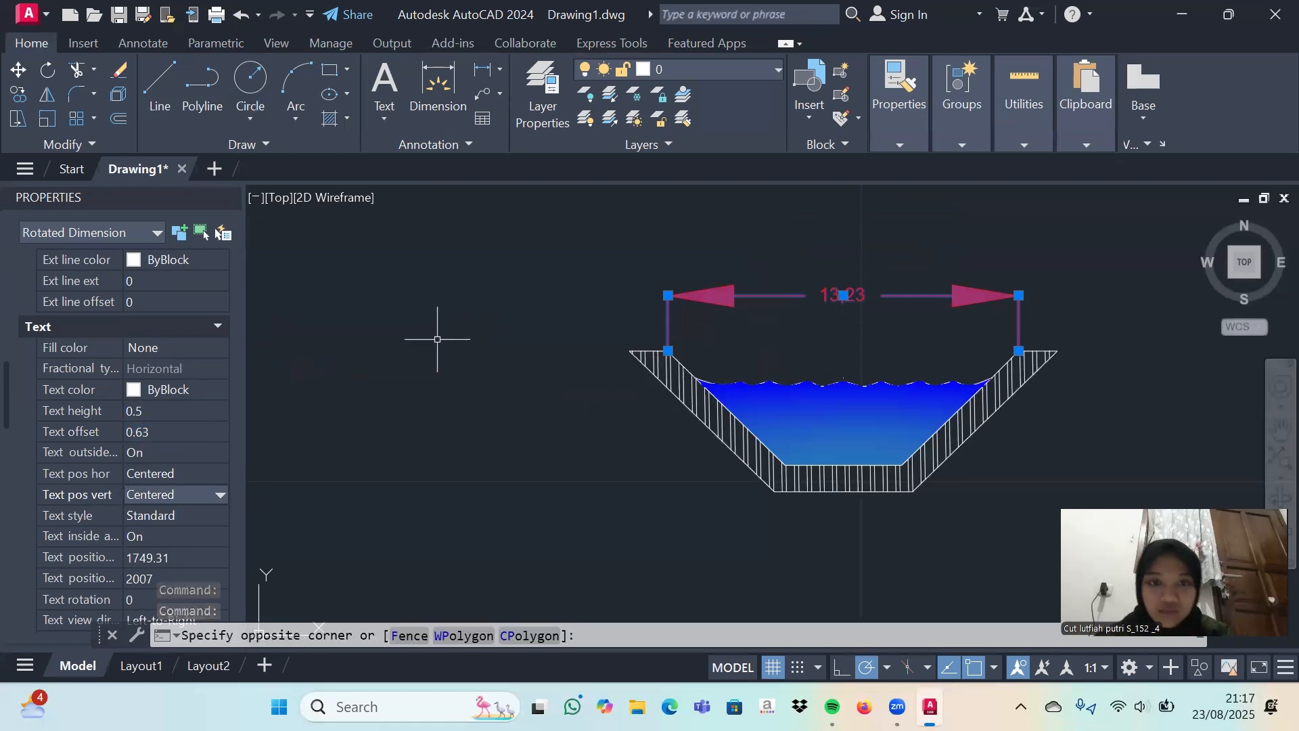
Append the unit "cm" to the text of the opening's dimension.
scroll(850, 359, "up", 2)
left_click(865, 336)
left_click(866, 336)
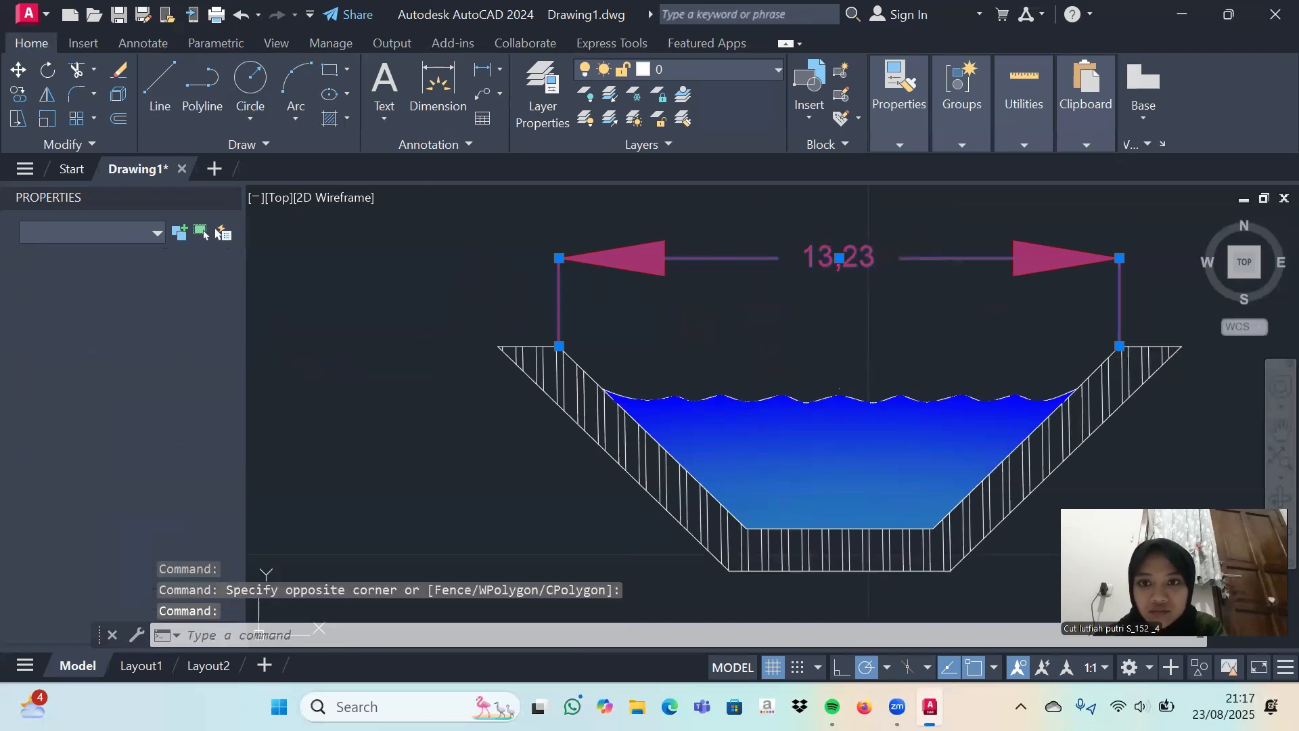
double_click(862, 269)
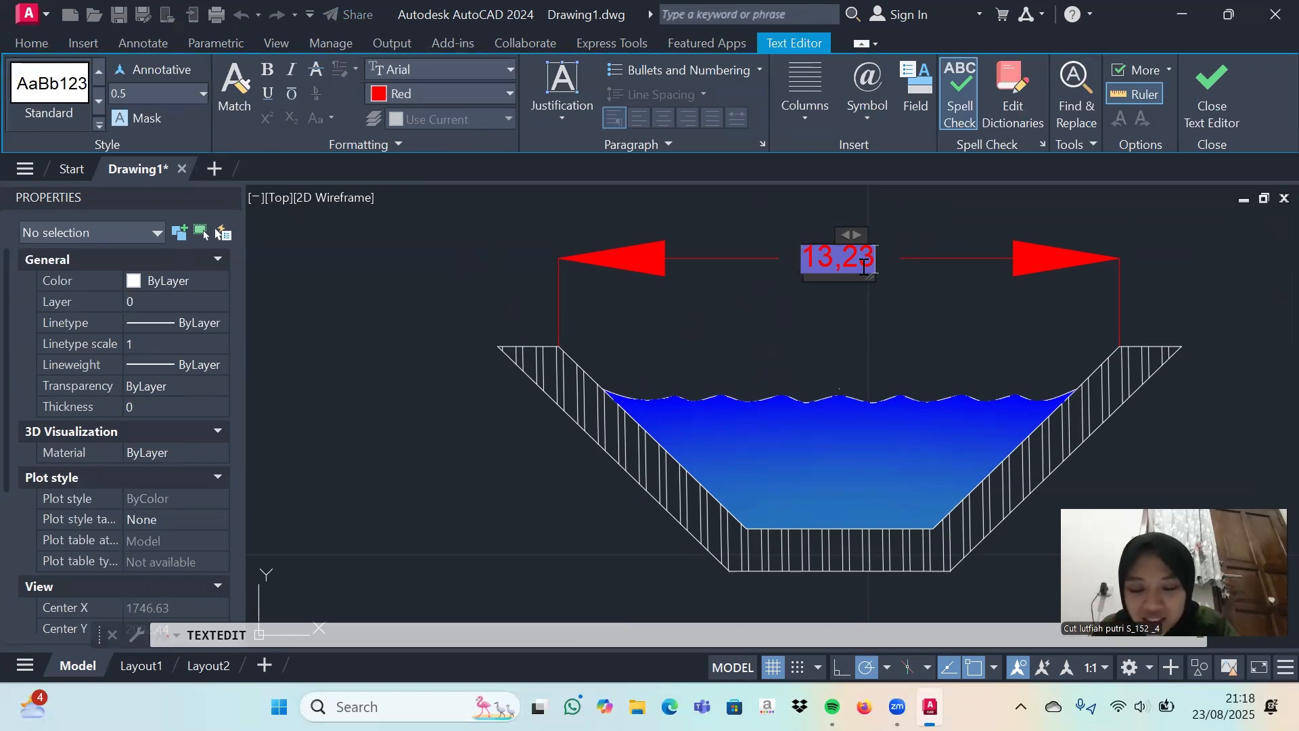
type("cm")
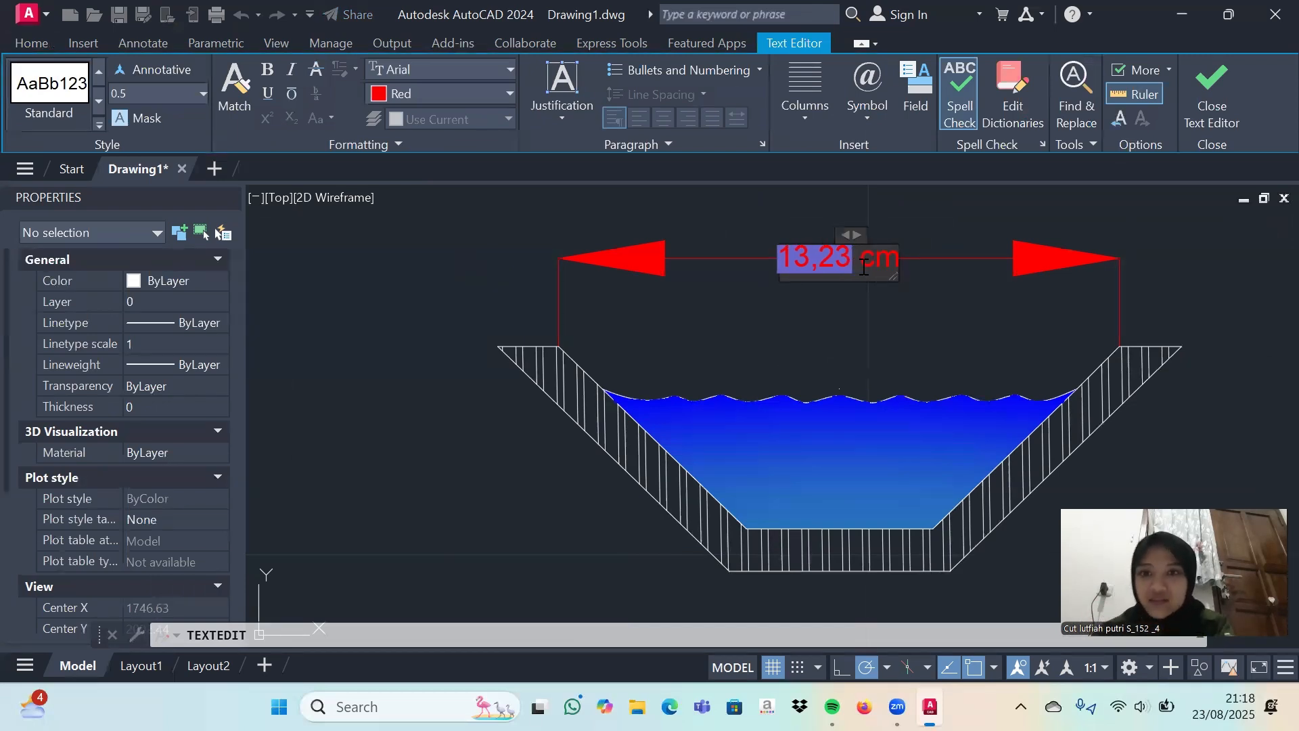
left_click(496, 273)
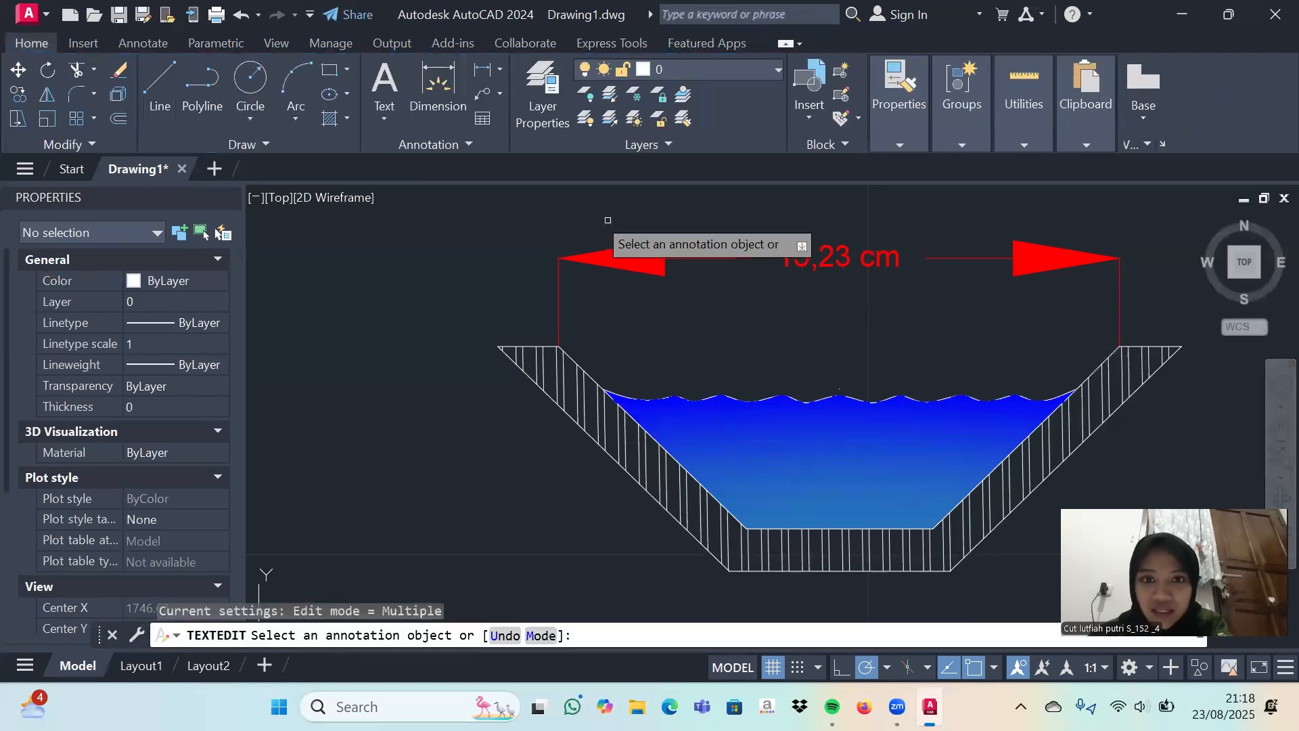
scroll(152, 433, "down", 3)
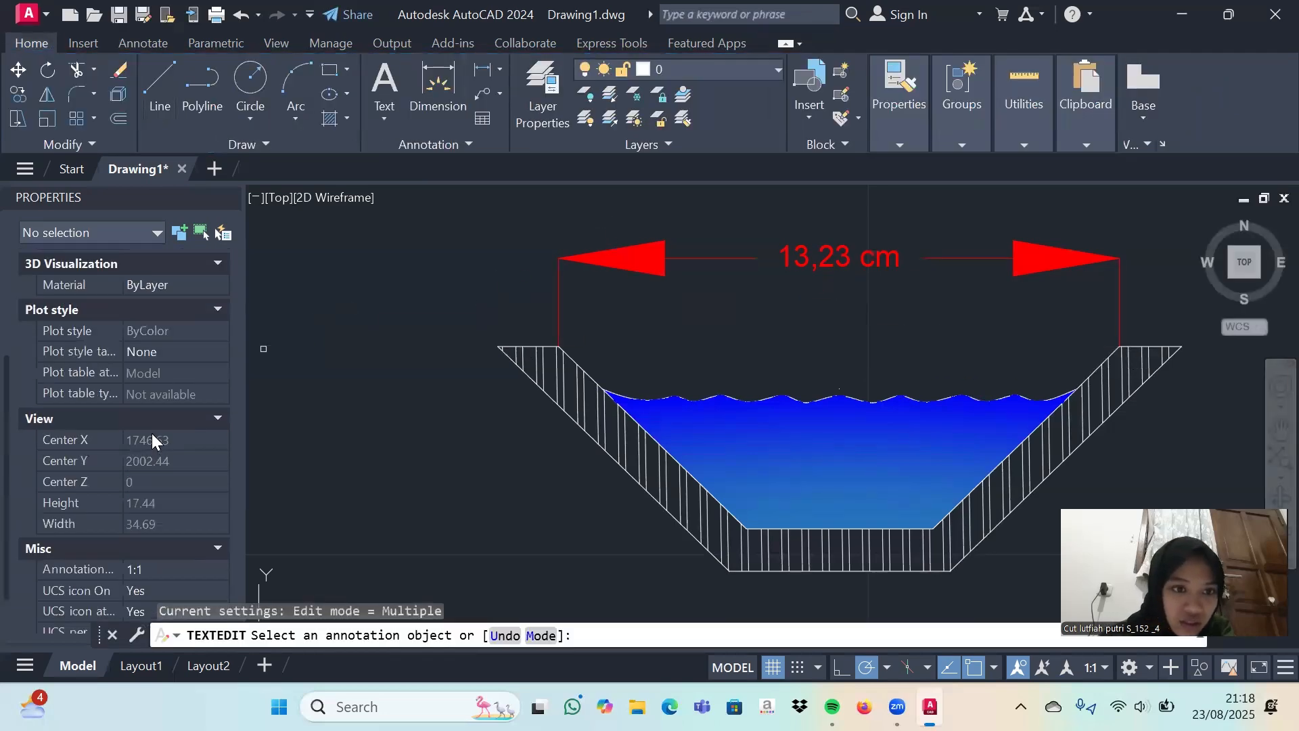
scroll(152, 435, "down", 1)
scroll(154, 431, "up", 4)
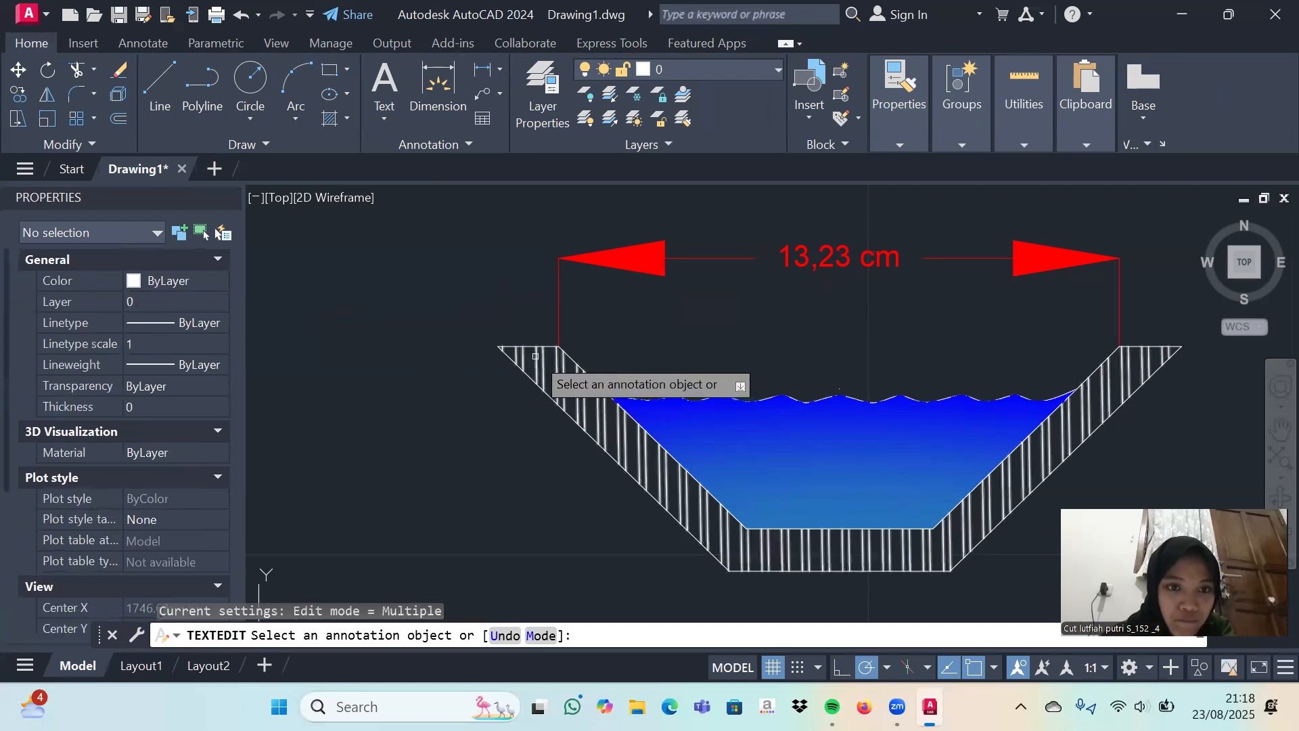
key("Escape")
Set the opening dimension's arrow size to 0.5 and its first arrowhead to Architectural tick.
left_click(662, 246)
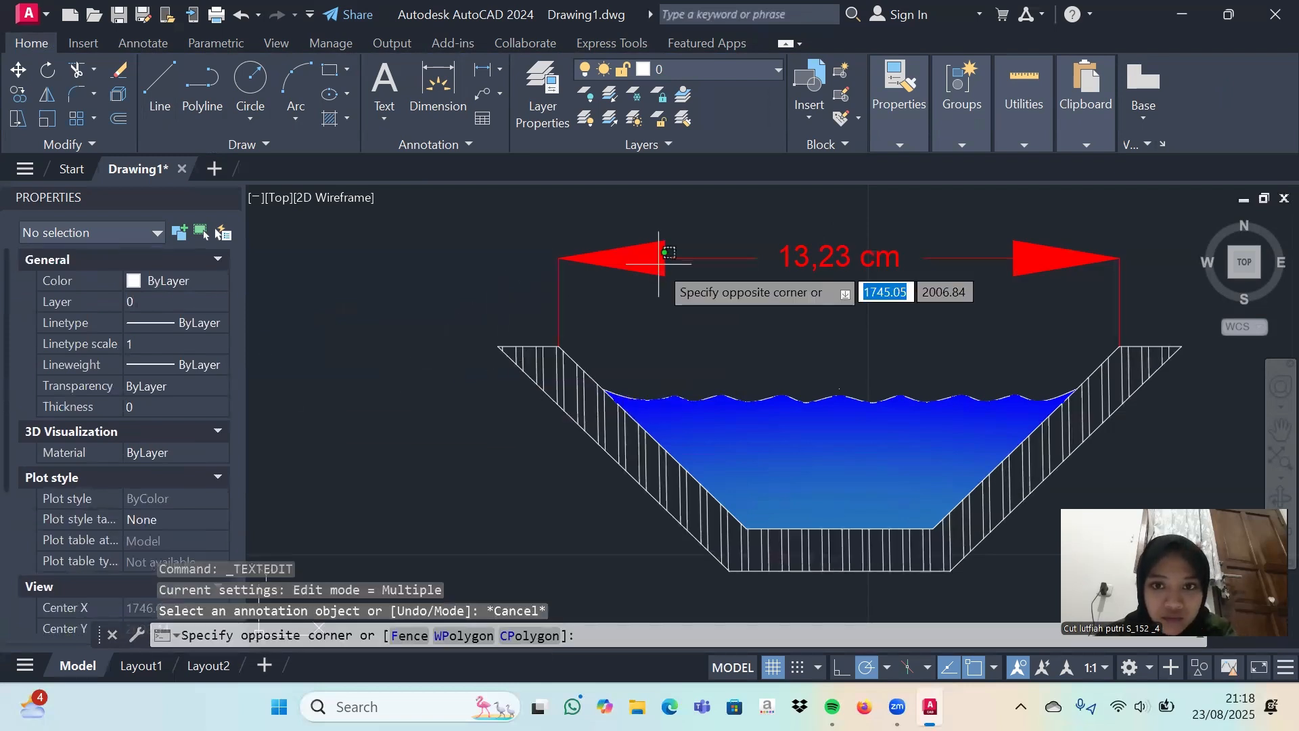
left_click(651, 261)
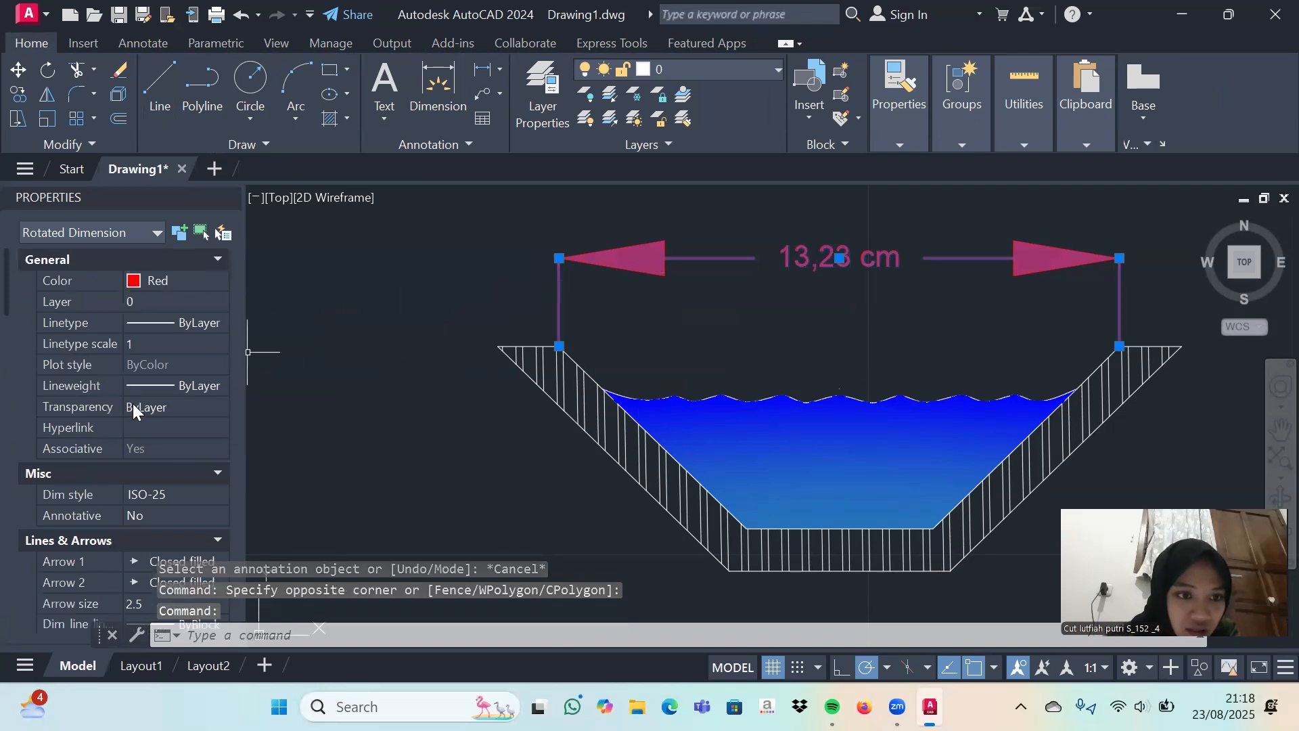
scroll(144, 463, "down", 3)
scroll(149, 416, "down", 2)
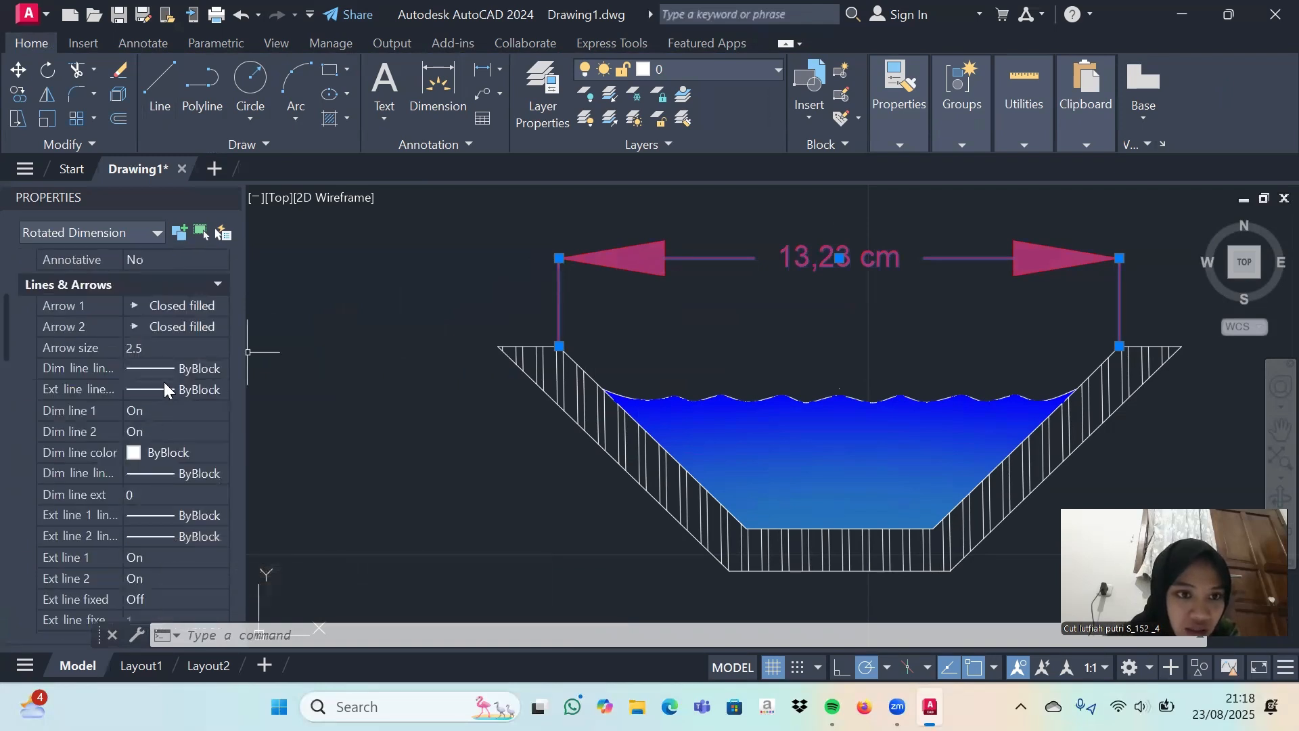
left_click(163, 341)
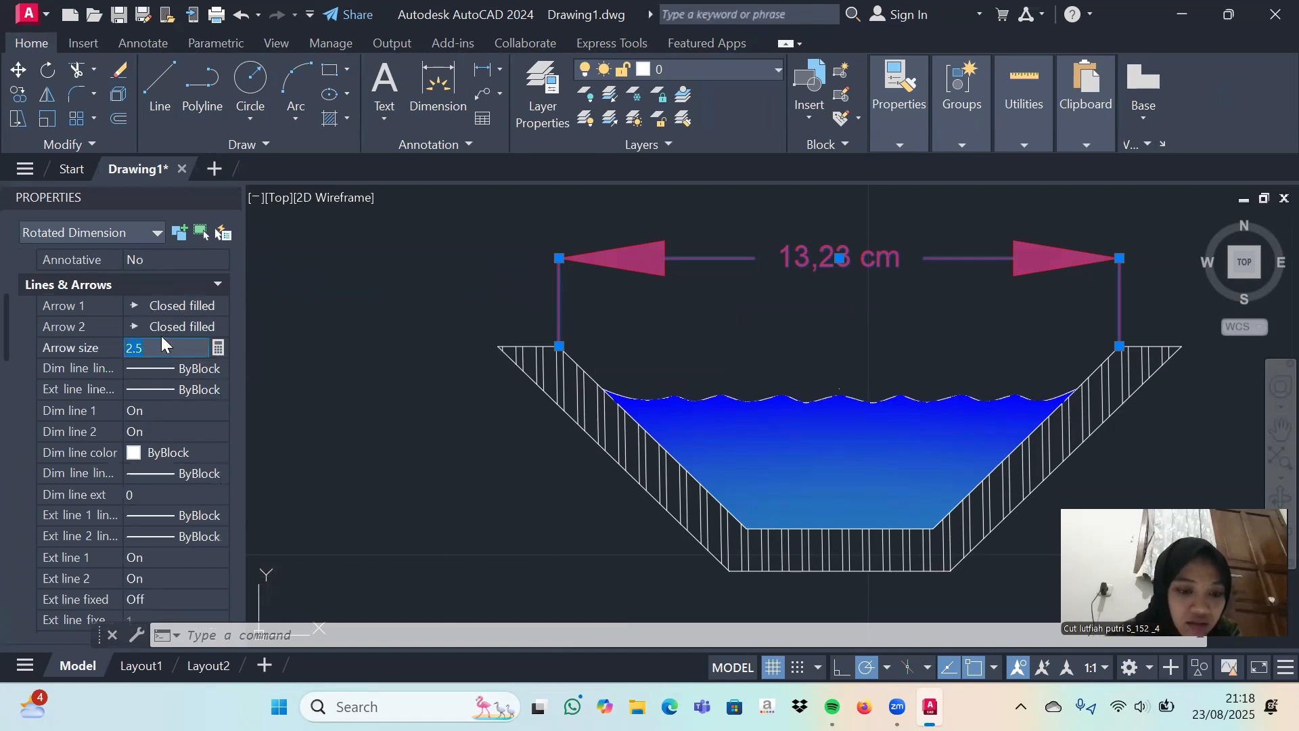
type("1")
key("Return")
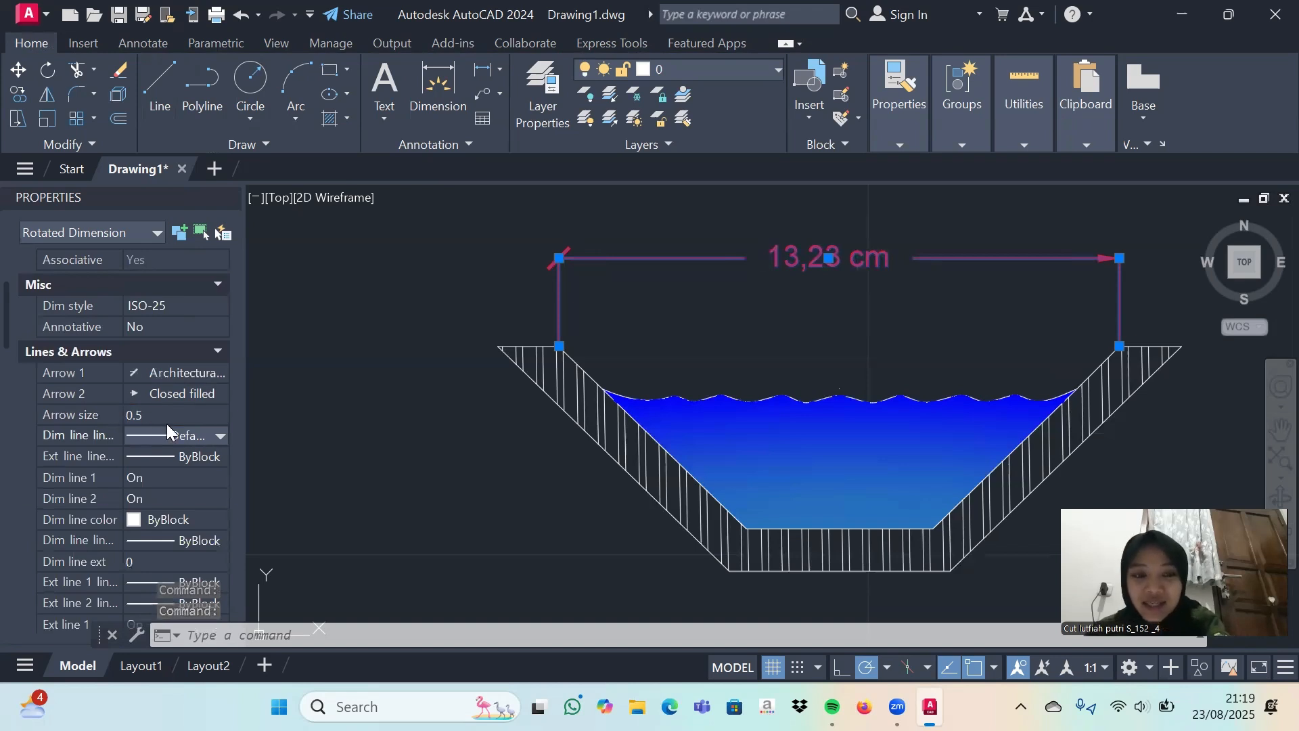
Add a horizontal dimension below the section, spanning the two ends of the outer bottom edge.
scroll(343, 418, "down", 2)
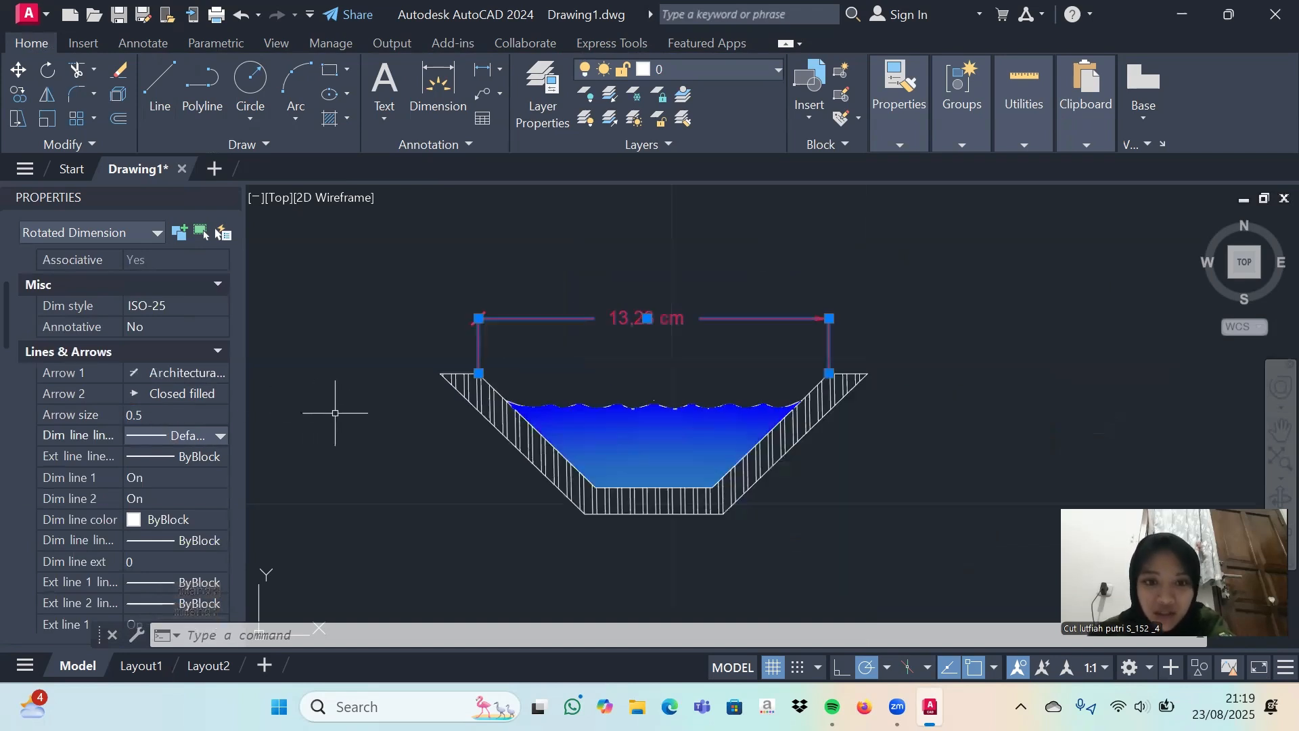
left_click(439, 95)
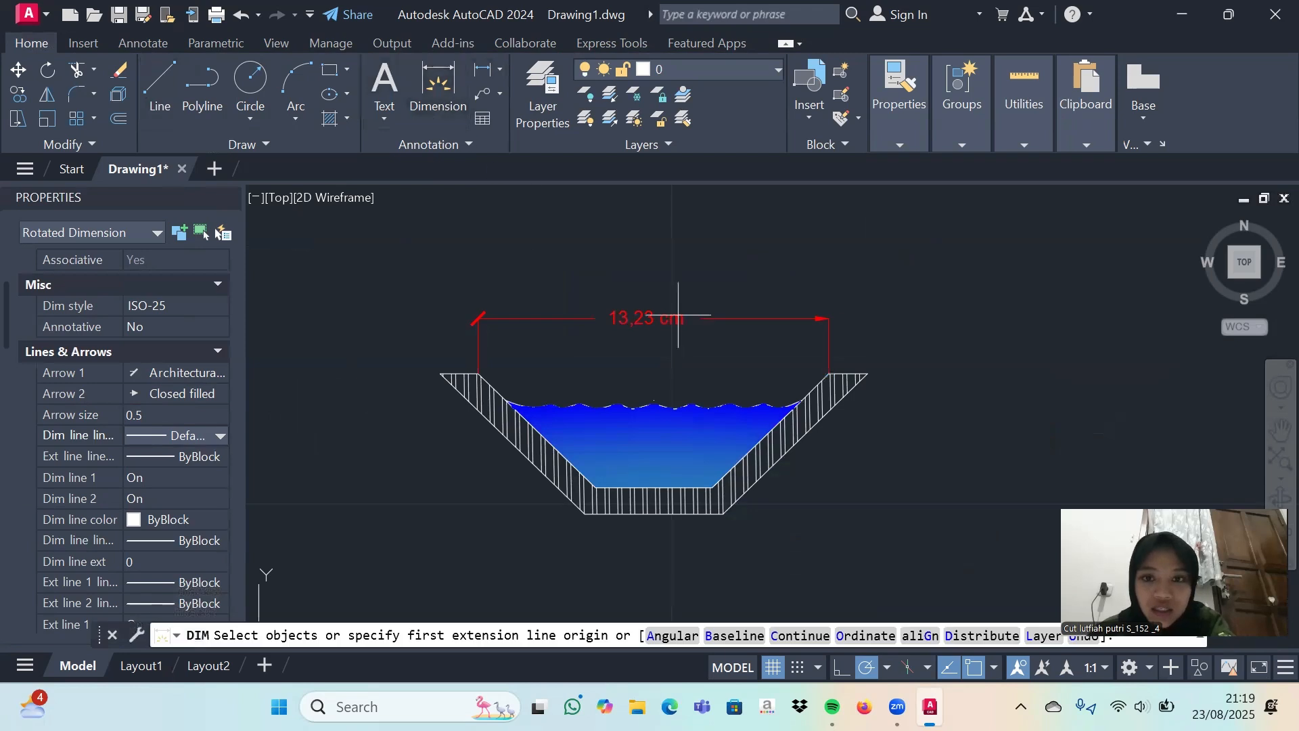
key("Return")
left_click(586, 512)
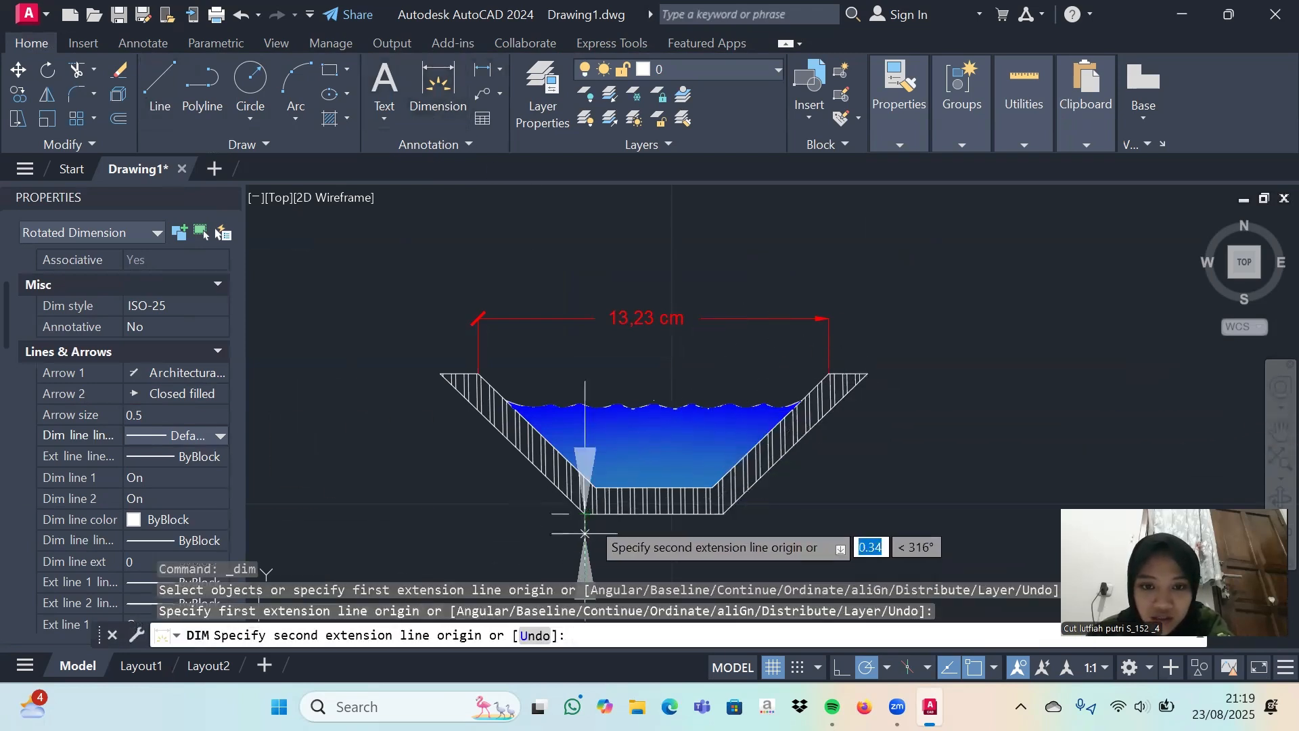
left_click(723, 512)
left_click(722, 553)
key("Escape")
Set the colour of the bottom edge's dimension to Red.
left_click(541, 553)
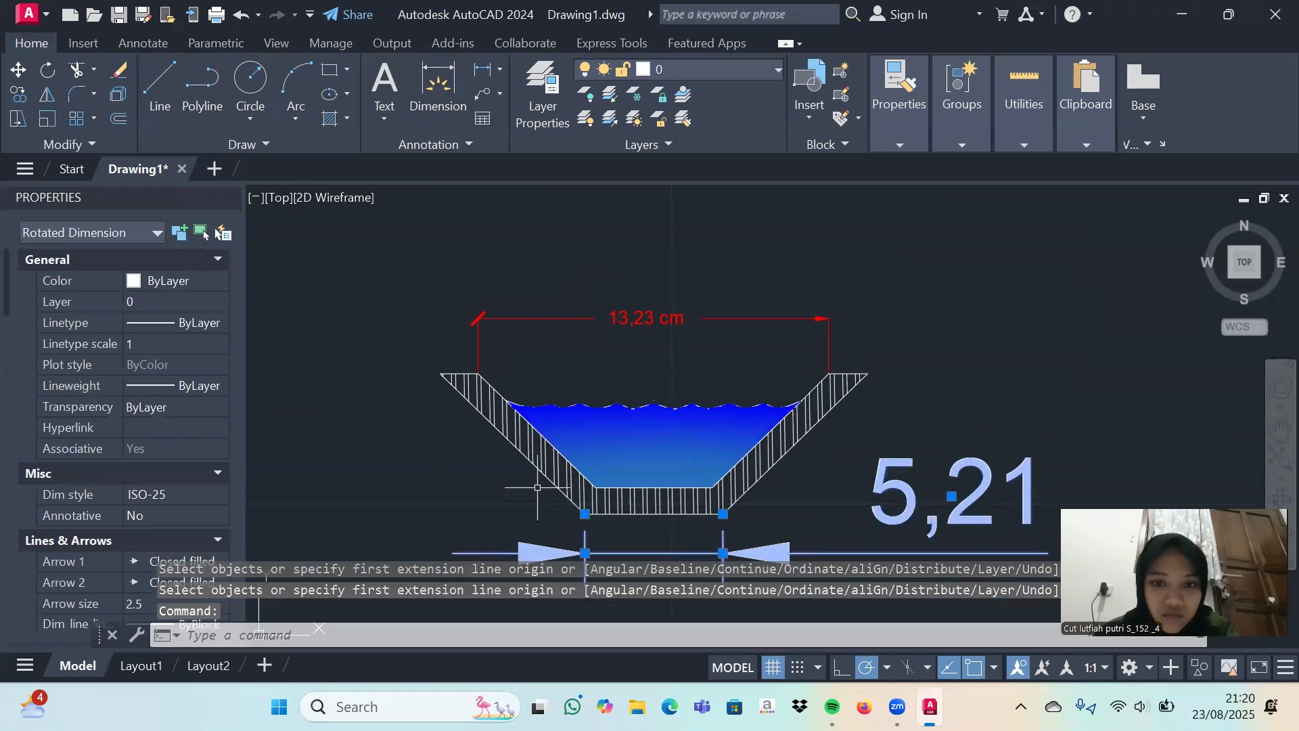
scroll(761, 500, "up", 2)
middle_click_drag(758, 501, 868, 373)
left_click(177, 280)
left_click(220, 280)
left_click(162, 338)
Set both arrowheads of the bottom edge's dimension to Architectural tick and the arrow size to 0.5.
scroll(194, 410, "down", 1)
scroll(194, 410, "down", 1)
left_click(211, 414)
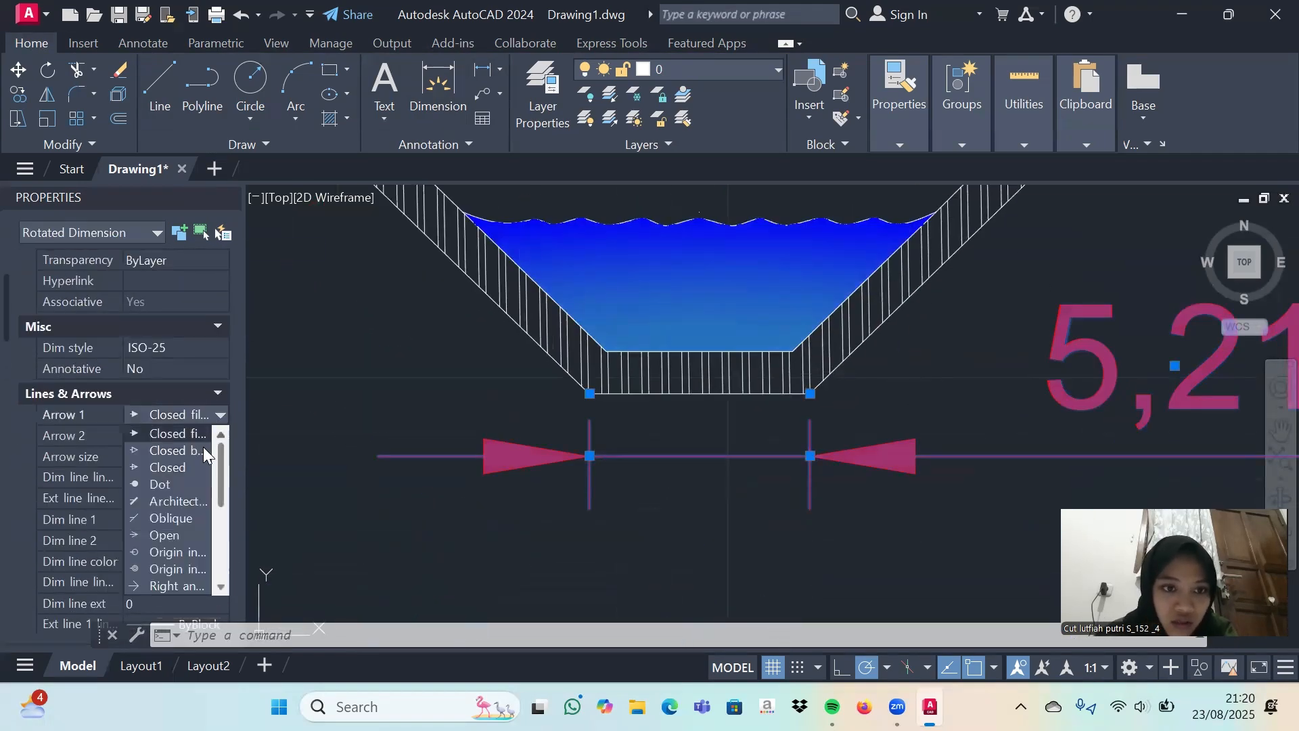
left_click(202, 514)
left_click(211, 435)
left_click(203, 535)
left_click(174, 457)
type("0.5")
key("Return")
Set the bottom dimension's extension line extension and offset to 0 and its text height to 0.5.
scroll(162, 464, "down", 6)
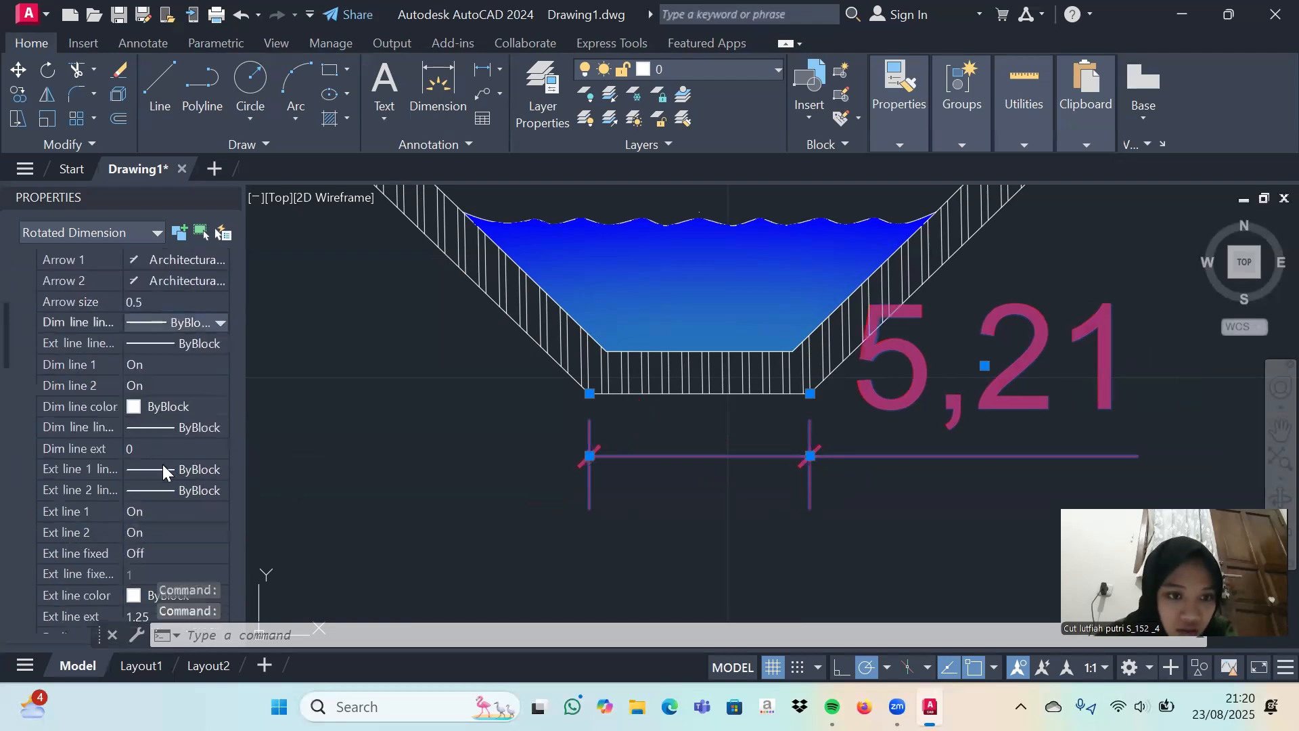
left_click(138, 411)
type("0.5")
key("Return")
Set the vertical text position of the bottom edge's dimension to Centered.
left_click(222, 495)
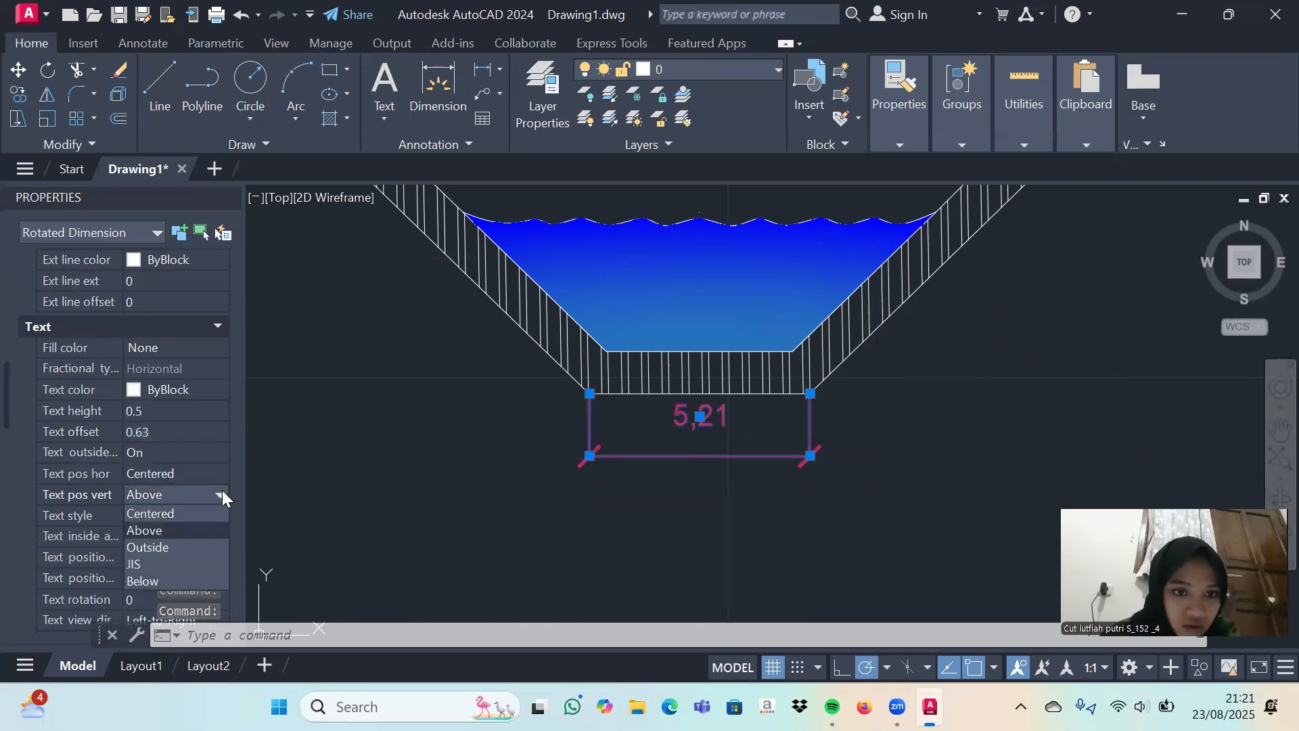
left_click(178, 514)
middle_click_drag(683, 484, 688, 507)
left_click(820, 492)
key("Escape")
Append the unit "cm" to the text of the bottom edge's dimension.
left_click(719, 488)
double_click(719, 488)
type("cm")
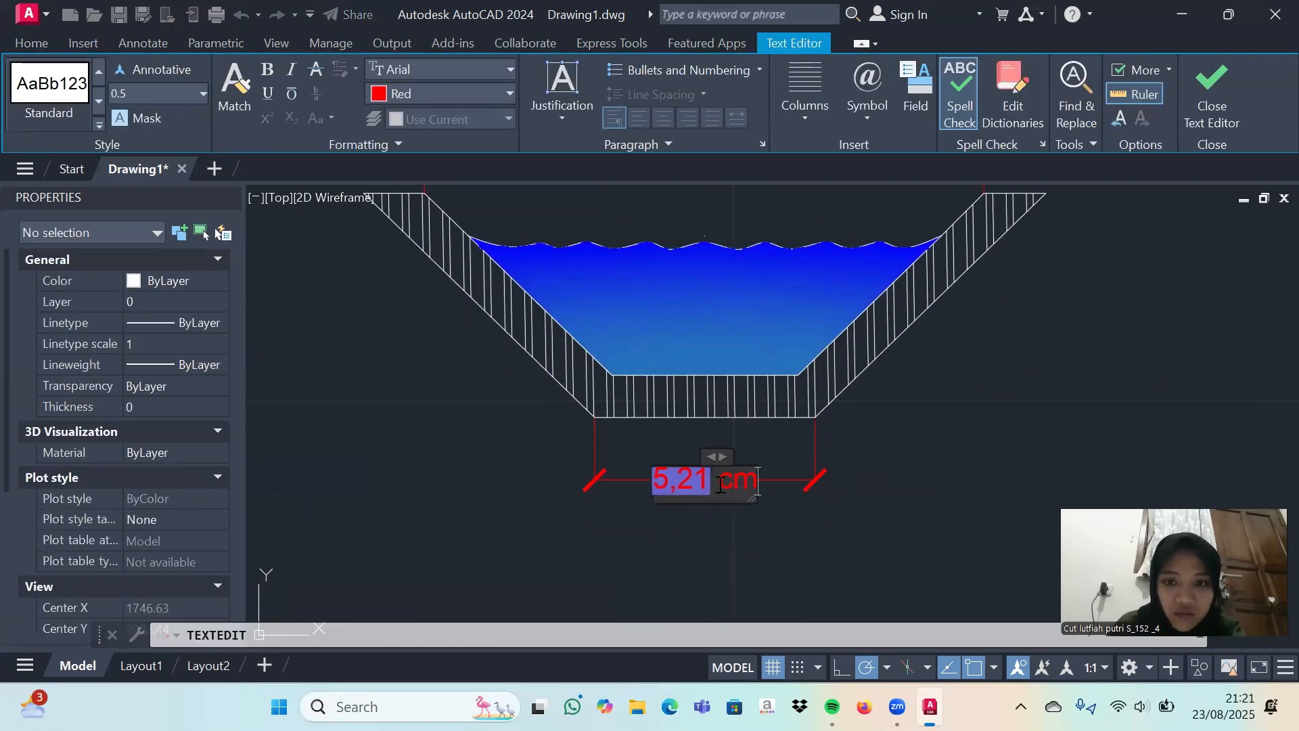
left_click(977, 386)
Add a vertical dimension right of the section, from the inner end of the right top edge to the inner bottom right corner.
middle_click_drag(978, 386, 854, 470)
left_click(437, 86)
left_click(860, 276)
left_click(674, 459)
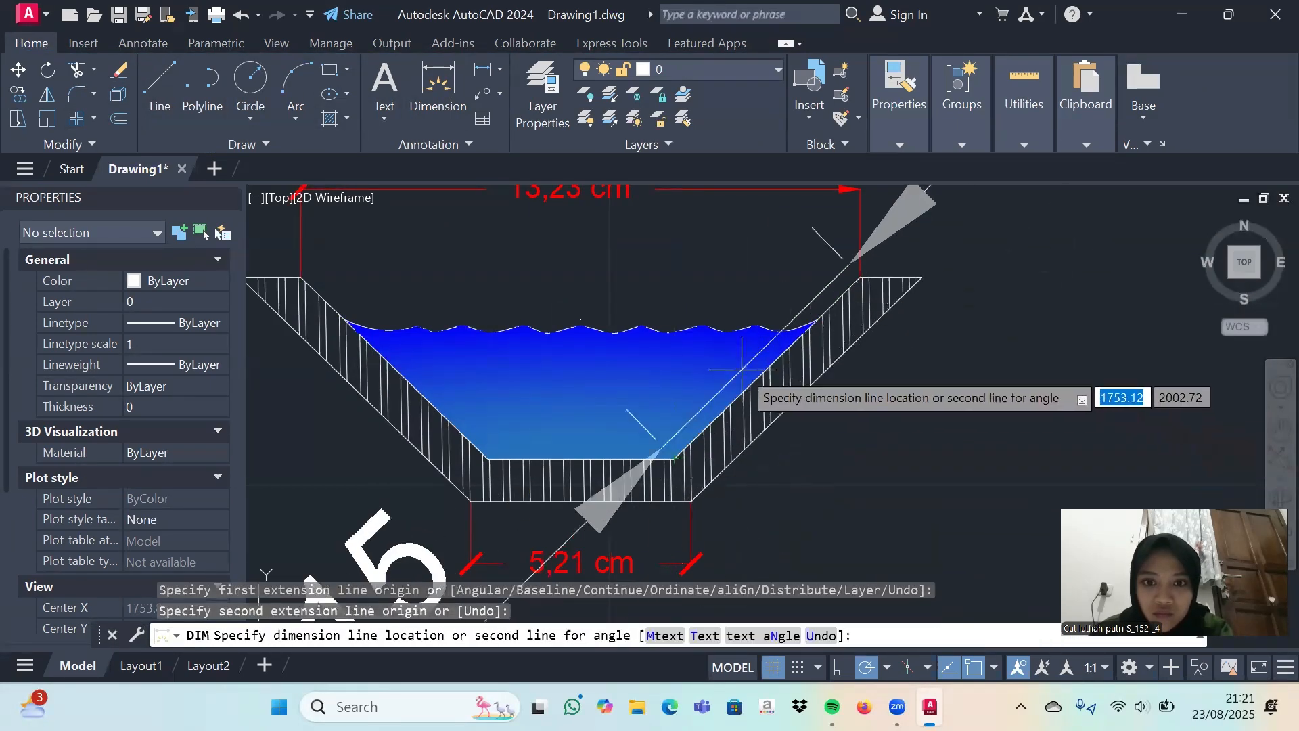
left_click(1001, 368)
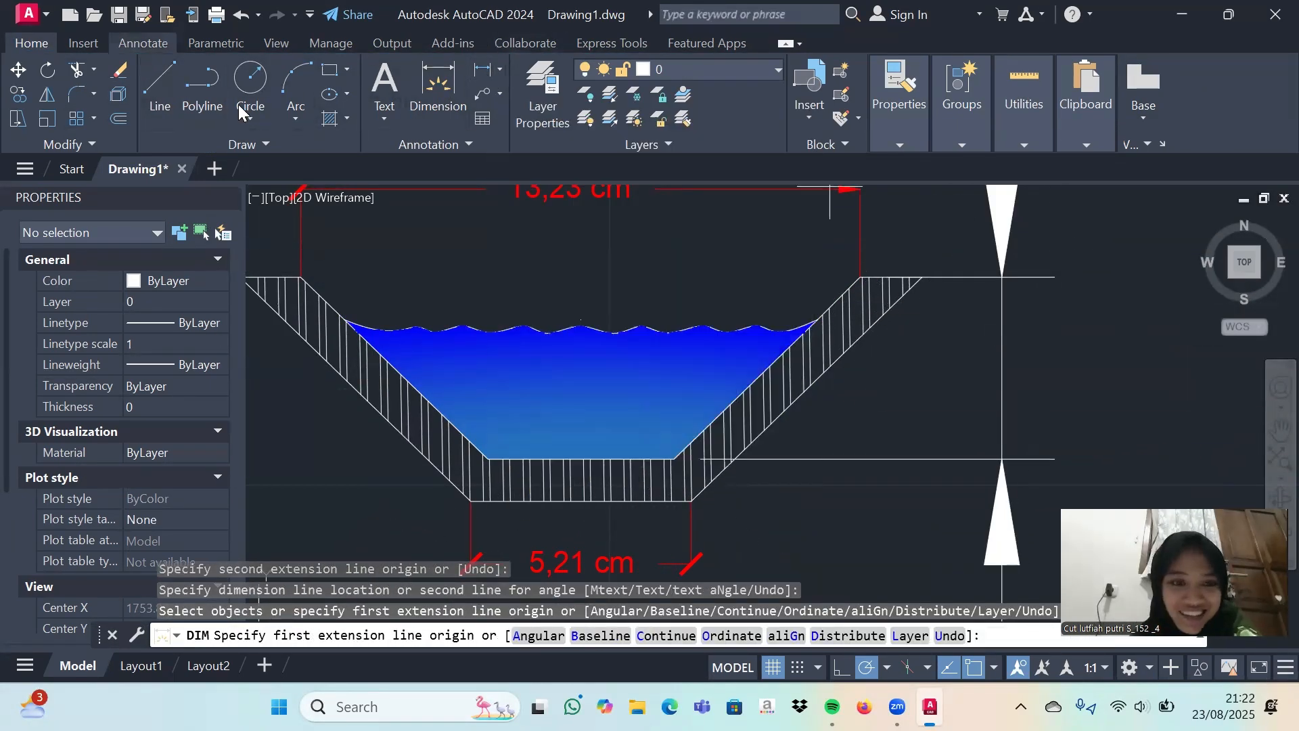
key("Escape")
Colour the vertical depth dimension Red and give it Architectural tick arrowheads on both ends with arrow size 0.5.
left_click(1035, 228)
left_click(967, 247)
scroll(215, 416, "down", 2)
left_click(215, 415)
left_click(220, 415)
left_click(183, 502)
left_click(218, 435)
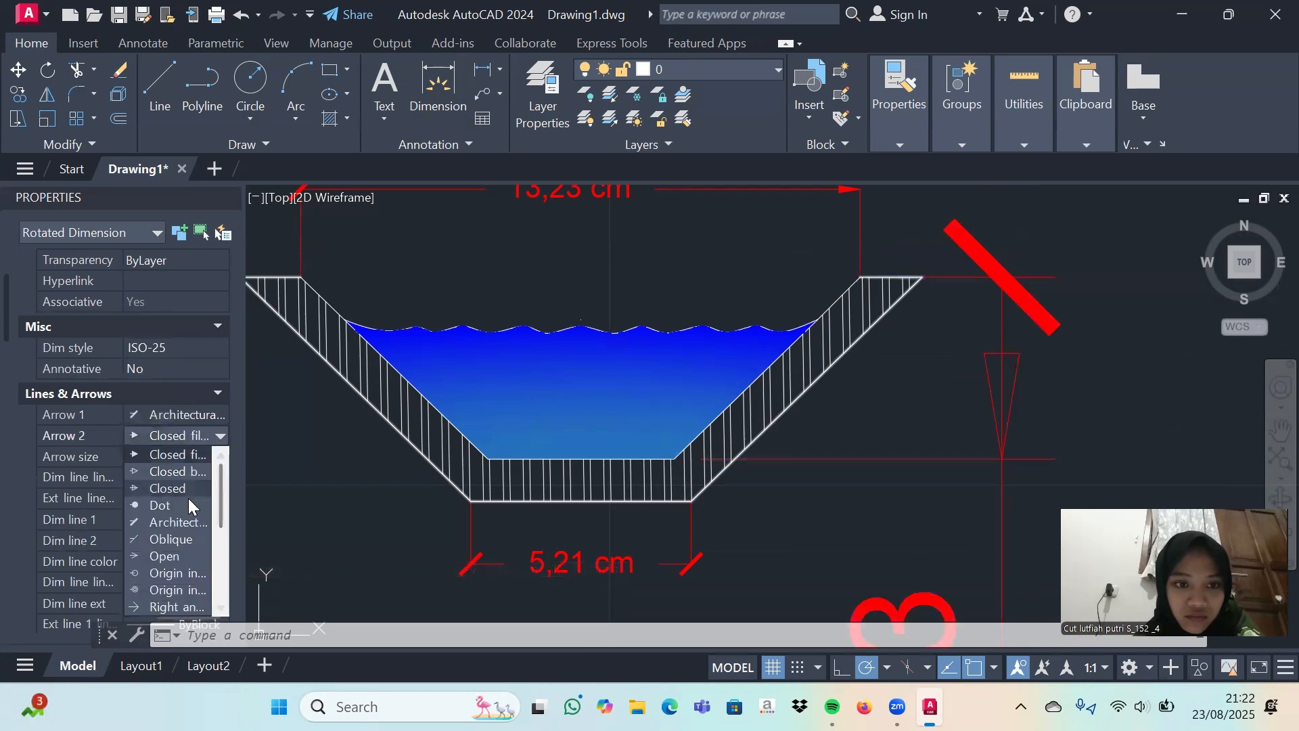
left_click(184, 523)
left_click(169, 457)
type("0.5")
key("Return")
Set the depth dimension's extension line extension and offset to 0 and its text height to 0.5.
scroll(169, 436, "down", 5)
scroll(169, 493, "down", 1)
left_click(169, 493)
type("0.5")
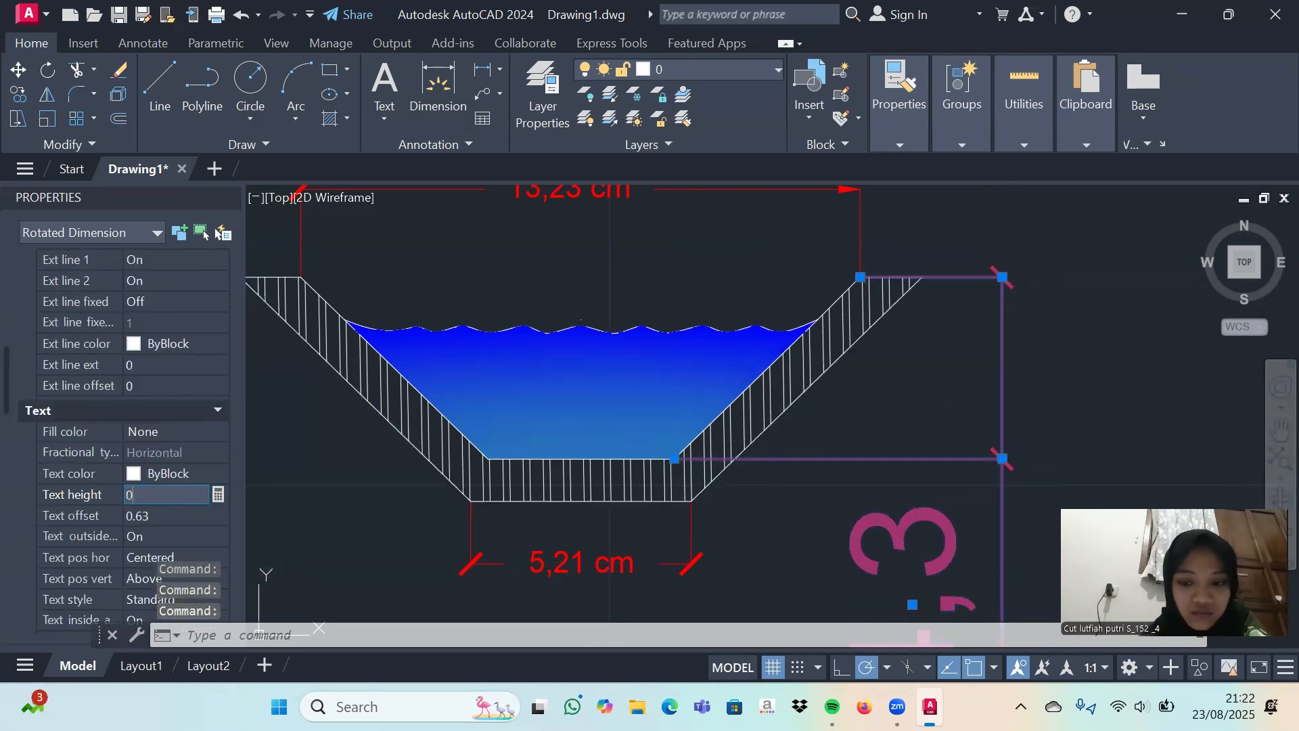
Set the vertical text position of the depth dimension to Centered.
scroll(169, 493, "down", 2)
left_click(218, 410)
left_click(169, 428)
left_click(313, 501)
key("Escape")
Append the unit "cm" to the text of the vertical depth dimension.
double_click(1007, 361)
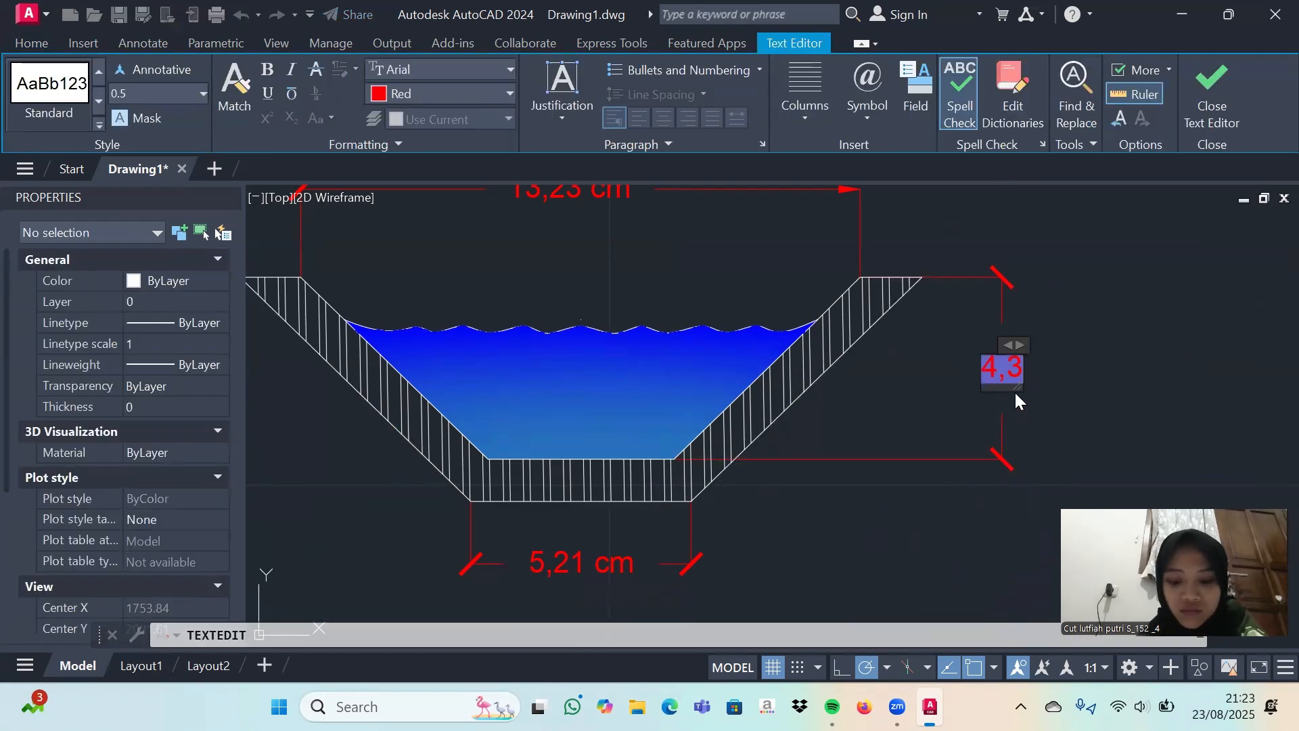
type("cm")
left_click(1013, 391)
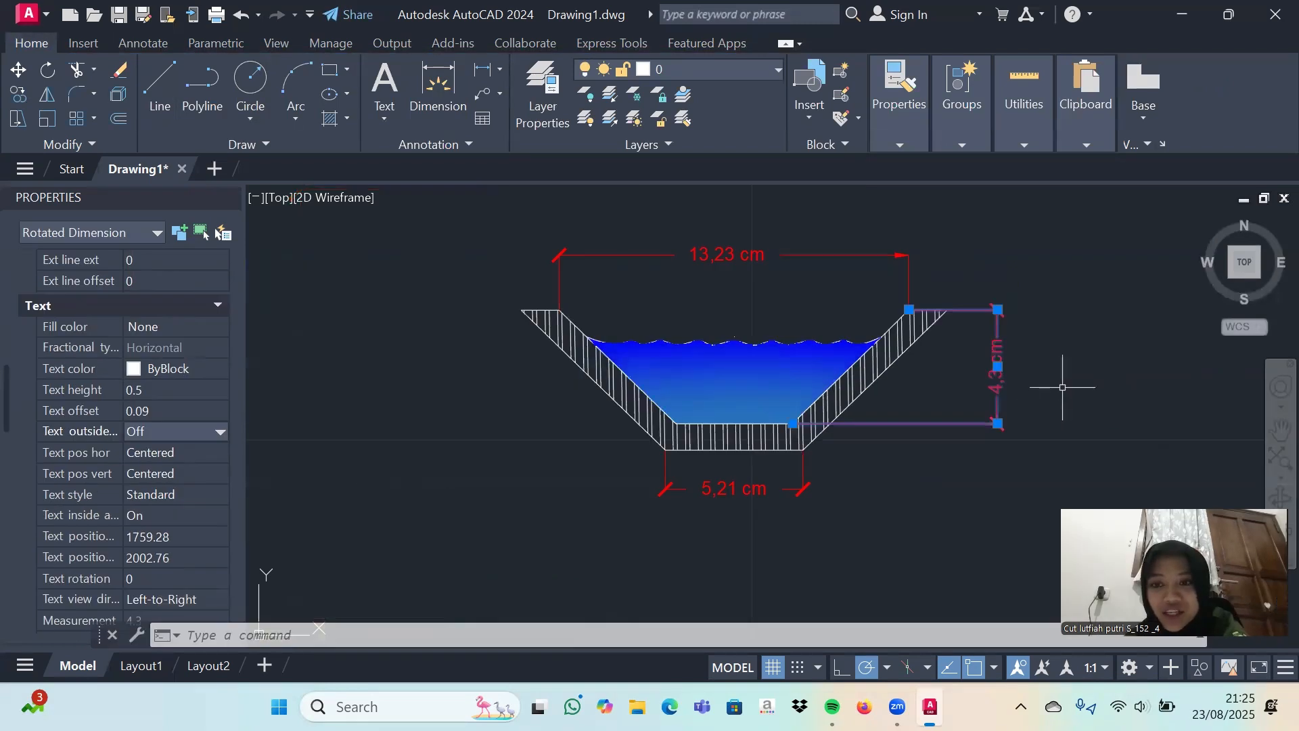
left_click(1115, 371)
left_click(1111, 394)
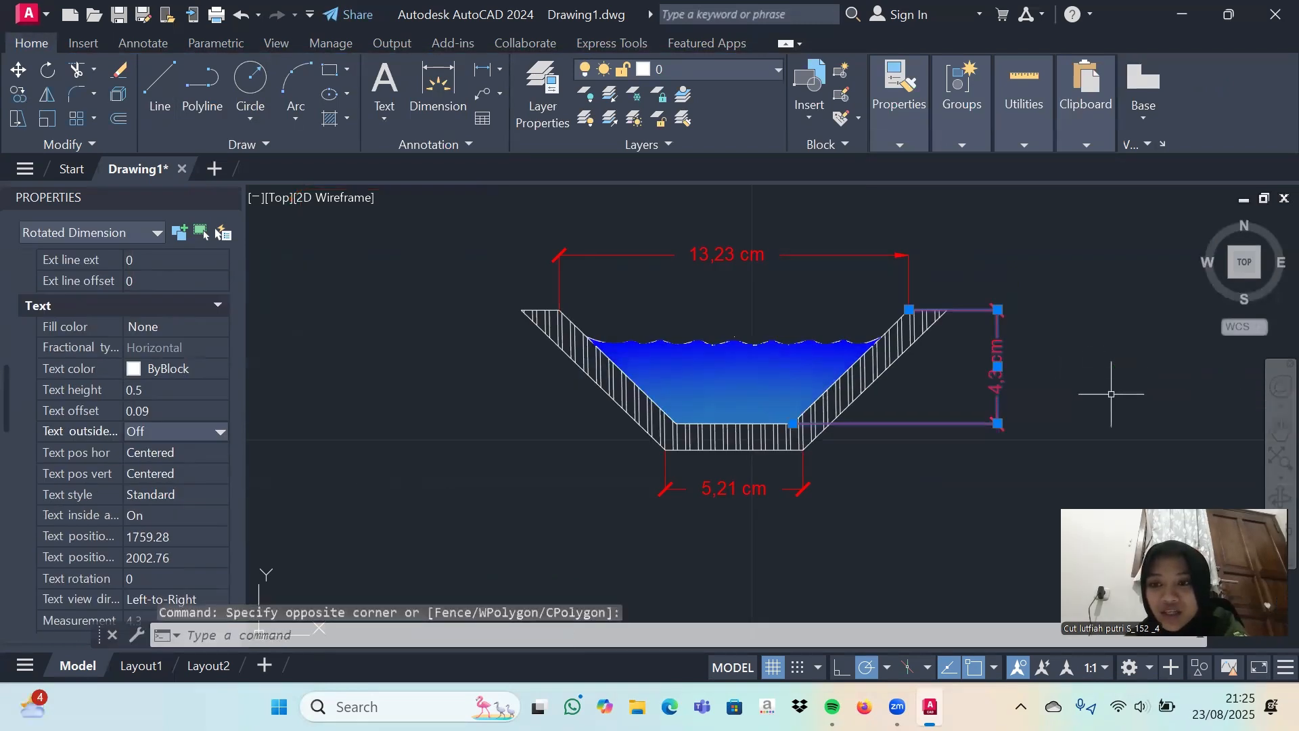
left_click(1083, 367)
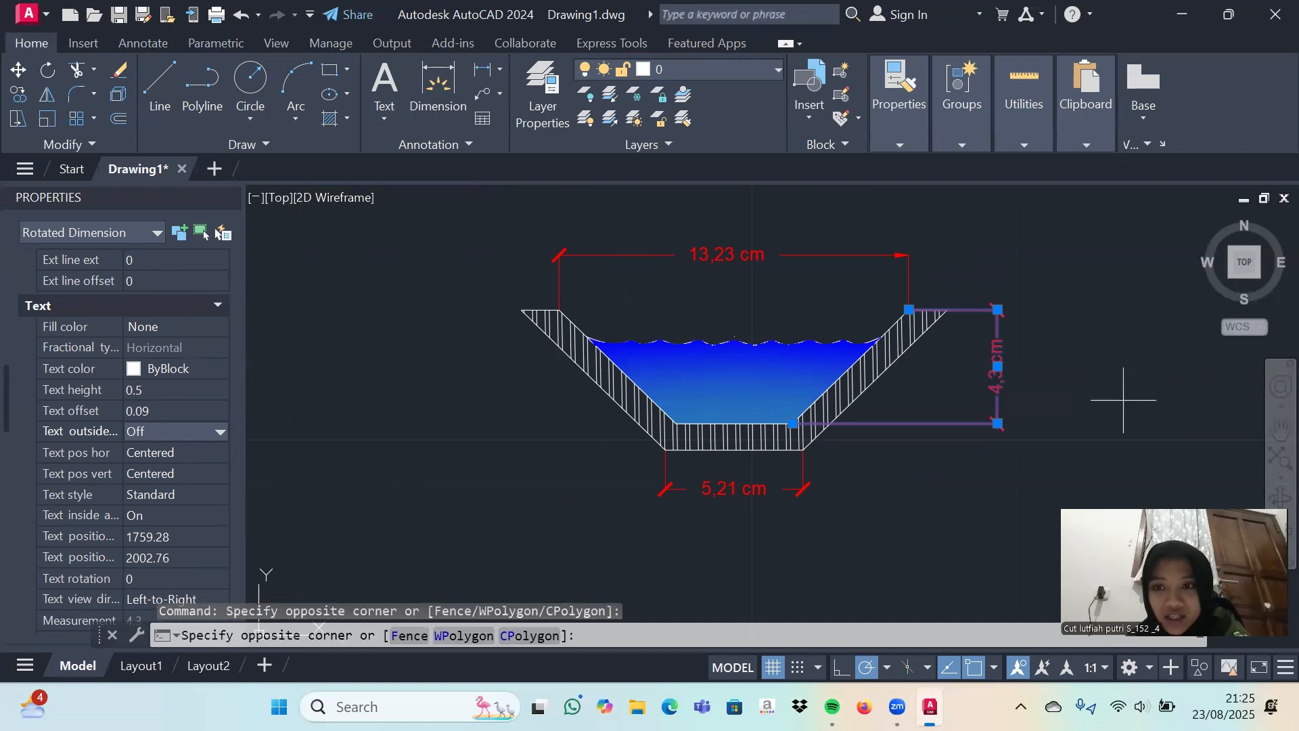
left_click(1124, 393)
Draw a circle with a radius of about 1.4 below and to the left of the channel section.
mouse_move(1124, 394)
middle_mouse_down()
mouse_move(1103, 361)
mouse_move(980, 270)
mouse_move(1020, 273)
middle_mouse_up()
scroll(1026, 292, "up", 2)
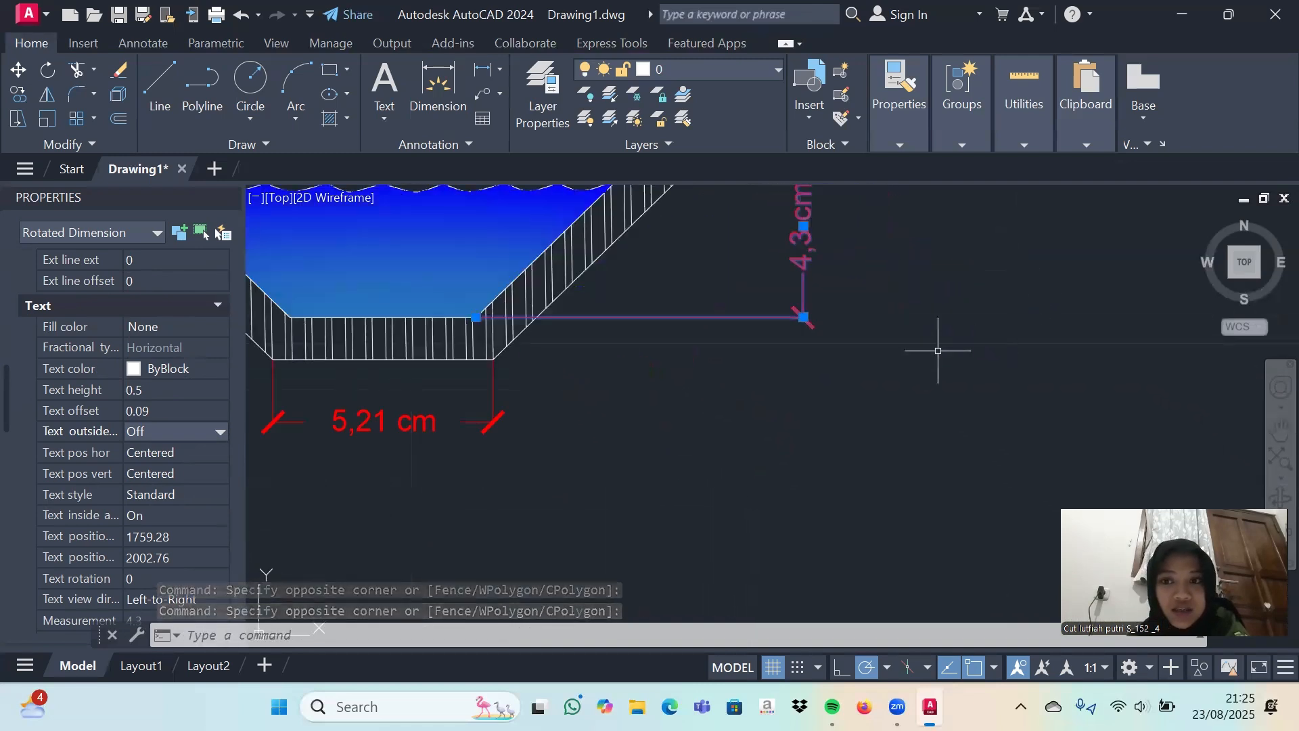
scroll(936, 353, "down", 2)
middle_click_drag(937, 354, 1006, 288)
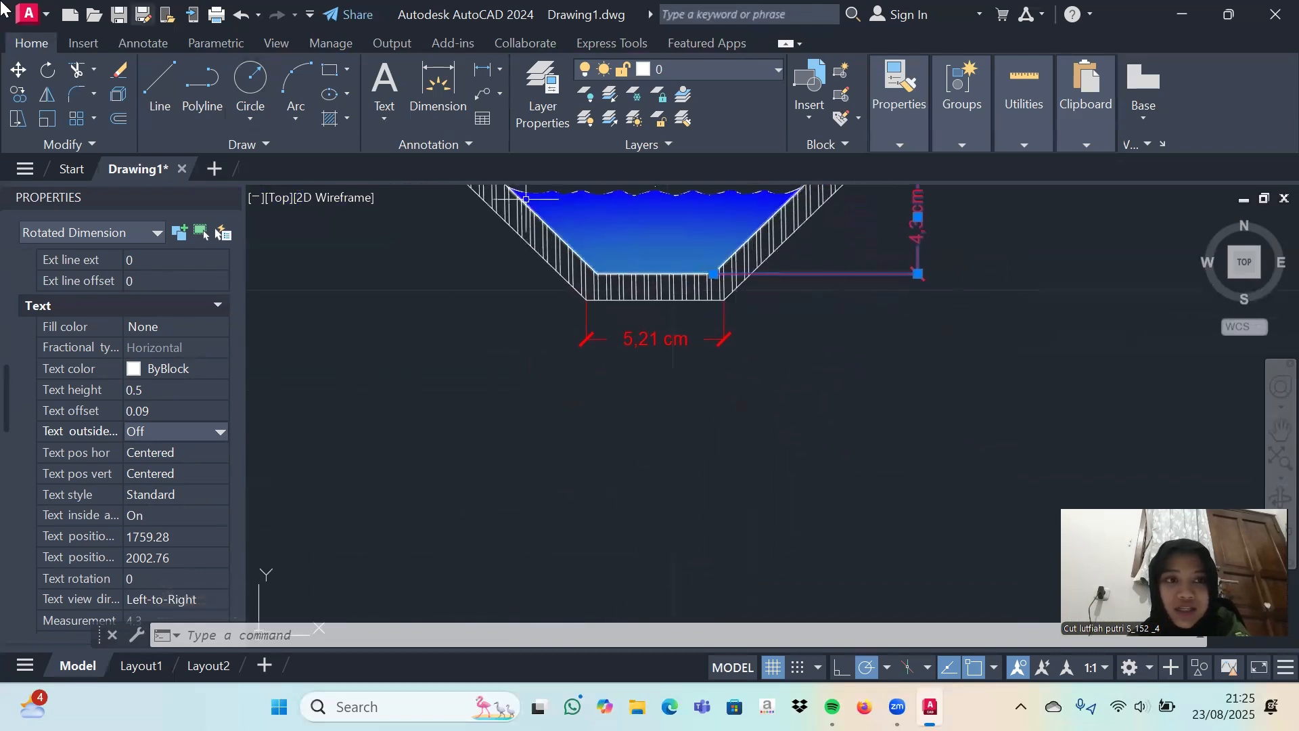
left_click(249, 78)
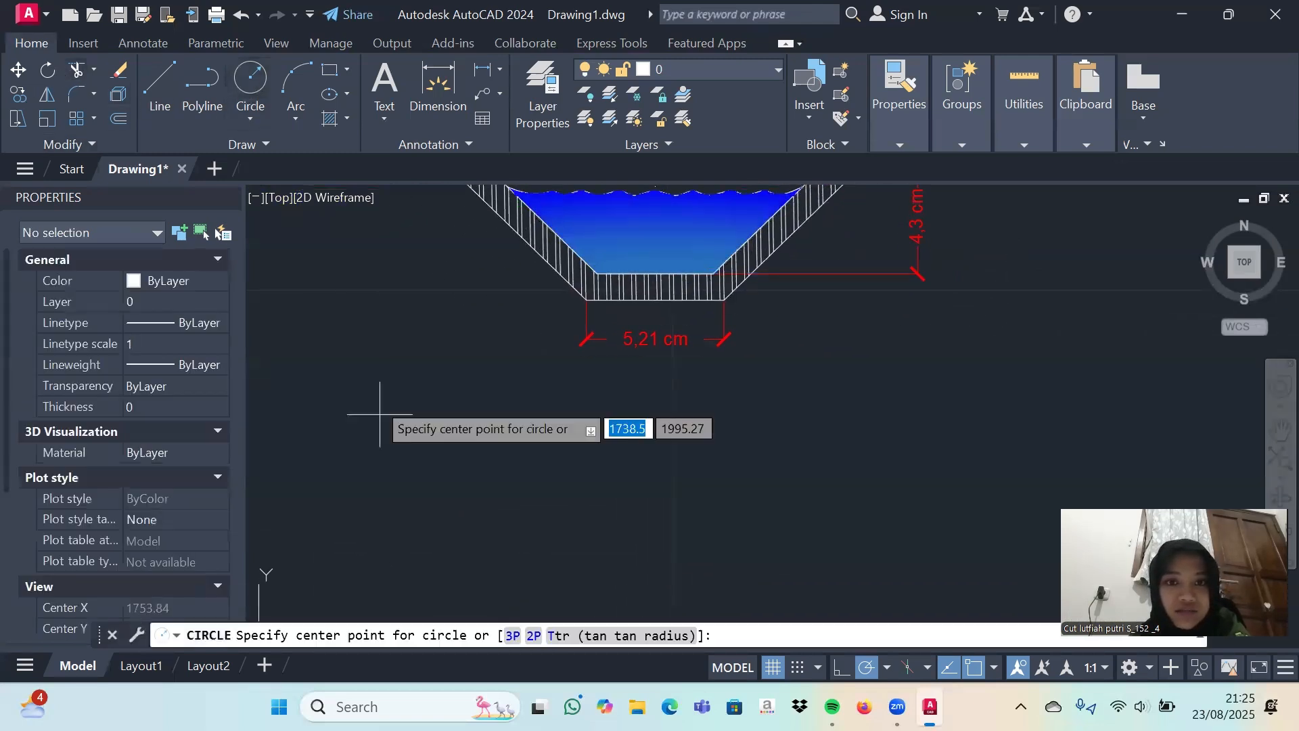
left_click(418, 410)
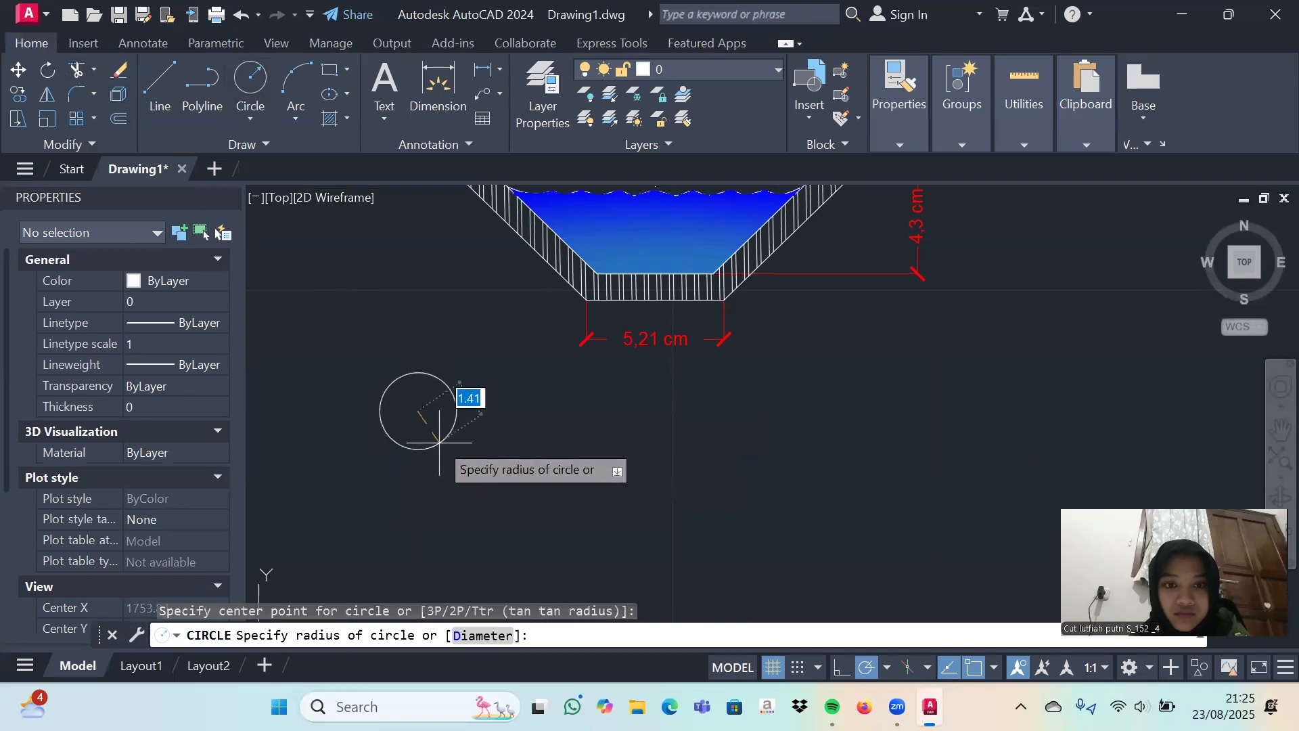
left_click(438, 440)
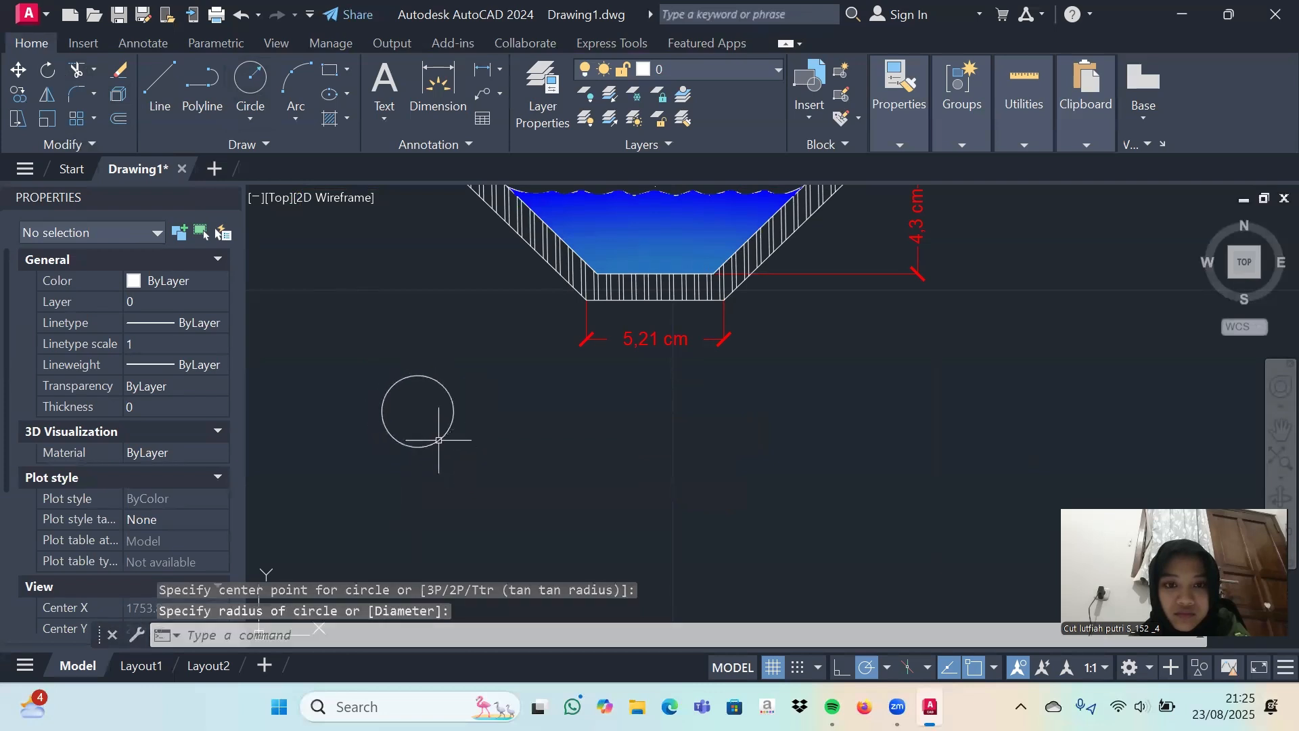
Draw a horizontal line from the circle's left quadrant through its centre, ending beneath the right end of the bottom width dimension.
left_click(161, 79)
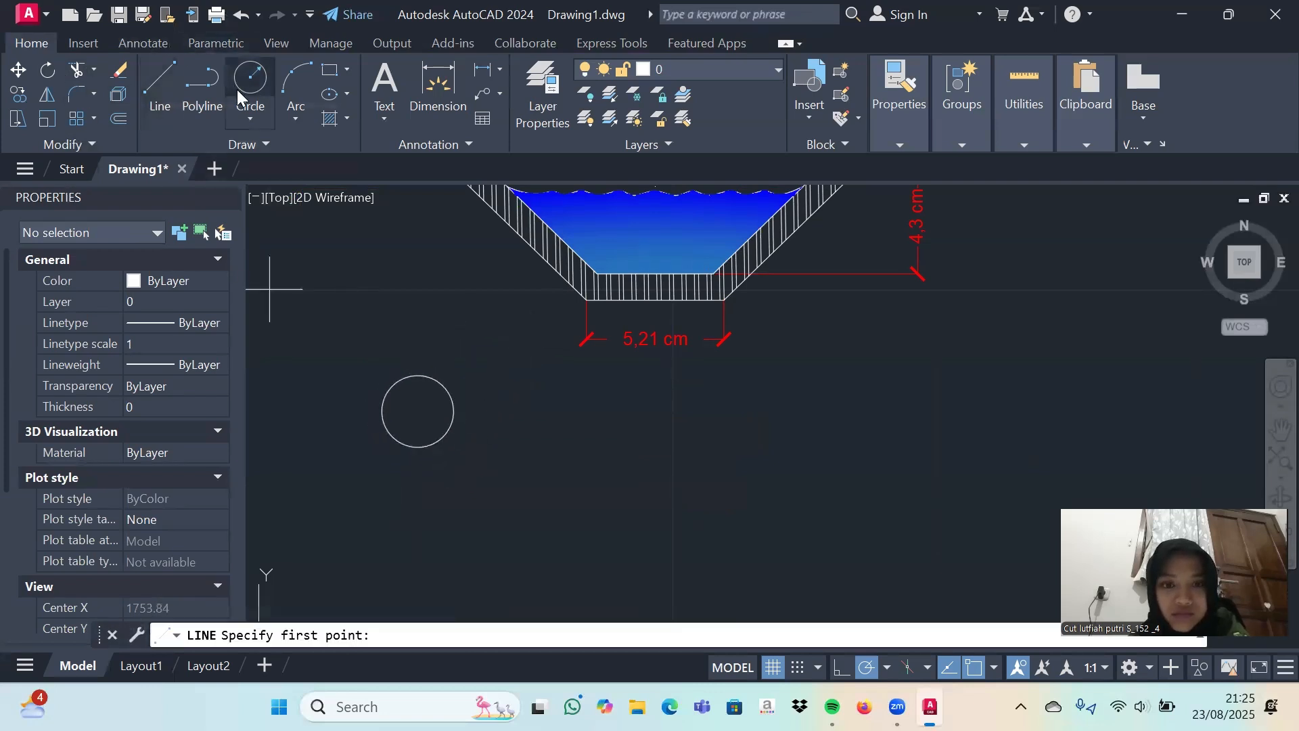
left_click(383, 411)
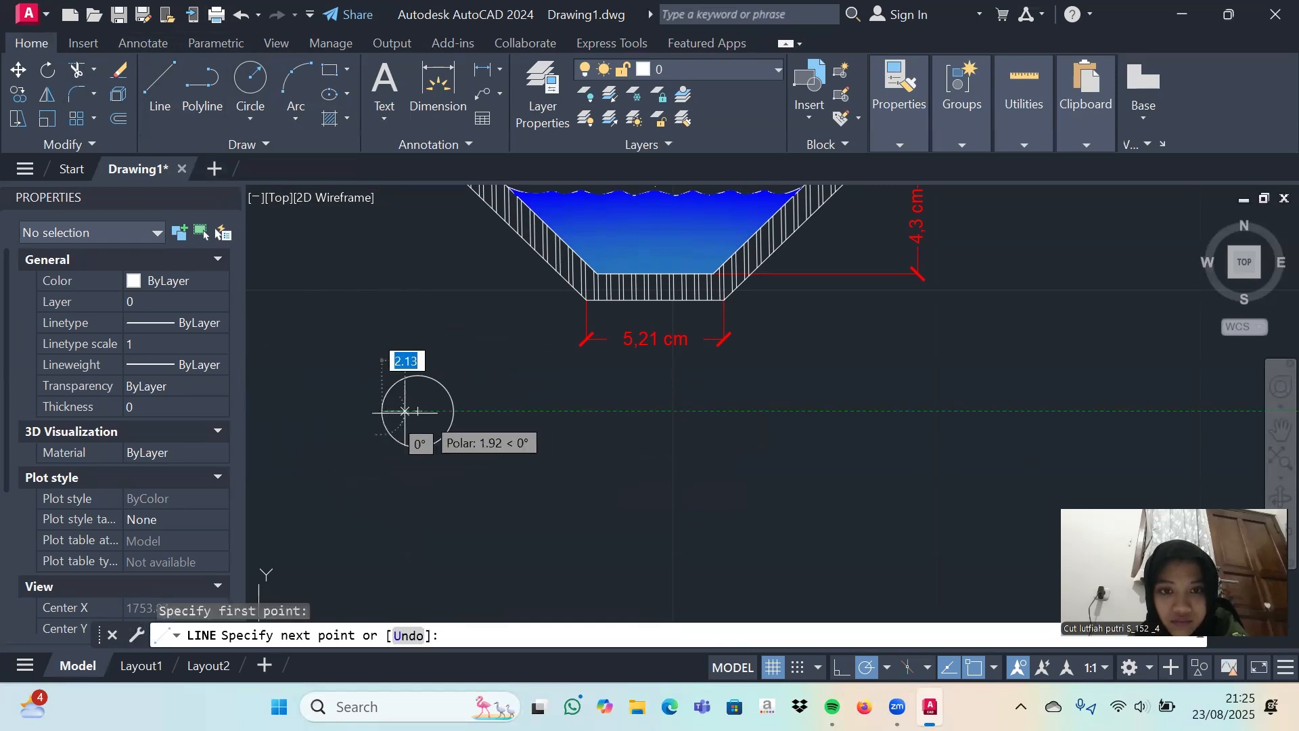
left_click(723, 411)
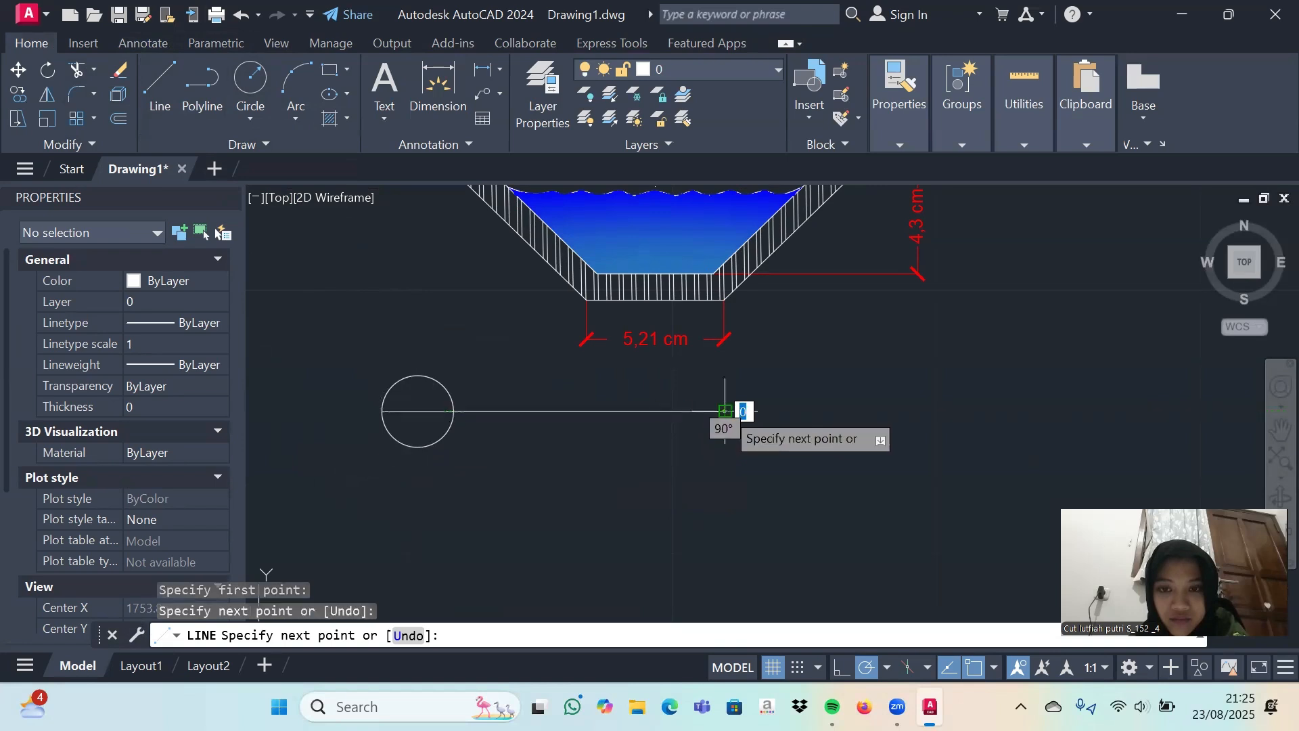
key("Escape")
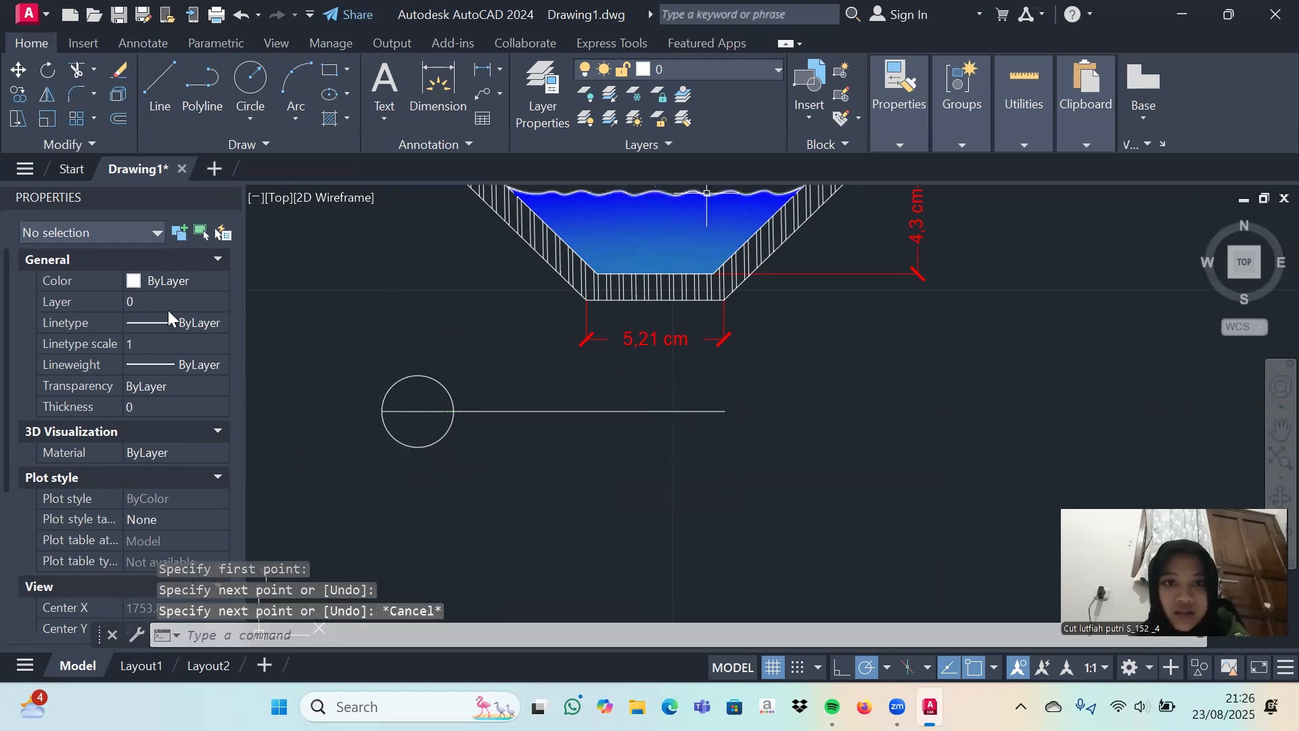
Add a multiline text reading "DD" over the circle.
left_click(382, 91)
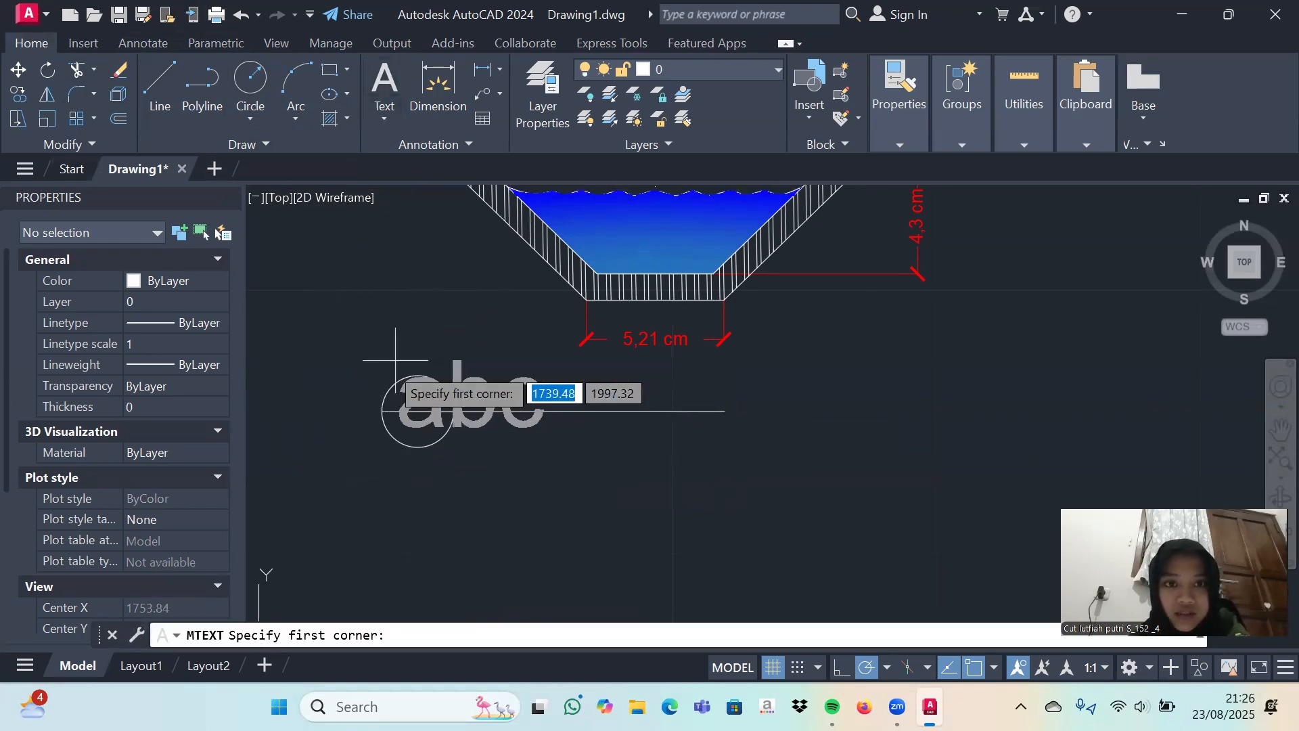
left_click(374, 353)
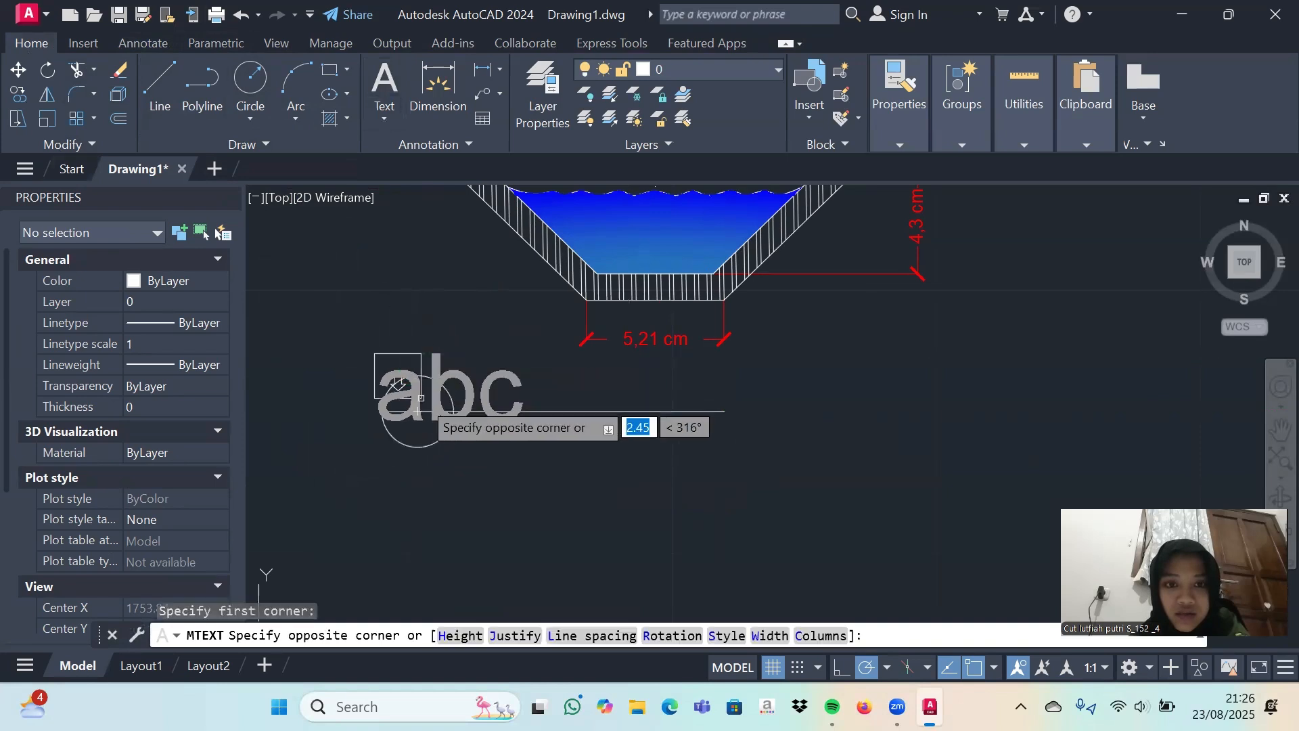
left_click(553, 436)
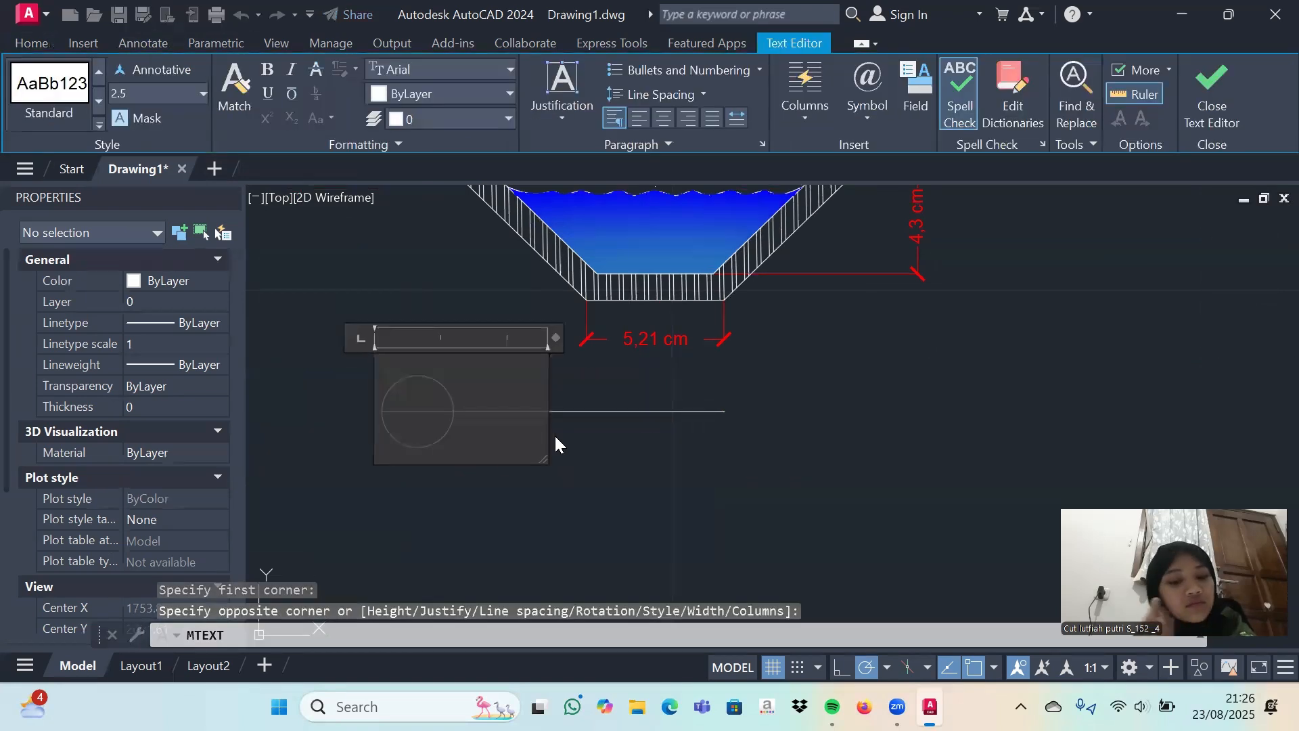
type("DD")
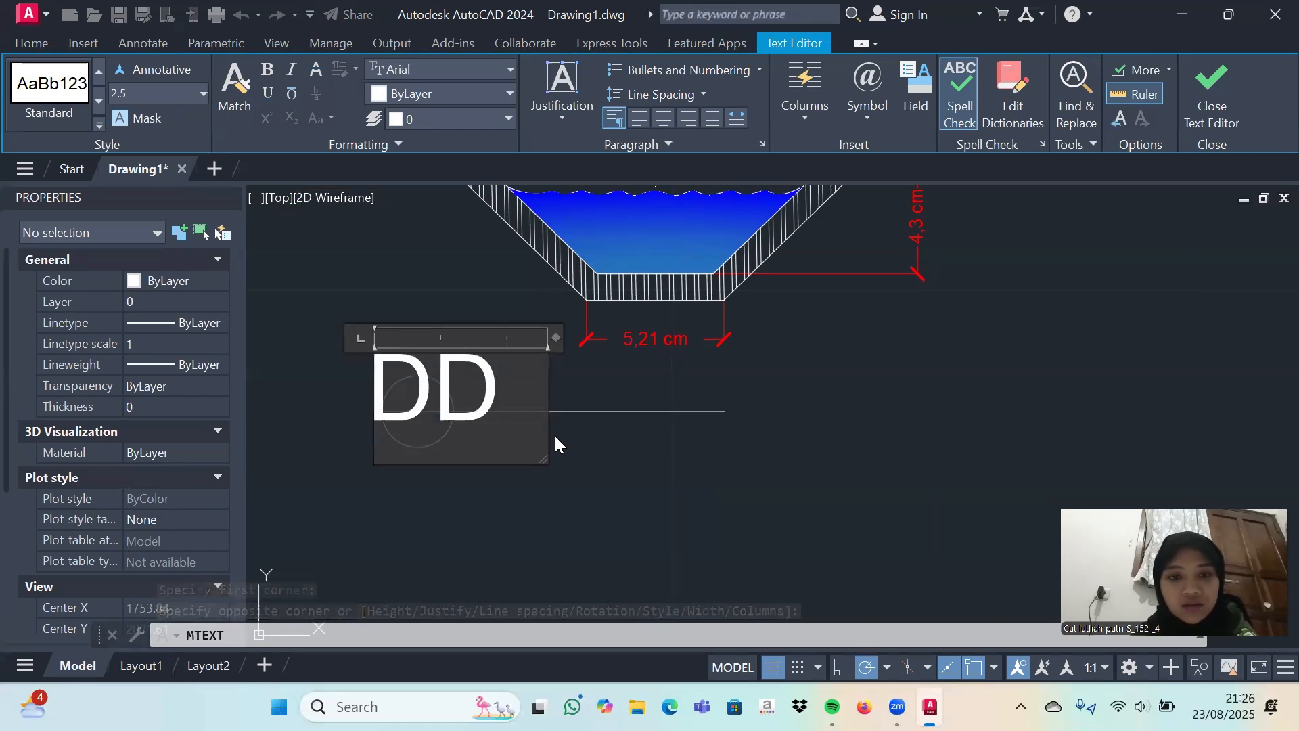
key("Return")
key("BackSpace")
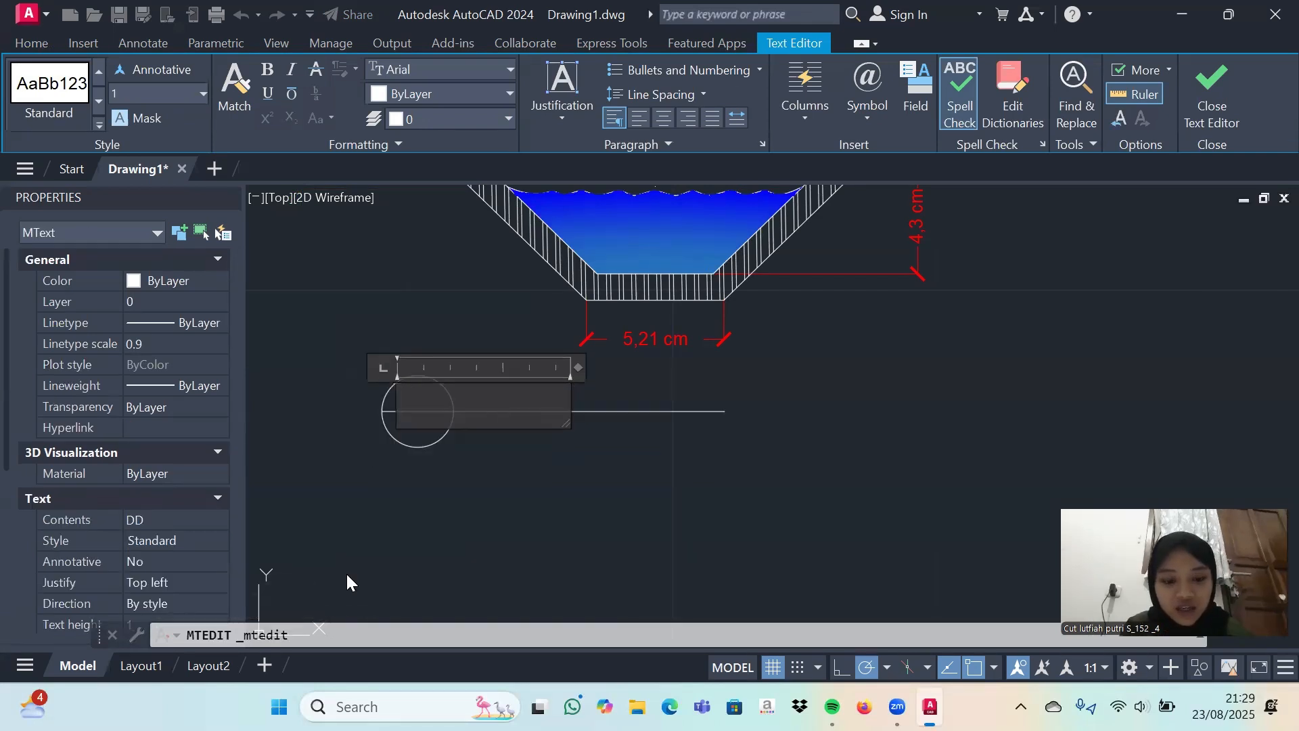
type("DD")
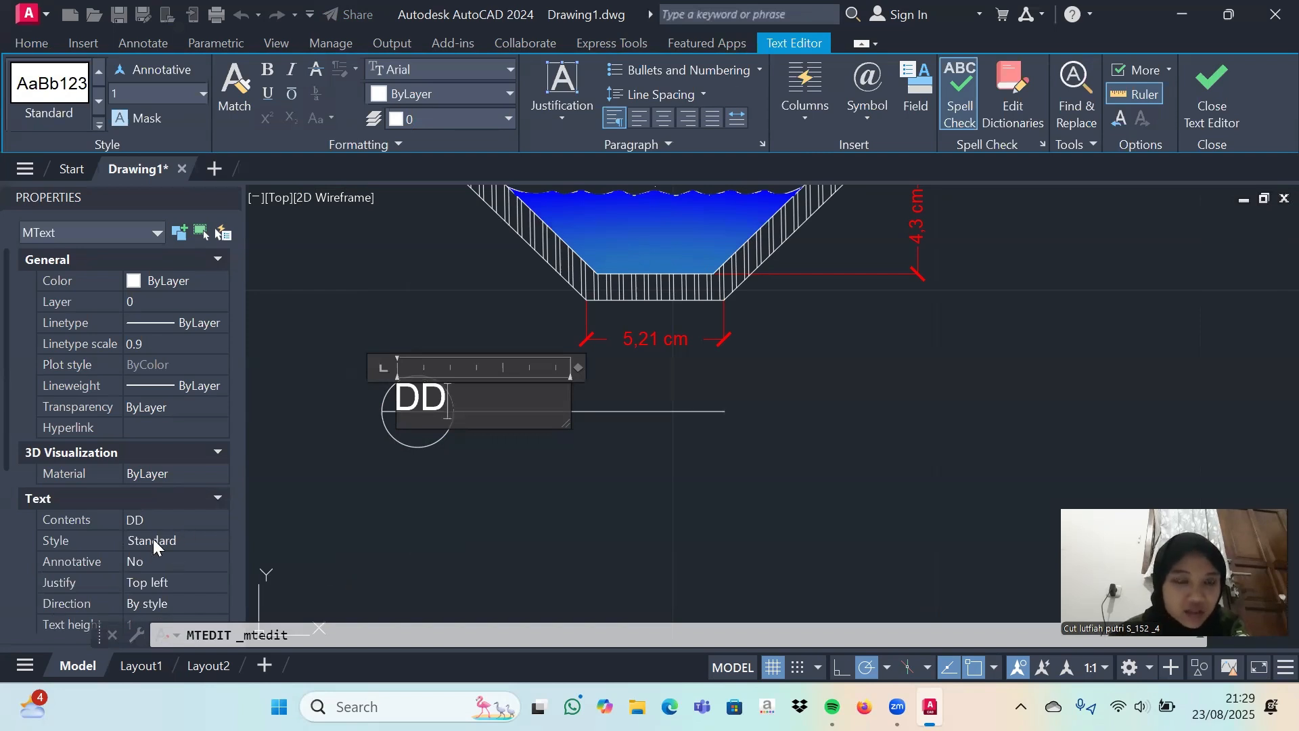
Set the text height of "DD" to 0.7 and centre it in the upper half of the circle.
left_click(204, 92)
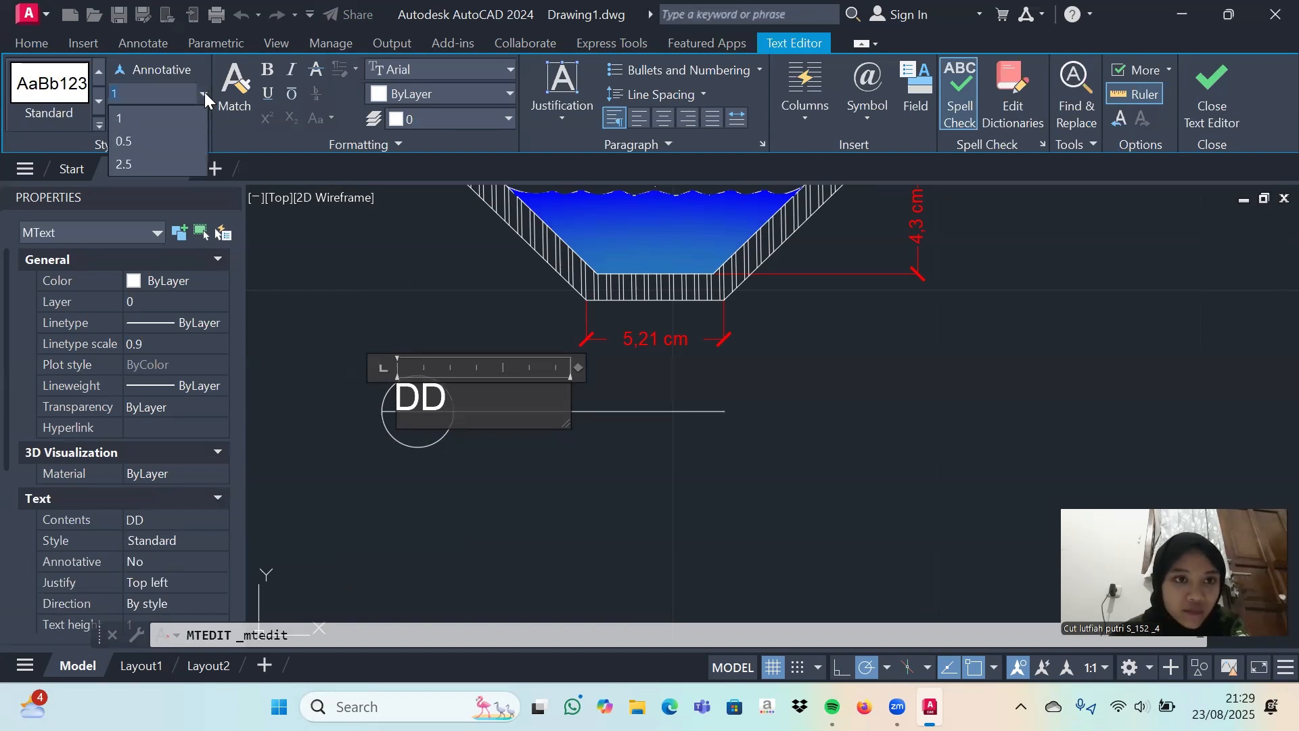
left_click(181, 136)
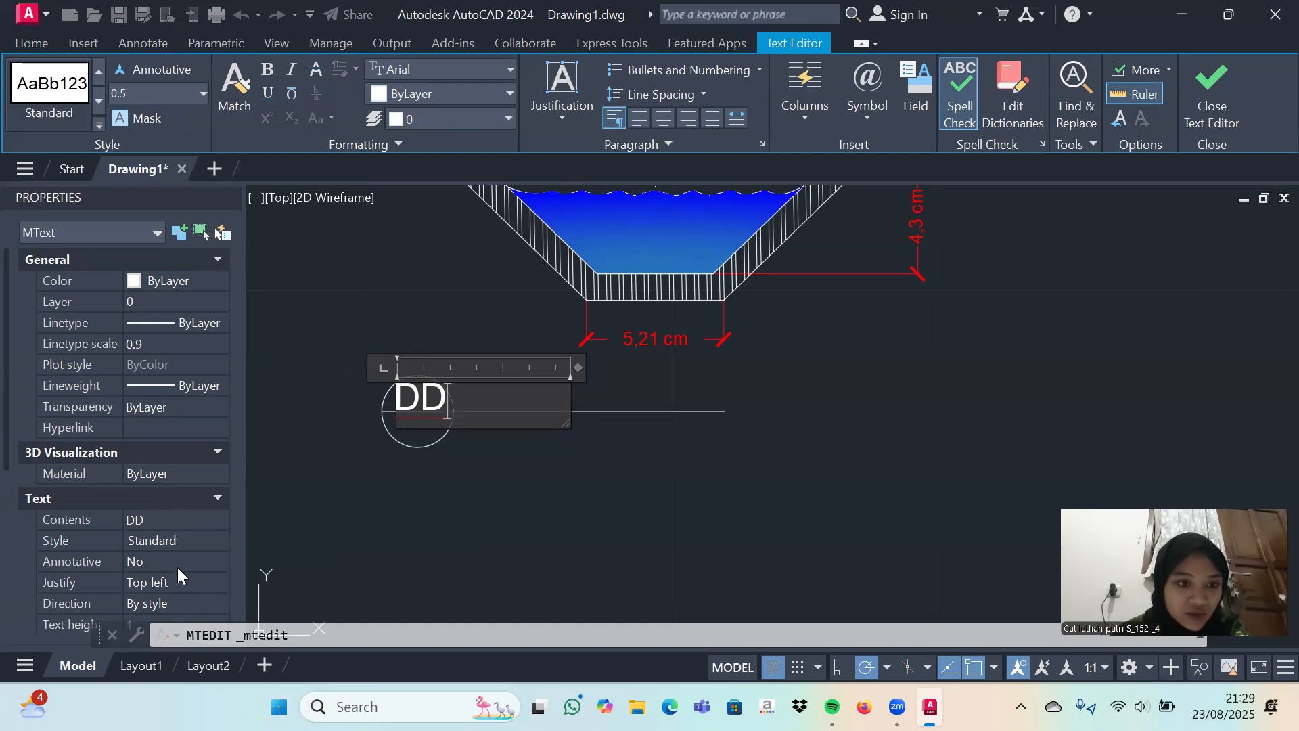
left_click(299, 421)
left_click(387, 411)
scroll(175, 409, "down", 3)
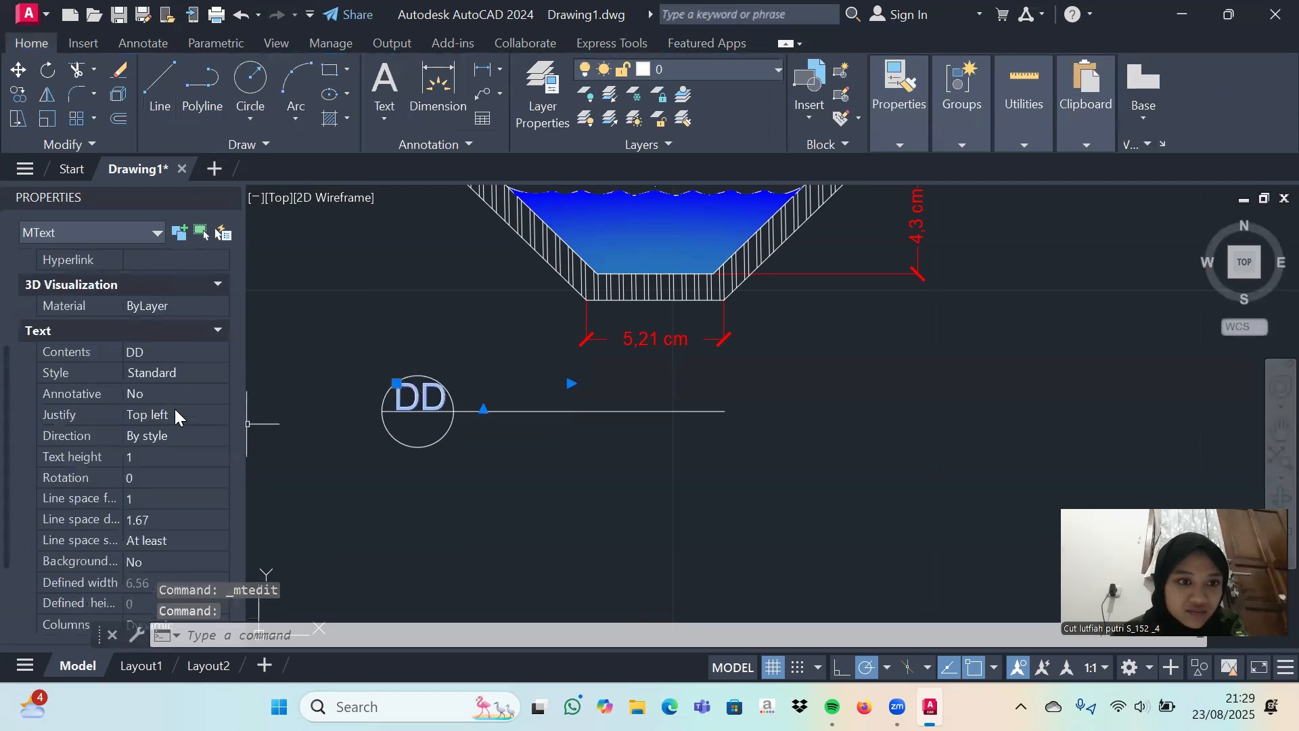
left_click(171, 452)
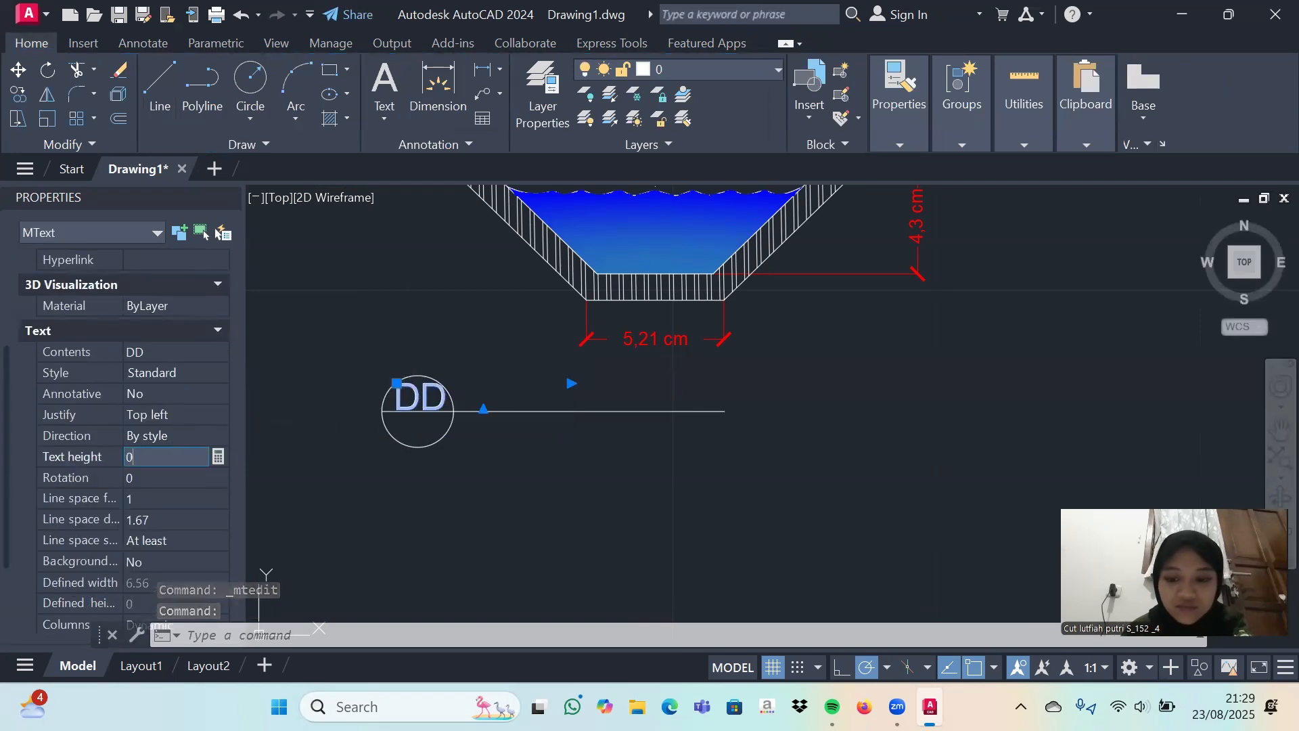
key("Tab")
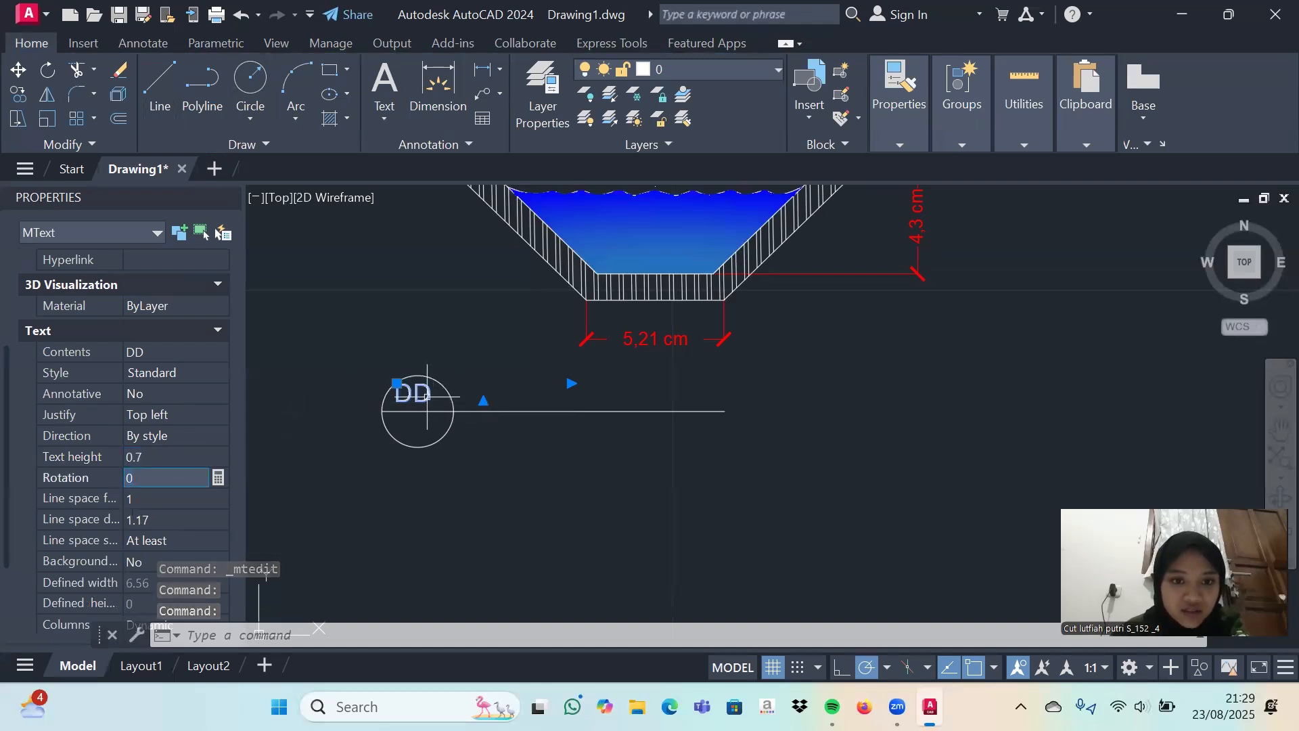
key("Escape")
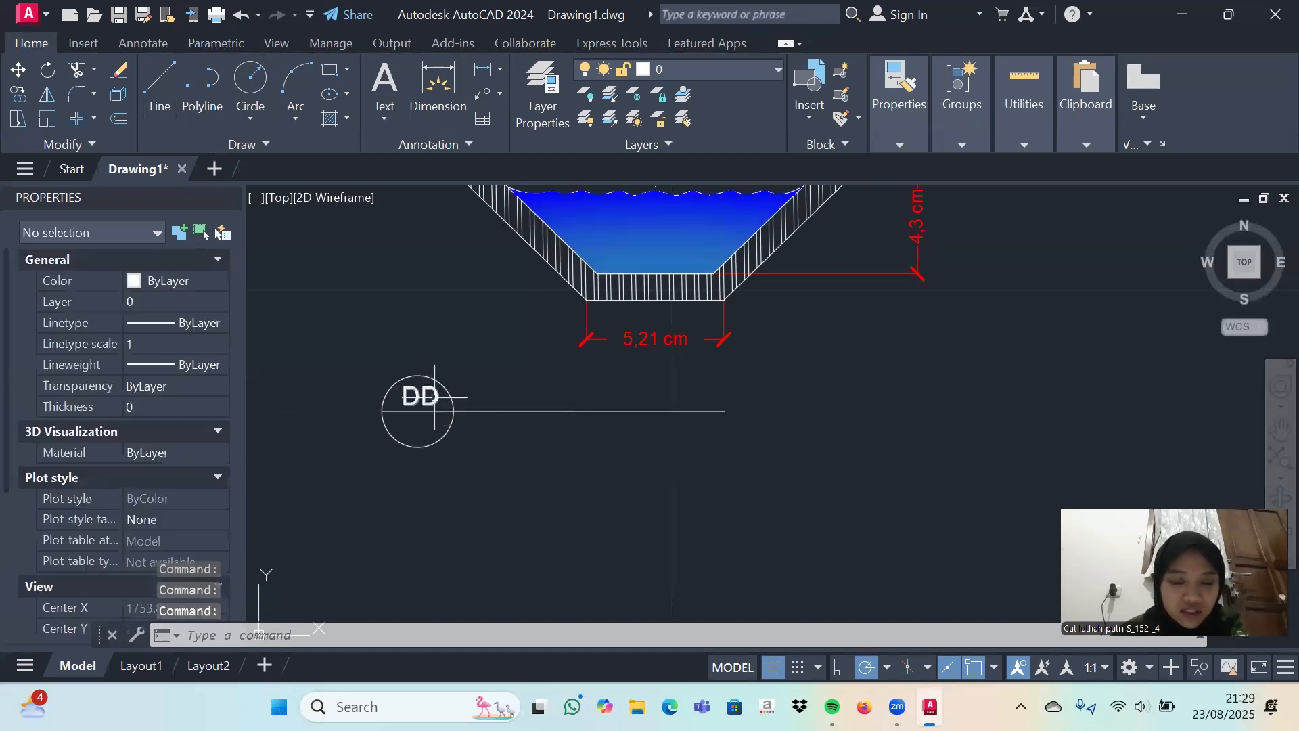
Add a multiline text reading "01" over the lower half of the circle.
left_click(384, 80)
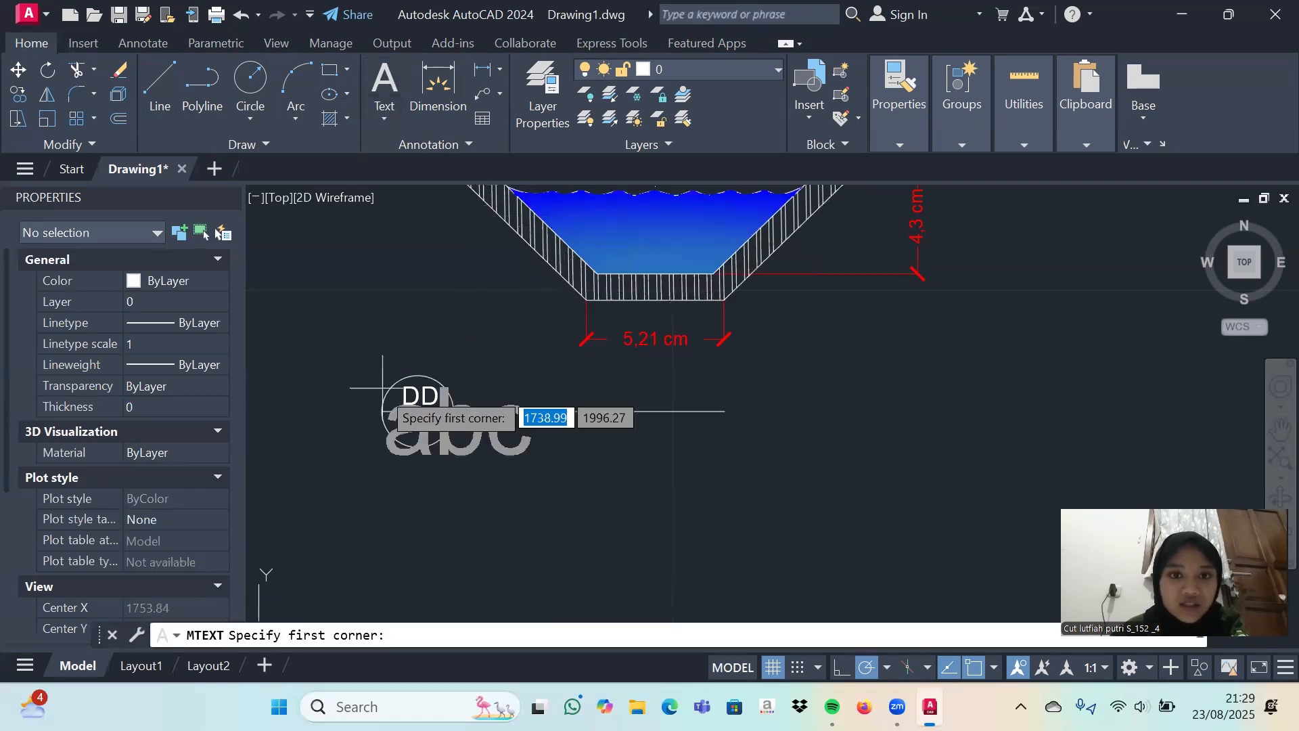
left_click(346, 410)
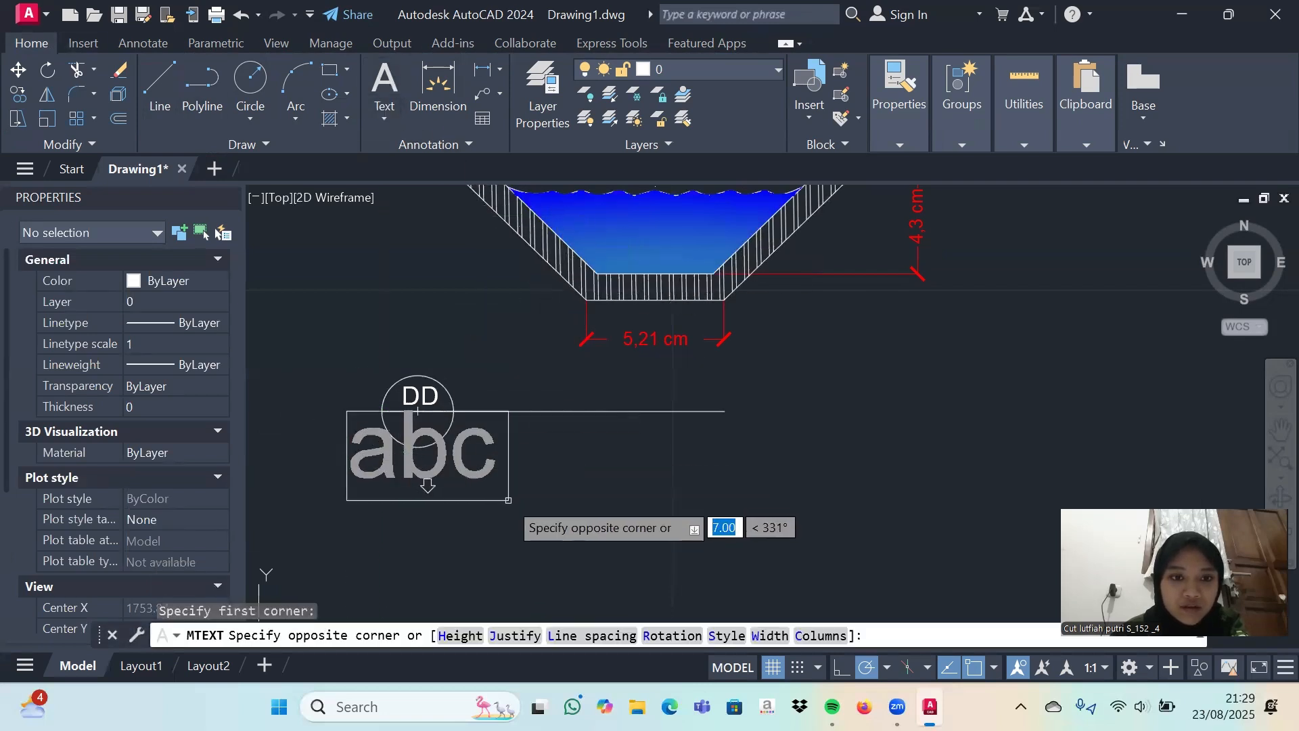
type("01")
key("Return")
type("01")
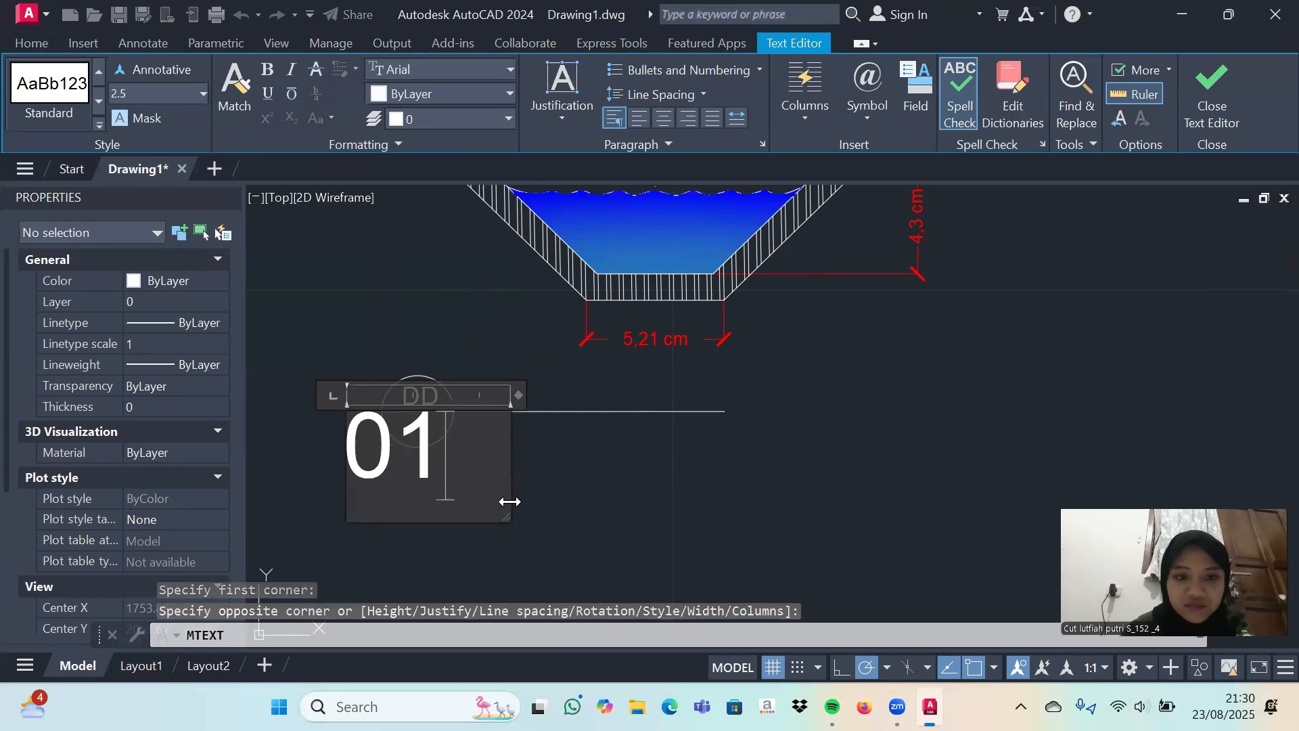
left_click(541, 484)
Set the text height of "01" to 0.7 and move it into the lower half of the circle.
left_click(428, 467)
scroll(149, 368, "down", 3)
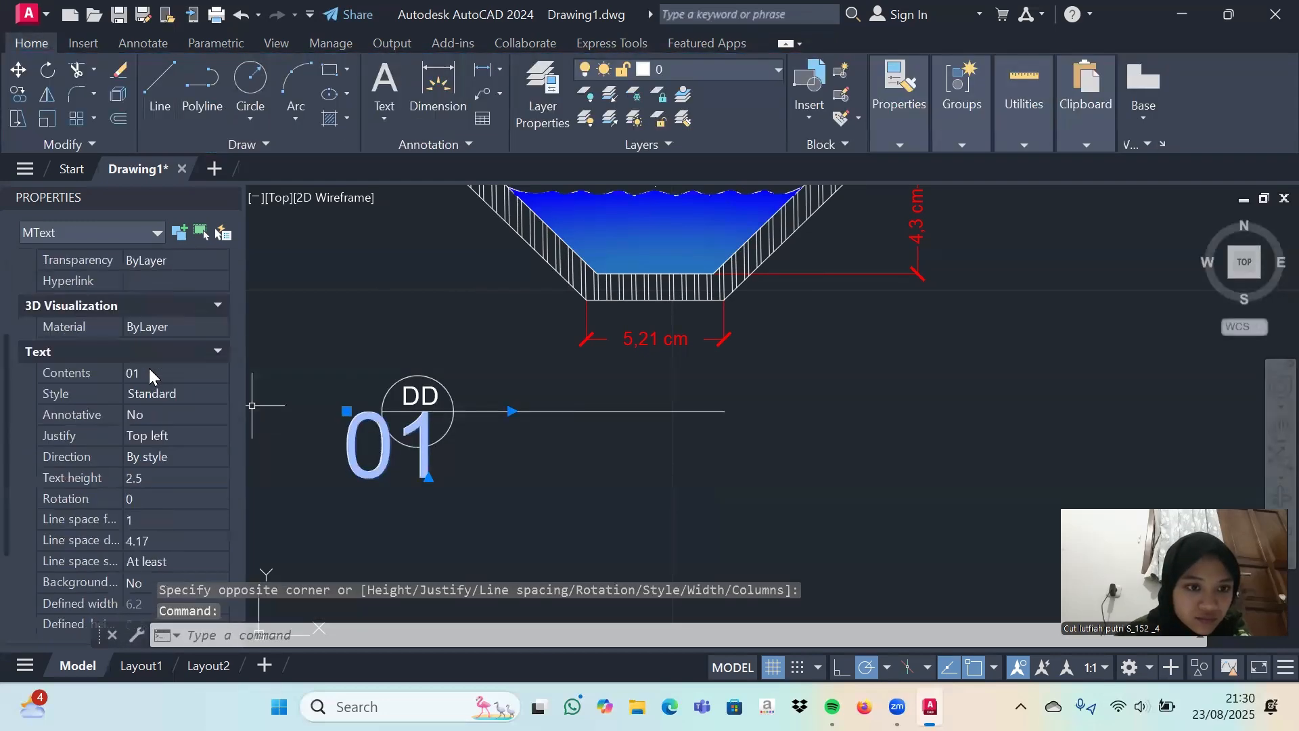
scroll(158, 440, "up", 1)
scroll(158, 445, "down", 1)
left_click(172, 476)
type("0.7")
key("Return")
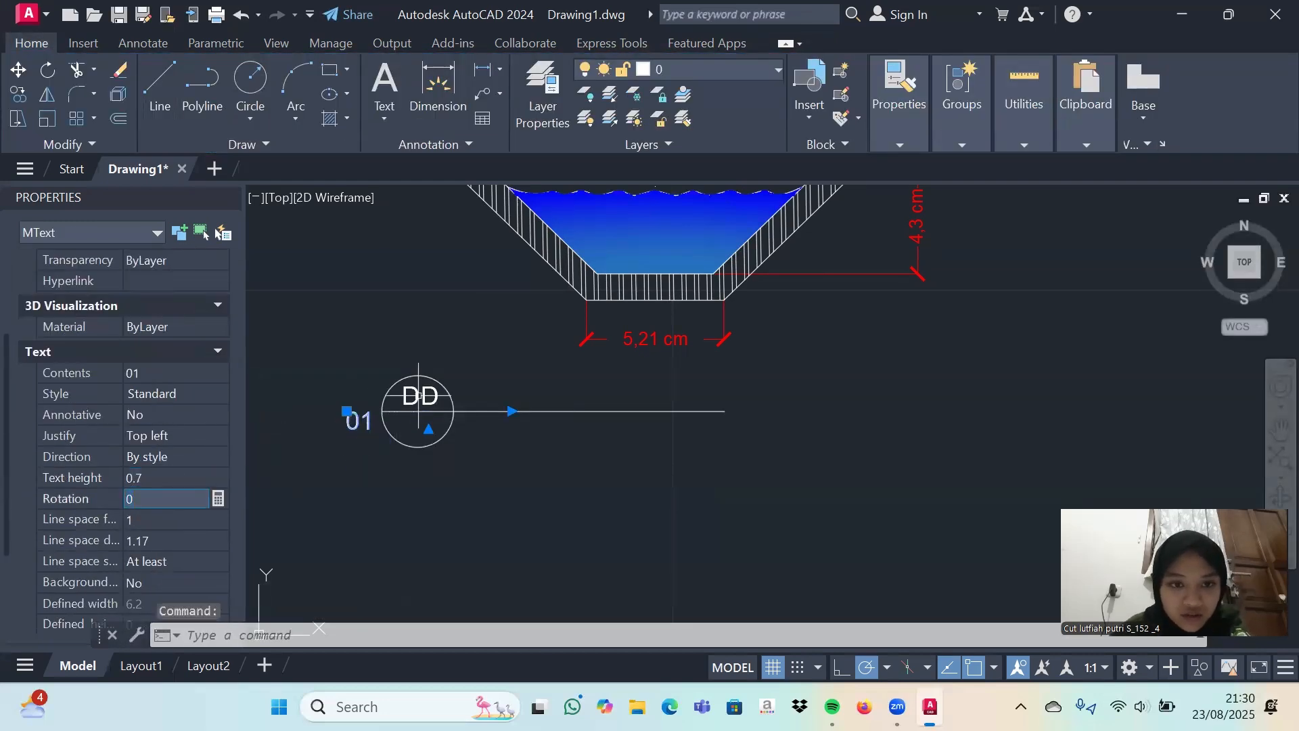
left_click_drag(369, 427, 428, 433)
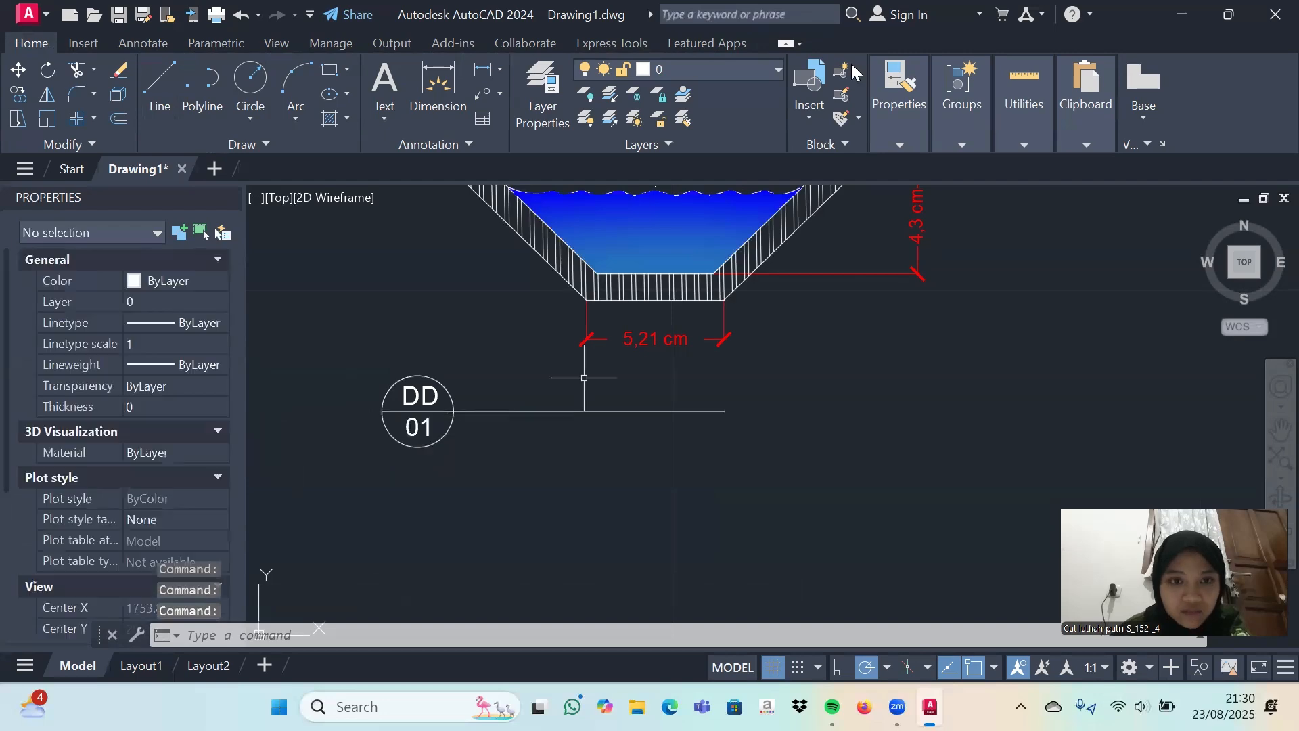
left_click(389, 82)
left_click(364, 318)
left_click(604, 417)
type("S")
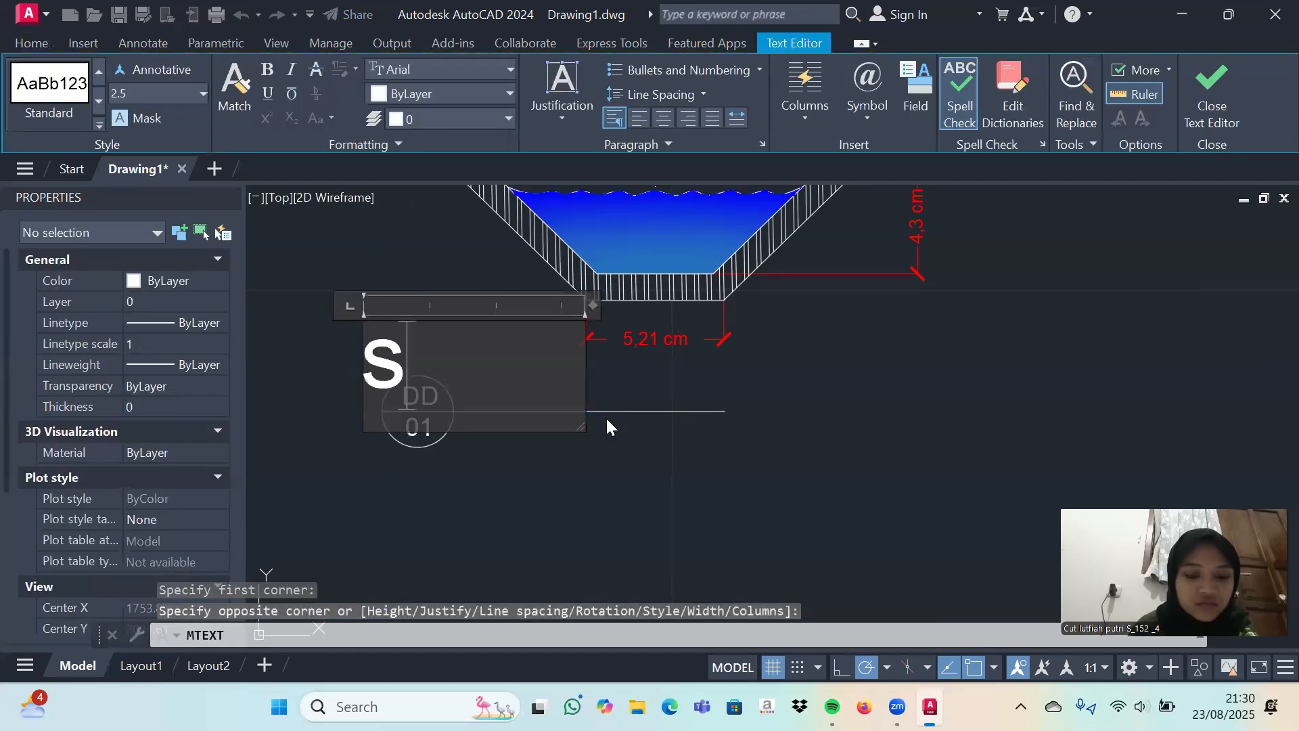
key("BackSpace")
left_click(606, 416)
Add a multiline text reading "SECTION TAMPAK DEPAN" across the channel section.
scroll(777, 471, "down", 2)
left_click(385, 81)
left_click(349, 319)
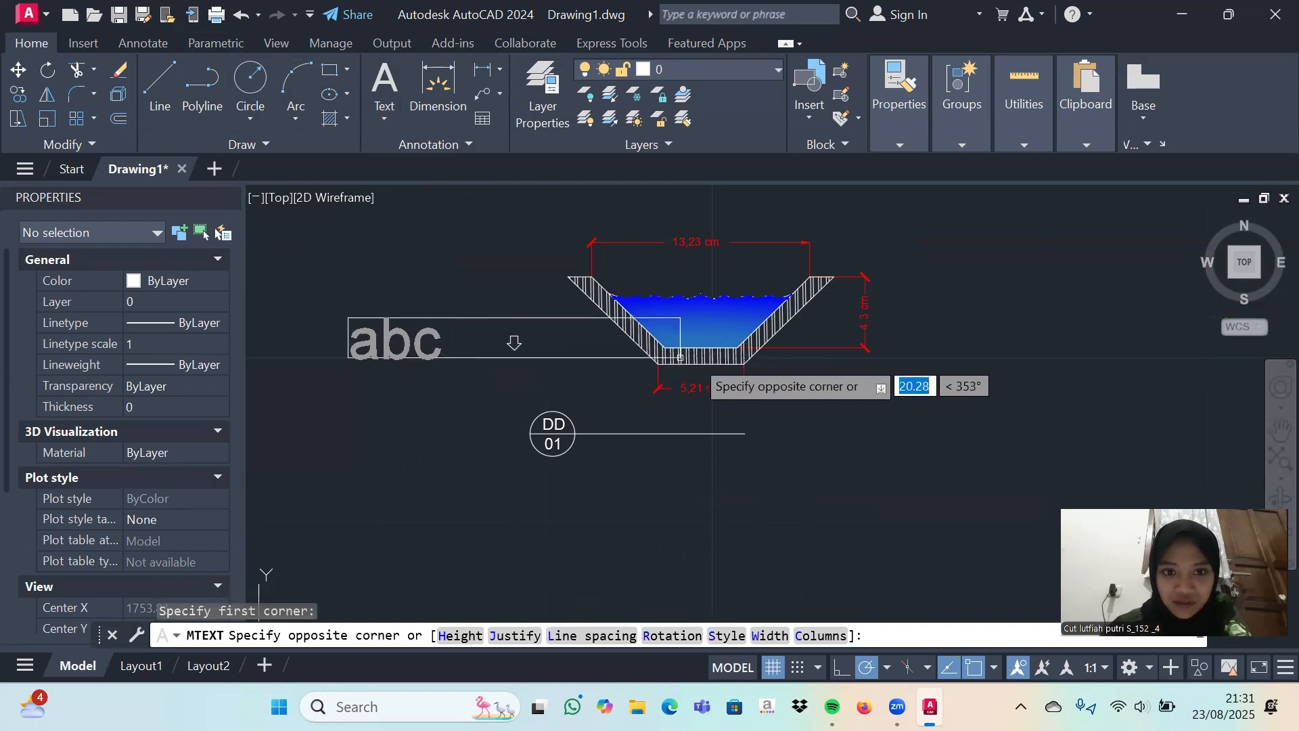
left_click(1070, 370)
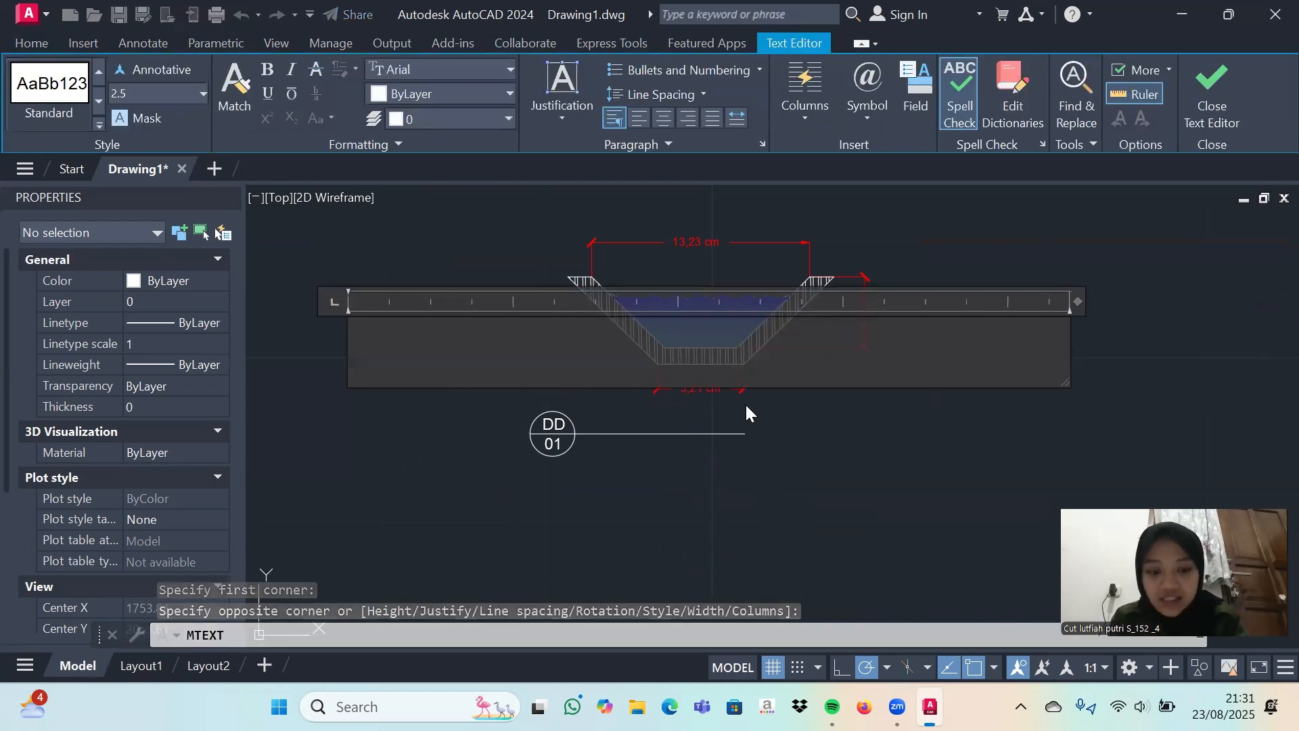
type("SECTIO")
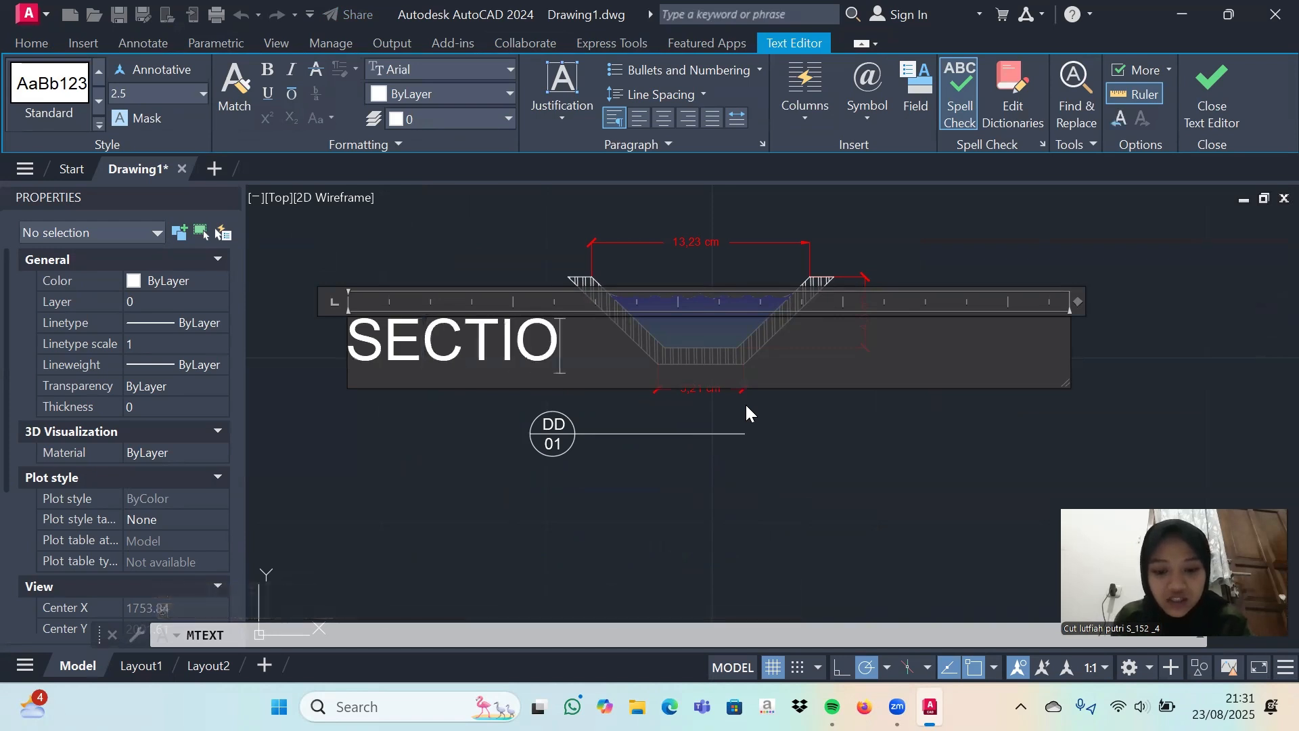
type("N TAMPAK DE")
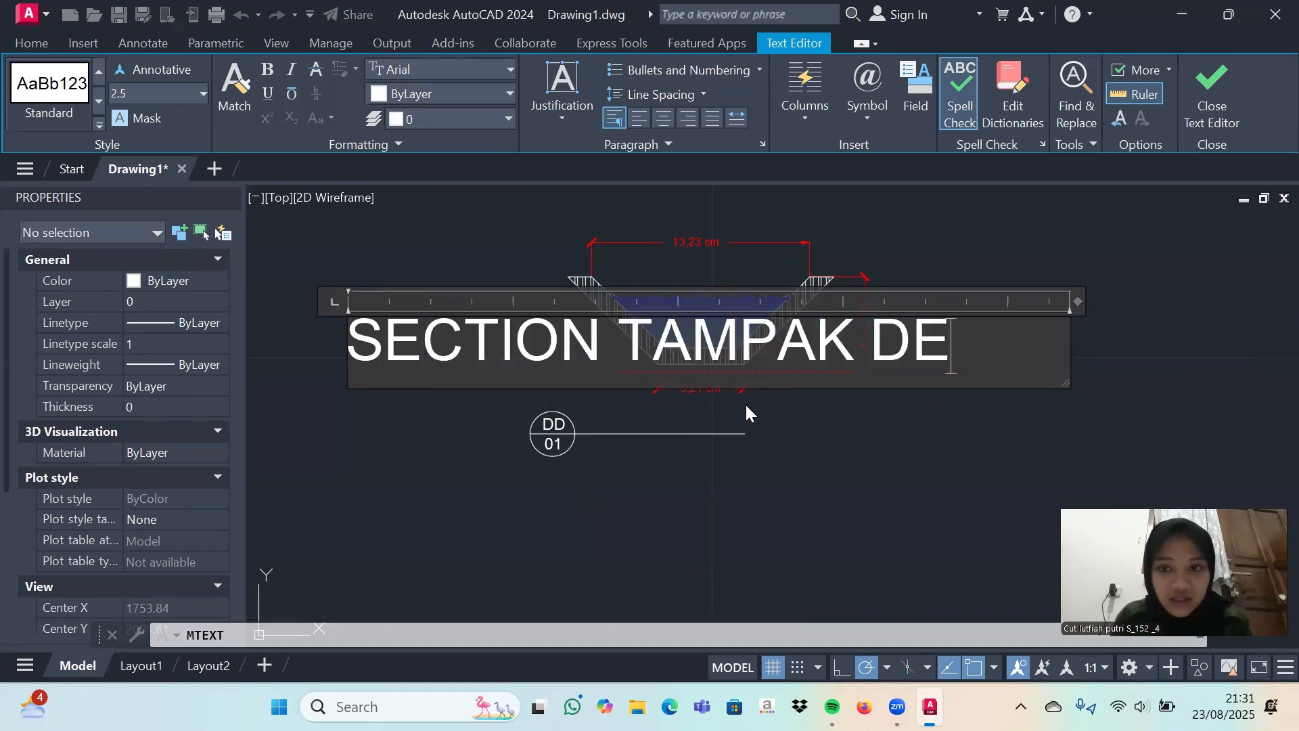
type("PAN")
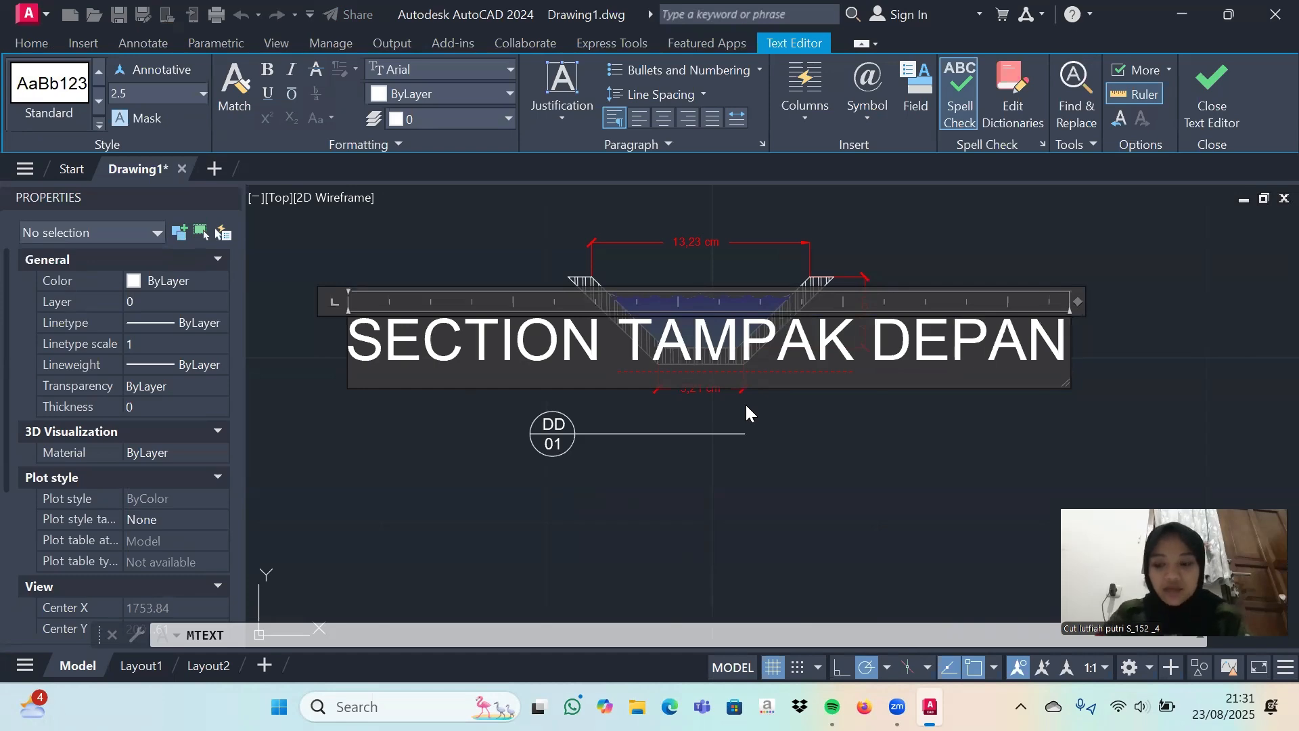
left_click(812, 471)
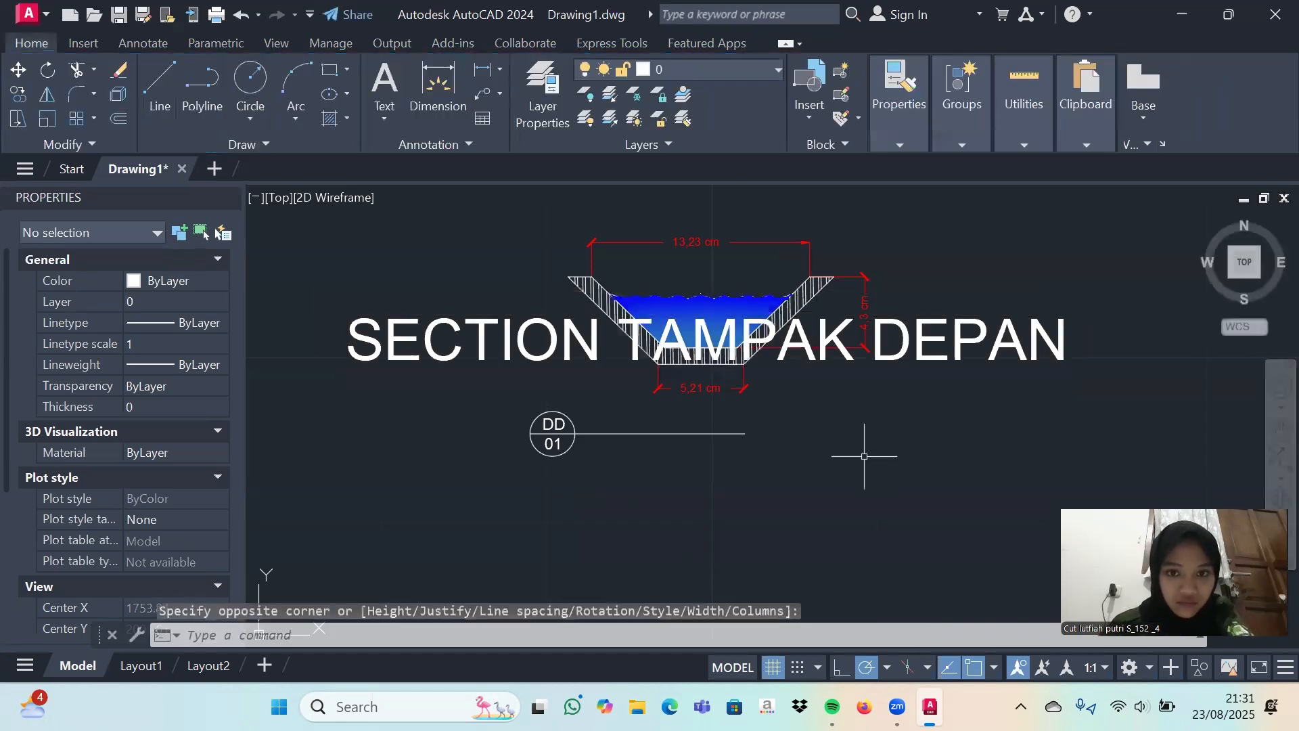
Set the text height of "SECTION TAMPAK DEPAN" to 0.7 and move it onto the title line beside the circle.
left_click(634, 353)
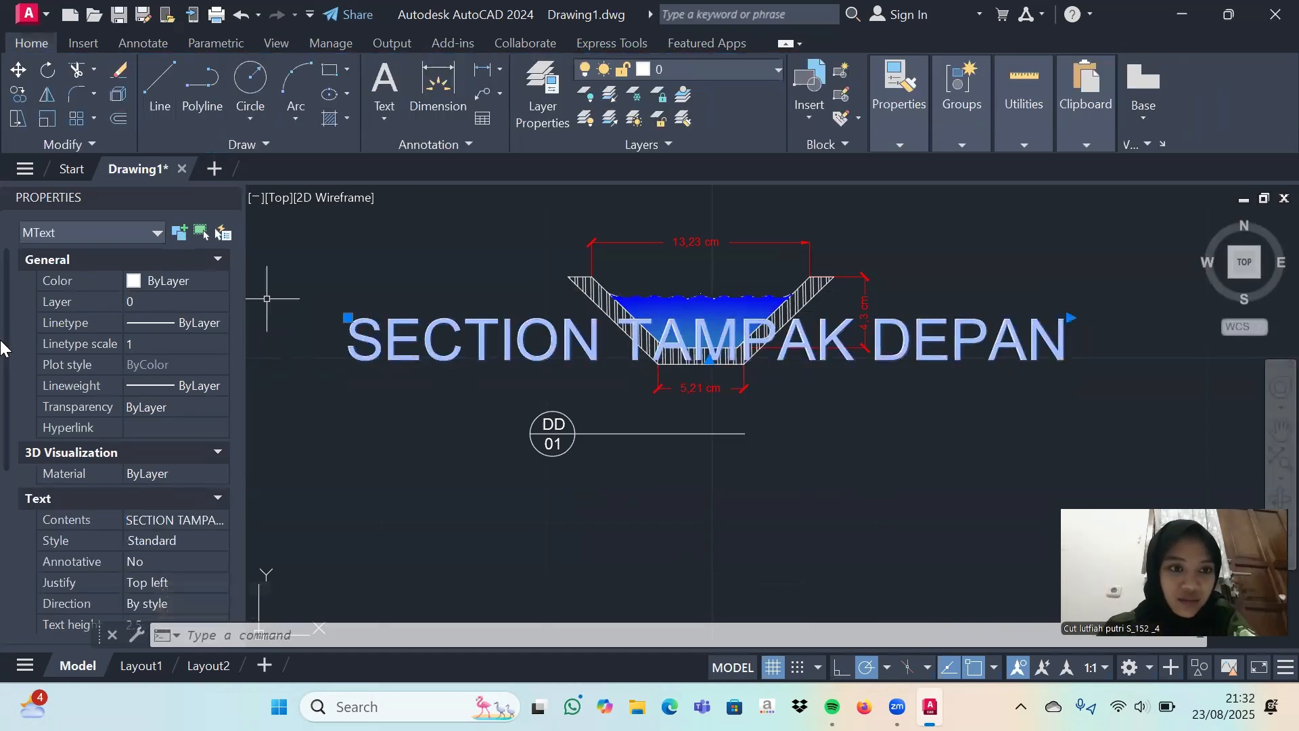
scroll(130, 454, "down", 3)
left_click(167, 540)
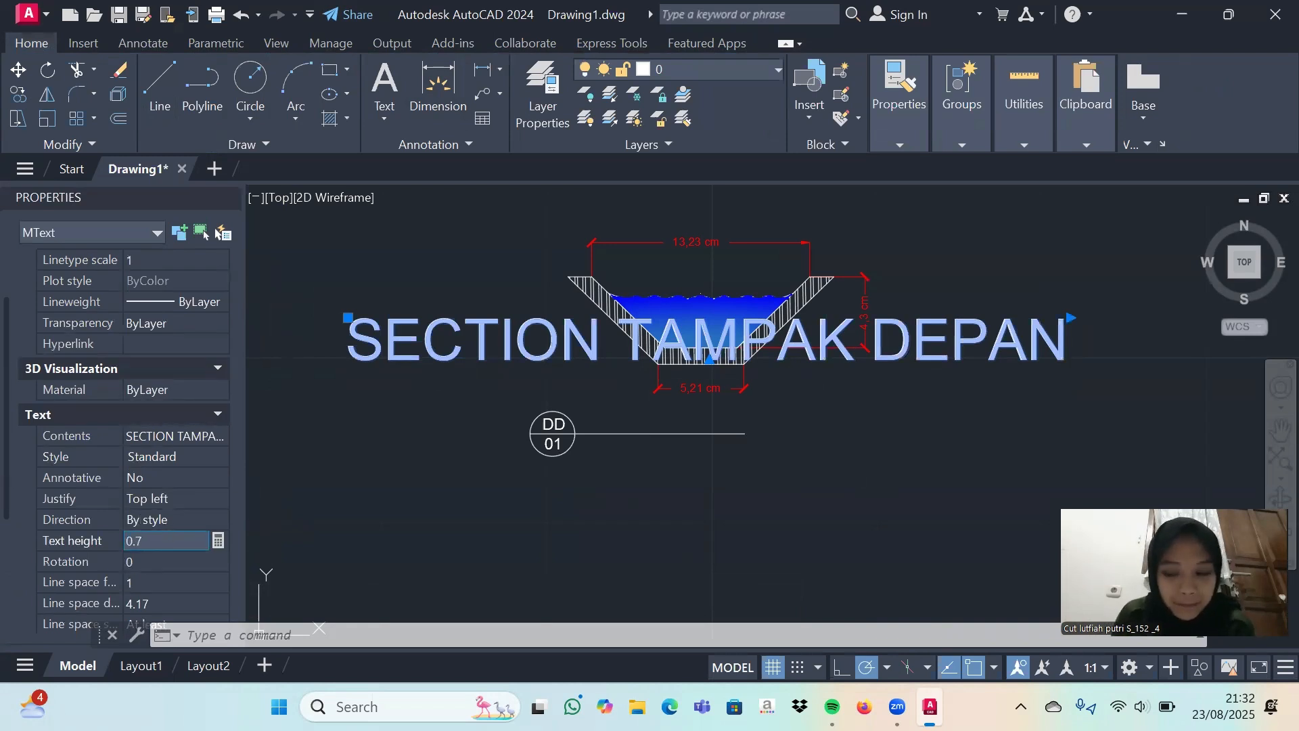
type("0.7")
key("Return")
left_click_drag(474, 326, 705, 433)
Stretch the free end of the title line to the end of the "SECTION TAMPAK DEPAN" text.
left_click(738, 437)
left_click(744, 434)
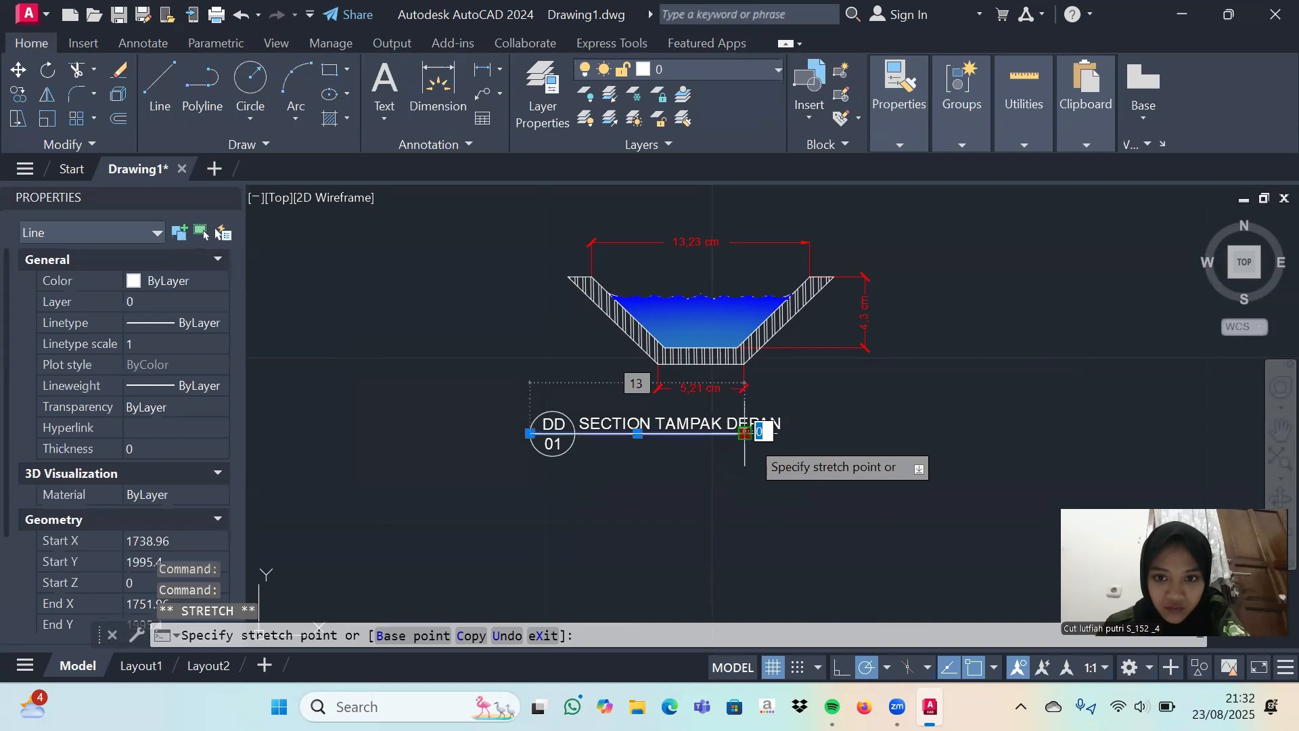
left_click(783, 433)
left_click(803, 453)
left_click(838, 462)
double_click(851, 418)
Add a multiline text reading "SKALA 1:50" beside the channel section.
left_click(384, 83)
left_click(307, 326)
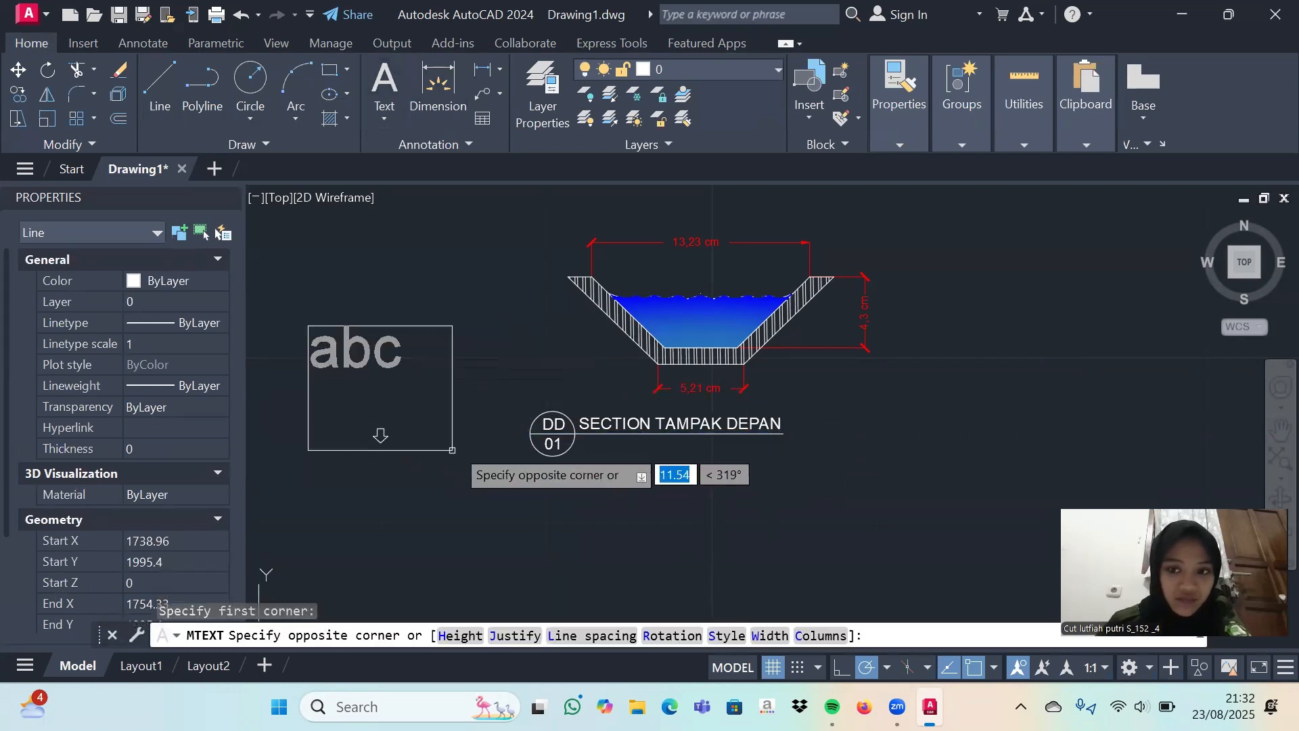
left_click(635, 383)
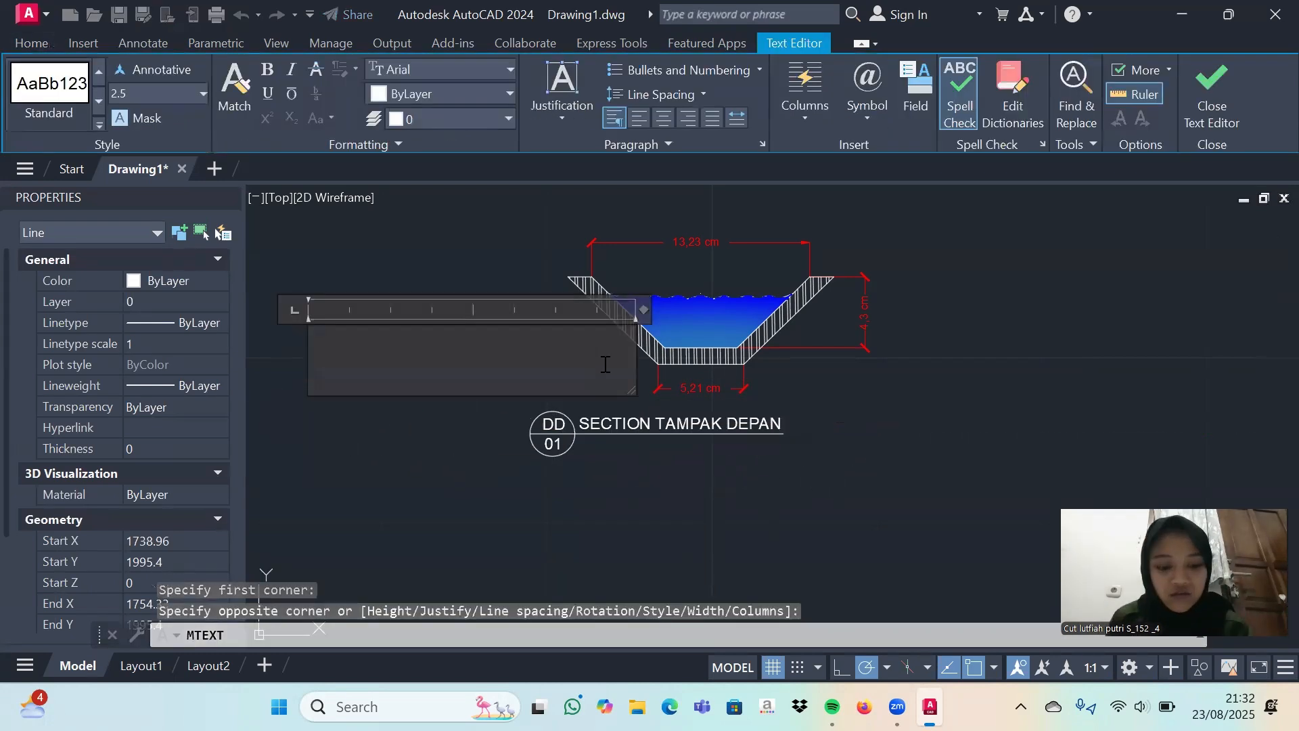
type("SKALA 1:50")
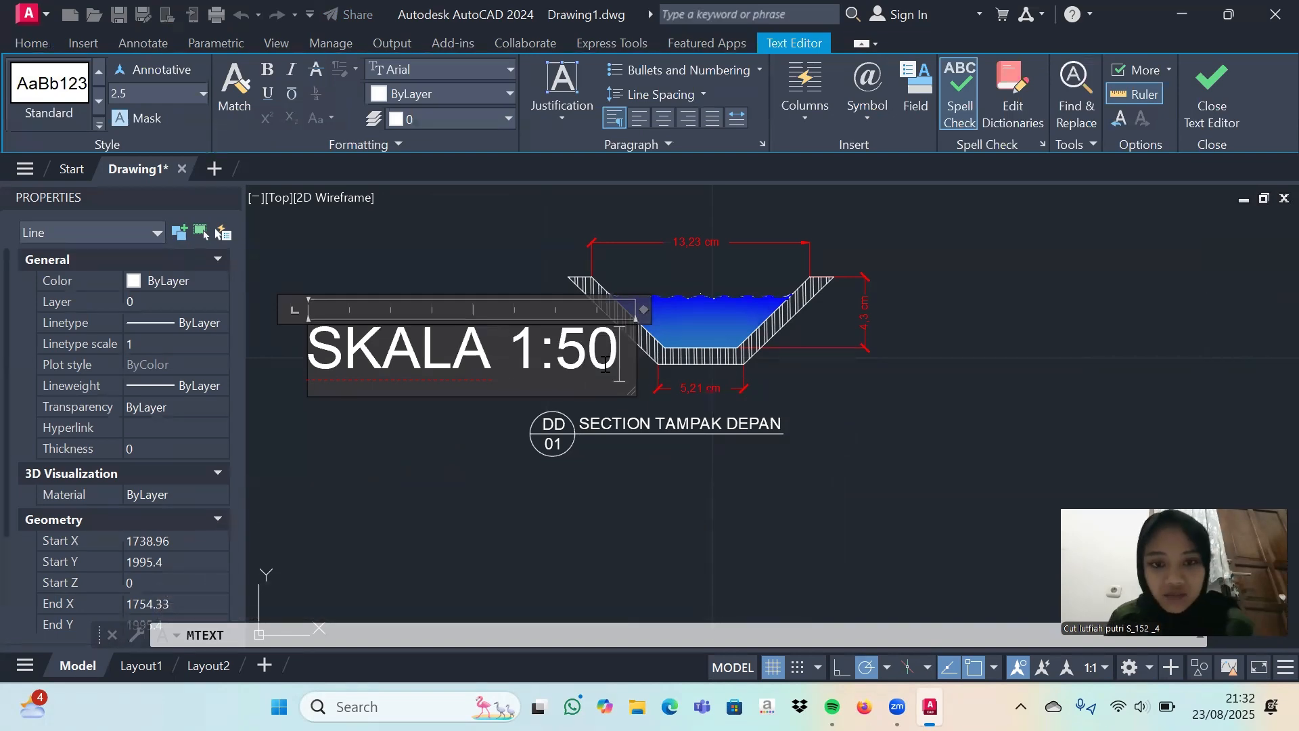
left_click(559, 266)
Set the text height of "SKALA 1:50" to 0.7 and move it below the title line, under "SECTION TAMPAK DEPAN".
left_click(526, 357)
scroll(165, 471, "down", 3)
left_click(168, 456)
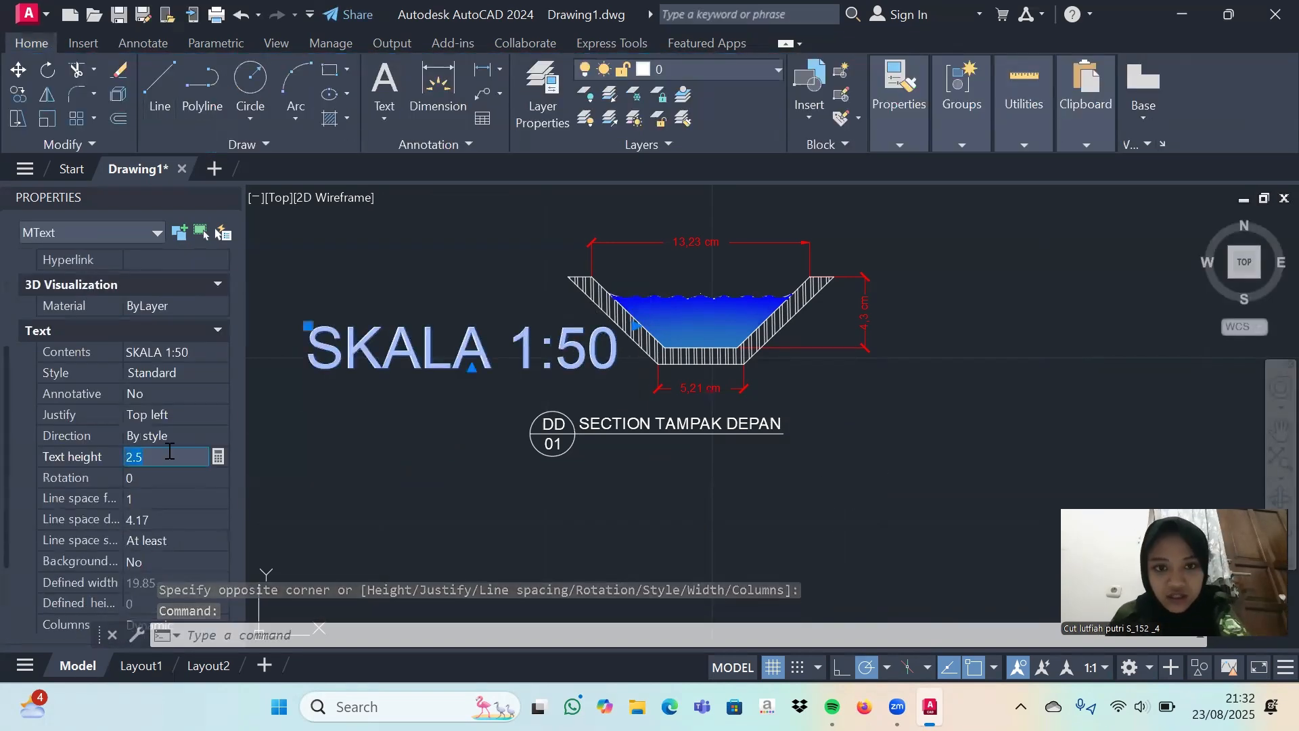
type("0.7")
key("Return")
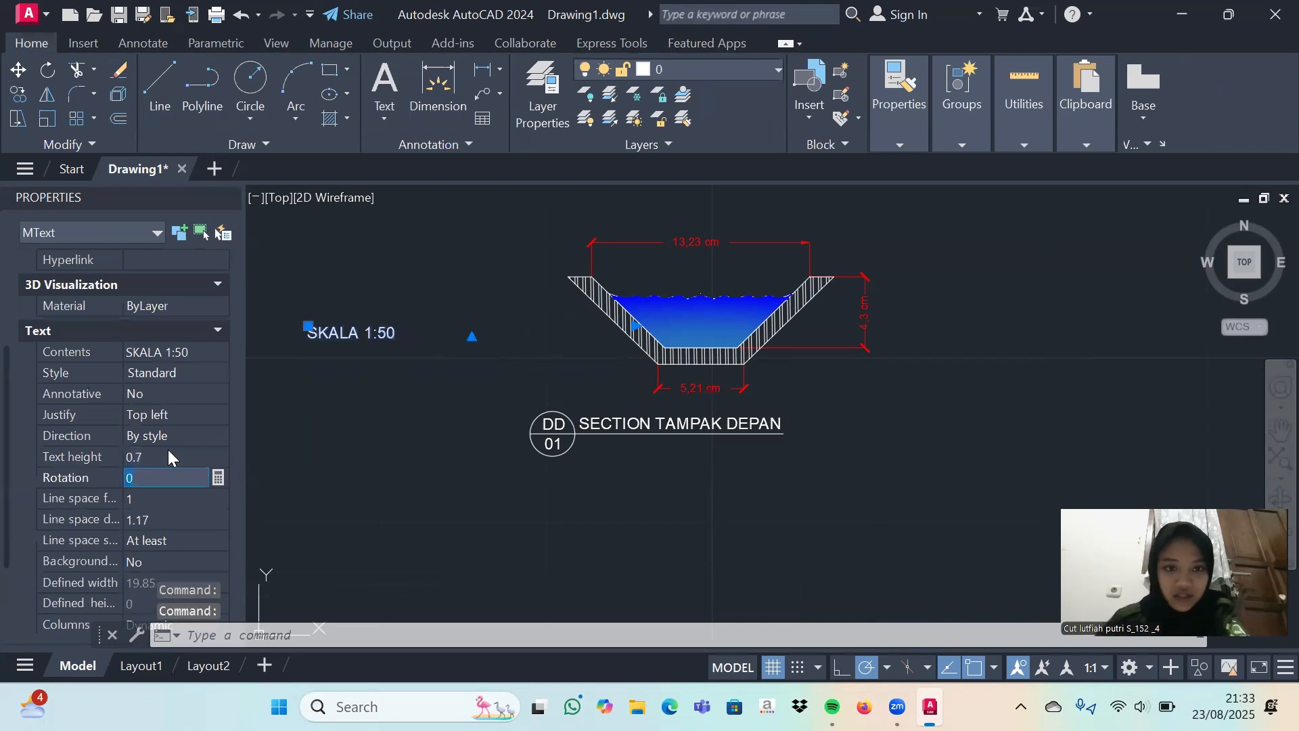
left_click_drag(356, 338, 635, 459)
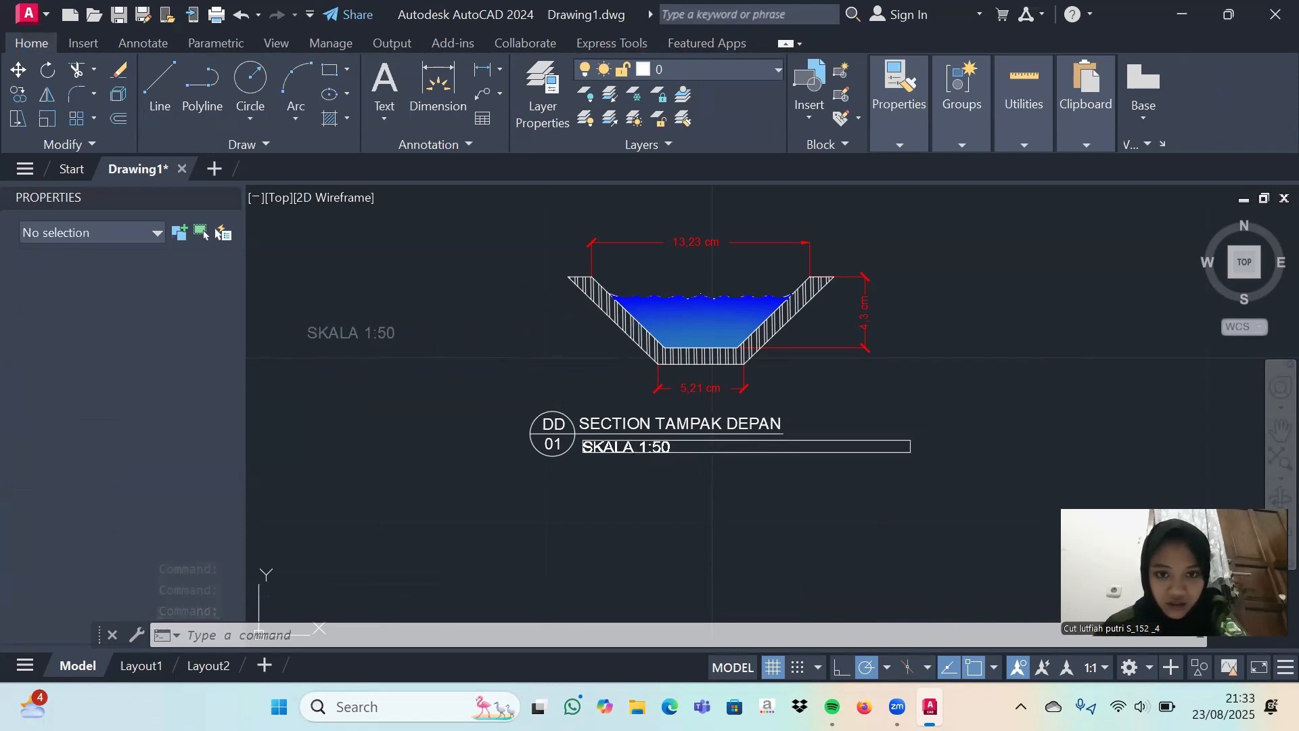
scroll(889, 511, "up", 2)
middle_click_drag(838, 360, 922, 516)
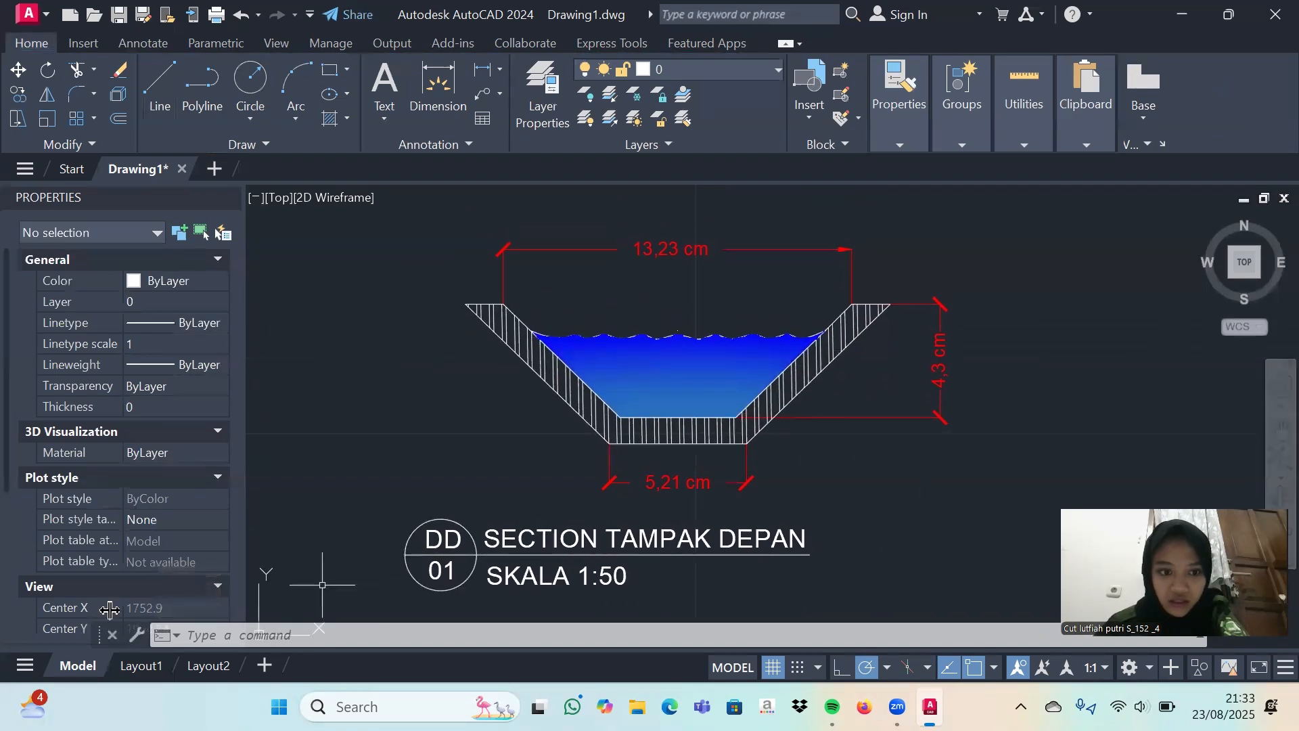
Check how the section drawing appears on Layout1 and compare it with model space.
mouse_move(133, 668)
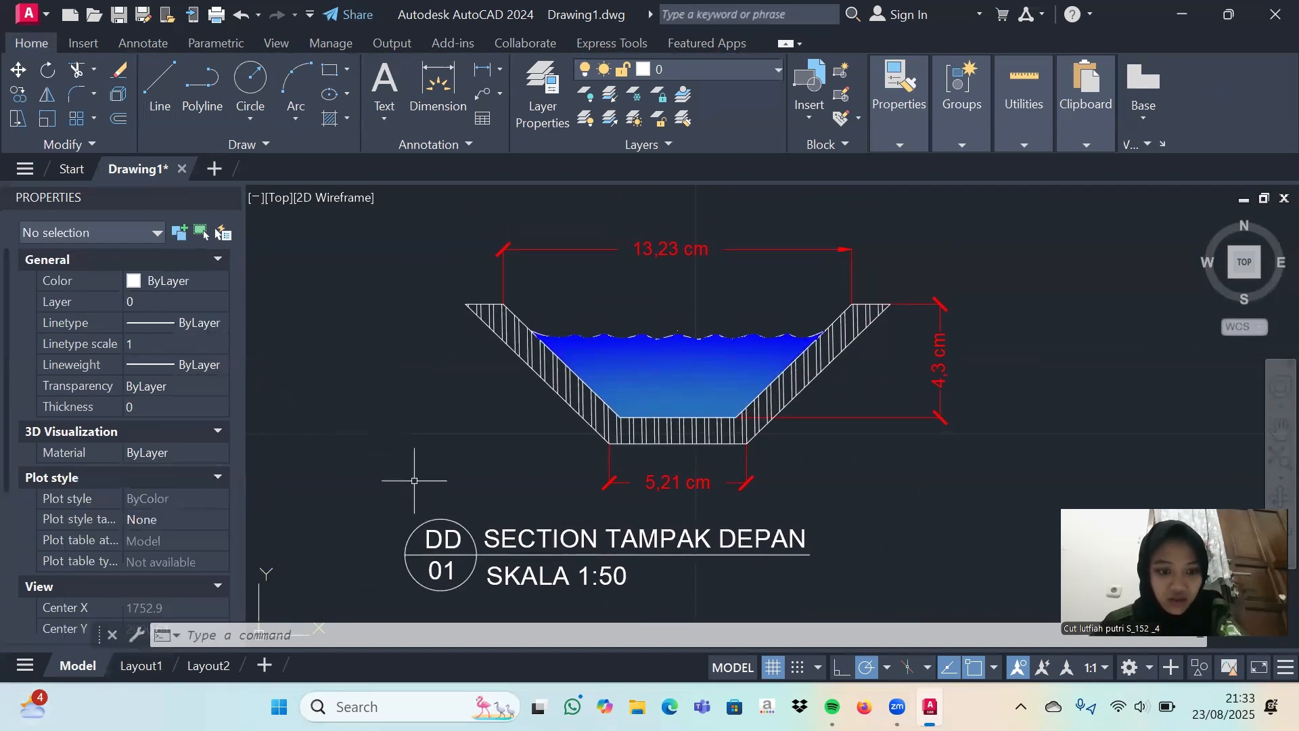
left_click(138, 667)
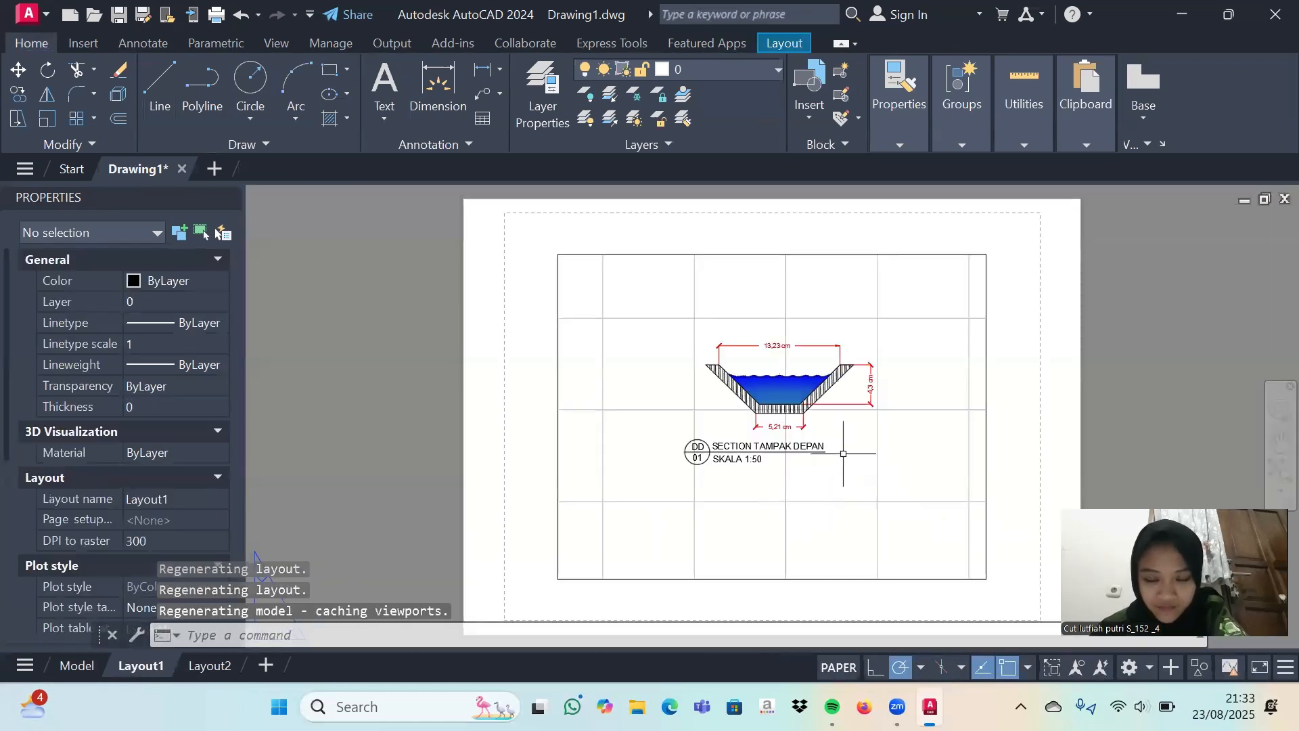
left_click(721, 348)
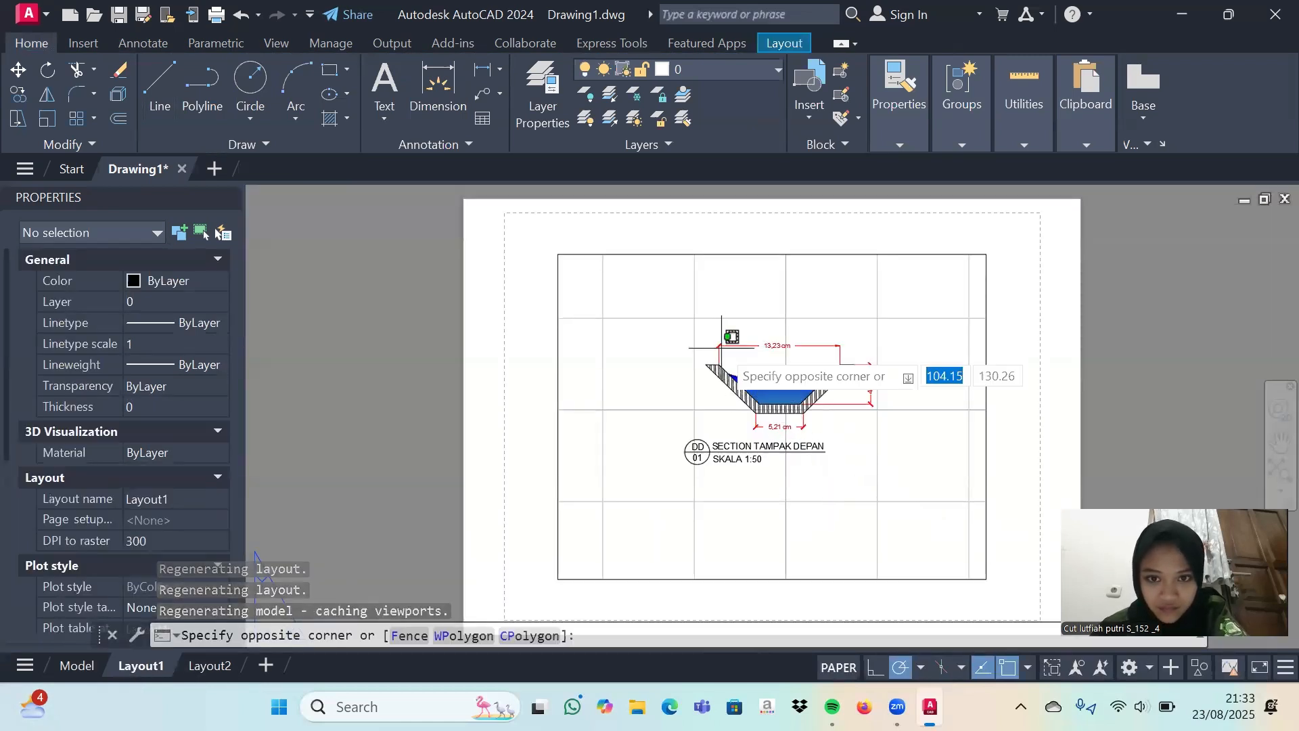
left_click(775, 458)
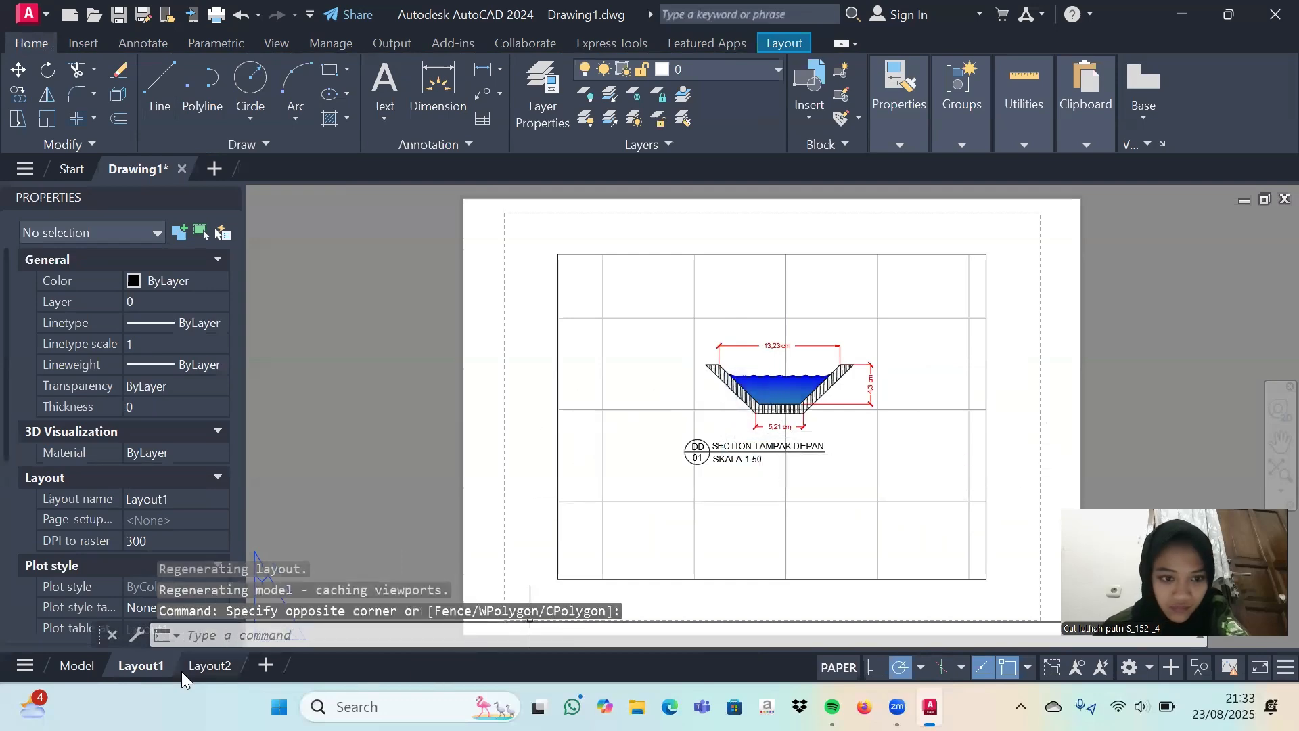
left_click(61, 670)
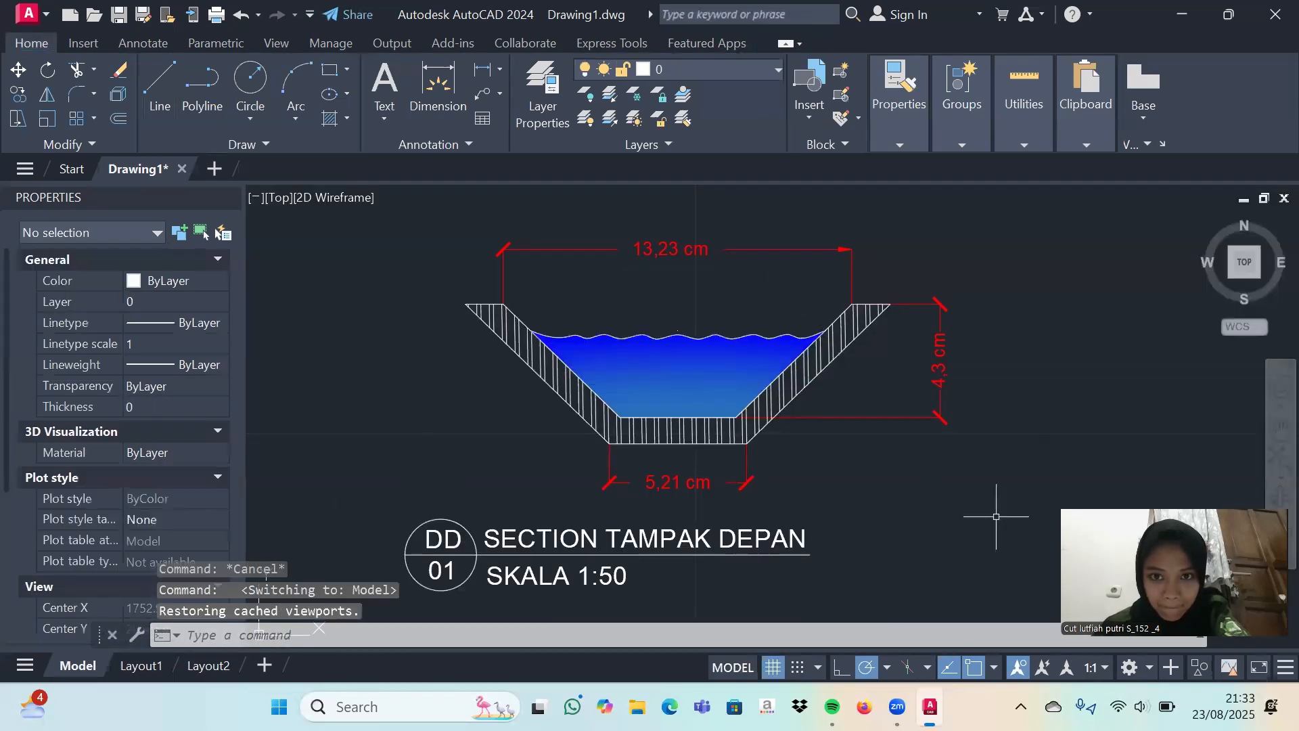
scroll(996, 516, "up", 2)
middle_click_drag(773, 435, 931, 563)
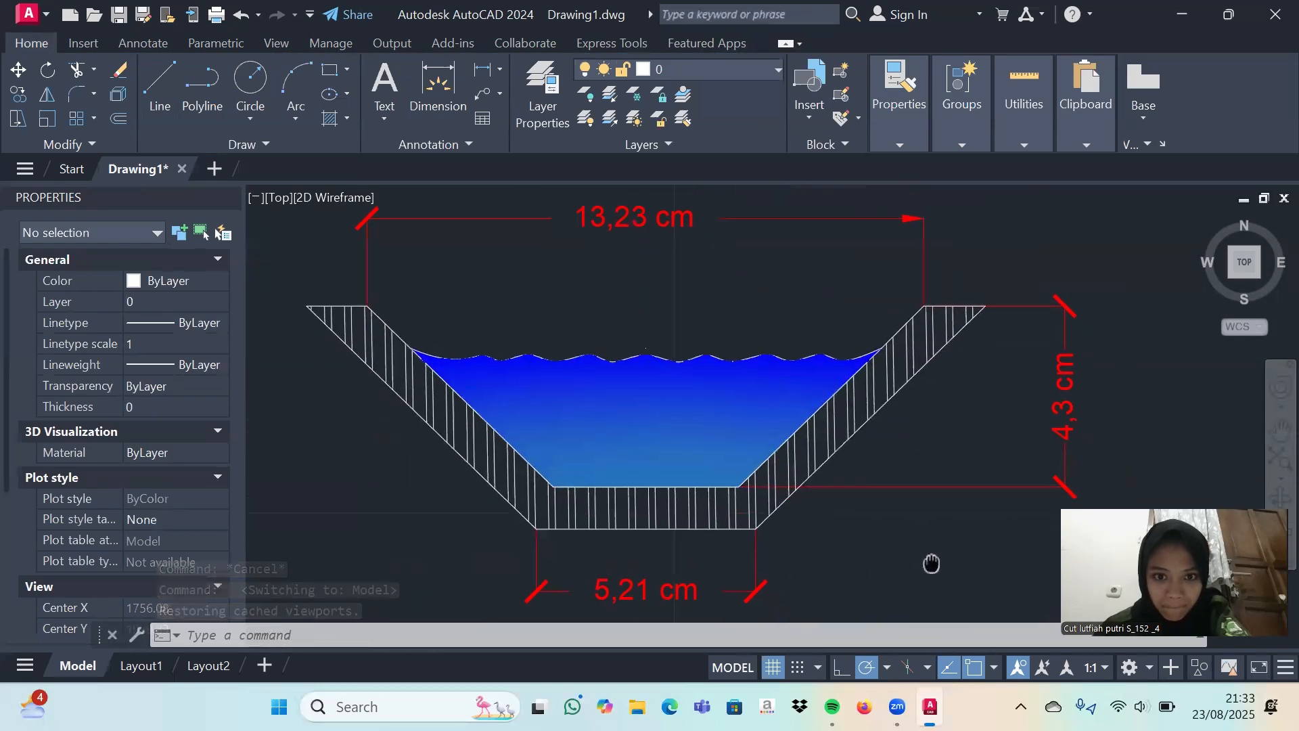
Set up a plot of Layout1 with the DWG To PDF.pc3 plotter and ISO A4 (297.00 x 210.00 MM) paper.
left_click(141, 665)
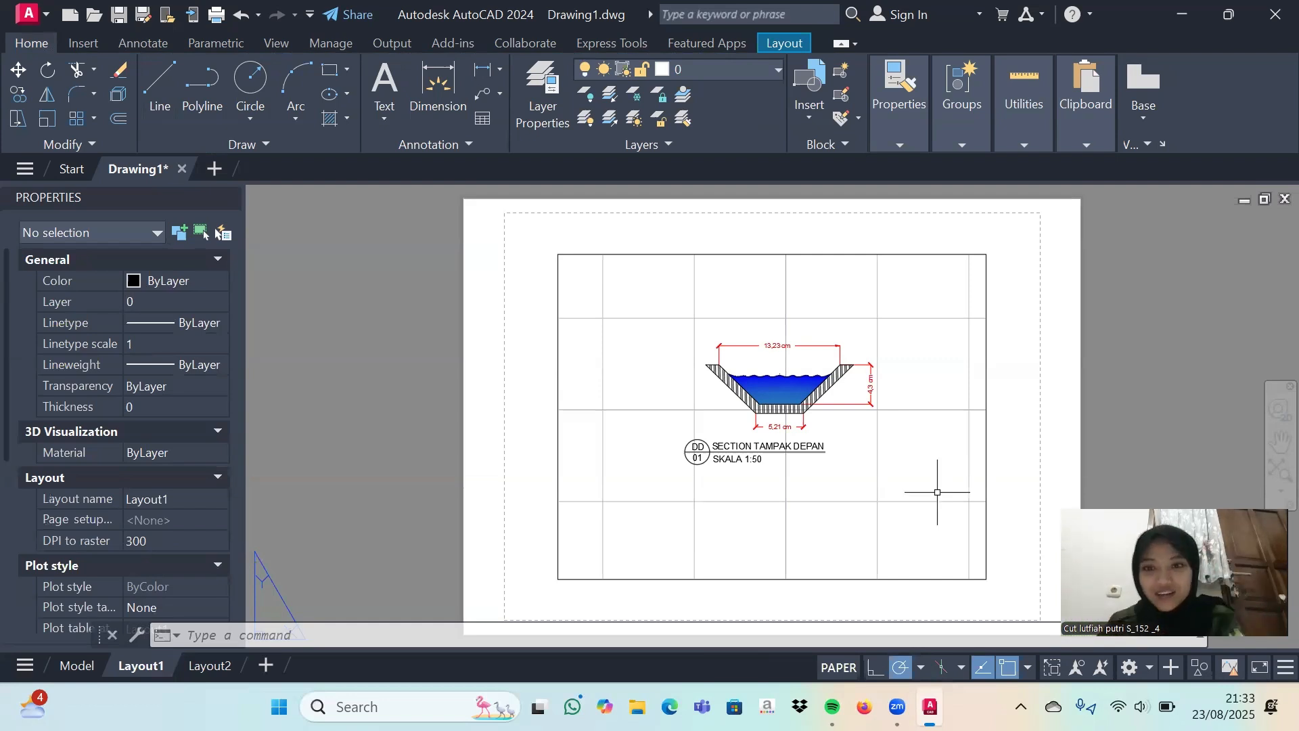
left_click(218, 15)
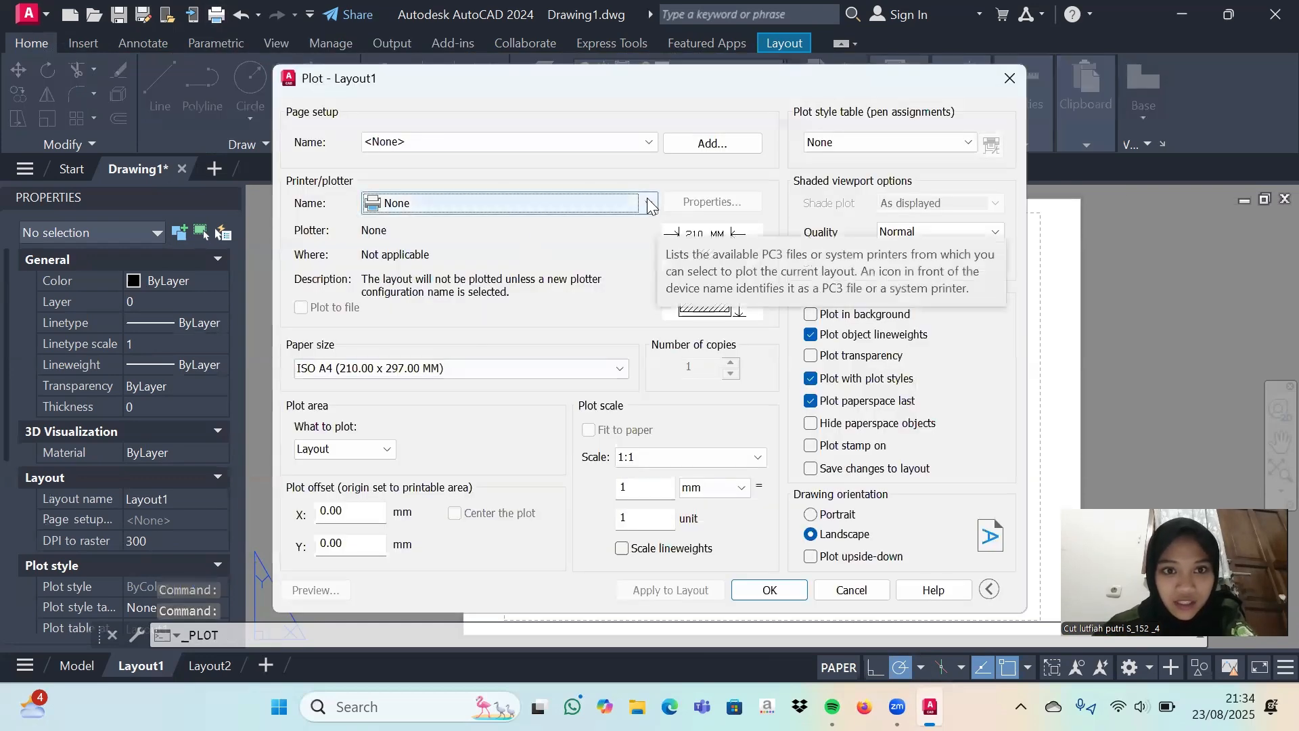
left_click(649, 205)
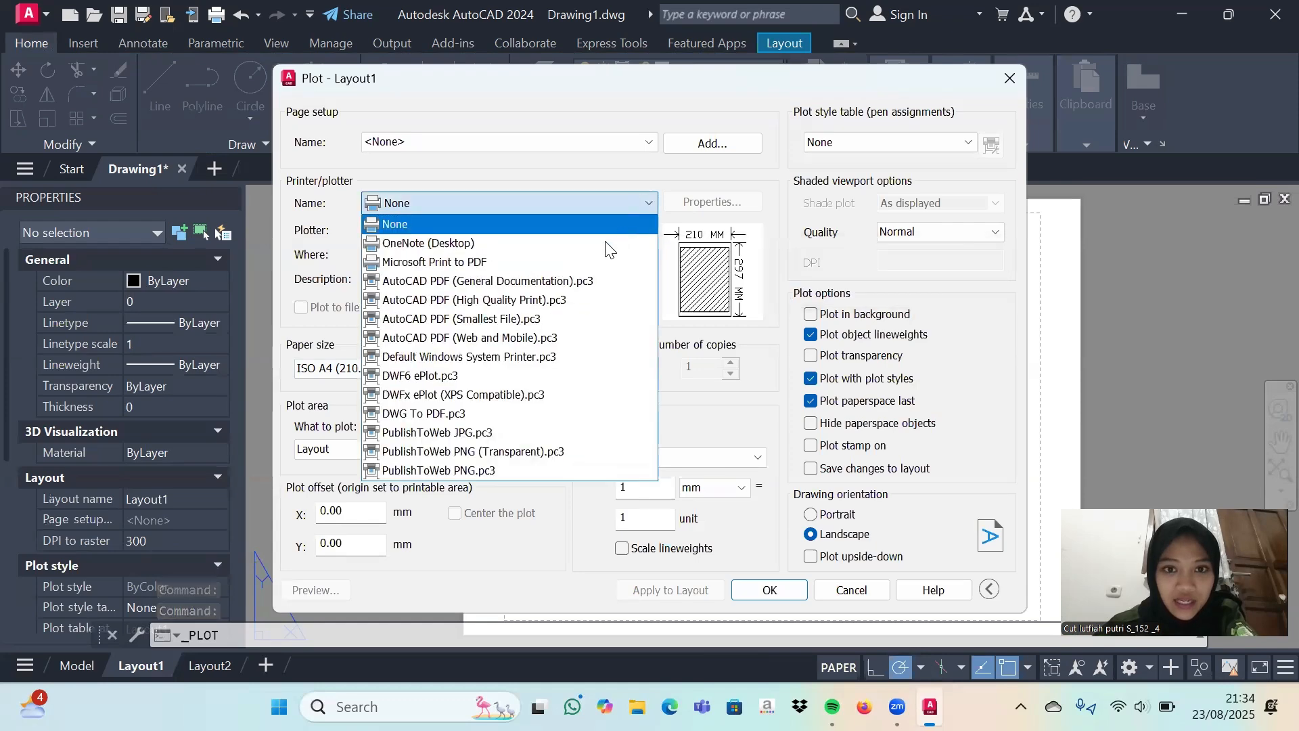
left_click(506, 408)
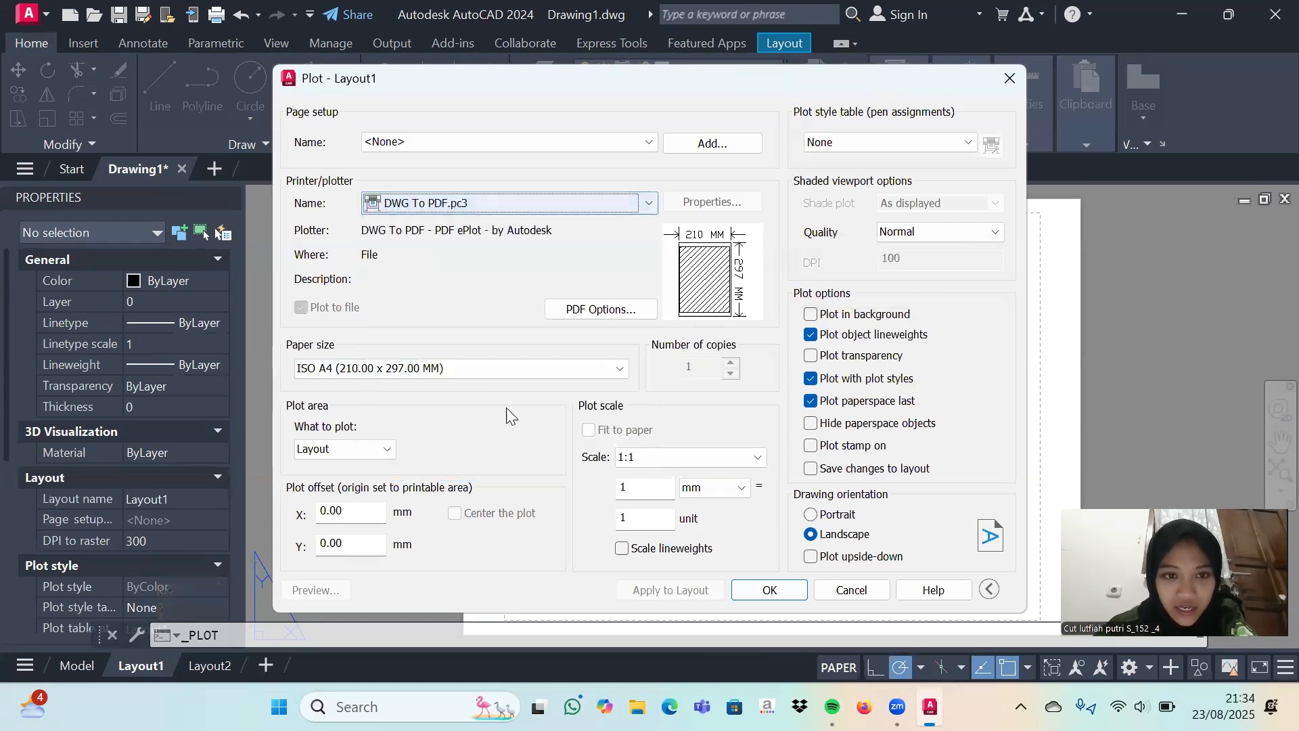
left_click(620, 368)
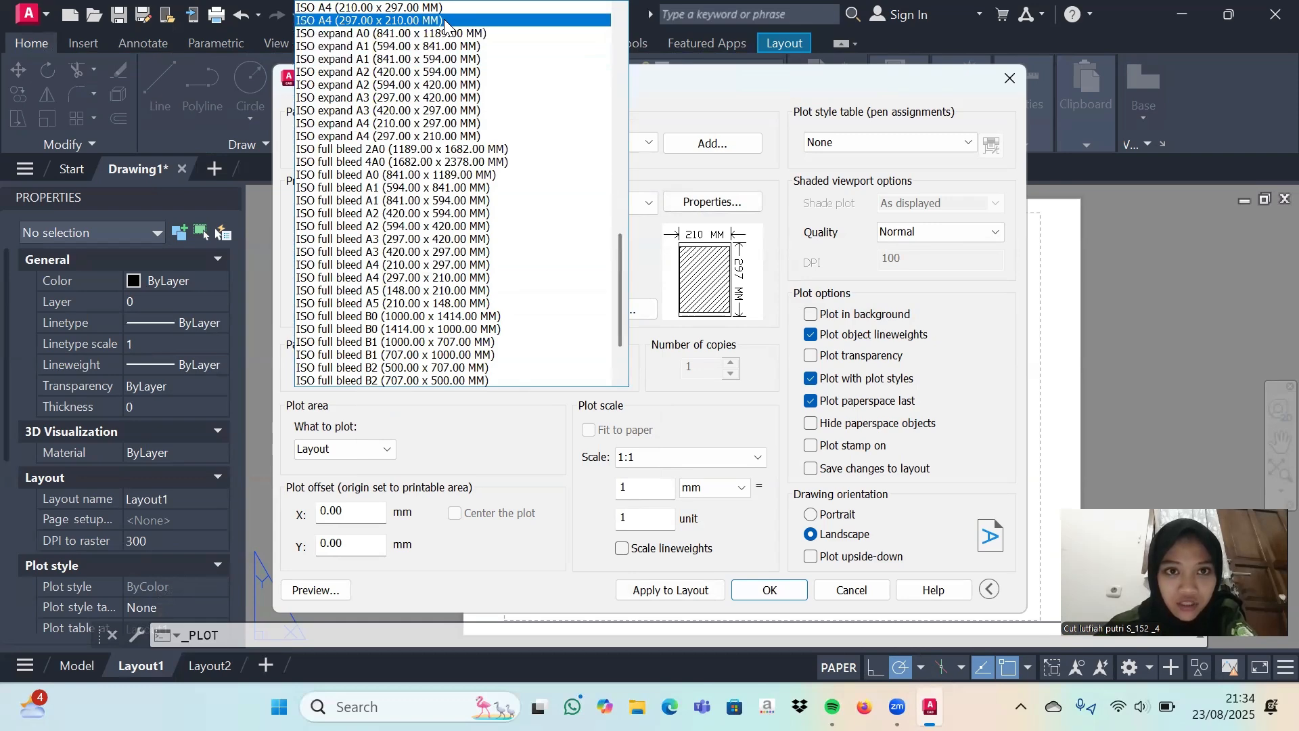
left_click(443, 19)
Plot the layout's extents, centred on the page, to Drawing1-Layout1.pdf and close the resulting PDF.
left_click(379, 448)
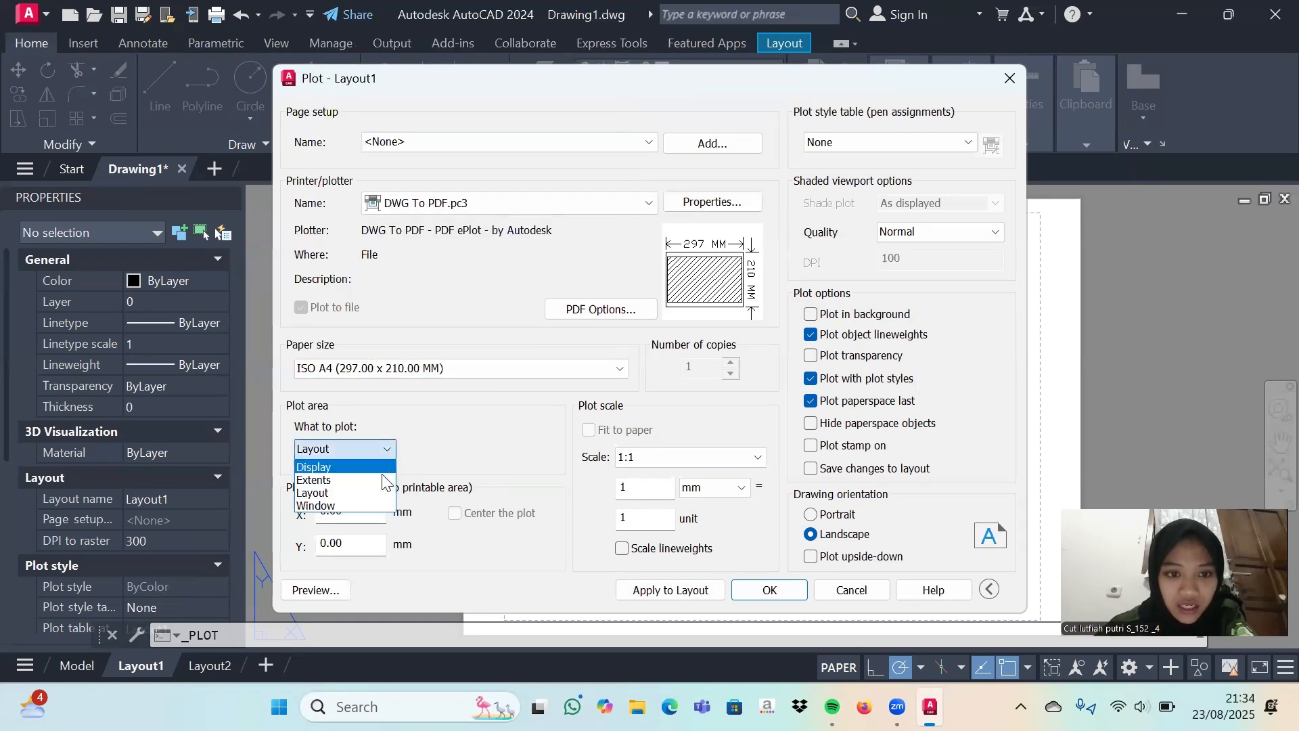
left_click(377, 478)
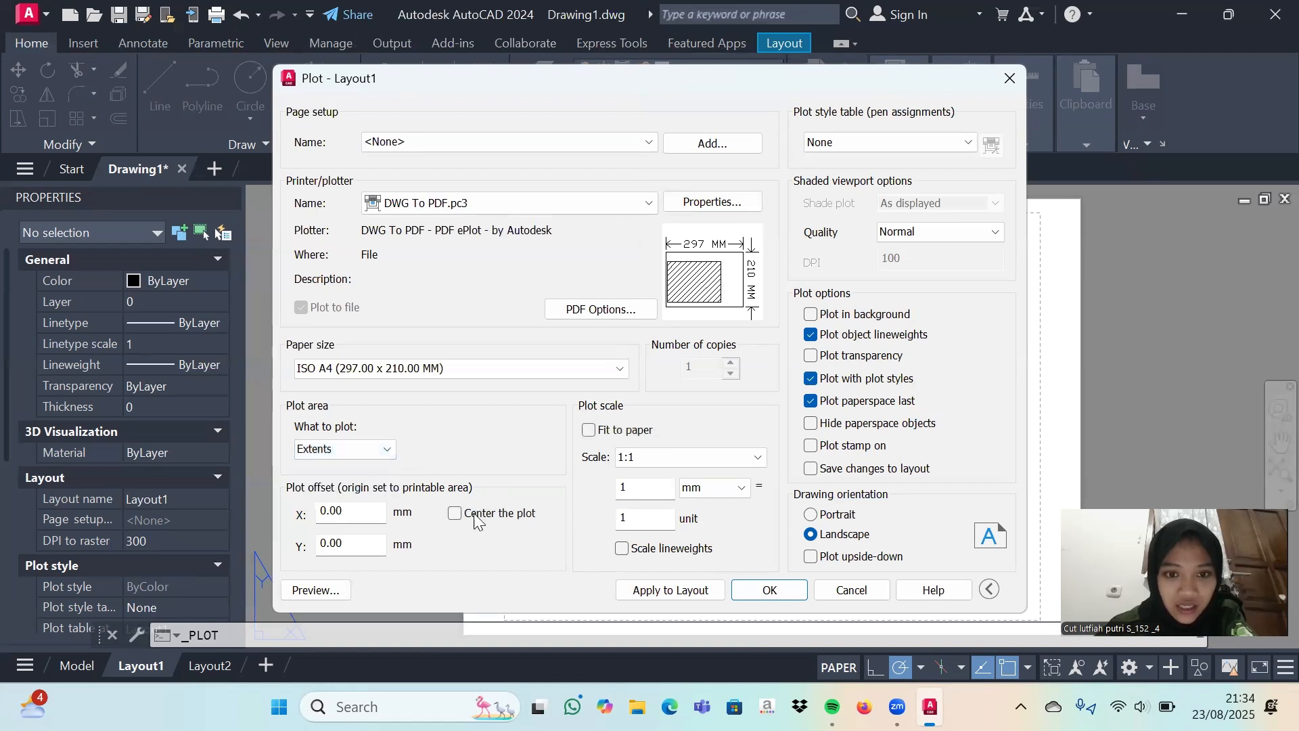
left_click(454, 514)
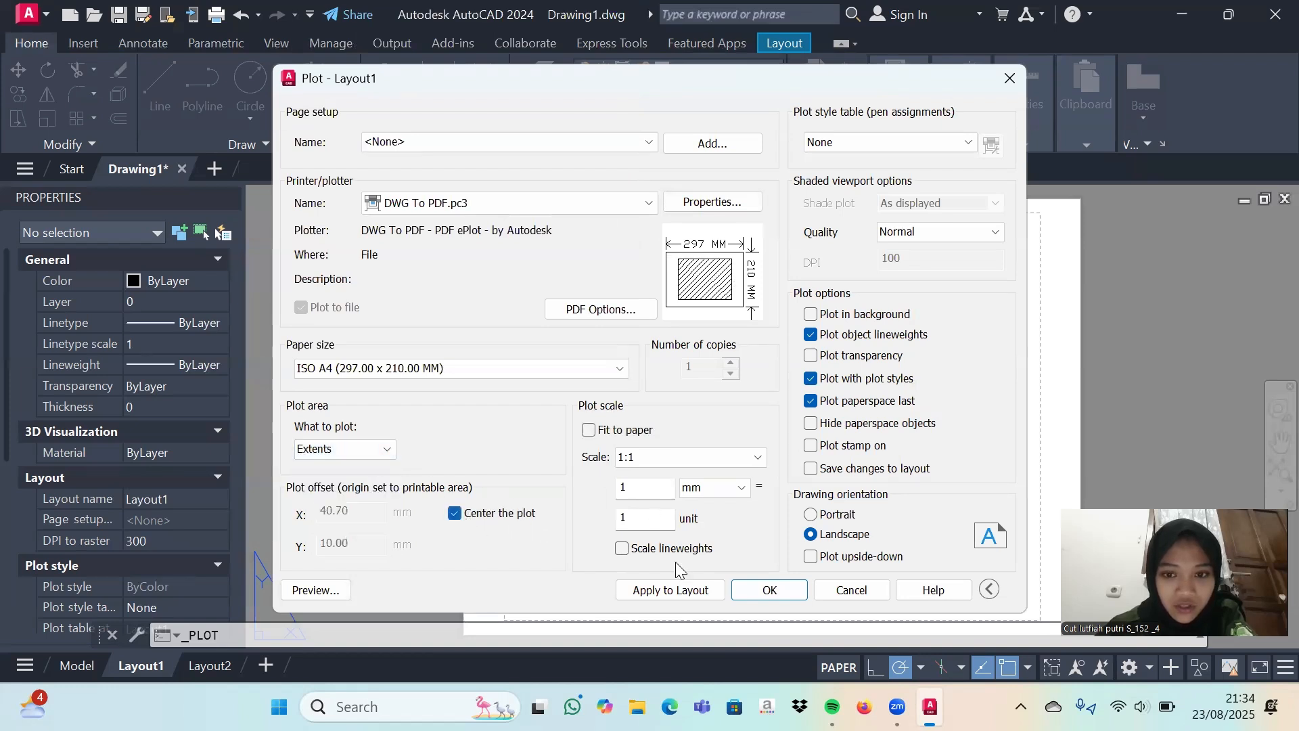
left_click(757, 599)
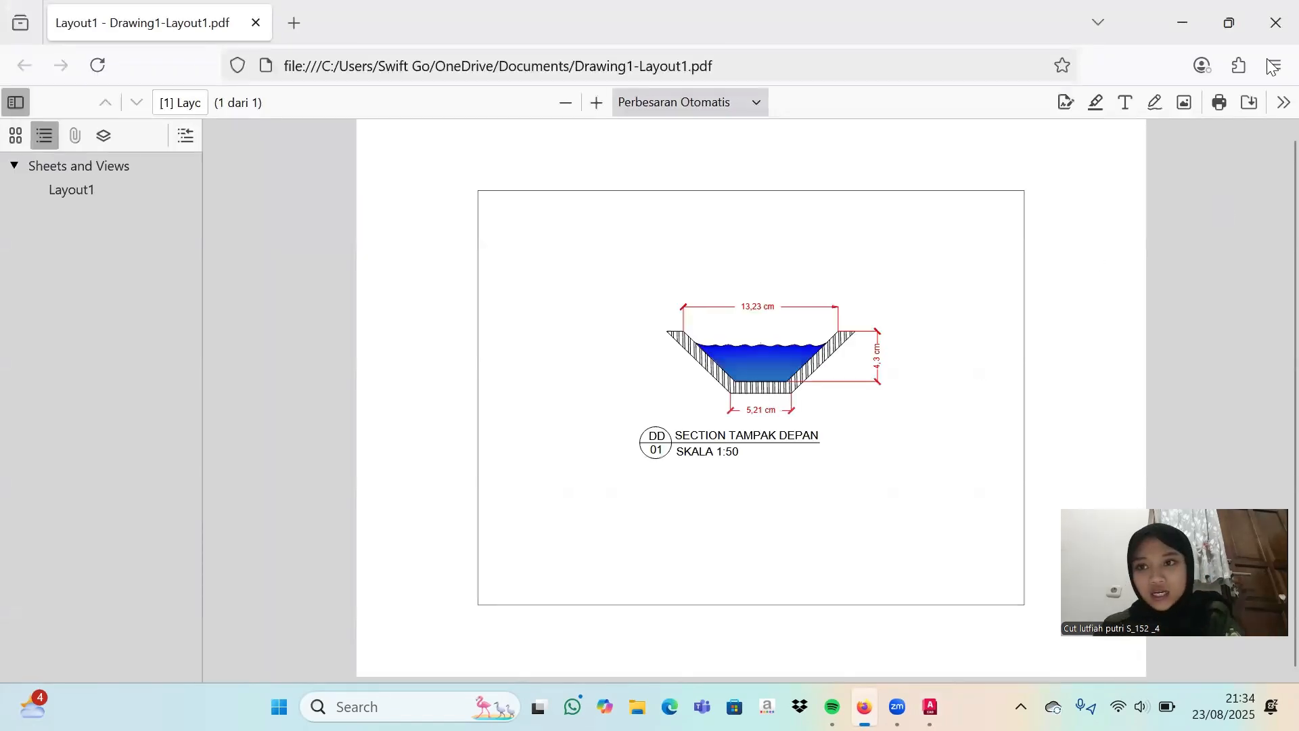
left_click(1272, 23)
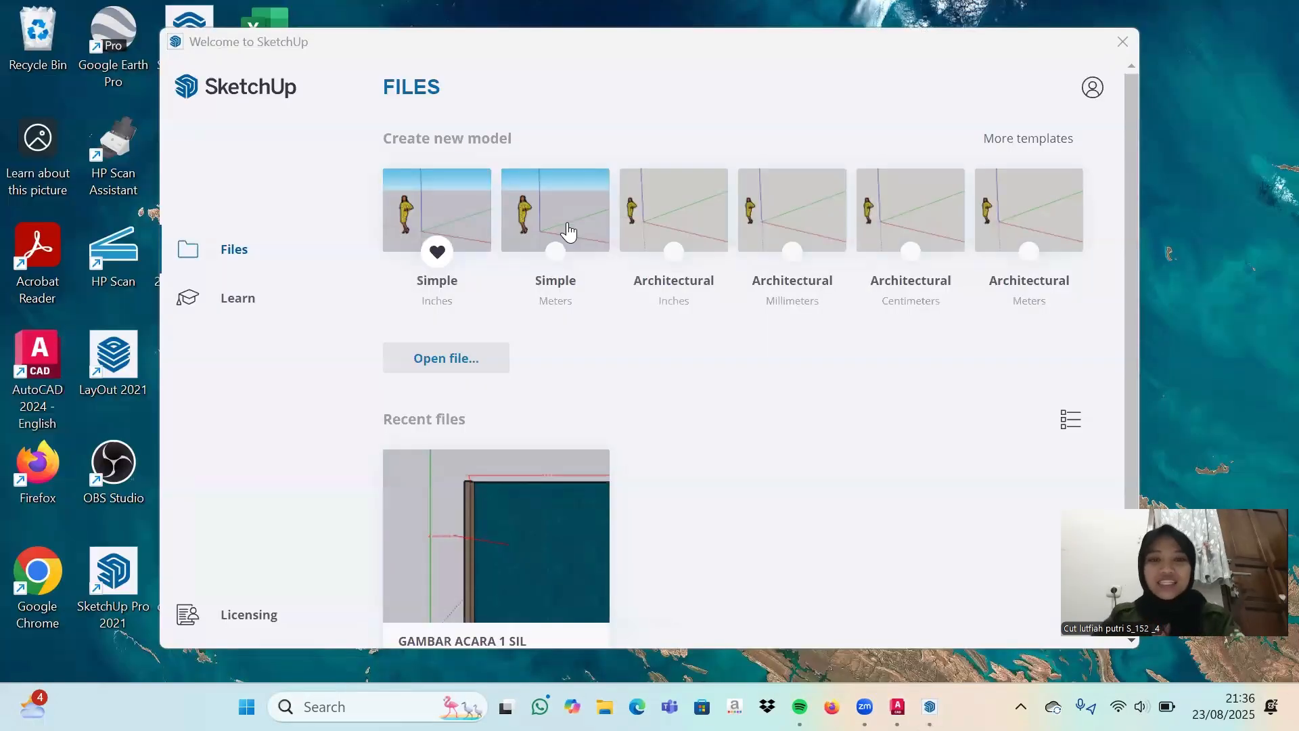
Draw a 5.6 m line parallel to the red axis as the top edge of the channel section.
key("alt+F4")
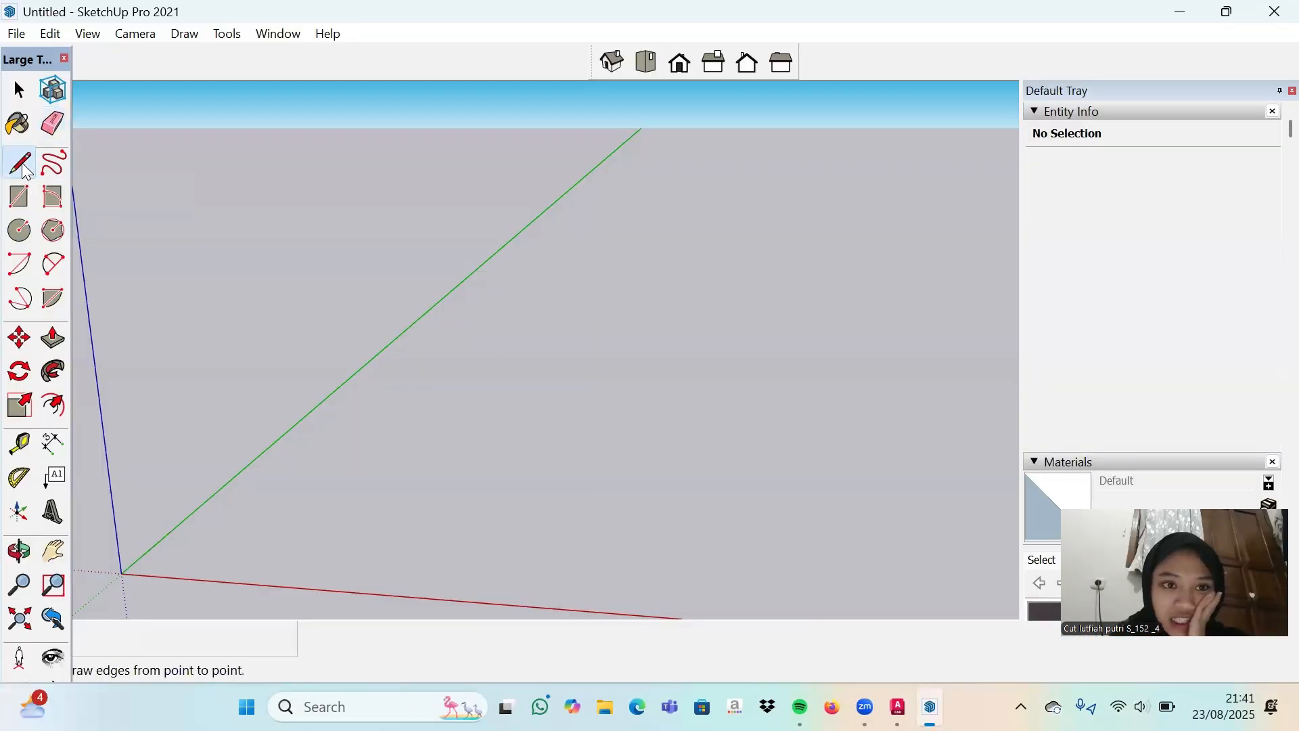
left_click(23, 168)
left_click(269, 312)
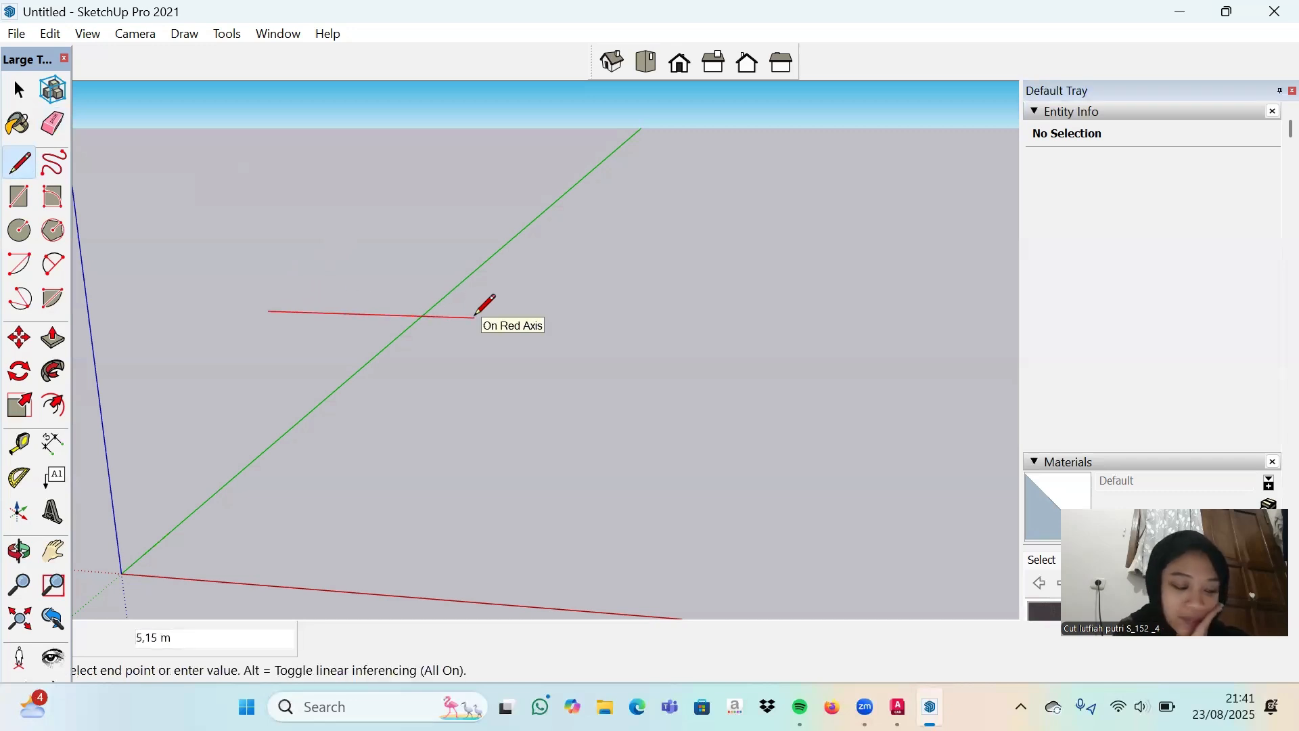
type("5,6")
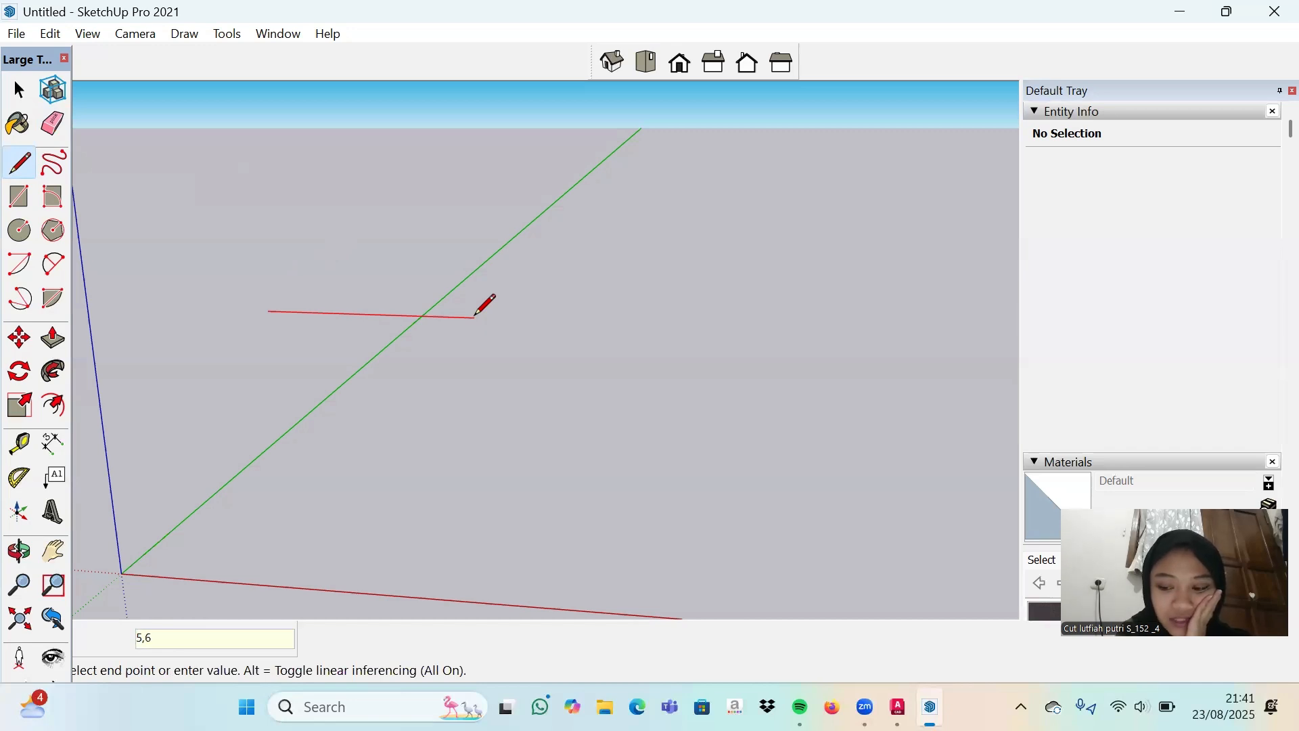
key("Return")
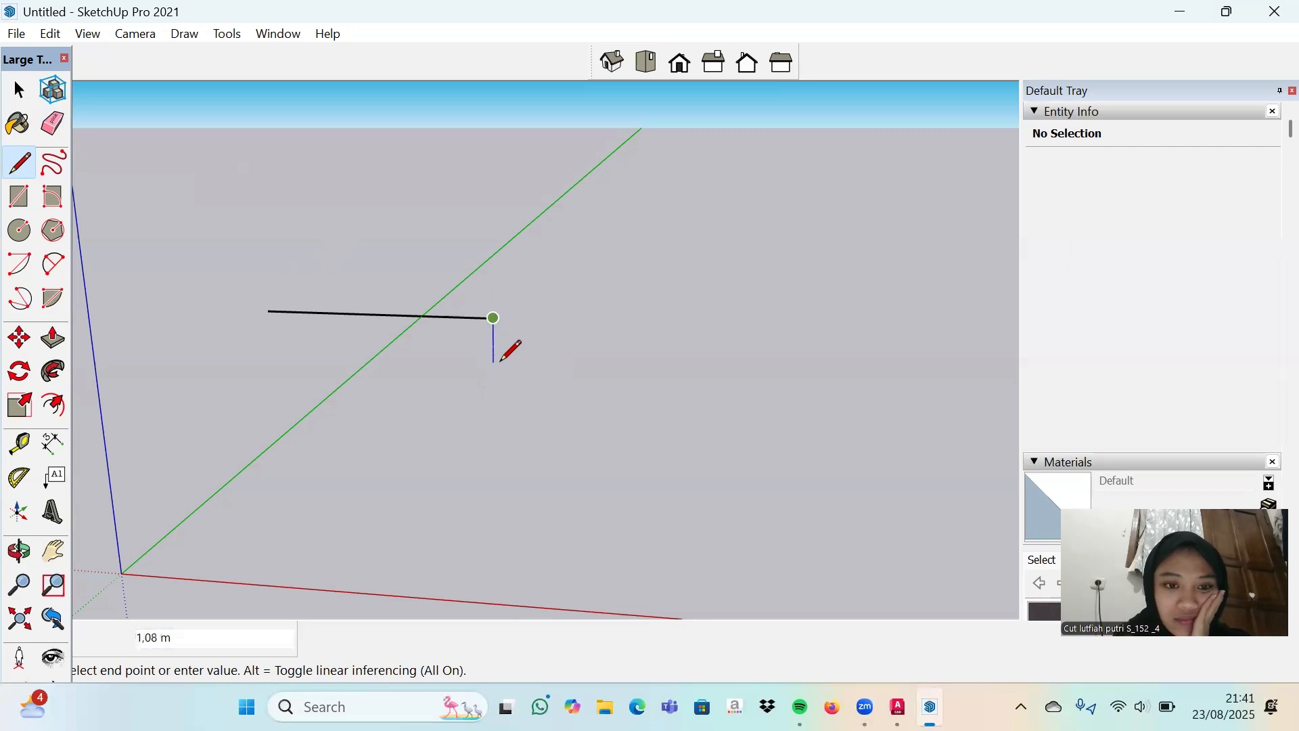
key("Escape")
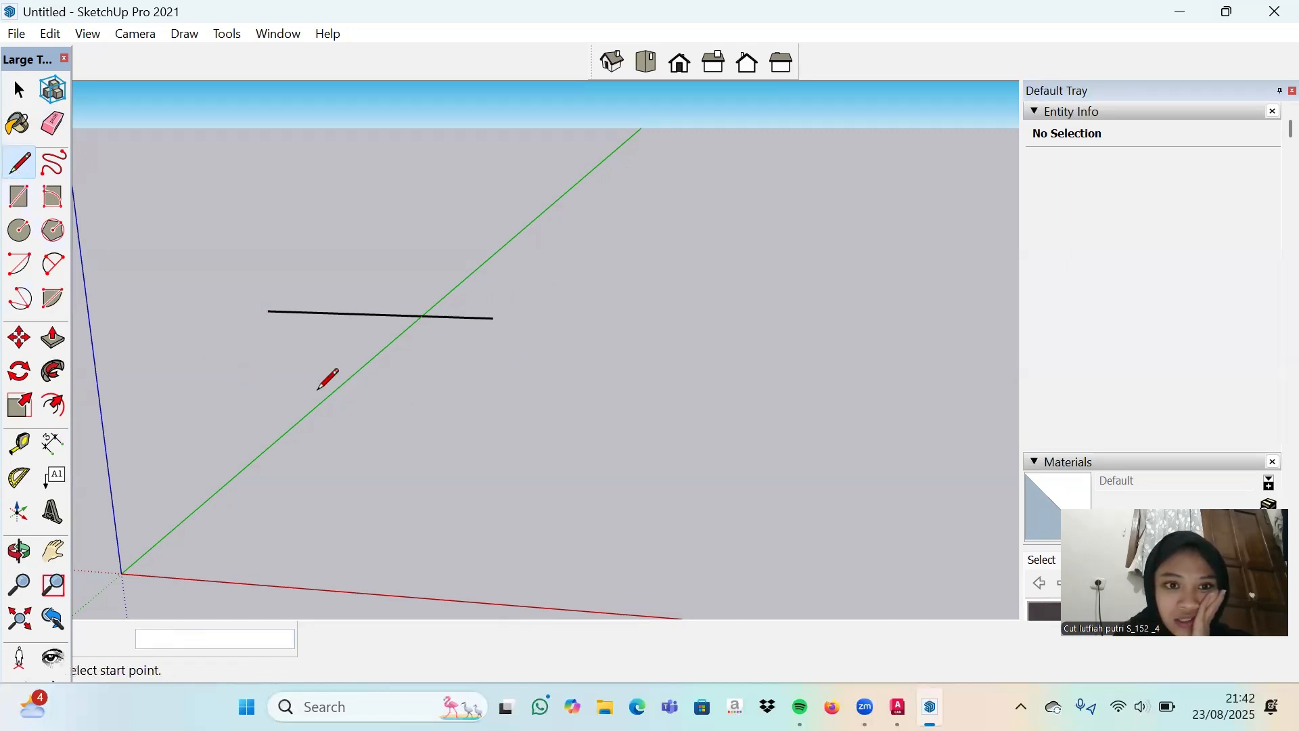
Draw a vertical centre line along the blue axis down from the top edge's midpoint.
left_click(378, 314)
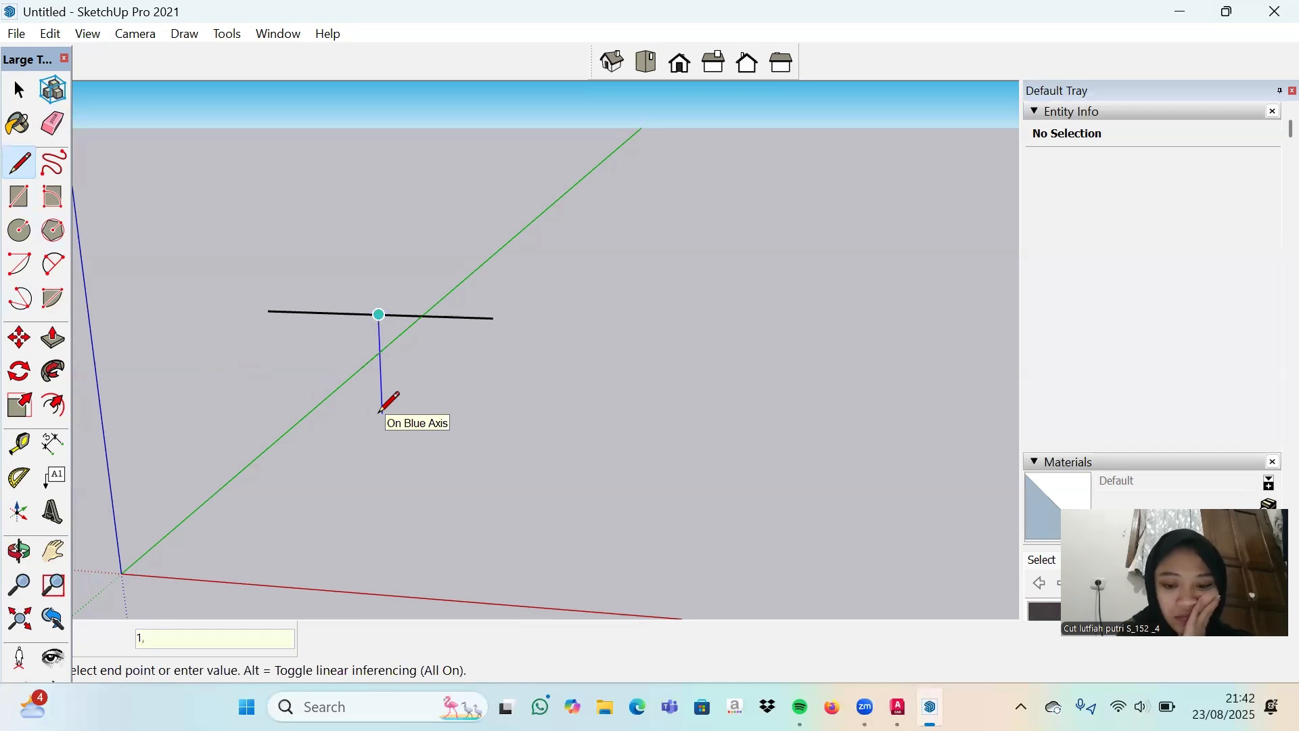
key("Return")
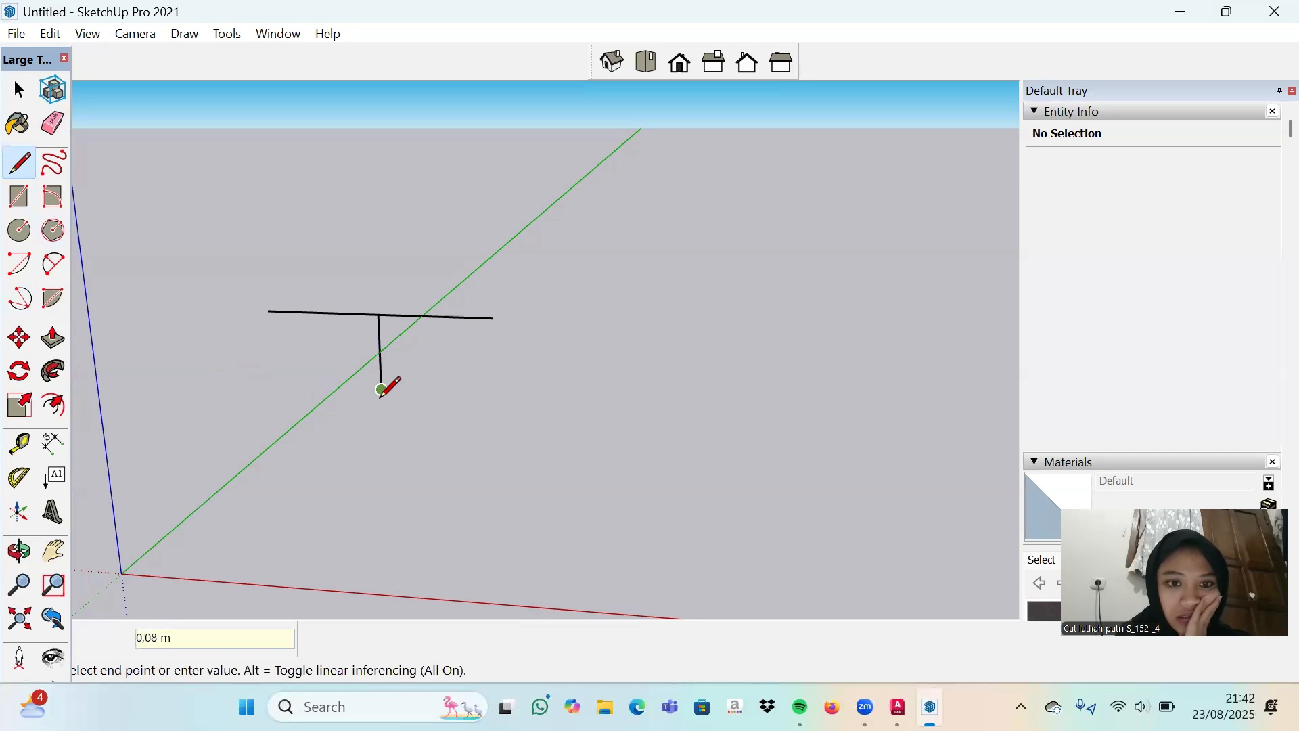
key("Escape")
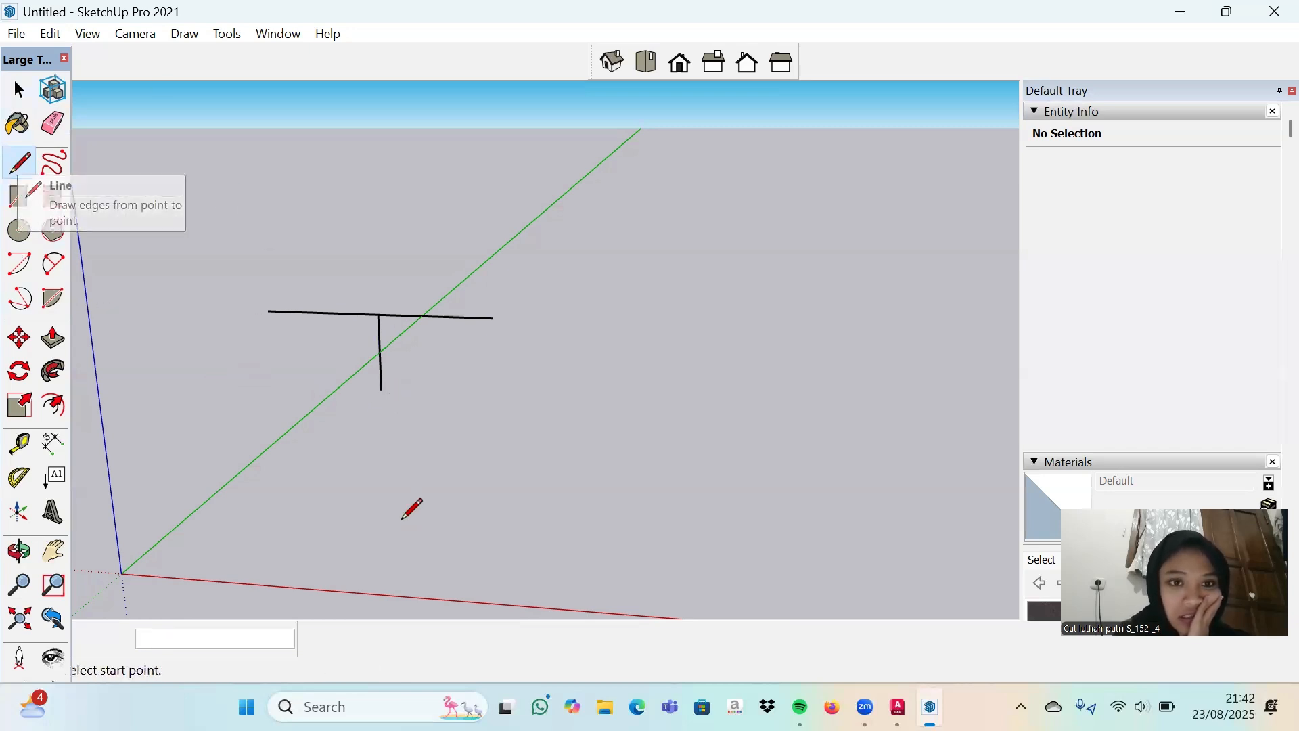
Draw the channel's bottom edge as two 1.1 m lines along the red axis, one to each side of the centre line's lower end.
left_click(381, 390)
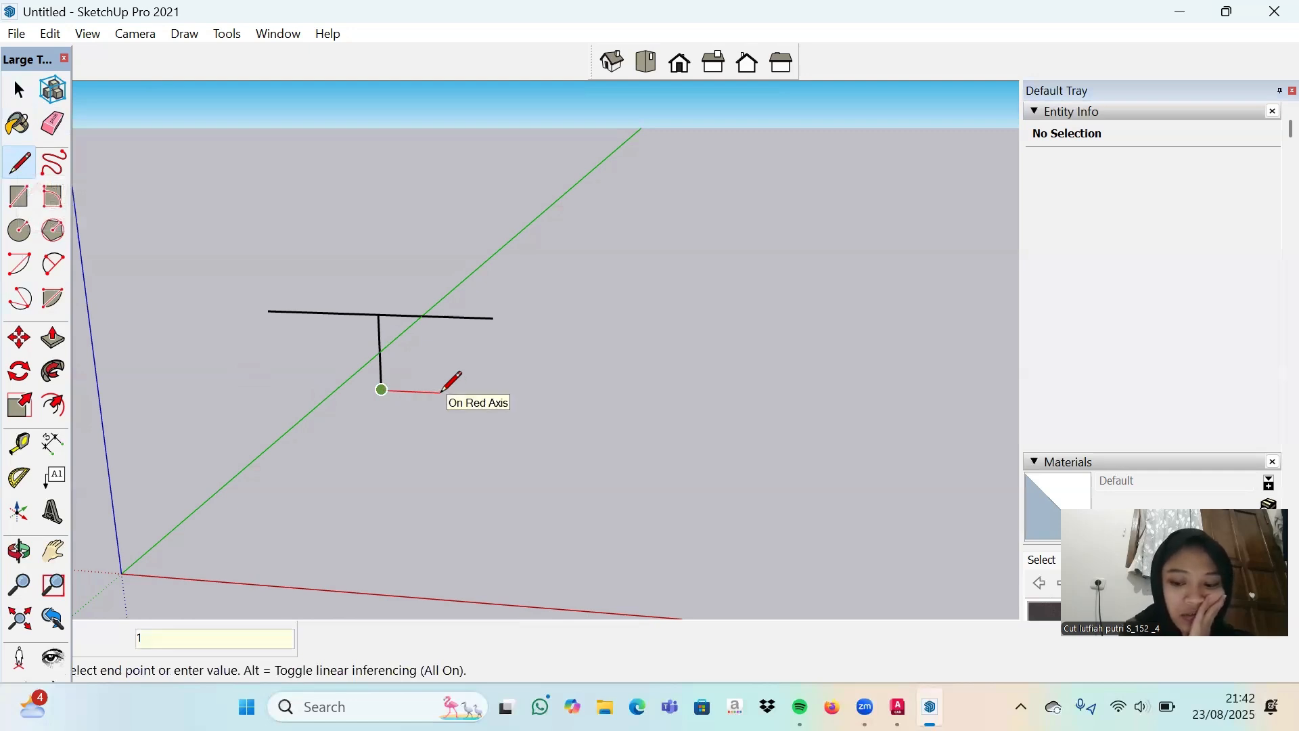
key("Return")
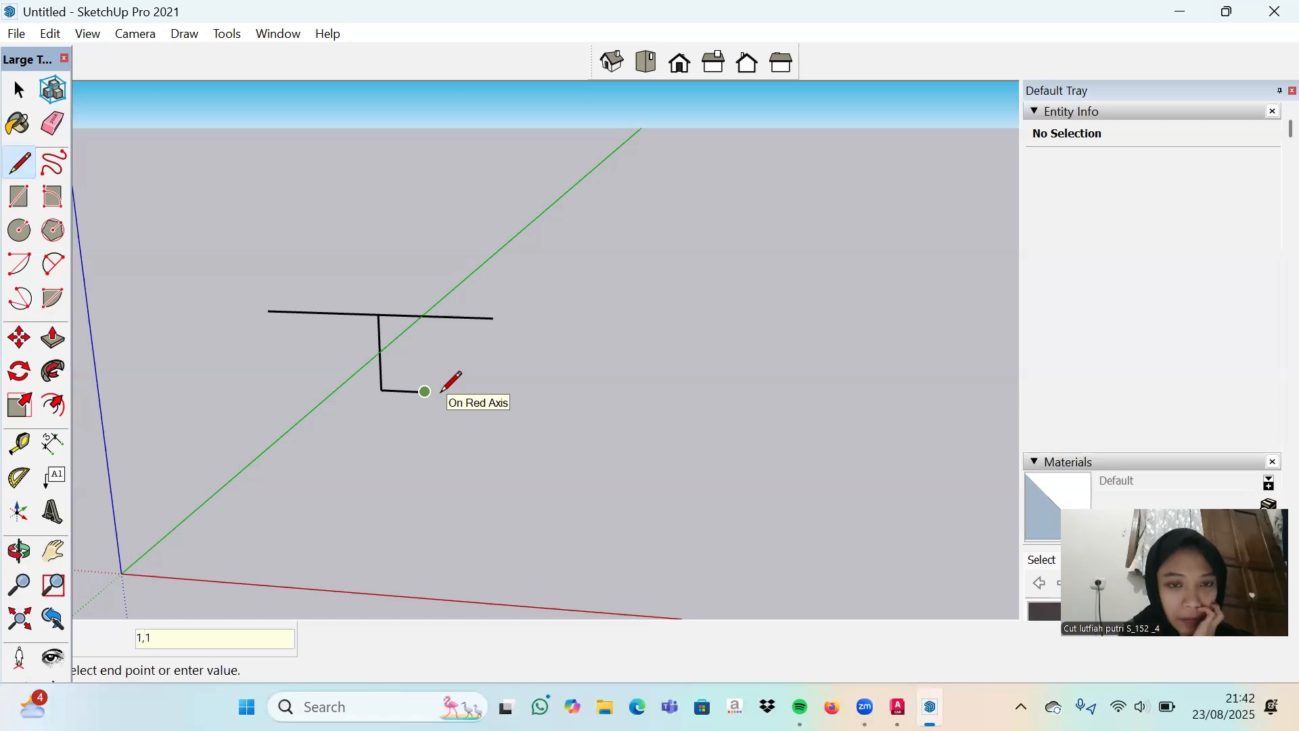
key("Escape")
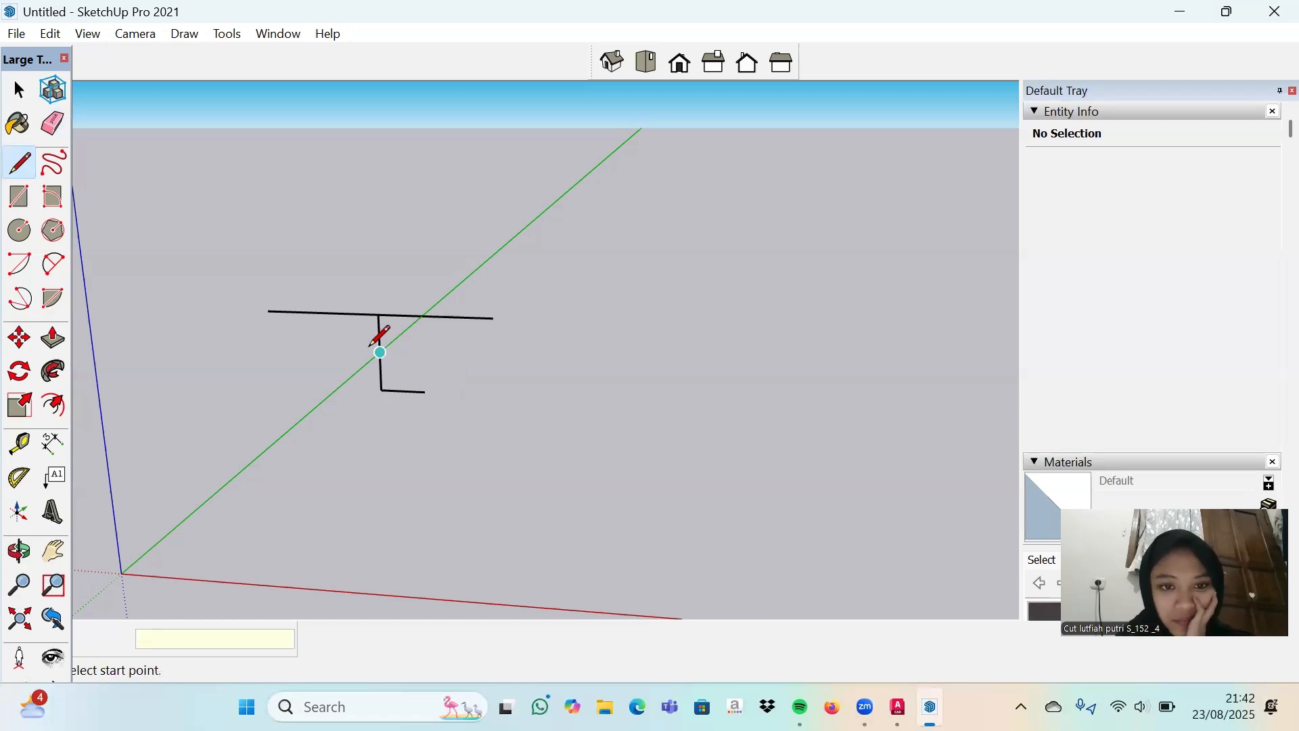
left_click(381, 390)
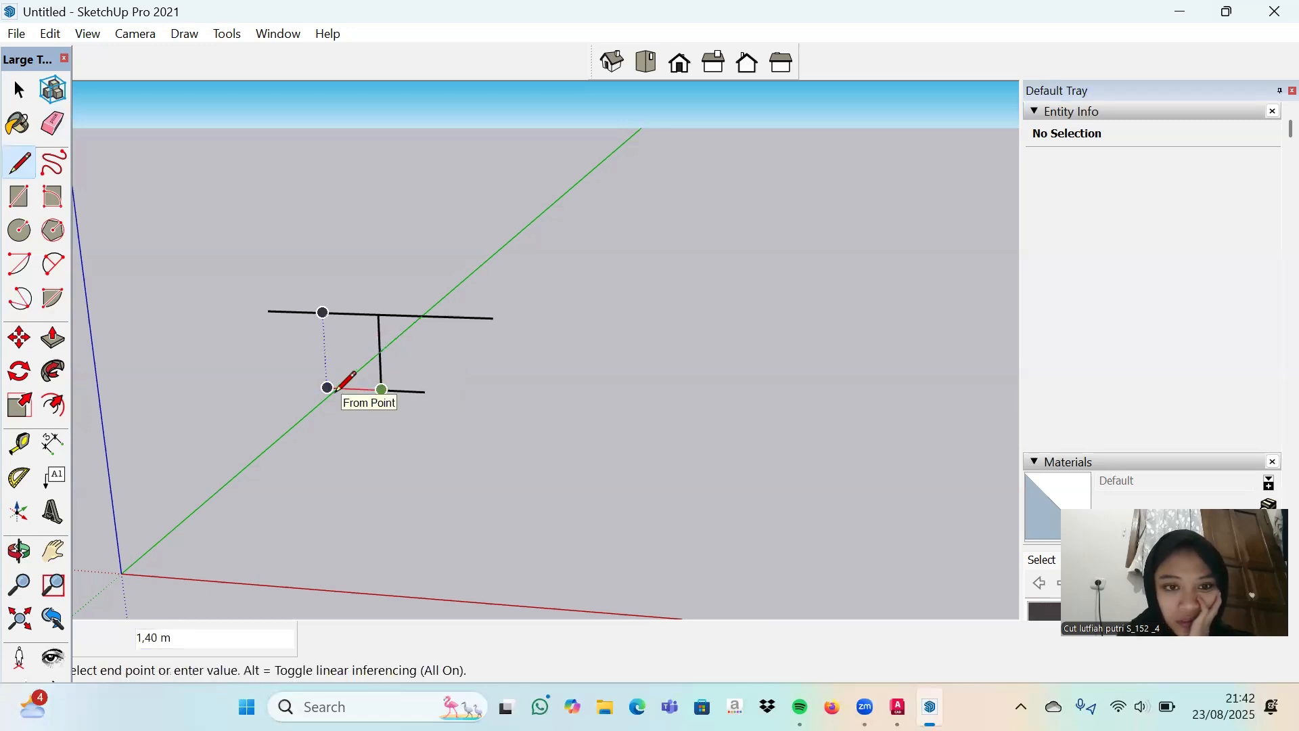
type("1,1")
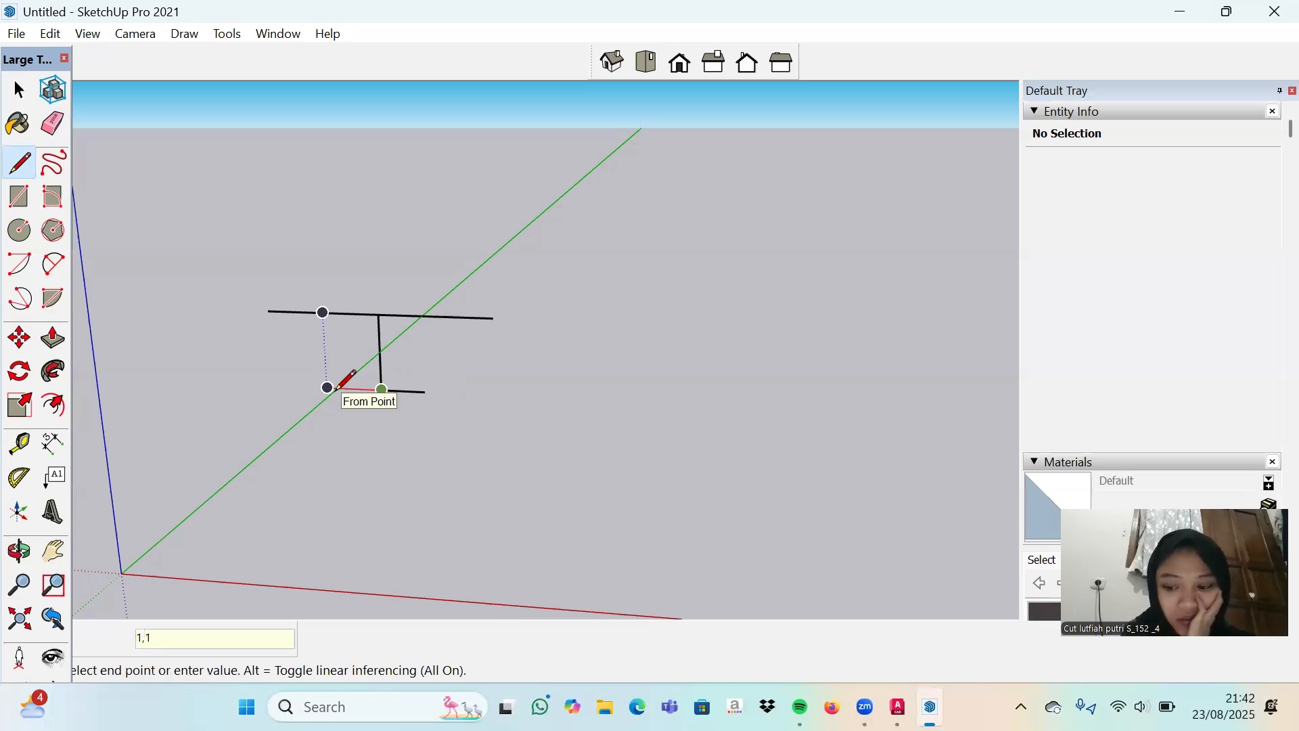
key("Return")
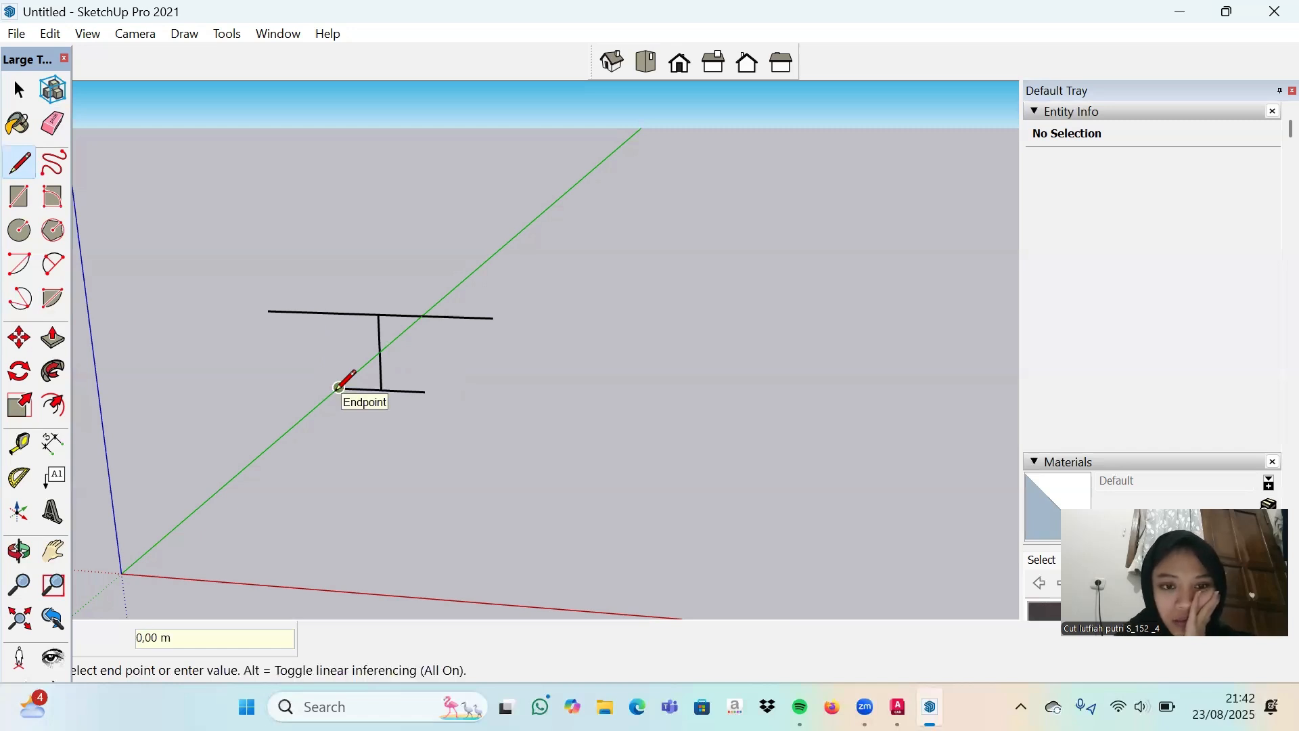
Close the trapezoid by joining both ends of the bottom edge to the ends of the top edge with sloped lines.
left_click(269, 311)
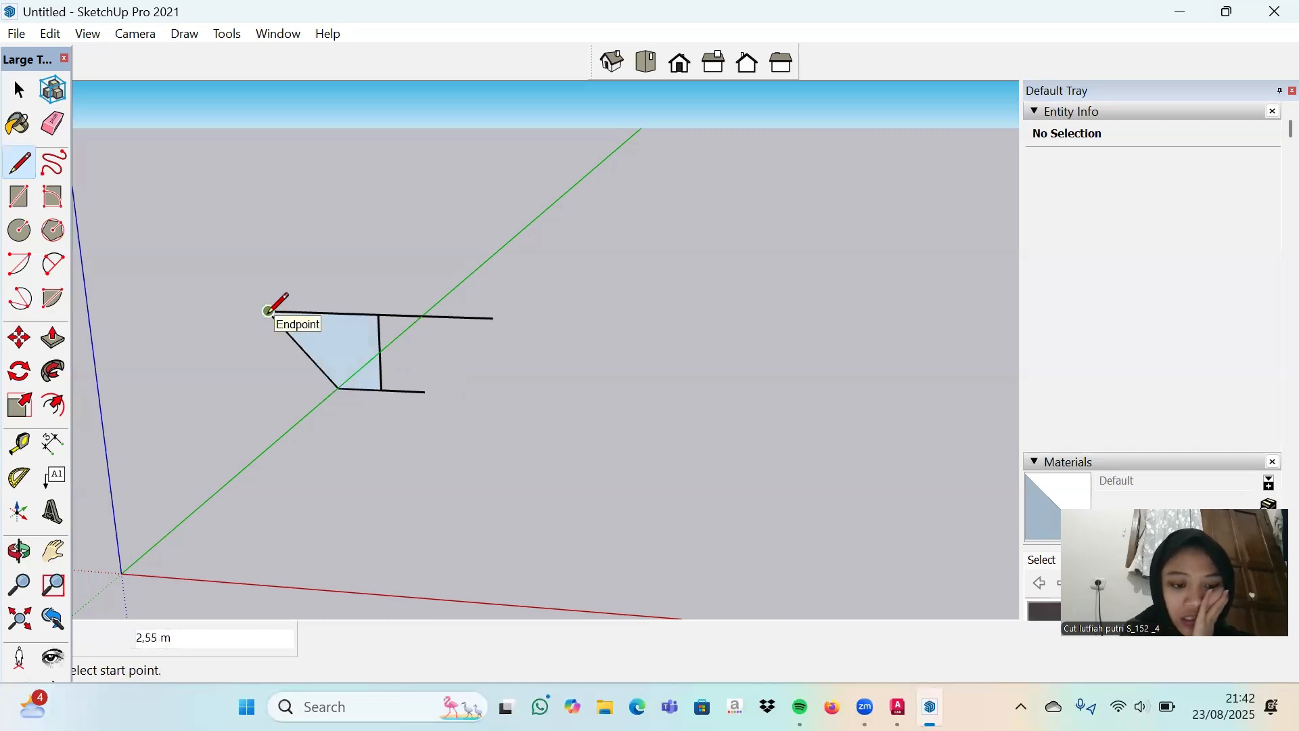
left_click(425, 391)
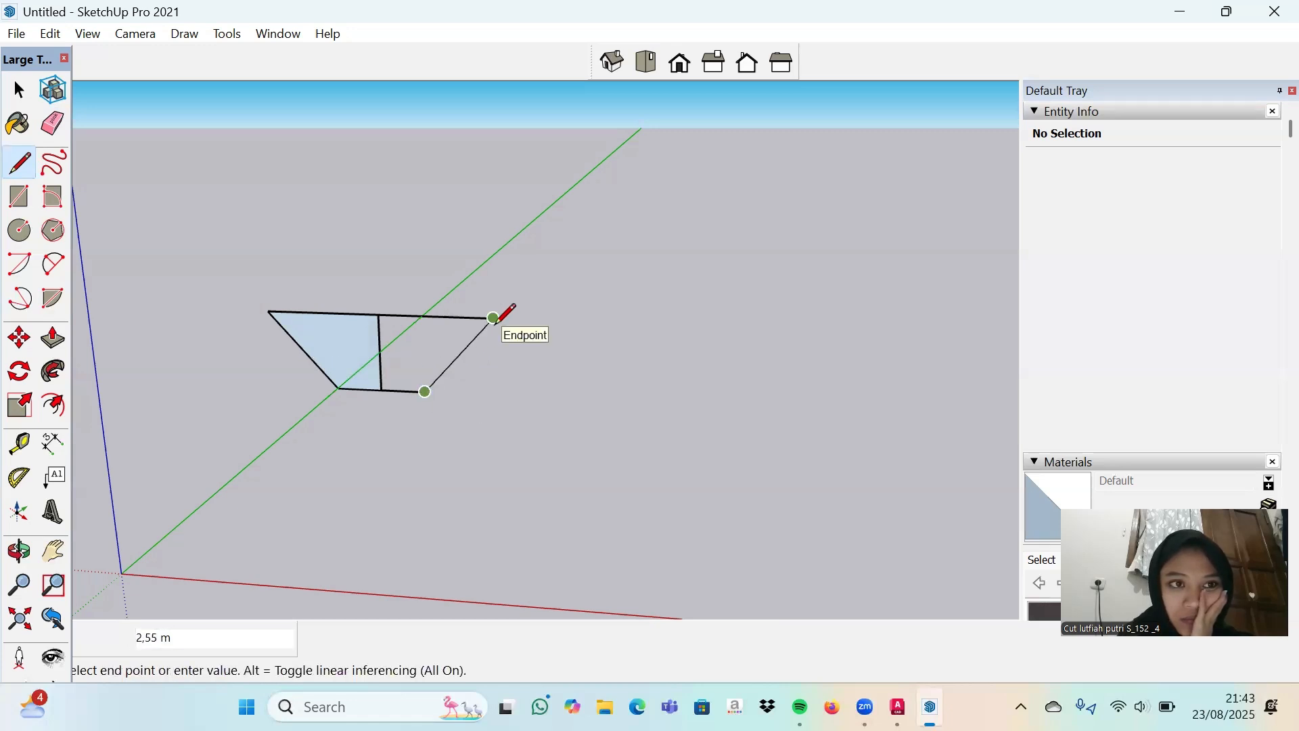
left_click(493, 317)
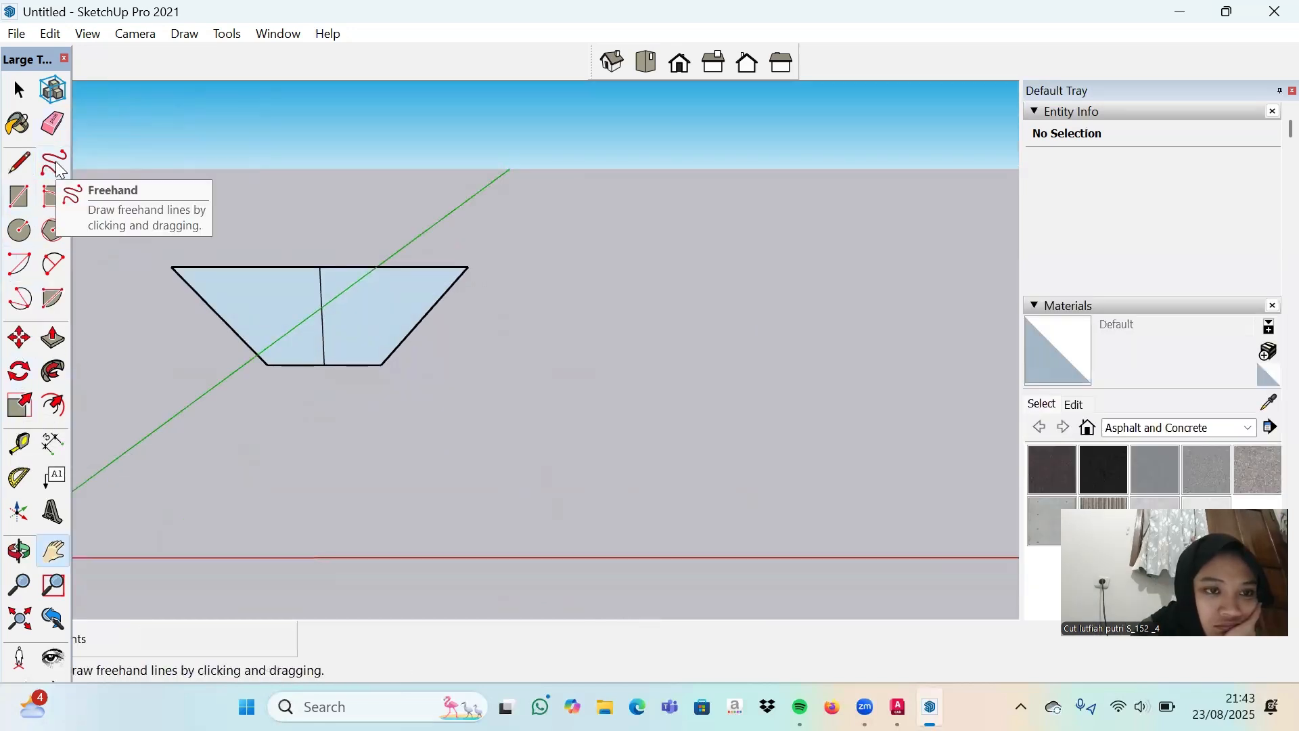
Erase the vertical centre line inside the trapezoid.
left_click(56, 163)
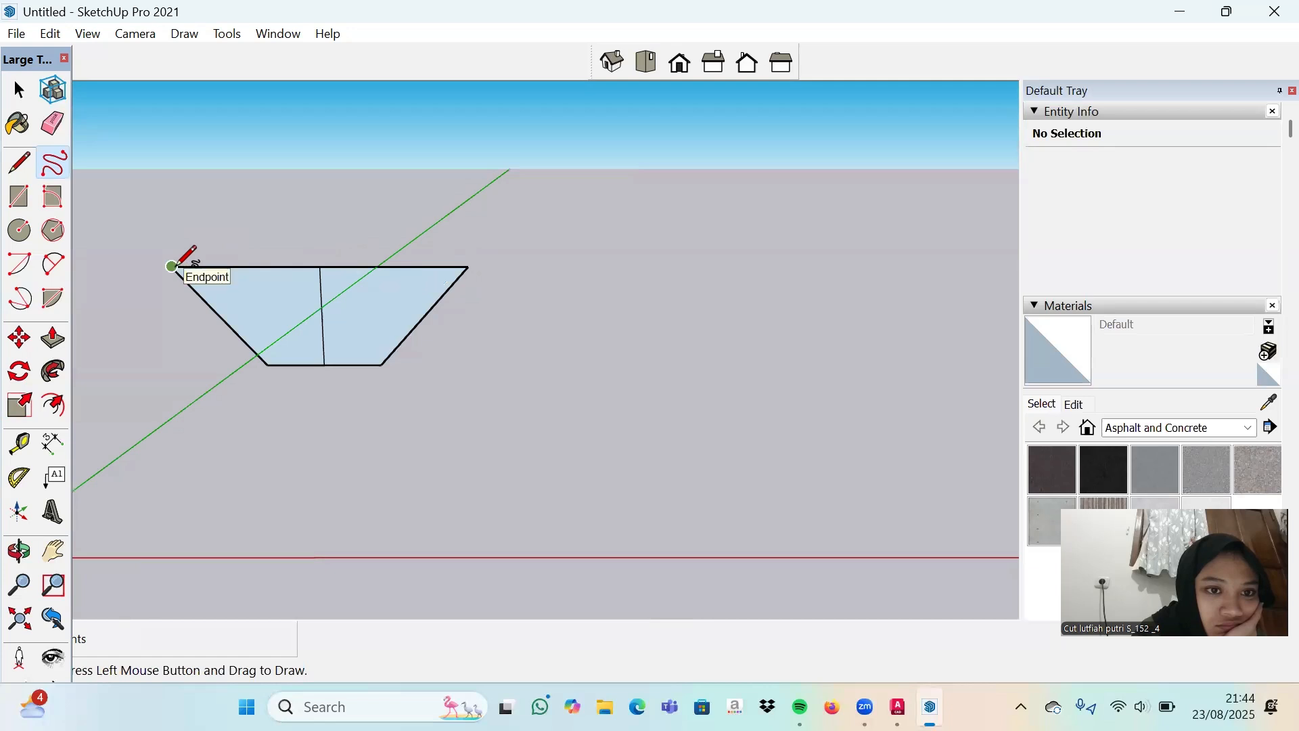
left_click(55, 127)
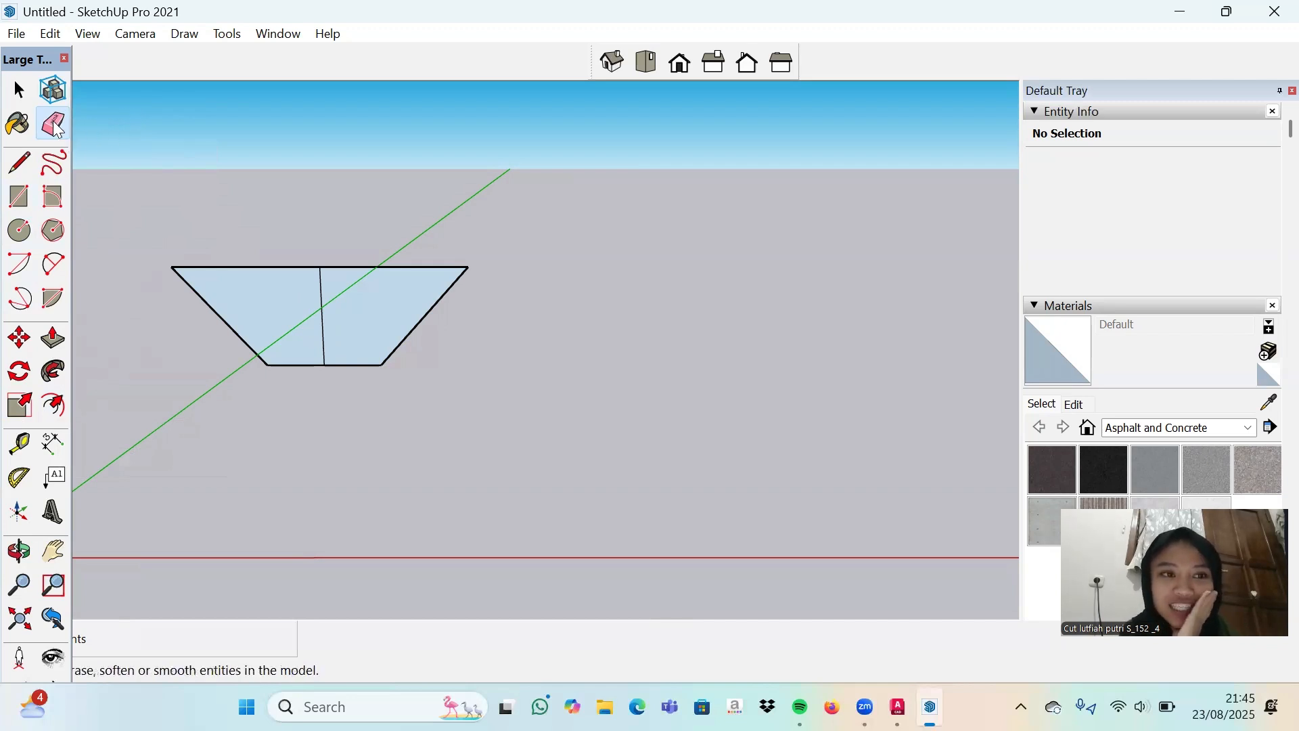
left_click(327, 323)
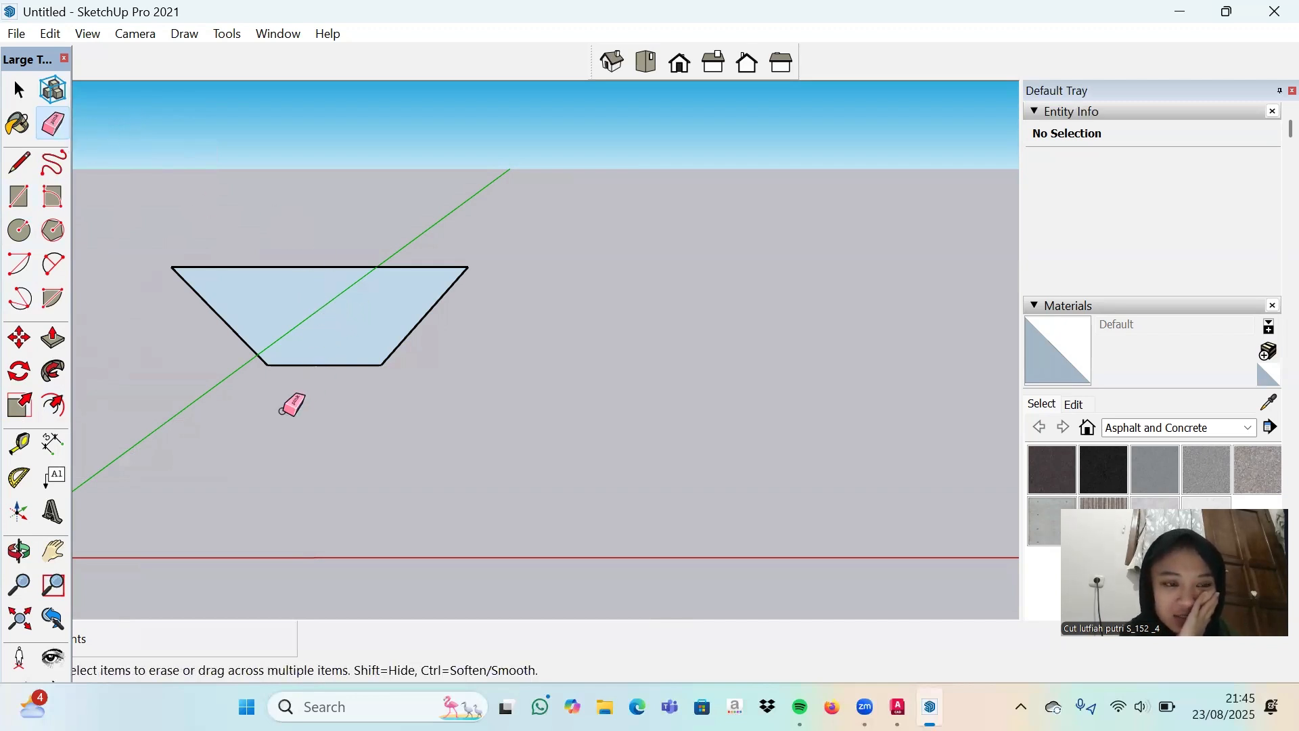
Offset the trapezoid's outline outward by 0.5 m.
left_click(53, 414)
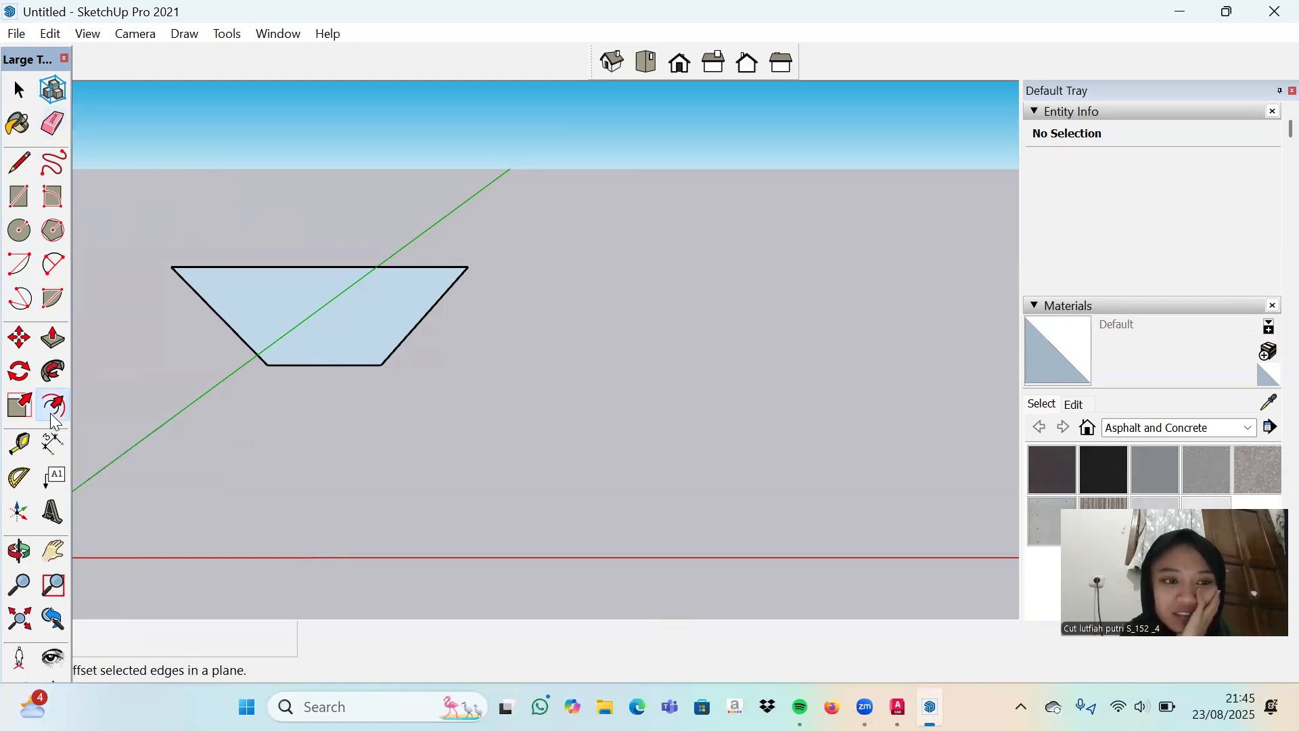
left_click(318, 315)
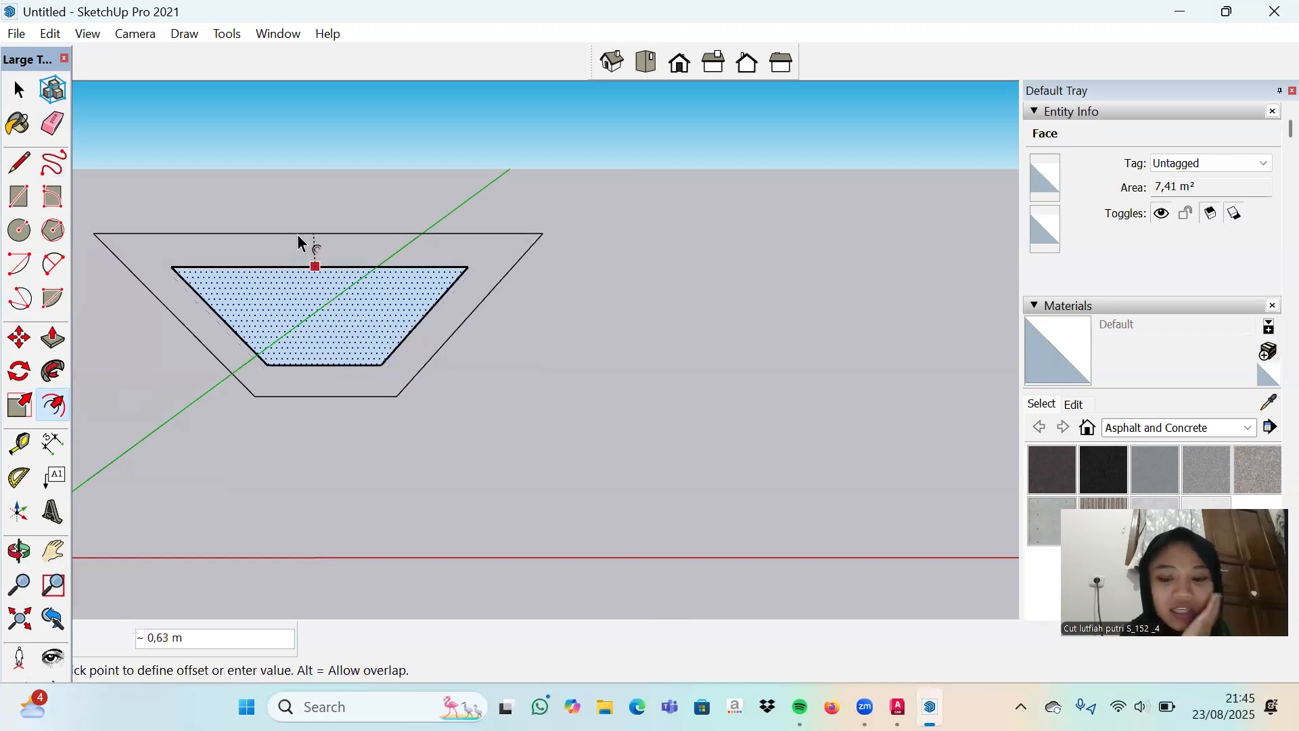
type("0")
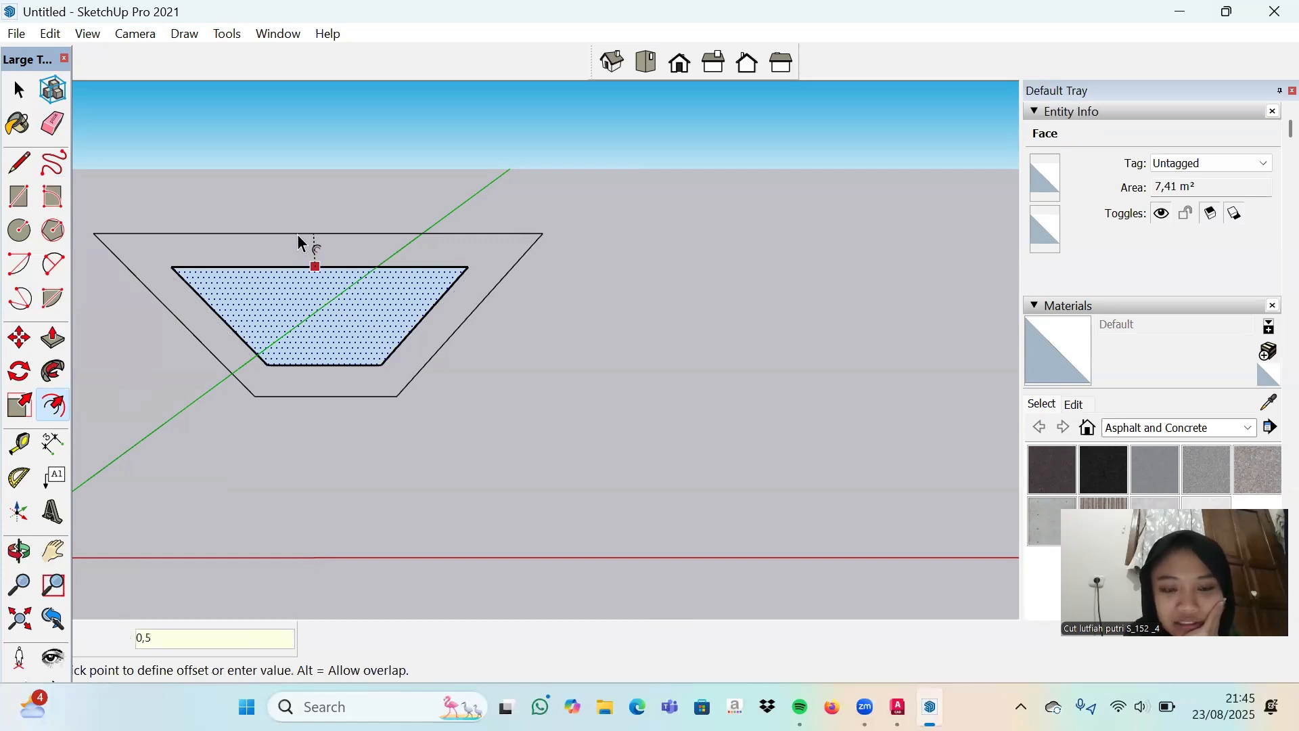
type(",5")
key("Return")
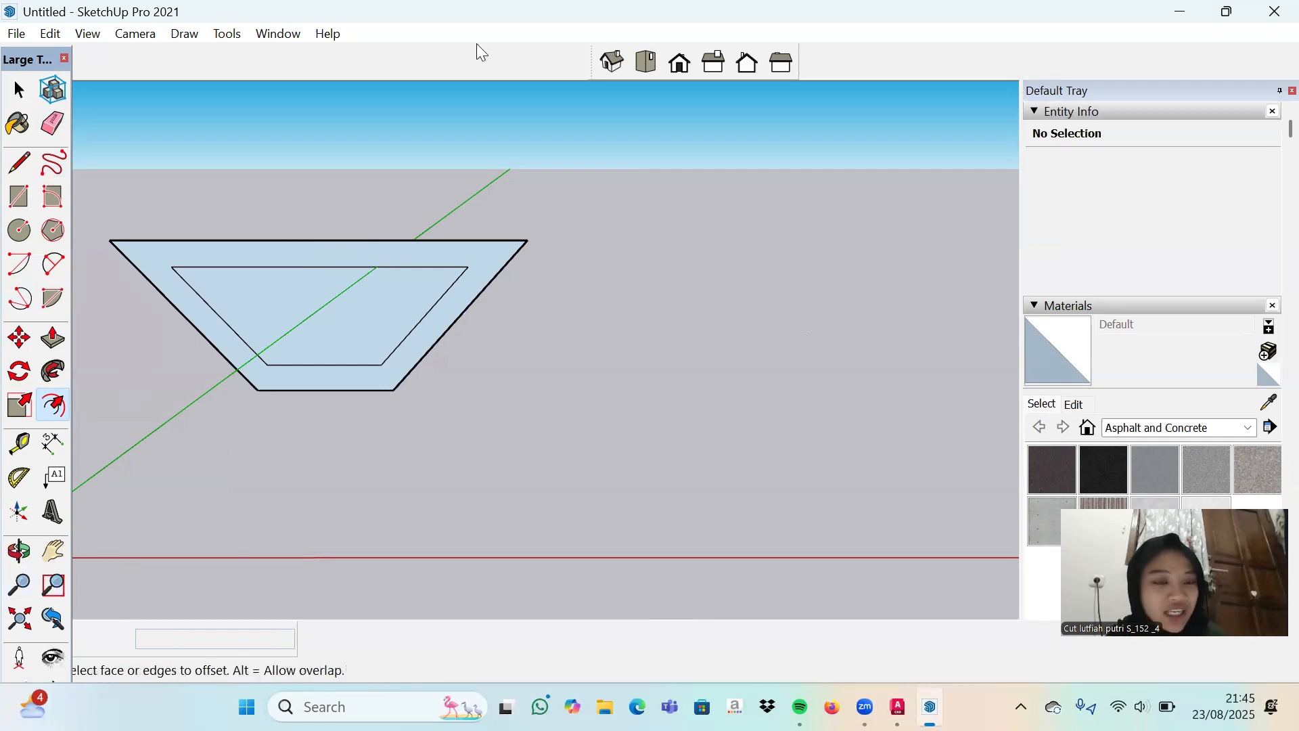
Extend both sloped sides of the inner trapezoid up to the outer top edge with lines.
left_click(18, 168)
left_click(468, 267)
left_click(490, 240)
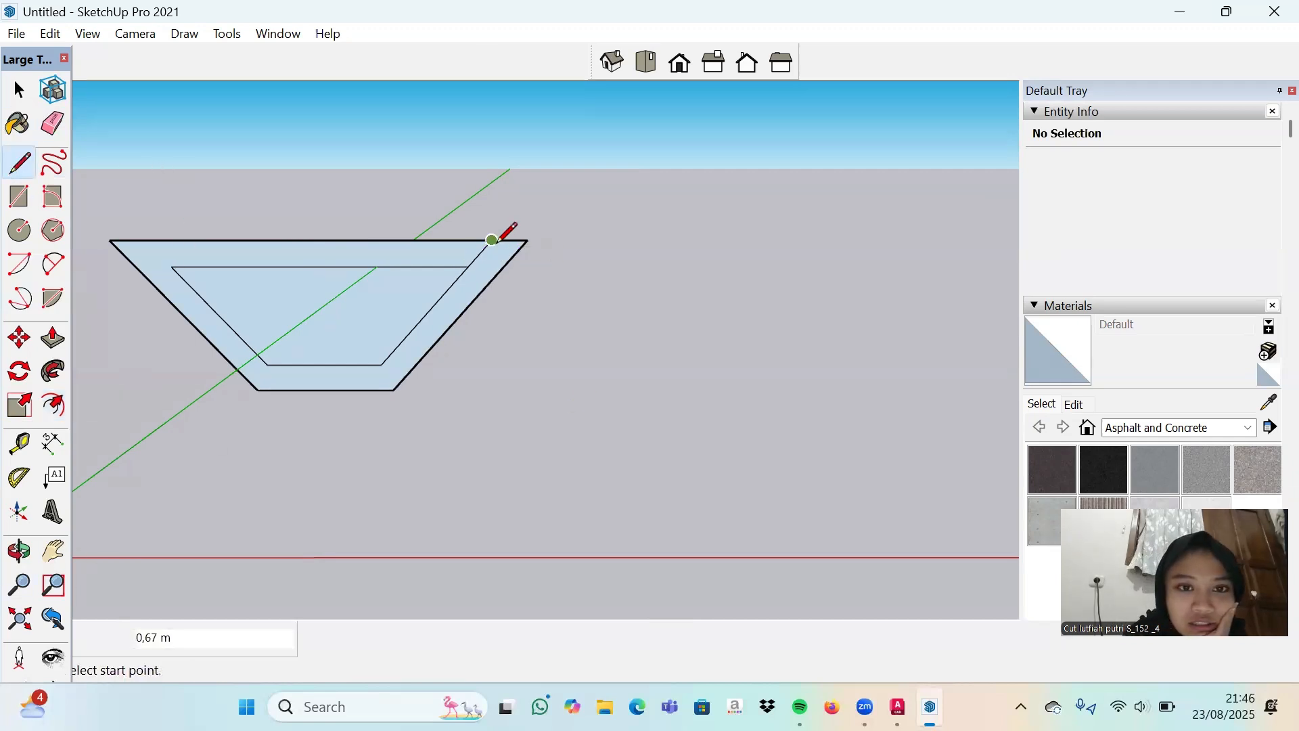
left_click(173, 267)
left_click(146, 241)
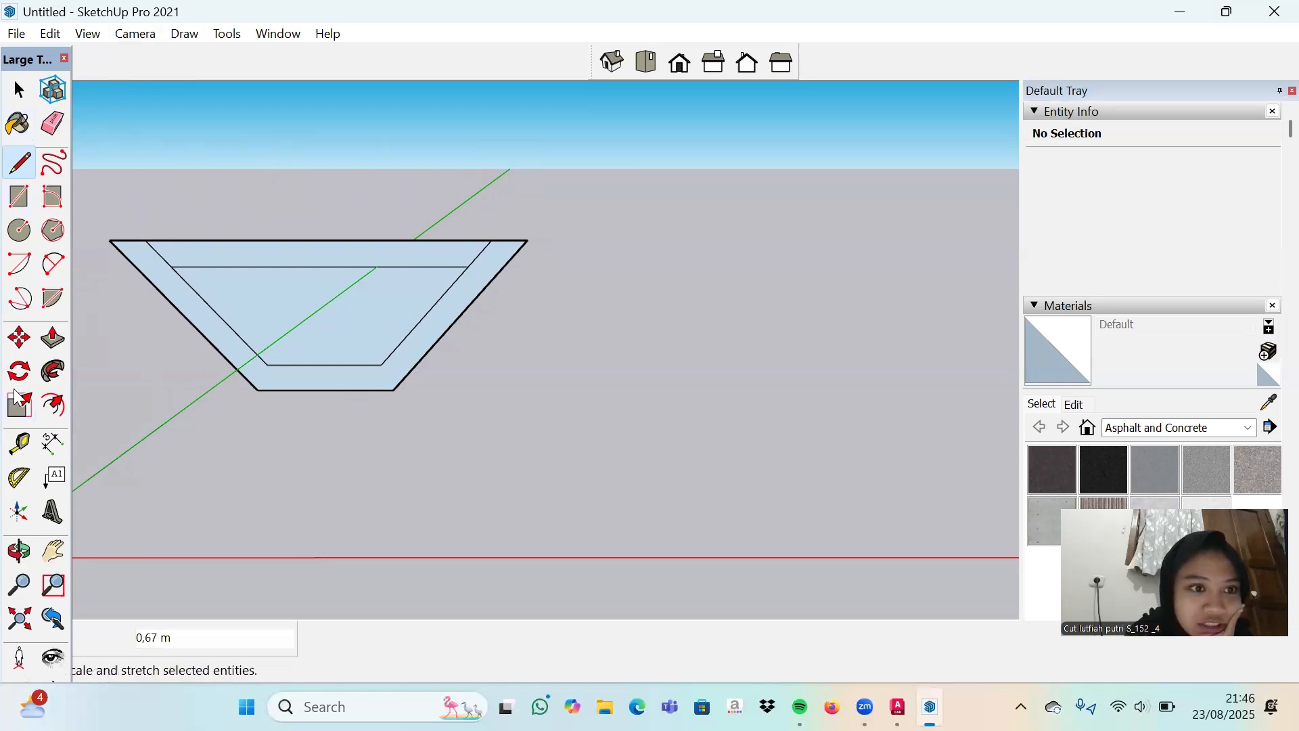
Push the inner trapezoid face and the U-shaped wall face around it back 10 m each.
left_click(54, 338)
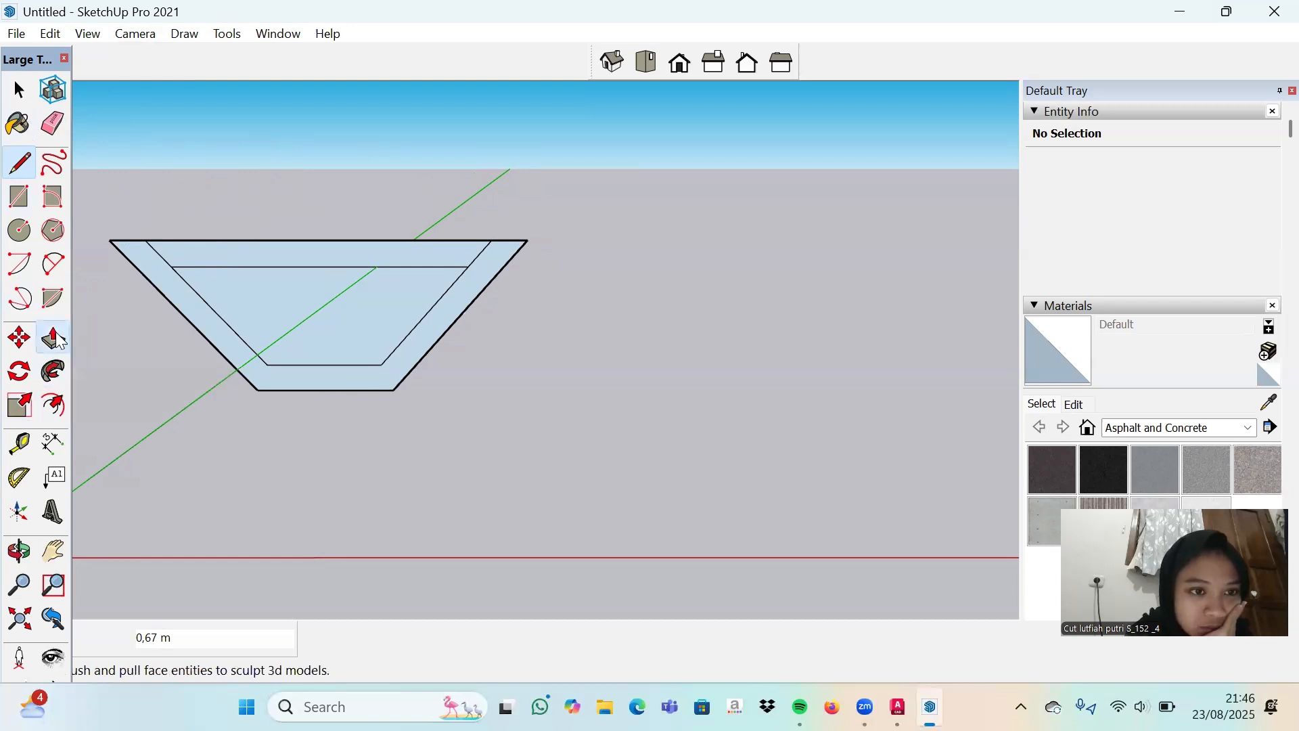
left_click(347, 350)
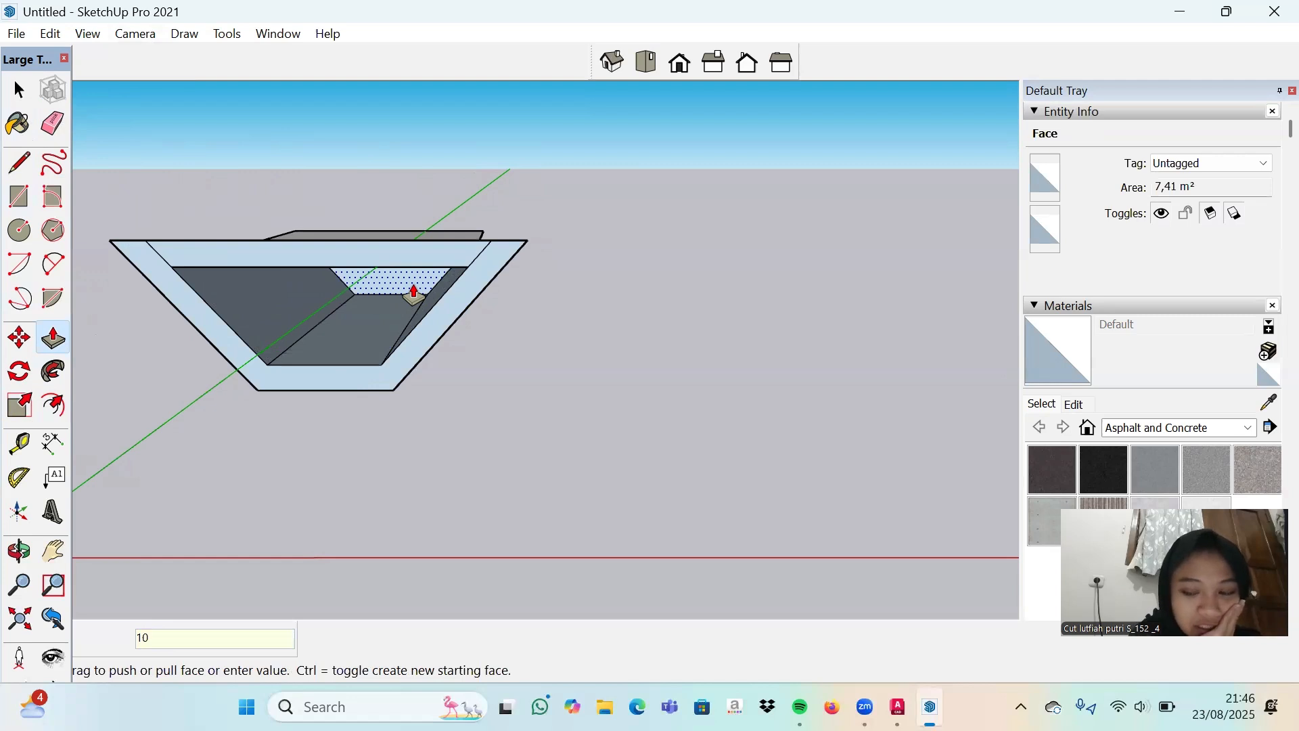
type("10")
key("Return")
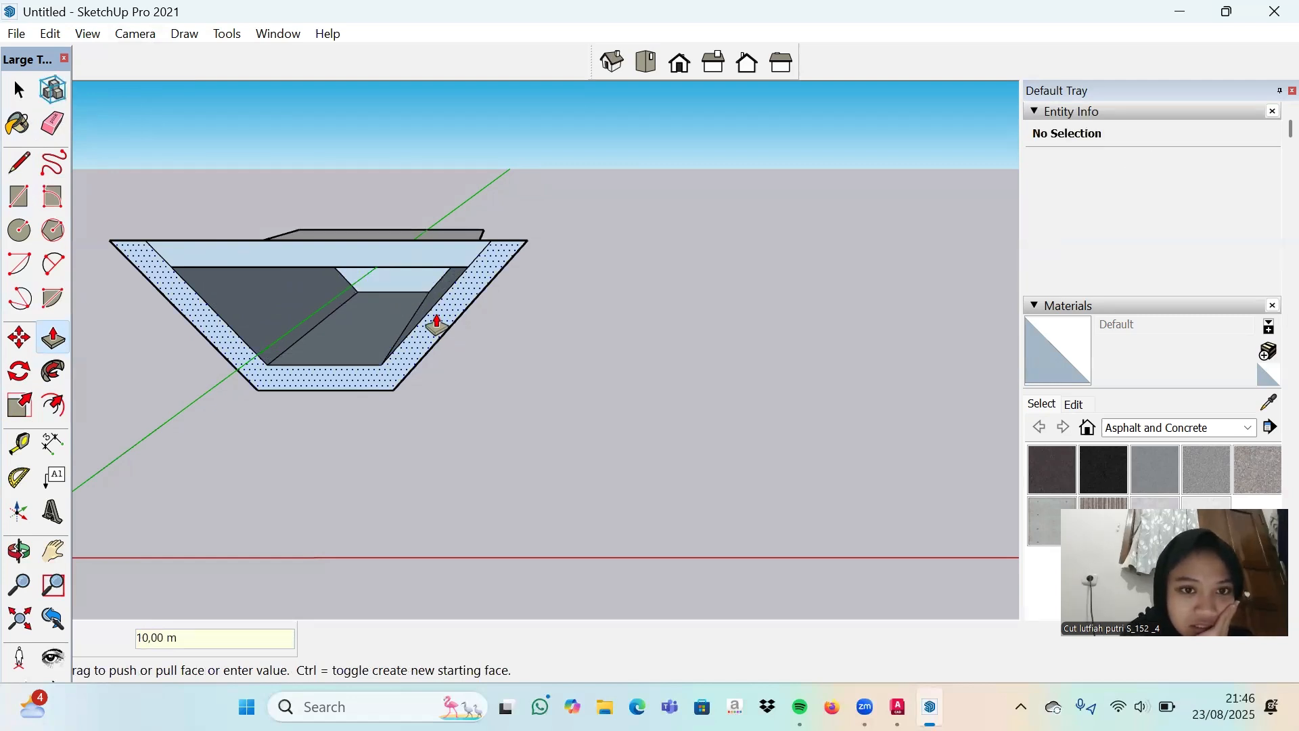
left_click(434, 320)
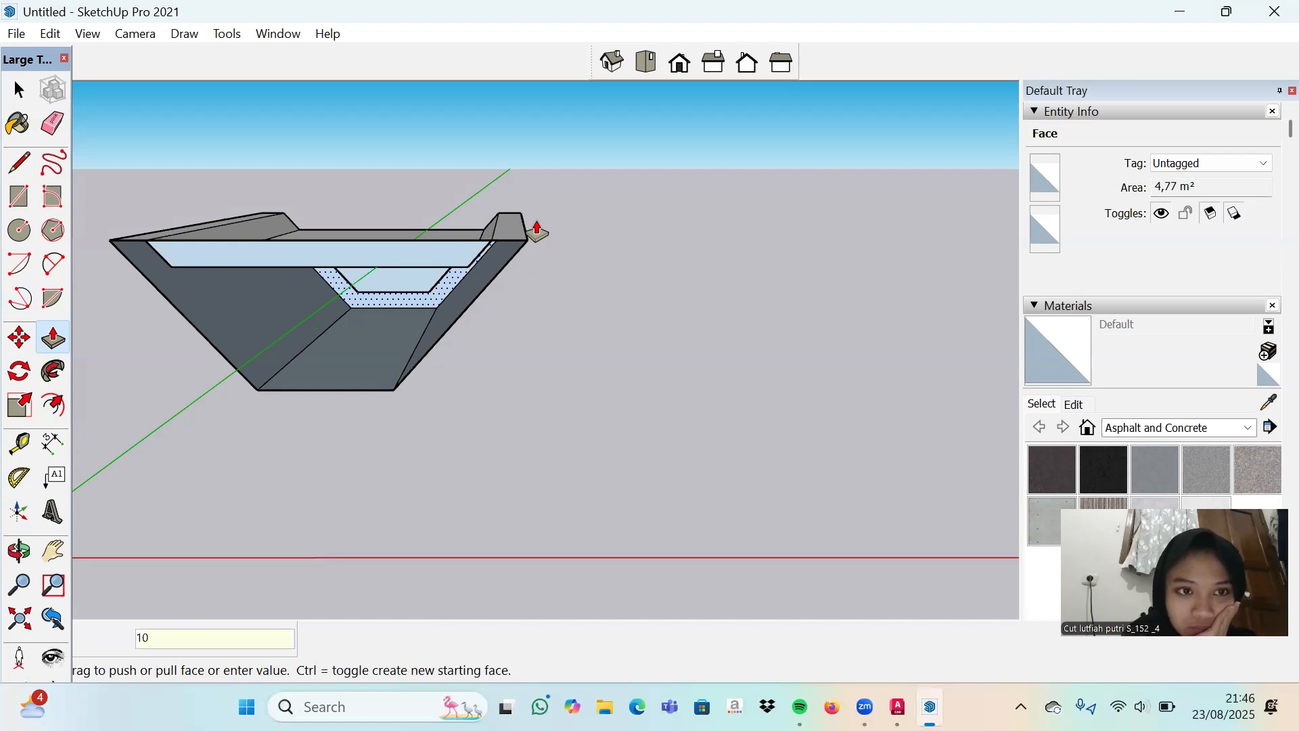
key("Return")
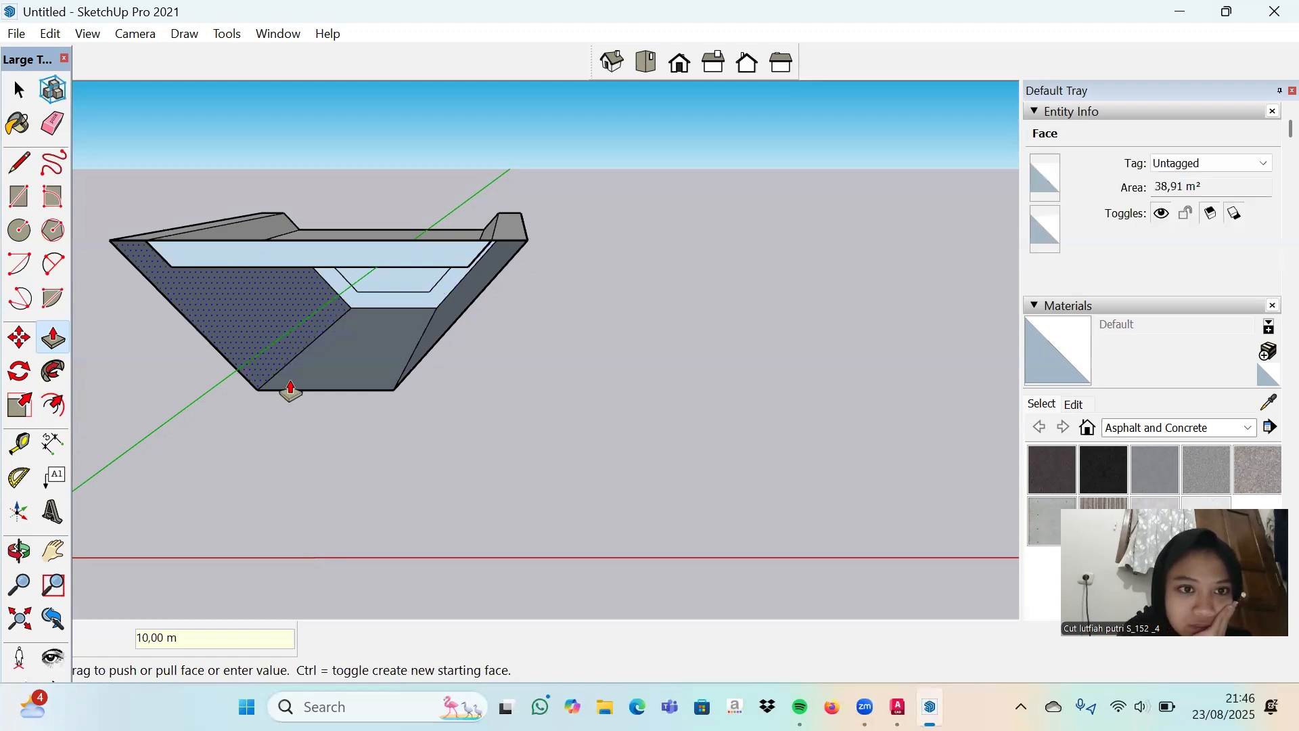
Restore the open front face by drawing a line across the left wall's upper end, and erase the outer top edge between the walls.
left_click(9, 168)
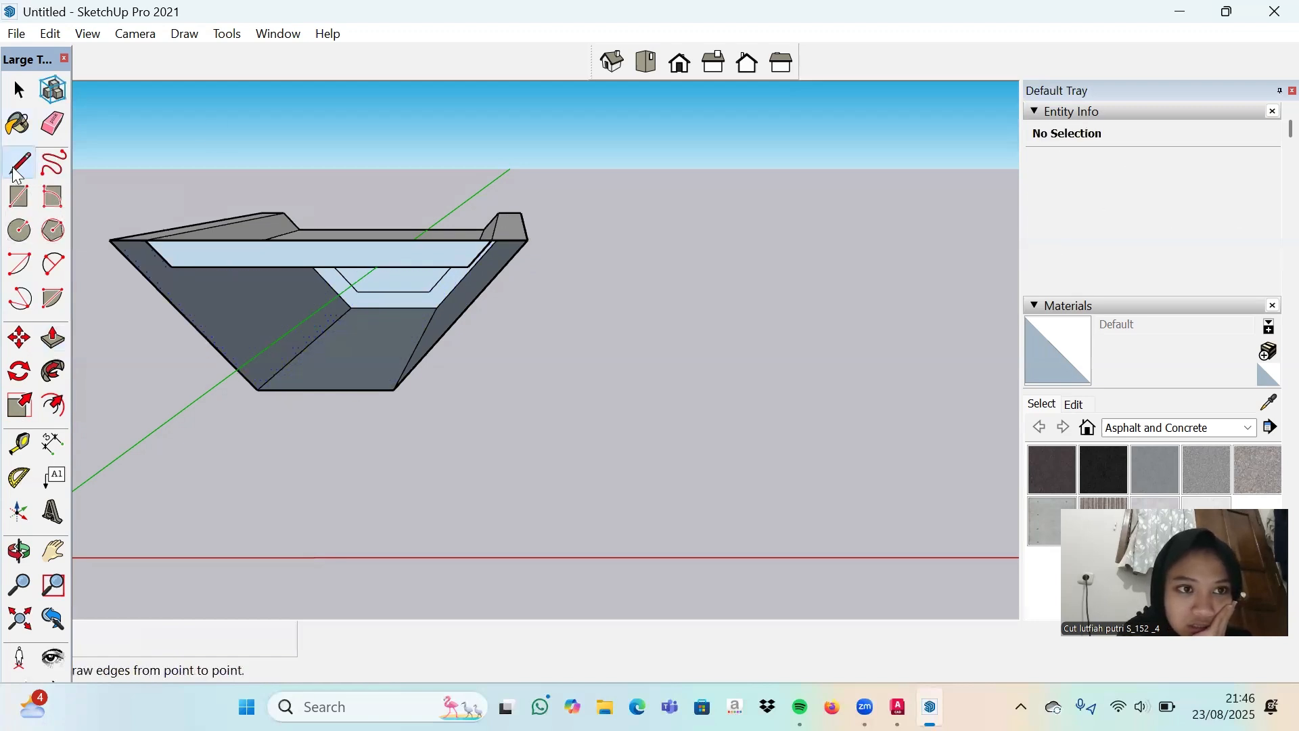
left_click(109, 240)
left_click(146, 240)
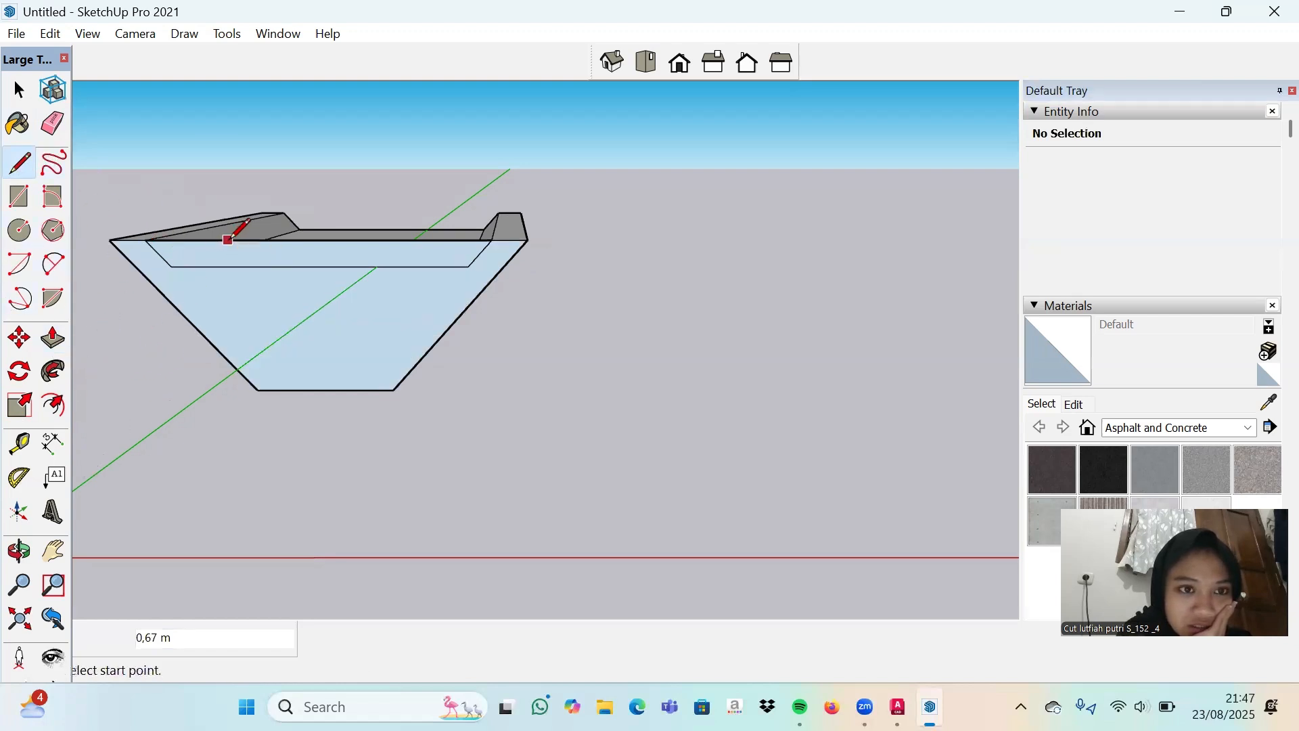
left_click(52, 123)
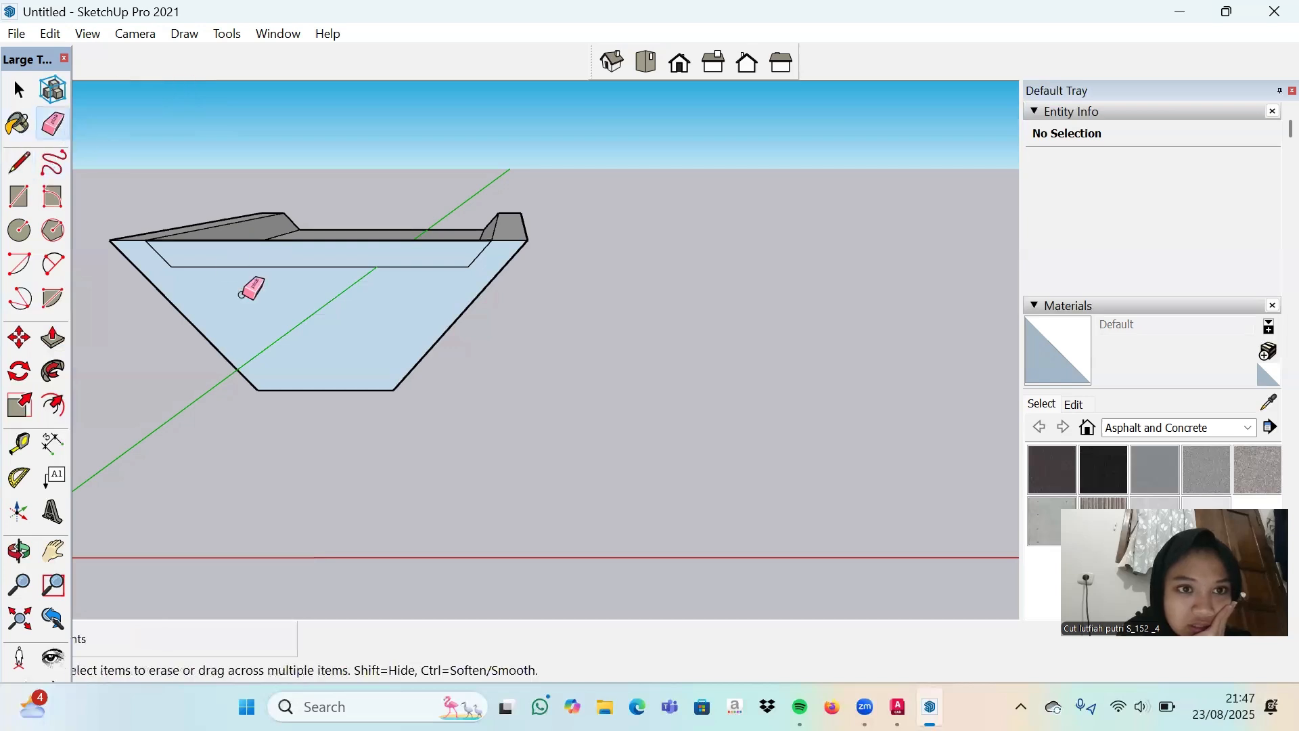
left_click(268, 240)
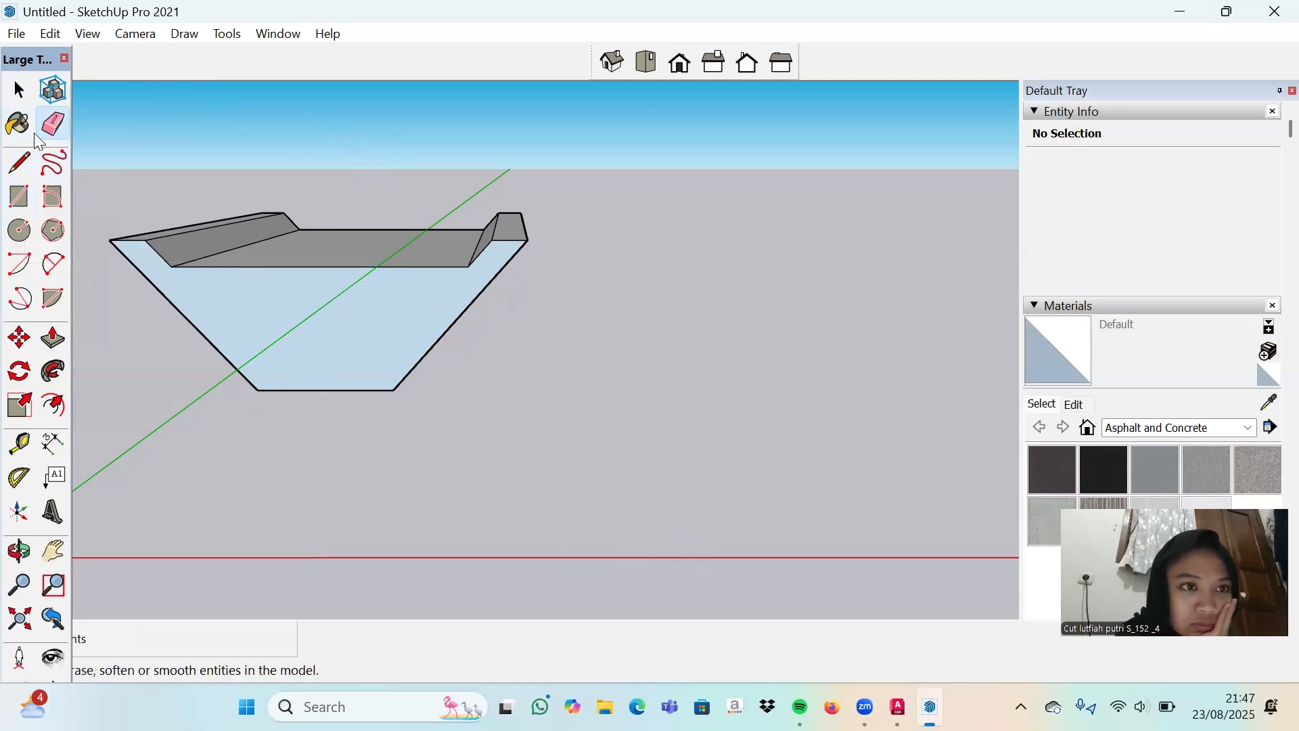
Redraw the inner trapezoid's outline on the front face and paint the channel walls with Concrete Scored Jointless.
left_click(21, 163)
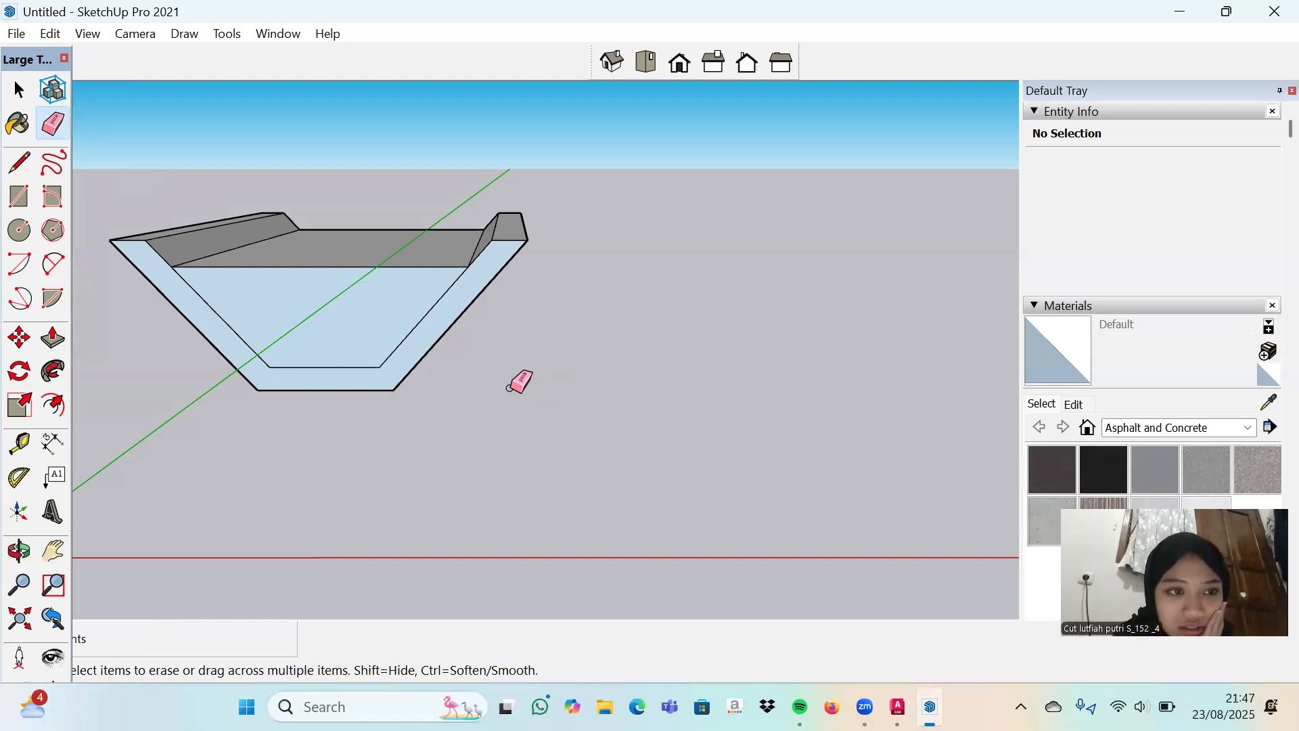
left_click(20, 126)
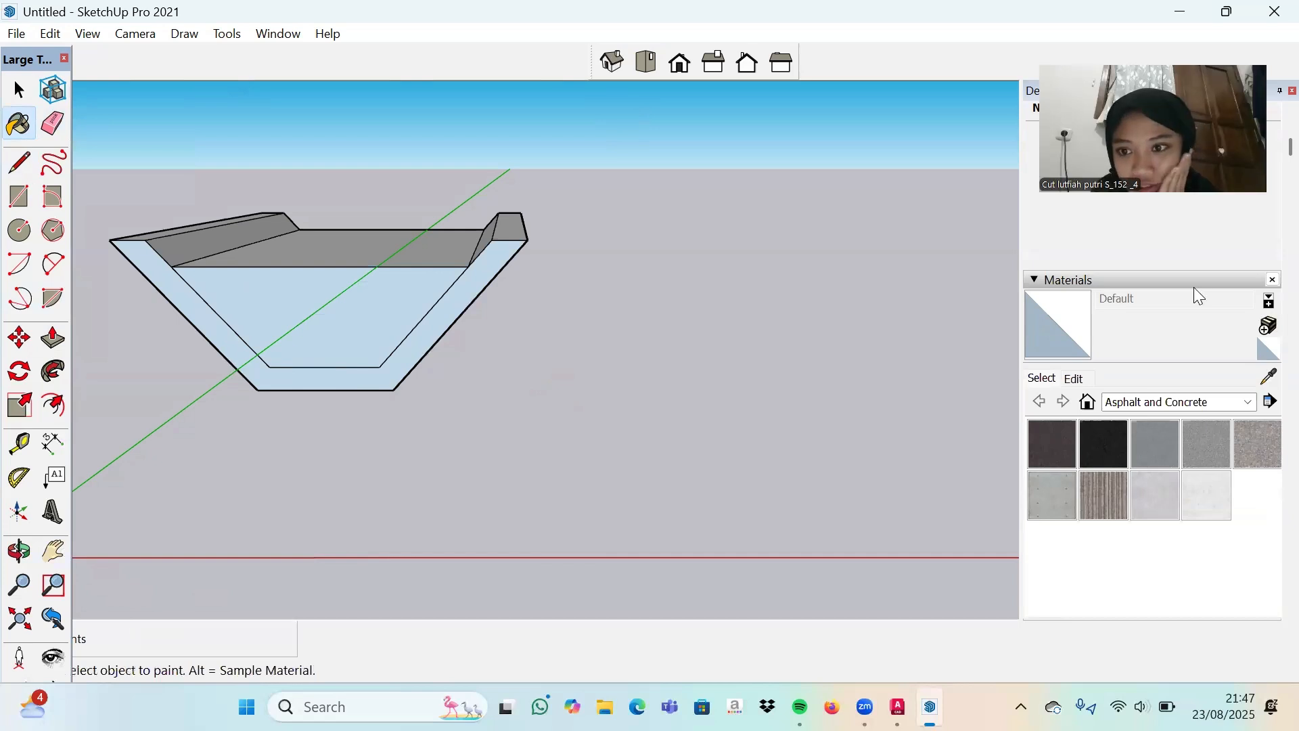
left_click(1105, 493)
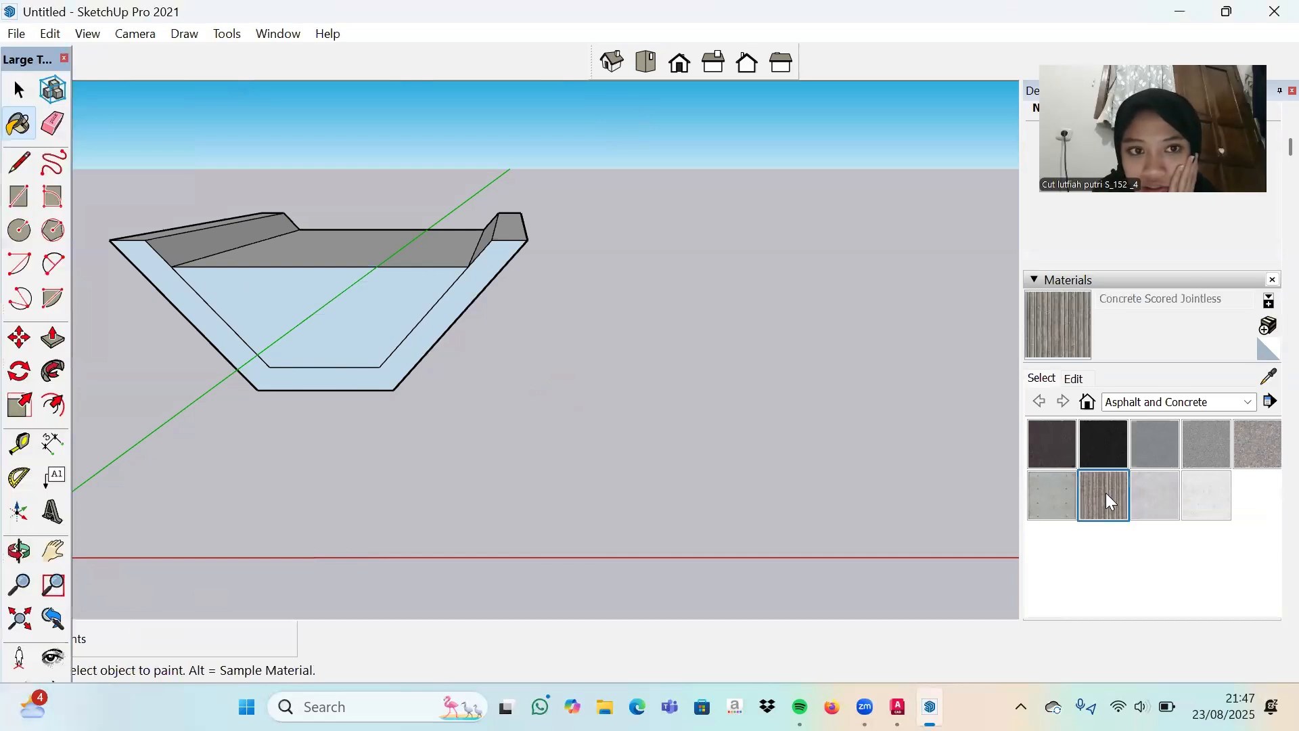
left_click(503, 250)
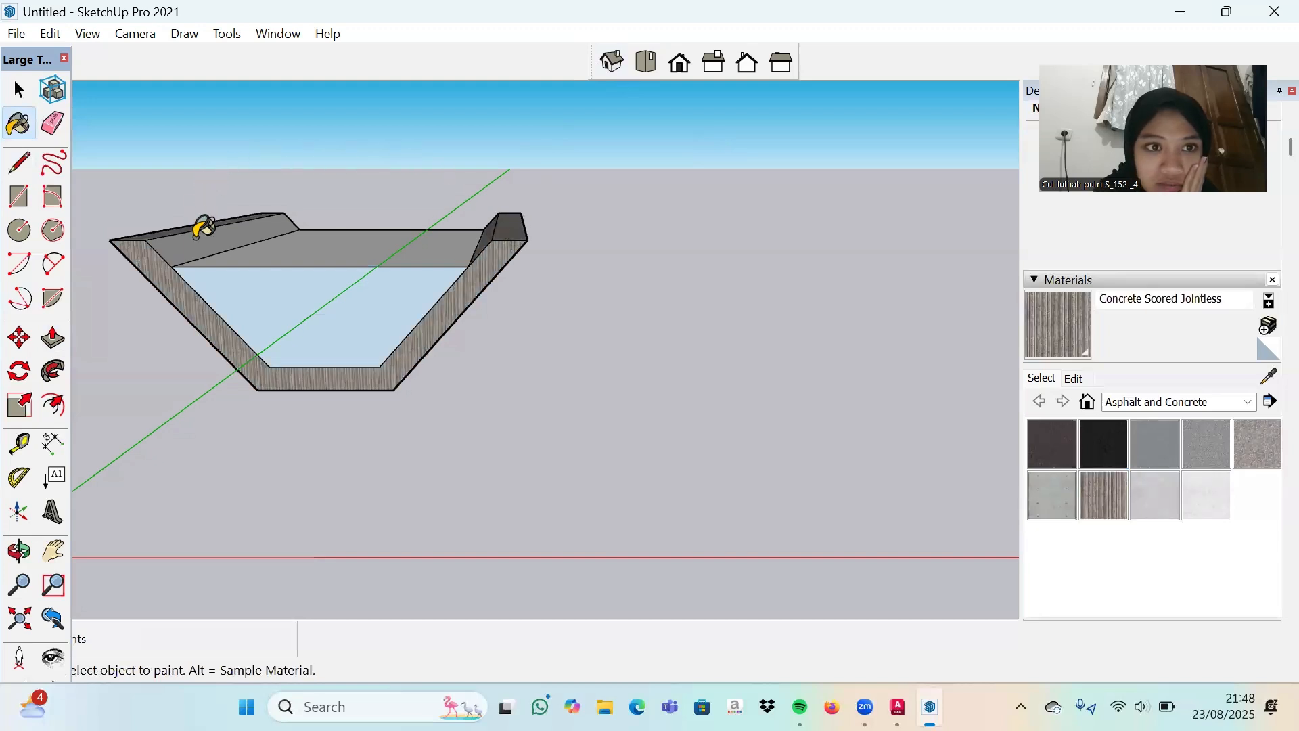
Paint the U-shaped wall face at the channel's opposite end with Concrete Scored Jointless.
mouse_move(197, 226)
middle_mouse_down()
mouse_move(370, 427)
mouse_move(351, 351)
middle_mouse_up()
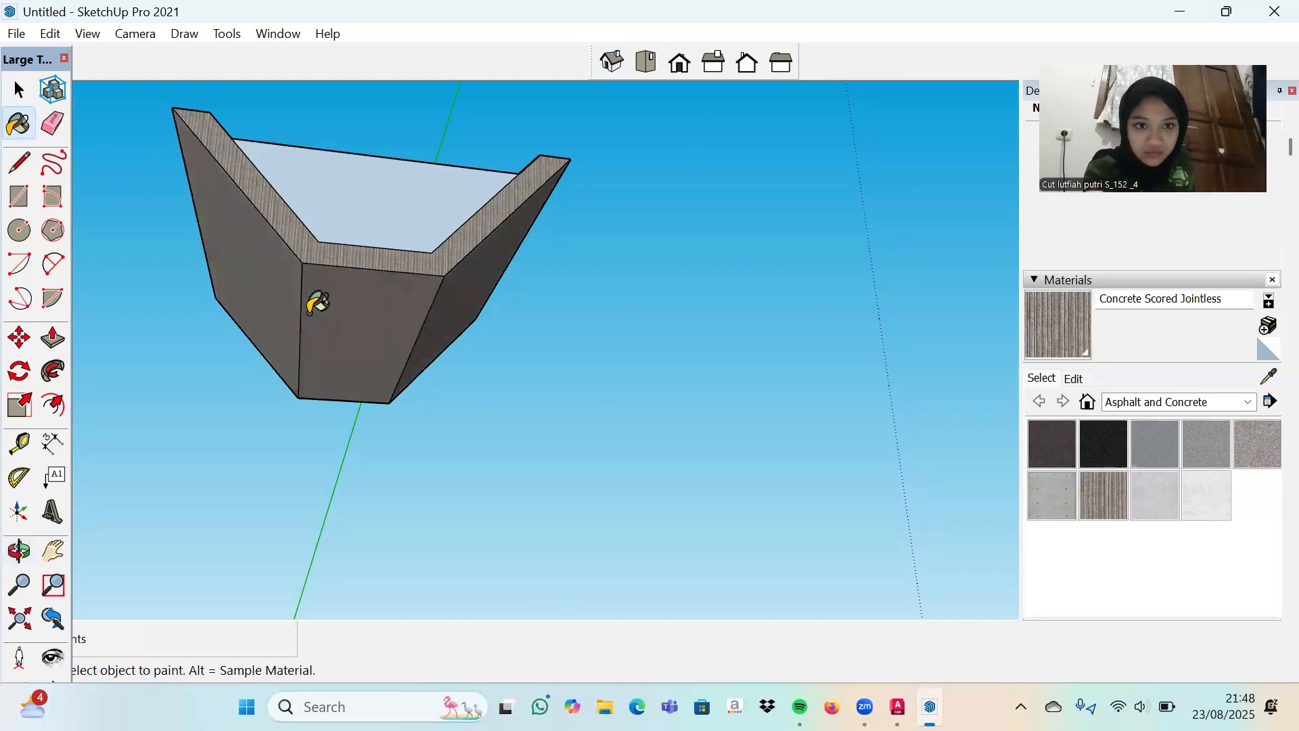
middle_click_drag(313, 293, 168, 559)
left_click_drag(168, 559, 168, 564)
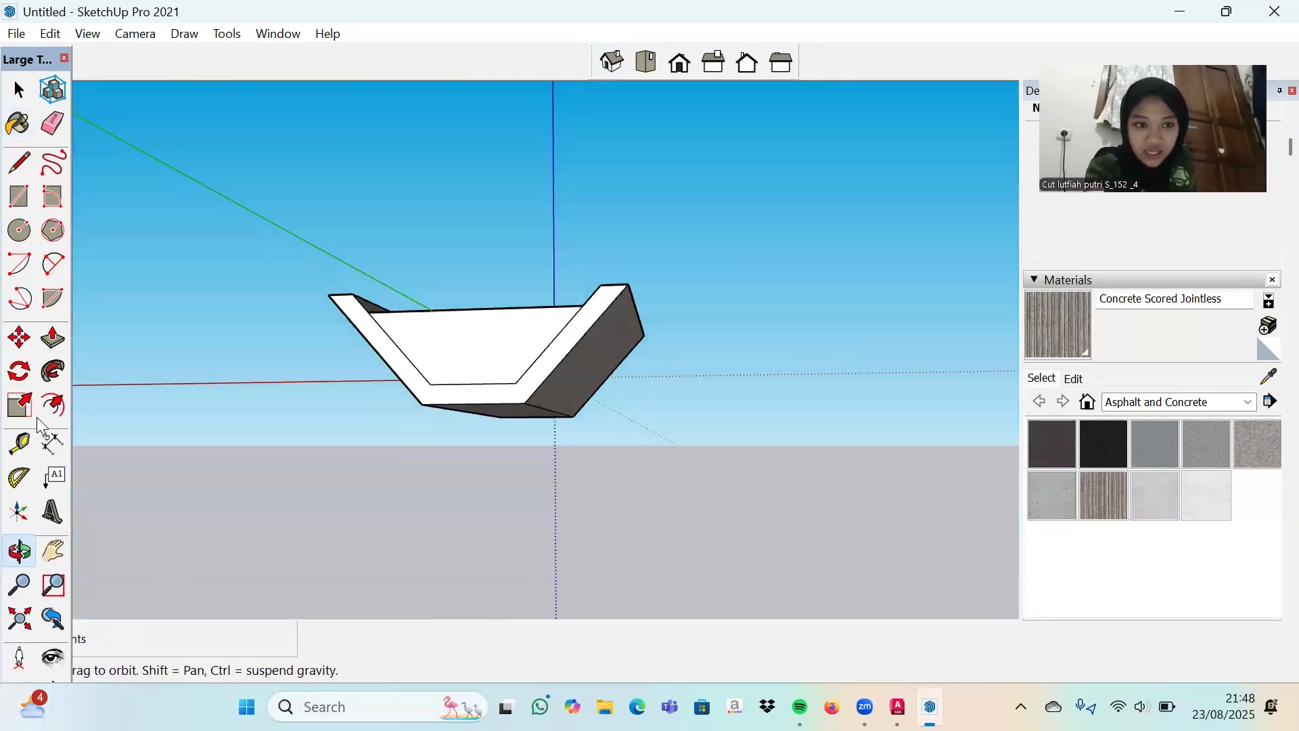
left_click(23, 125)
left_click(417, 371)
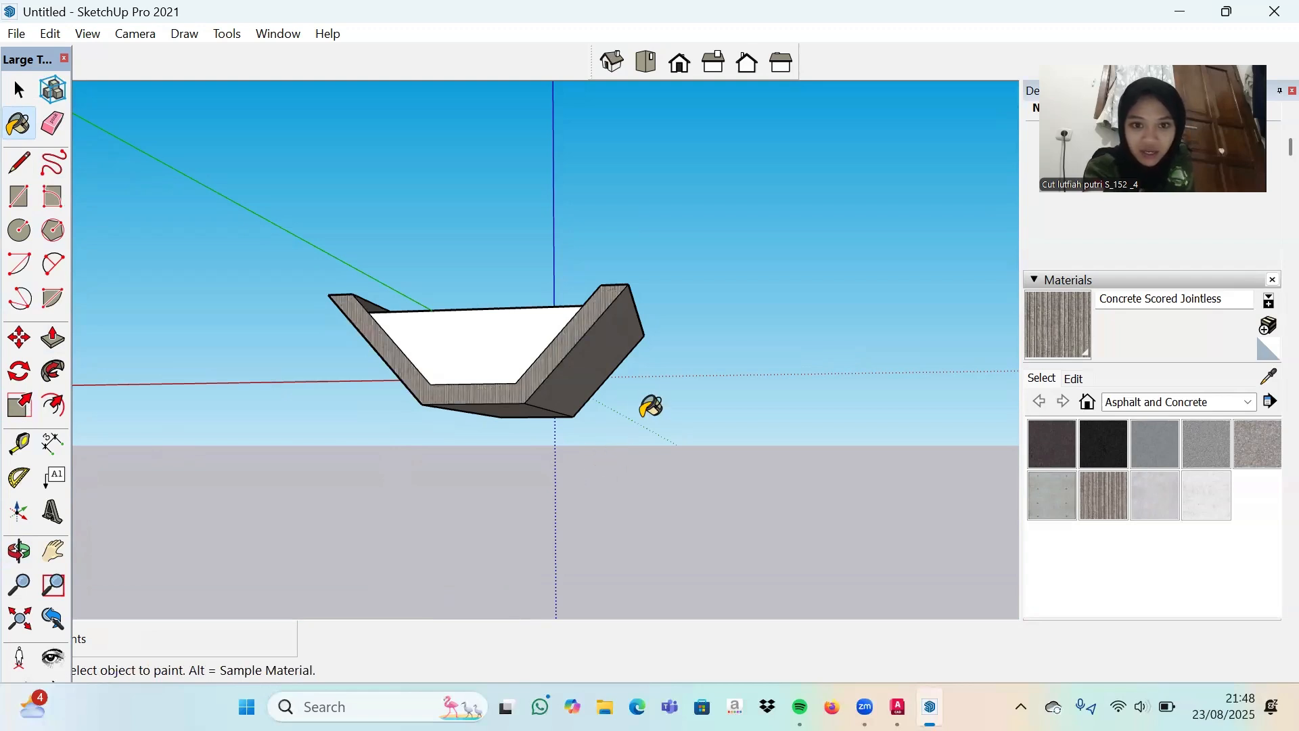
Paint the water body's top and end faces between the walls with Water Stream Shallow from the Water materials.
left_click(19, 552)
left_click_drag(632, 213, 649, 433)
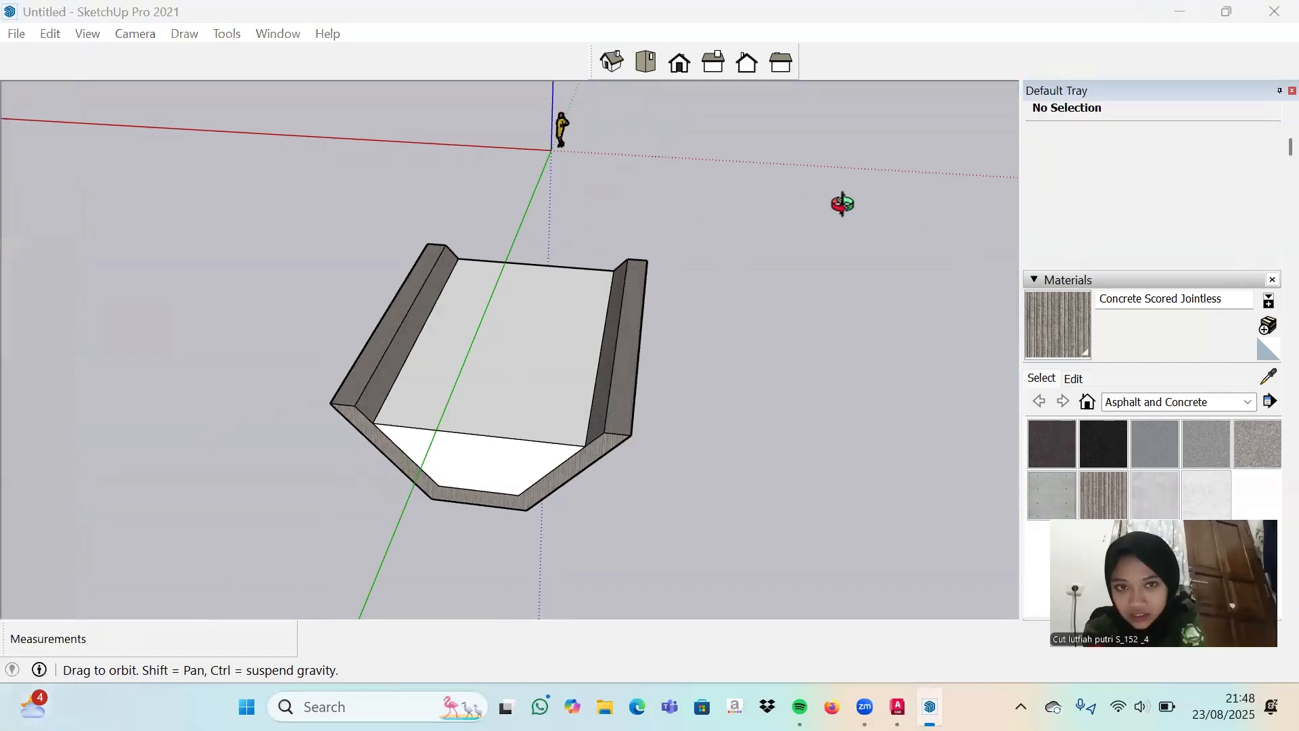
left_click(1135, 205)
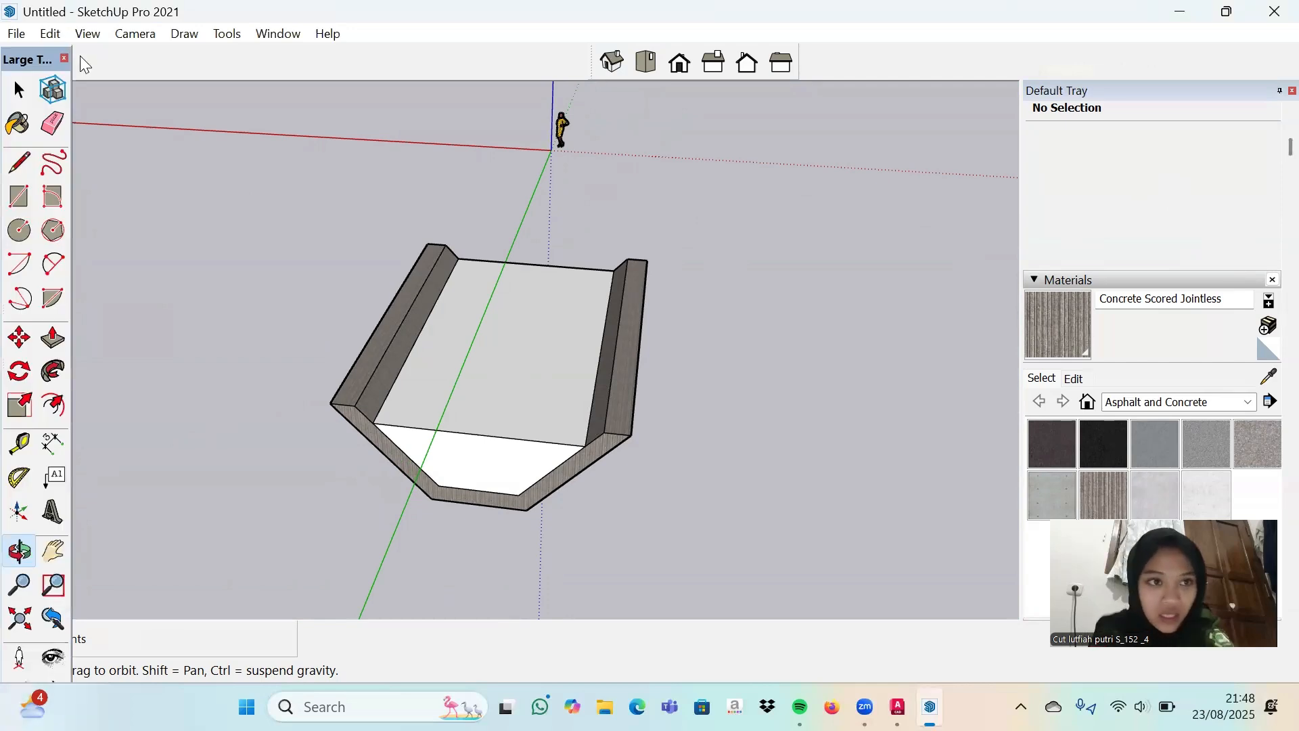
left_click(19, 124)
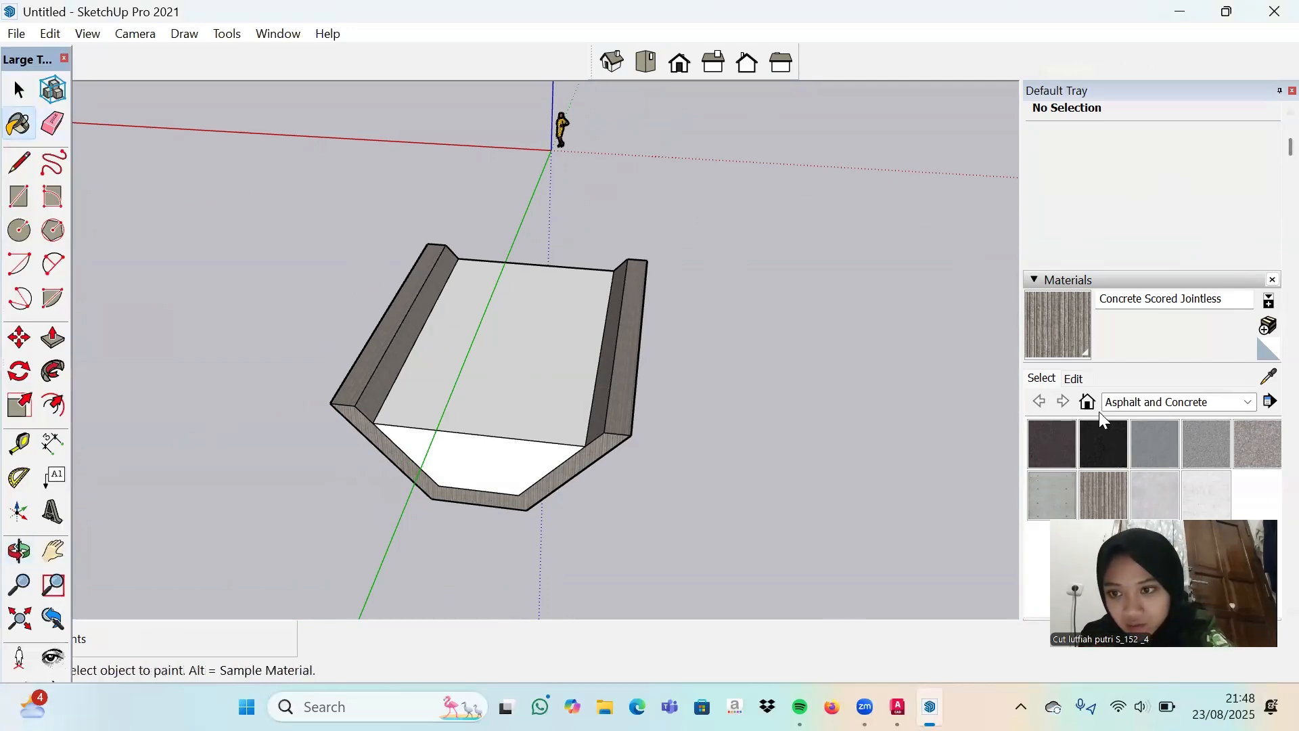
left_click(1246, 403)
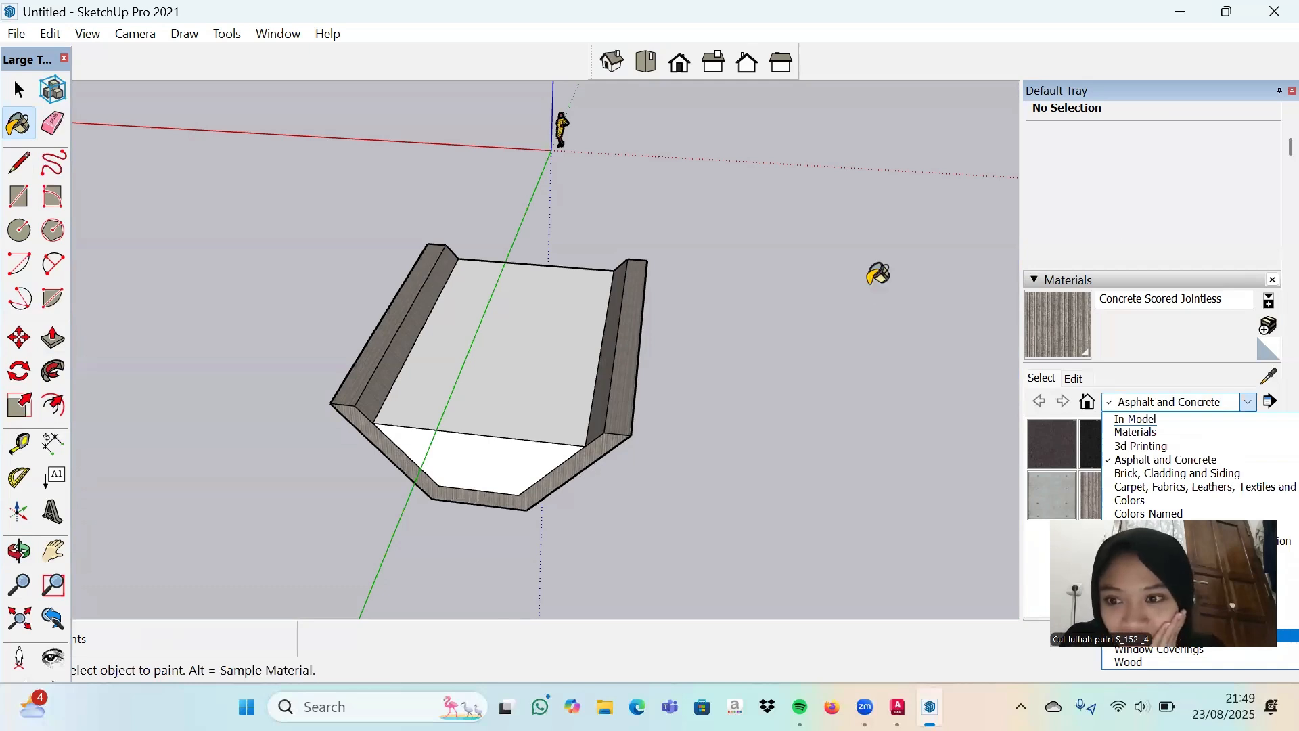
left_click(1248, 406)
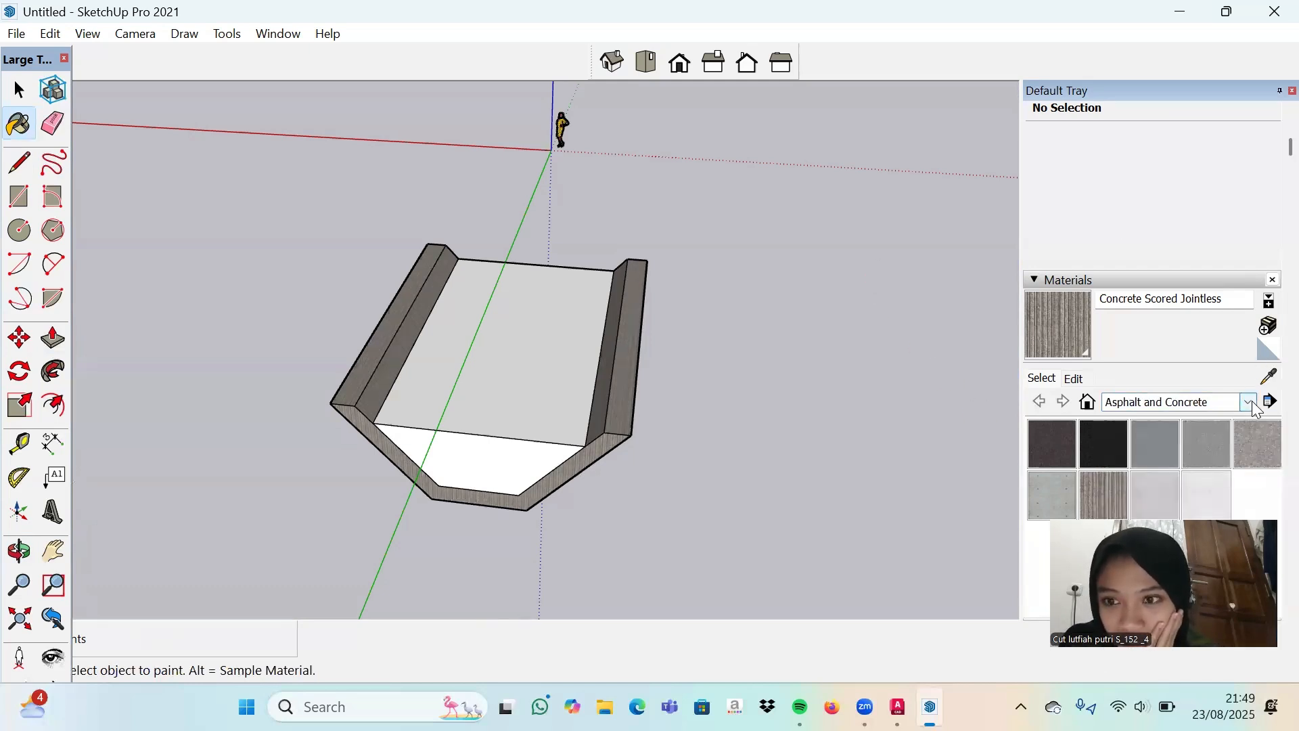
left_click(1247, 403)
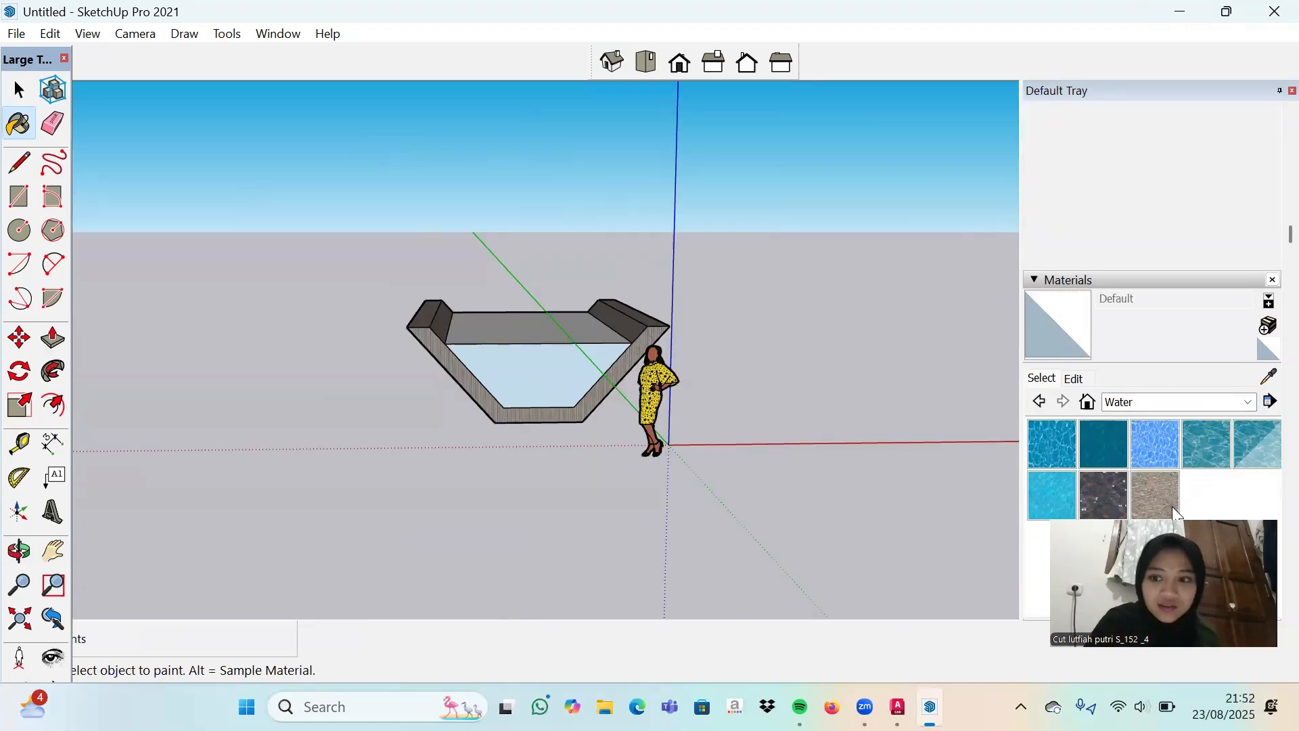
left_click(1167, 496)
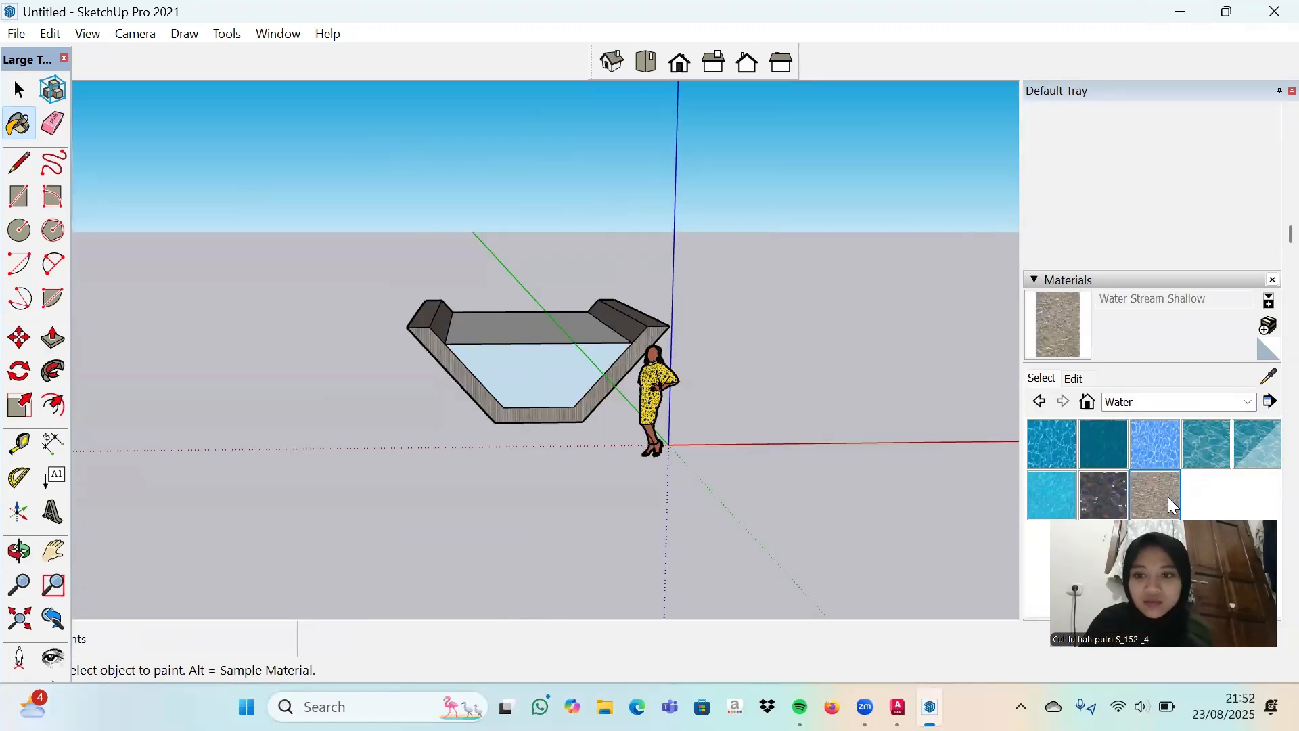
left_click(549, 340)
middle_click_drag(399, 502, 484, 360)
middle_click_drag(396, 368, 432, 253)
scroll(495, 291, "up", 2)
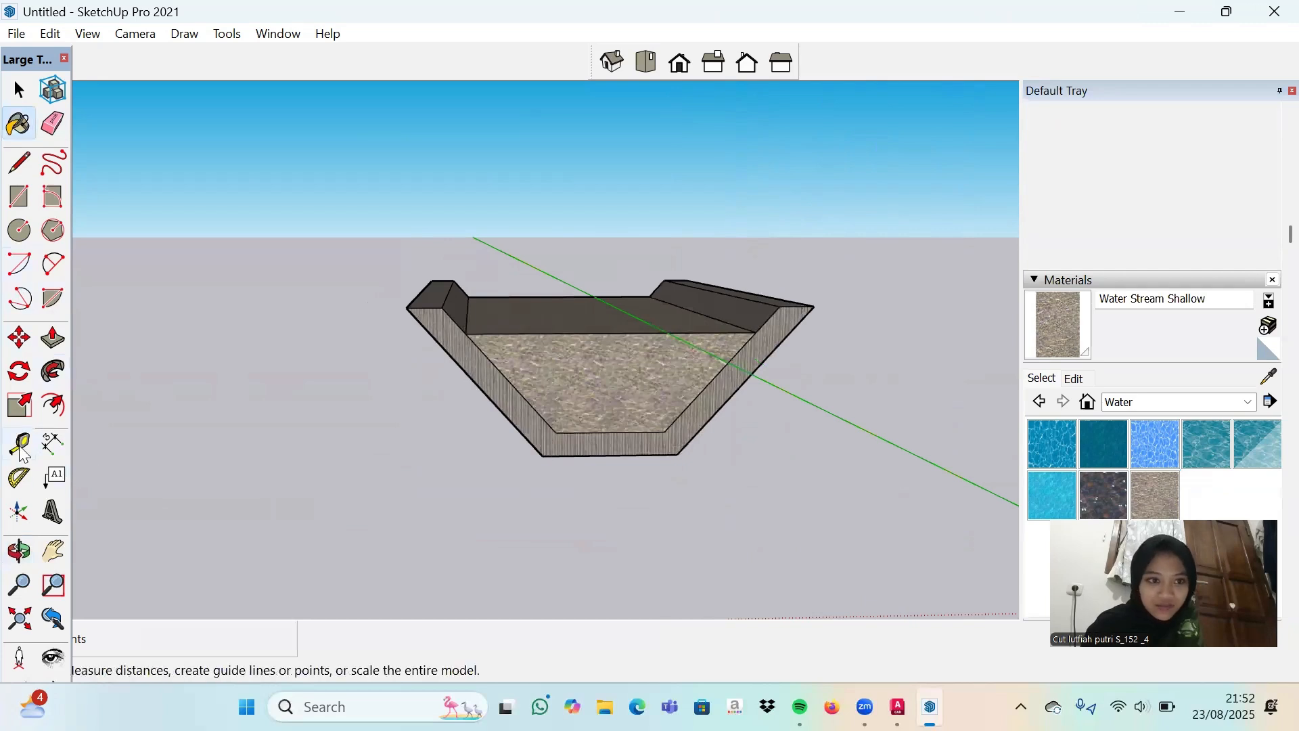
Dimension the channel's inner top width above the front face and colour the dimension red with Color A04.
left_click(52, 443)
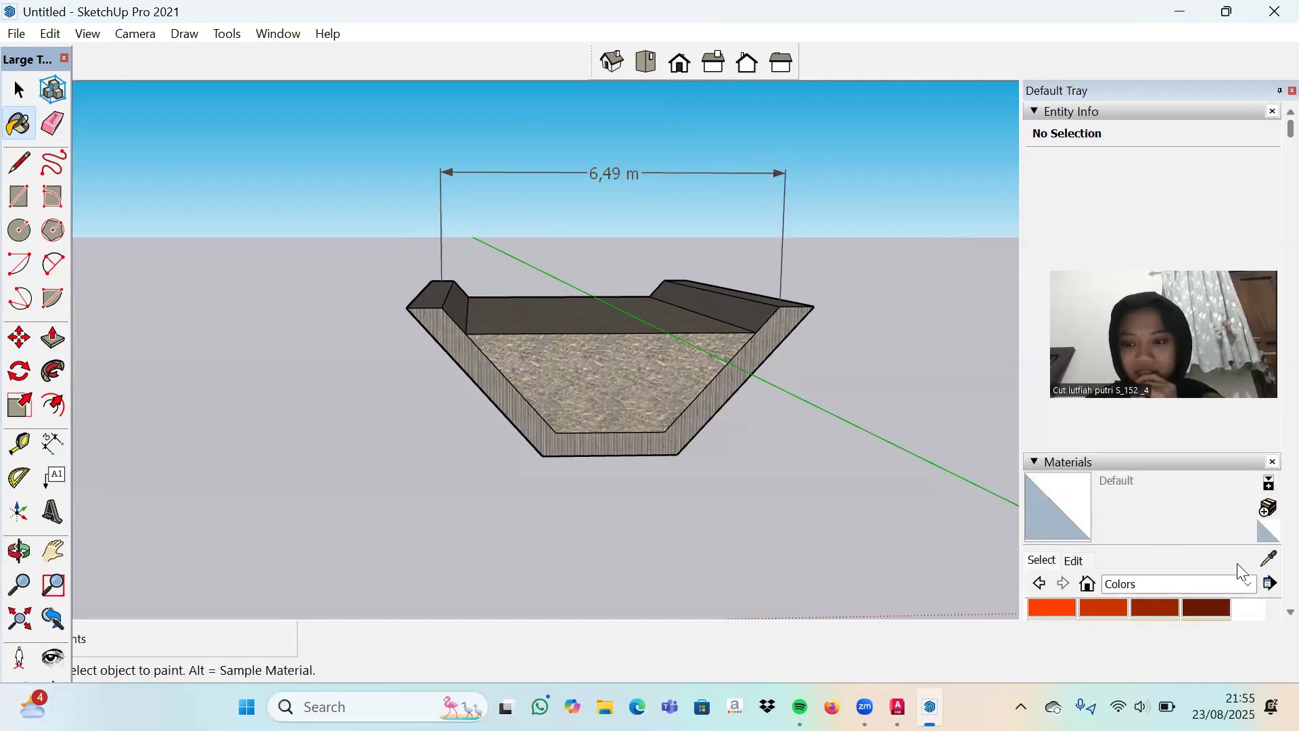
left_click(1248, 585)
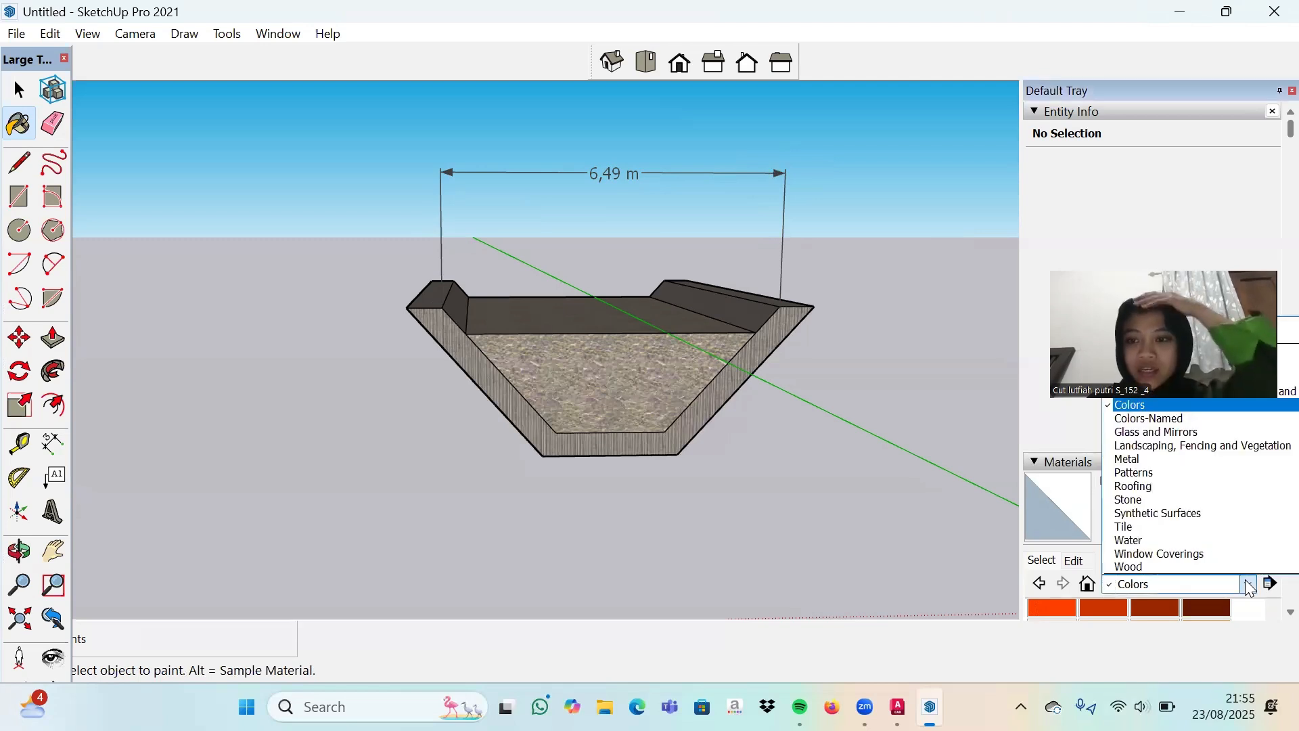
left_click(1183, 407)
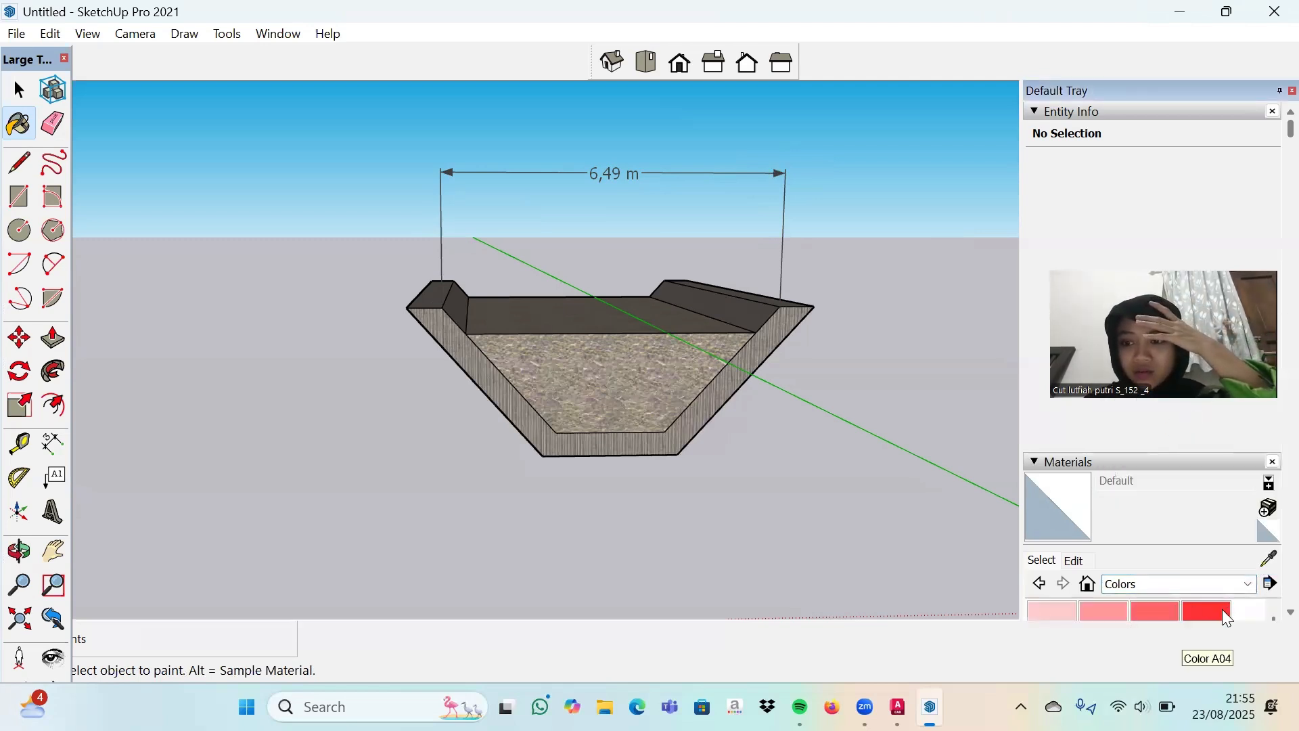
left_click(1222, 611)
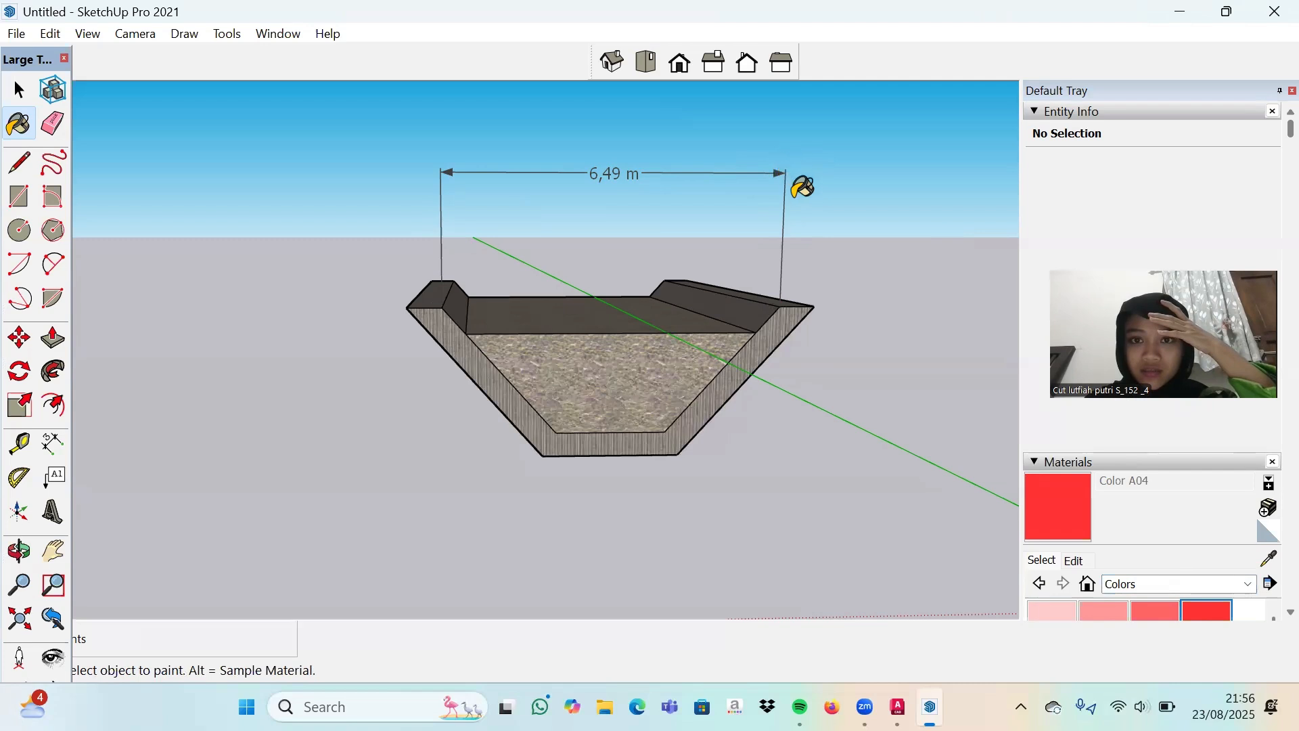
left_click(787, 178)
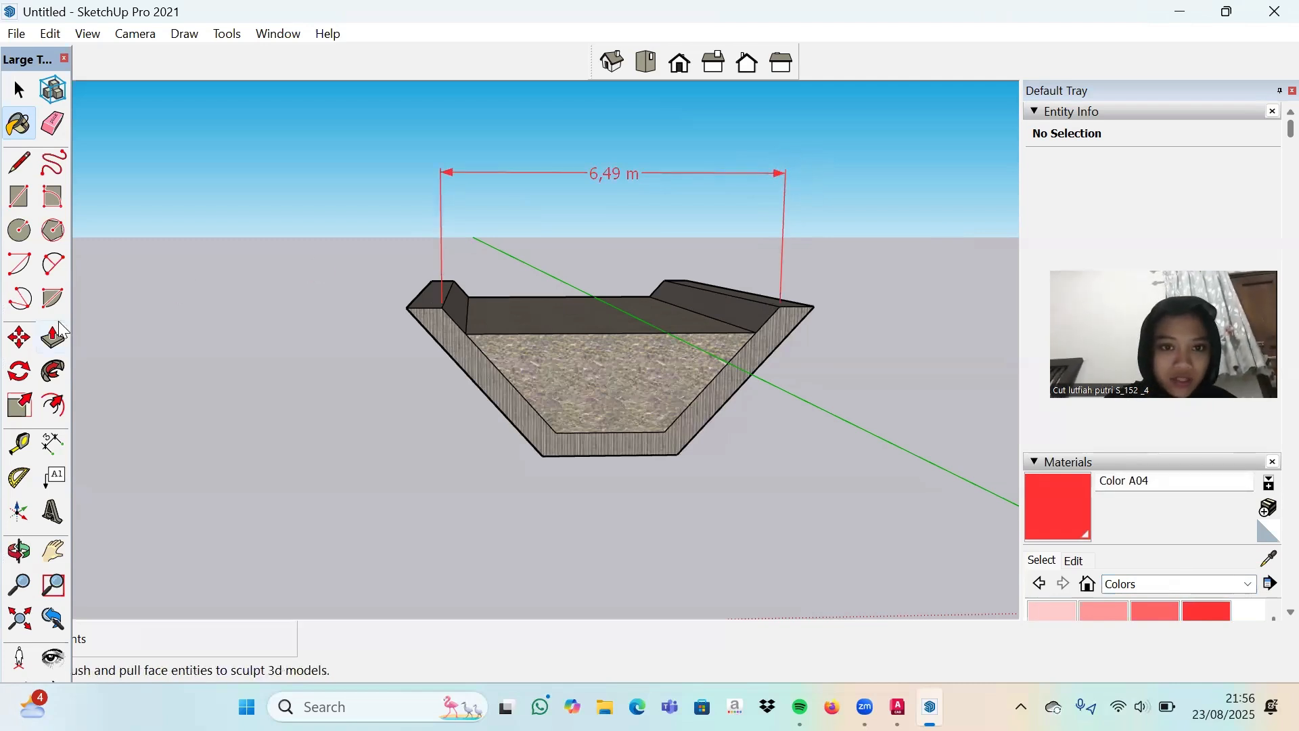
Dimension the channel's inner depth beside the right wall and colour the dimension with Color A04.
left_click(58, 451)
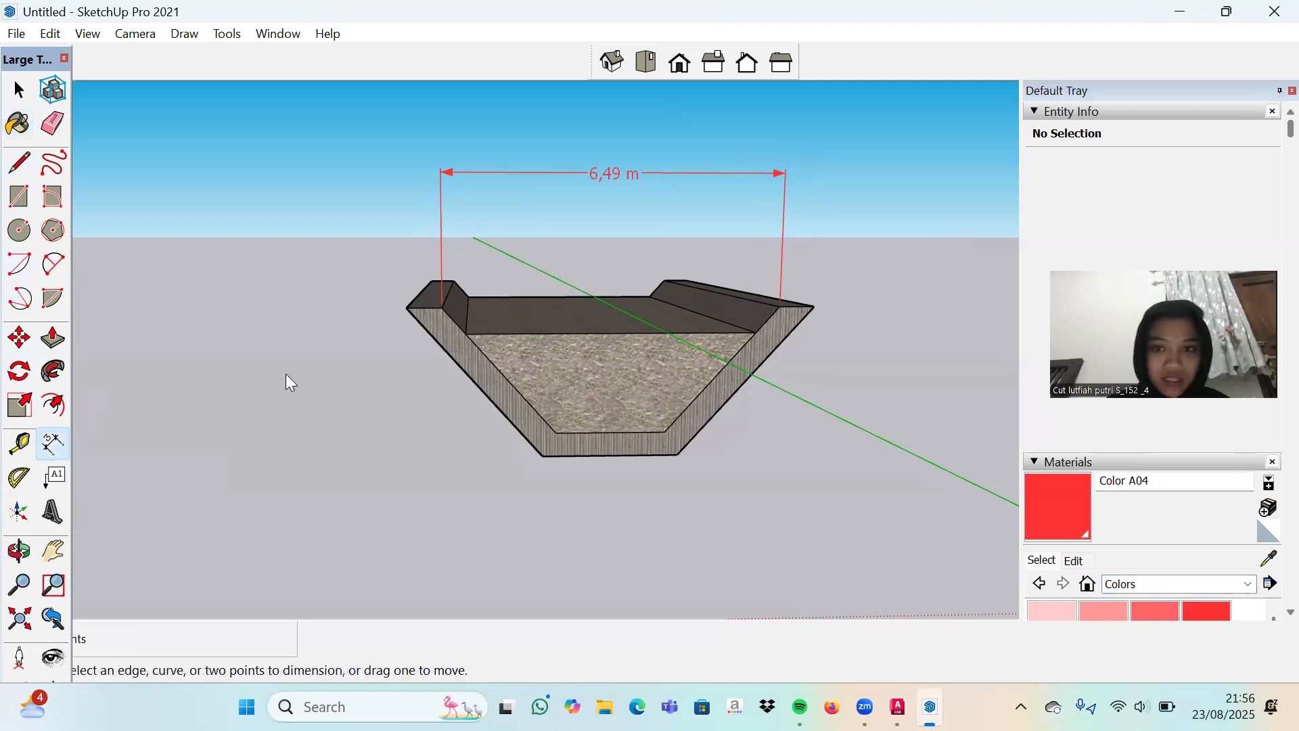
left_click(780, 306)
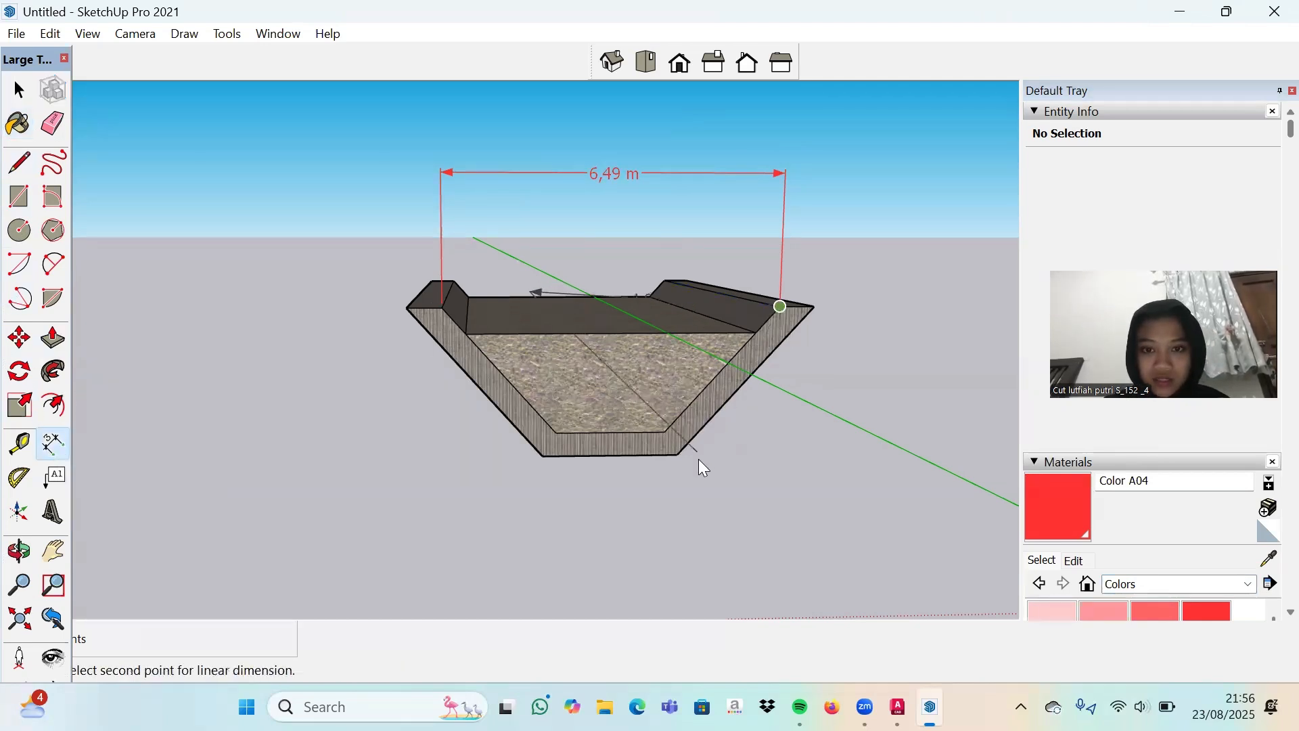
left_click(666, 438)
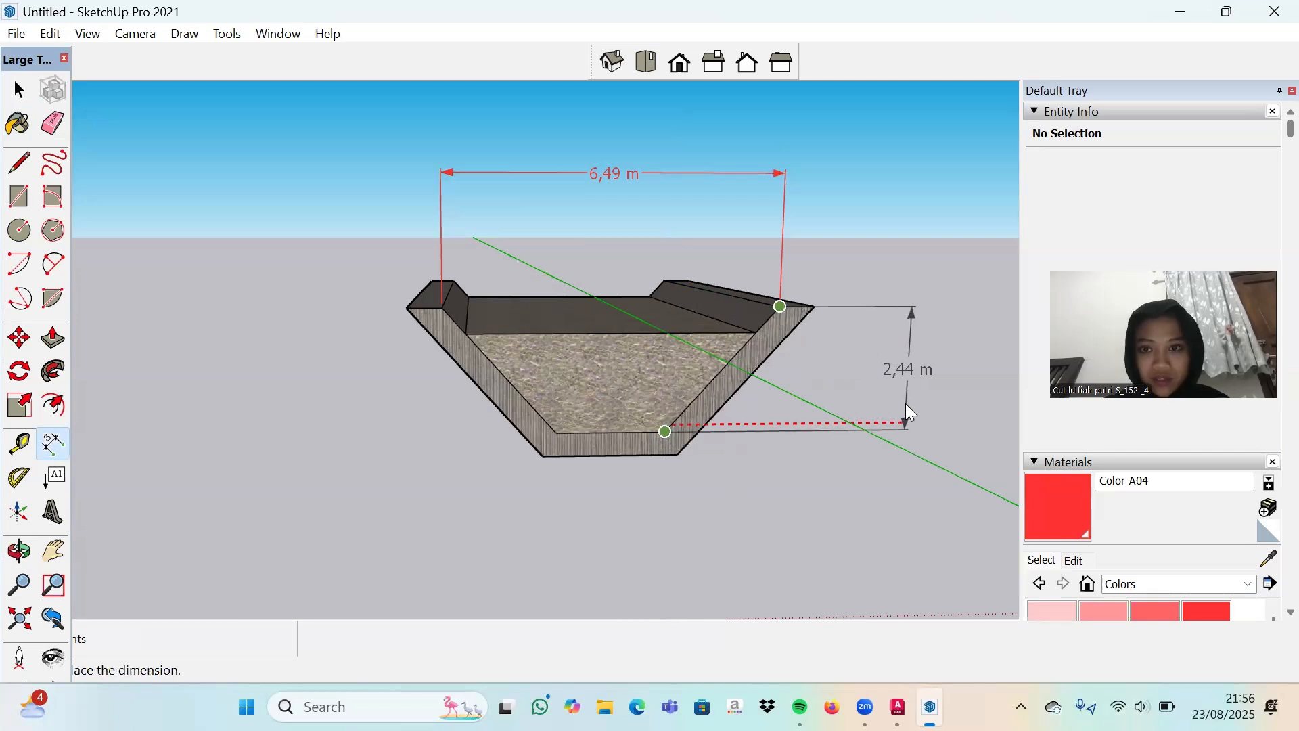
left_click(905, 404)
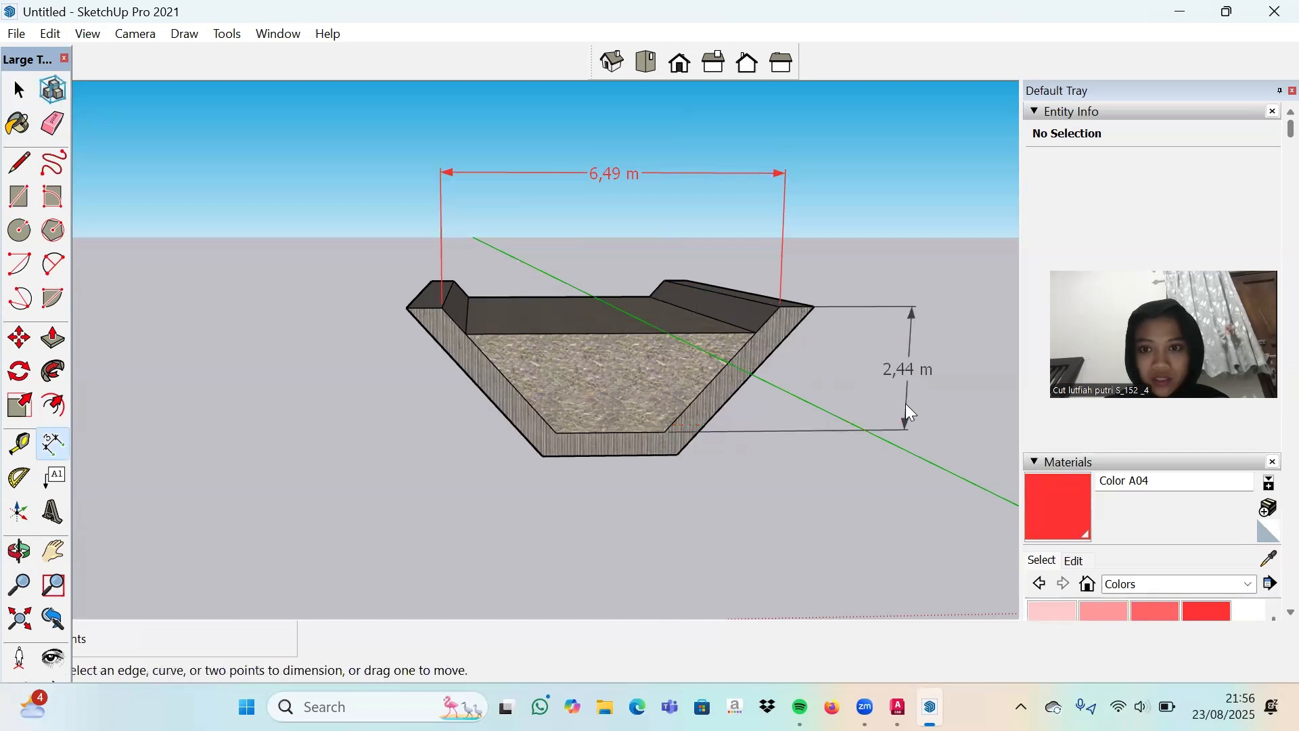
left_click(1055, 501)
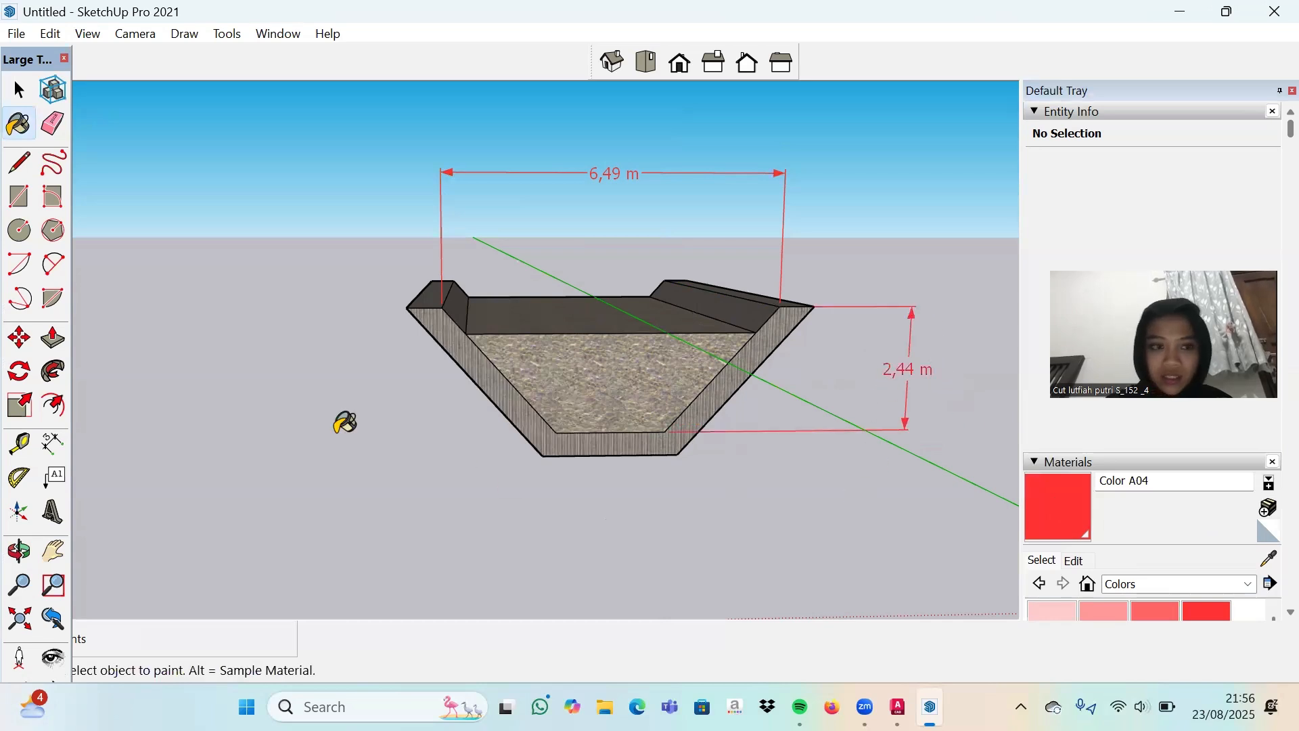
Dimension the channel's inner bottom width below the front face and colour the dimension with Color A04.
left_click(57, 451)
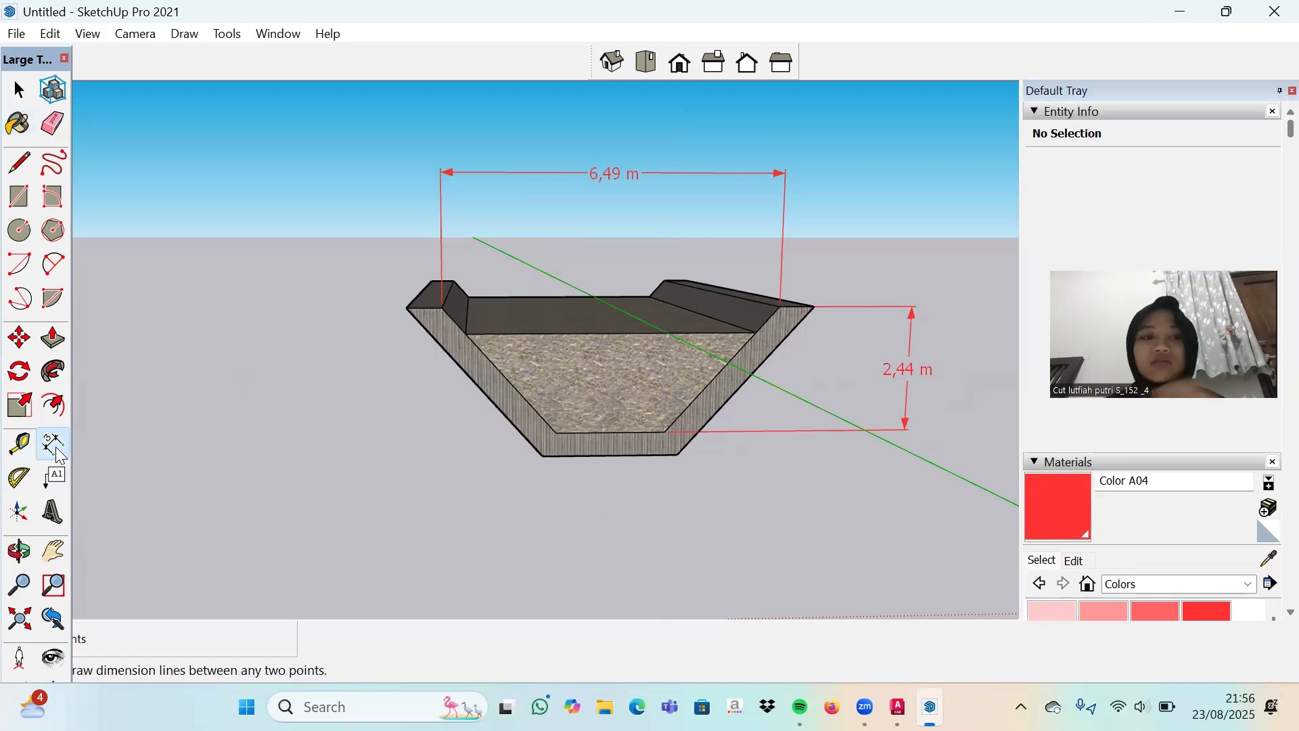
left_click(556, 432)
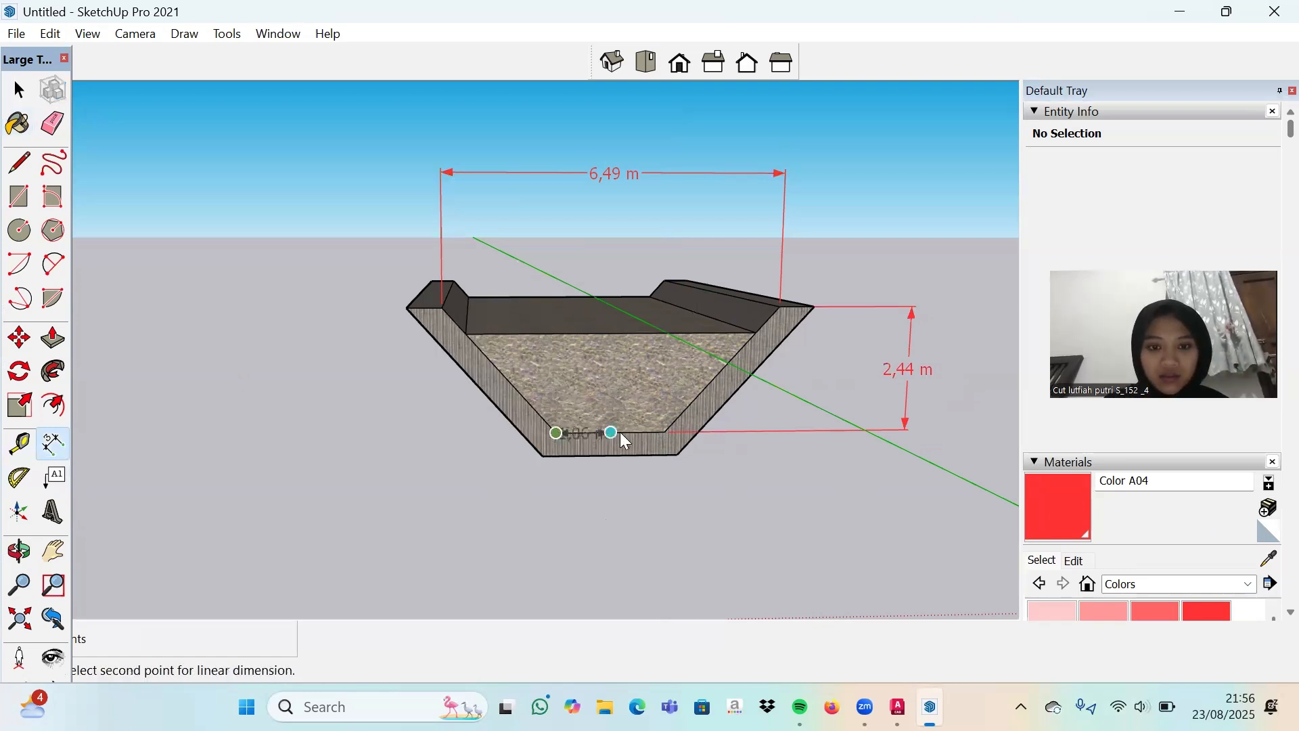
left_click(663, 433)
left_click(660, 539)
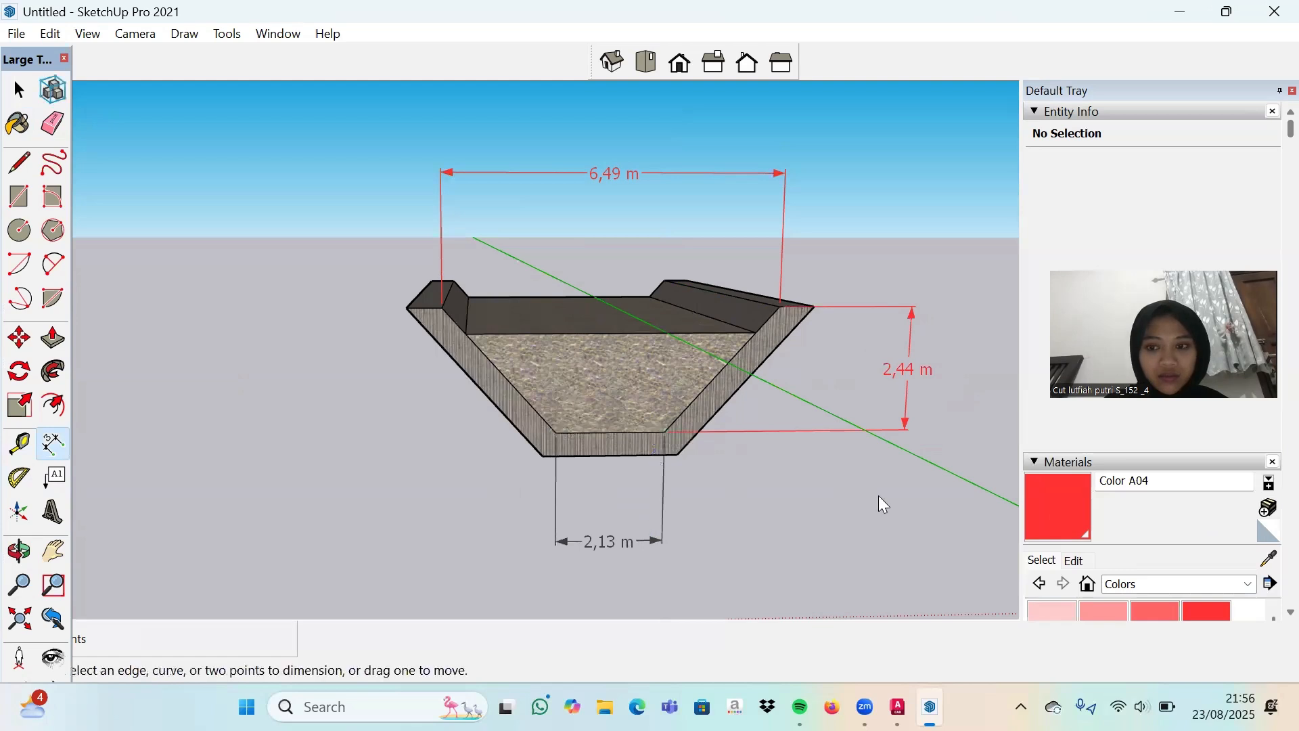
left_click(1047, 511)
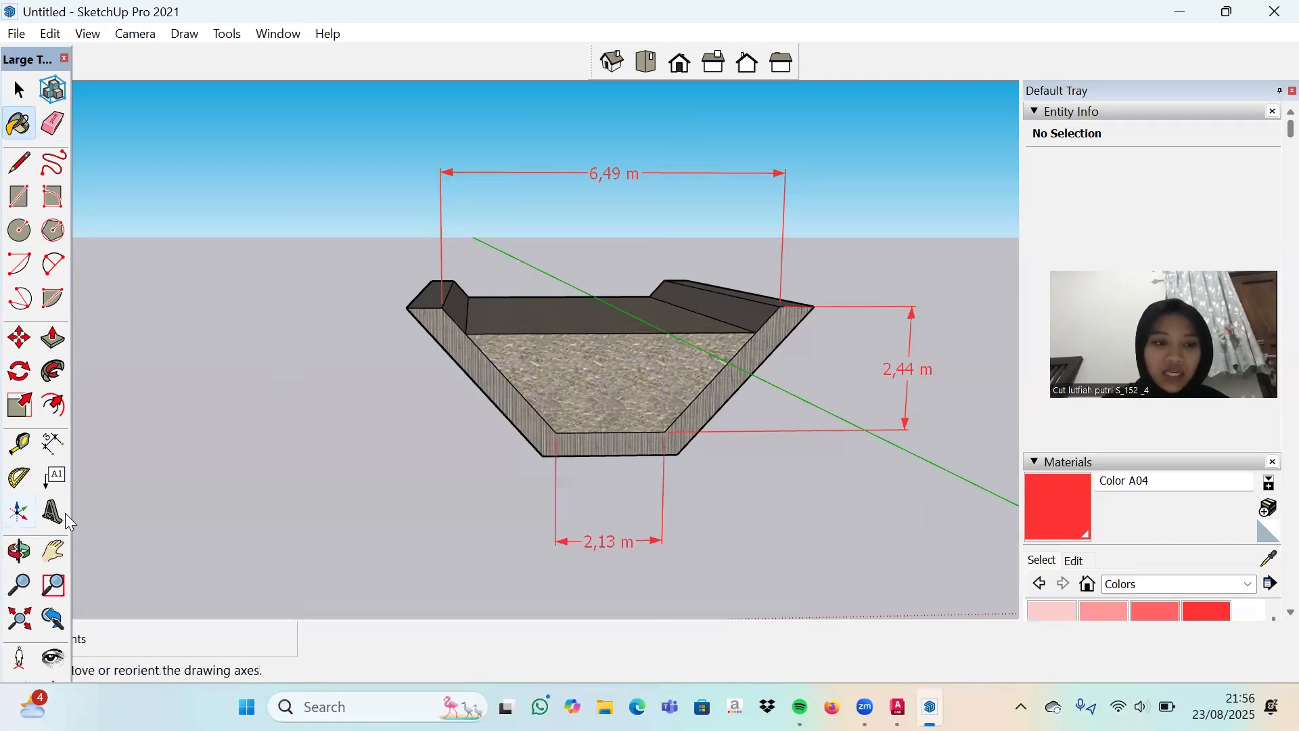
Export an angled view of the dimensioned channel as a 2D JPEG image named Untitled to the Downloads folder.
left_click(19, 552)
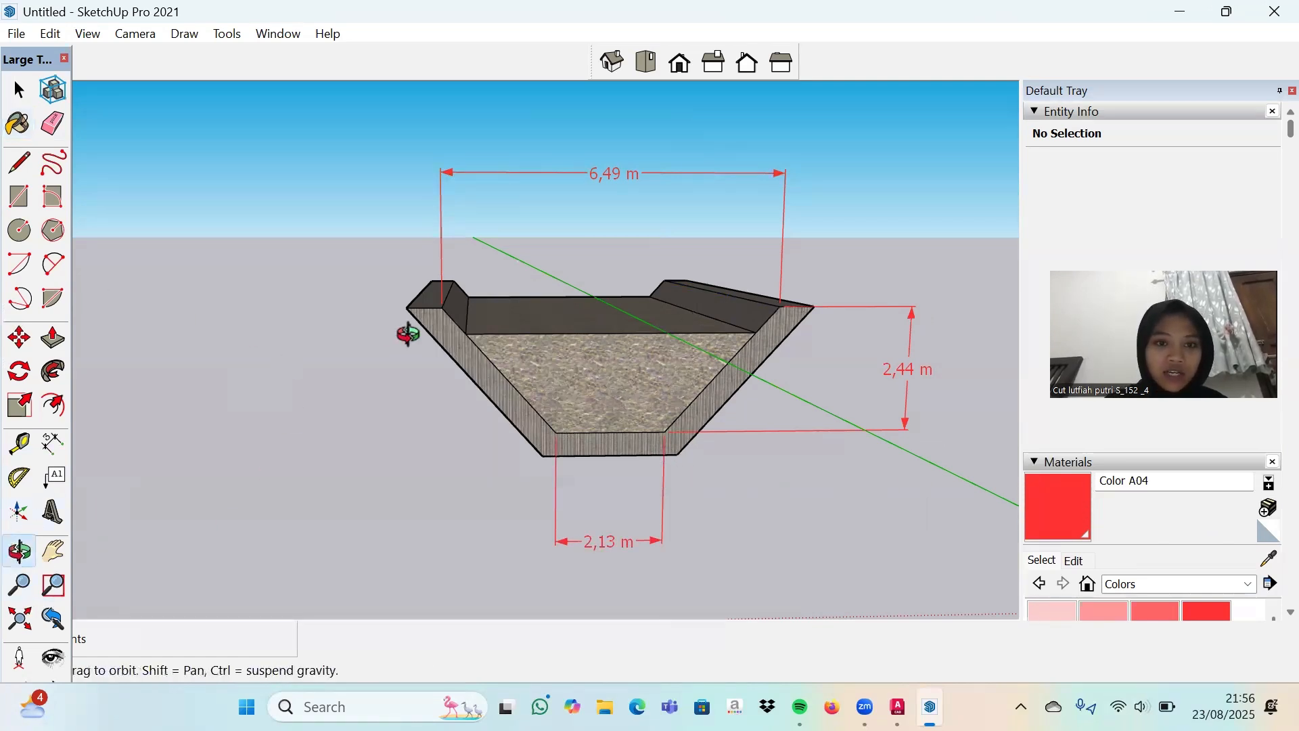
left_click_drag(408, 333, 887, 302)
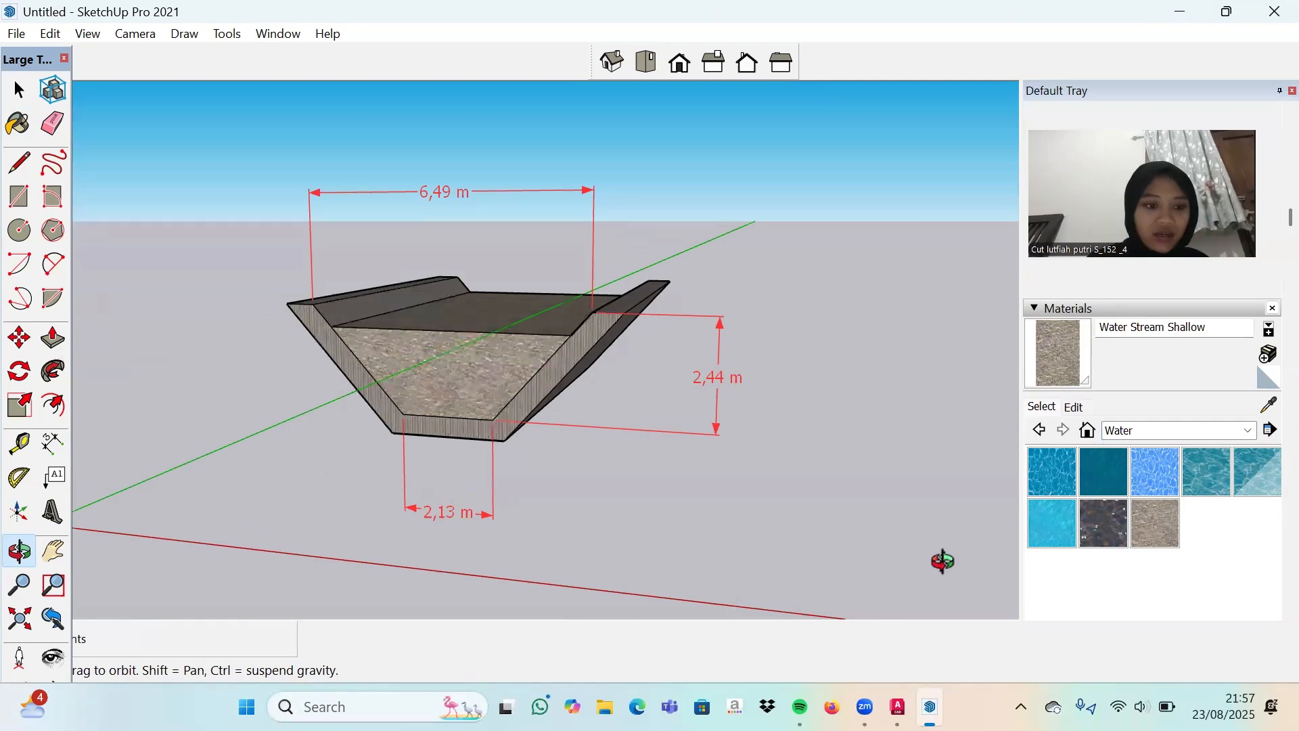
left_click(16, 34)
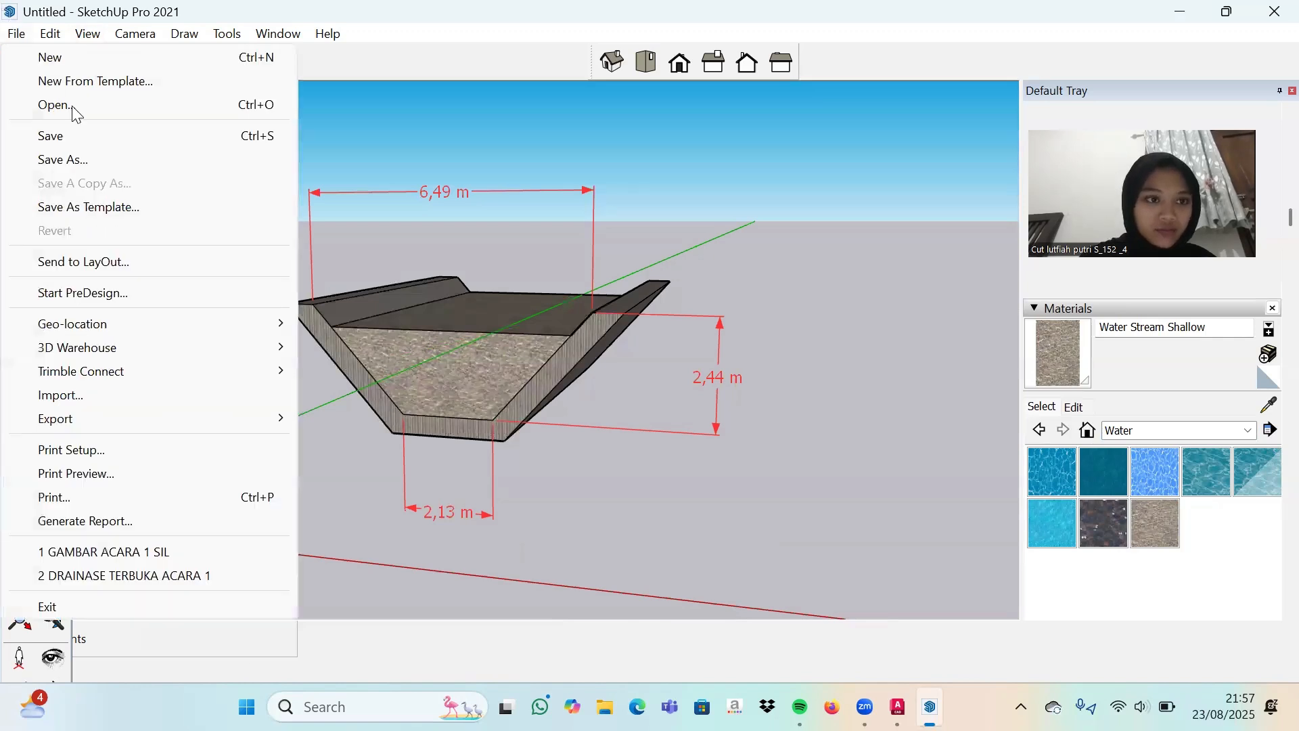
mouse_move(116, 423)
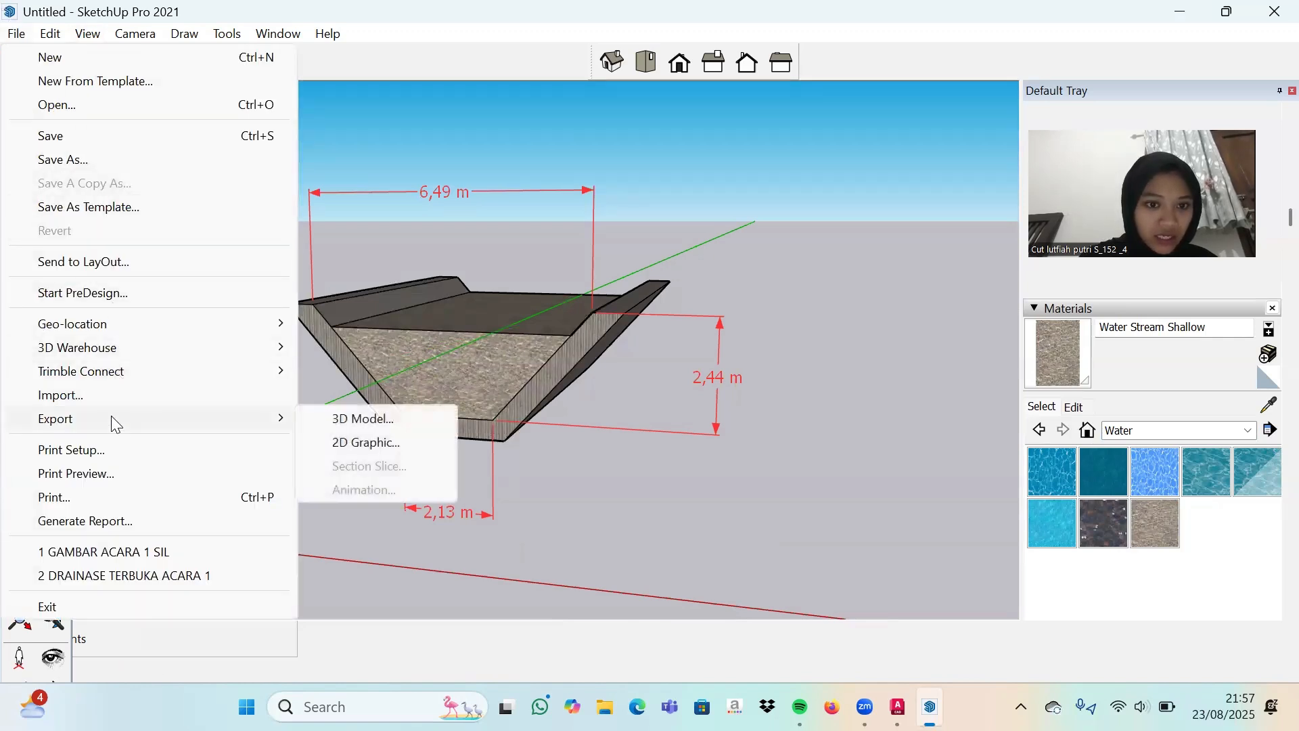
left_click(335, 445)
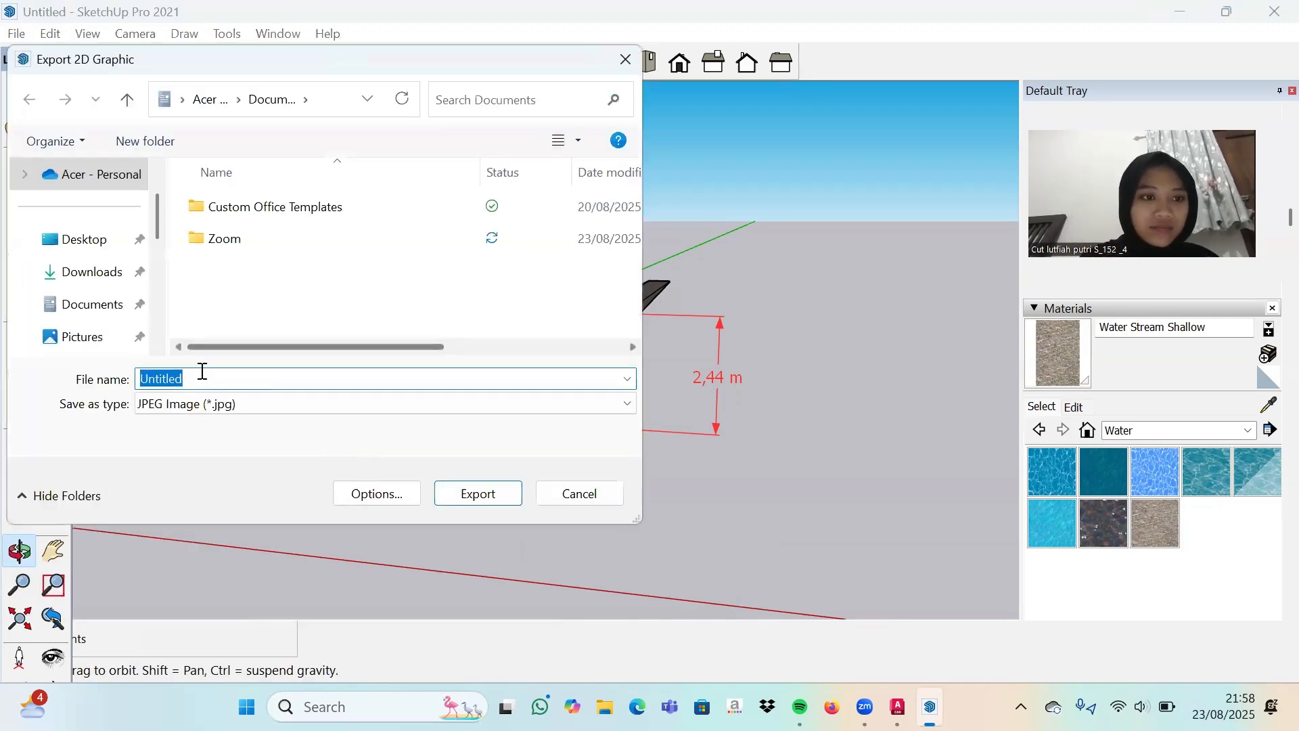
left_click(89, 284)
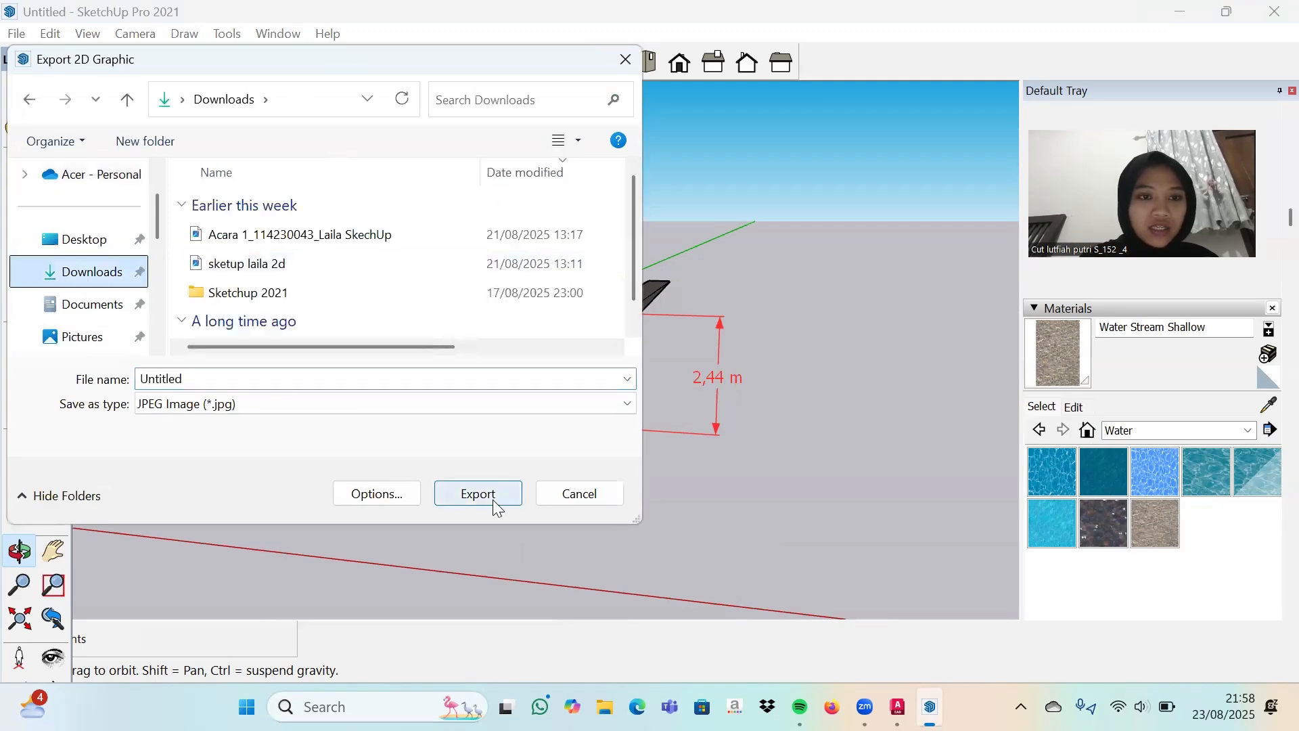
left_click(495, 507)
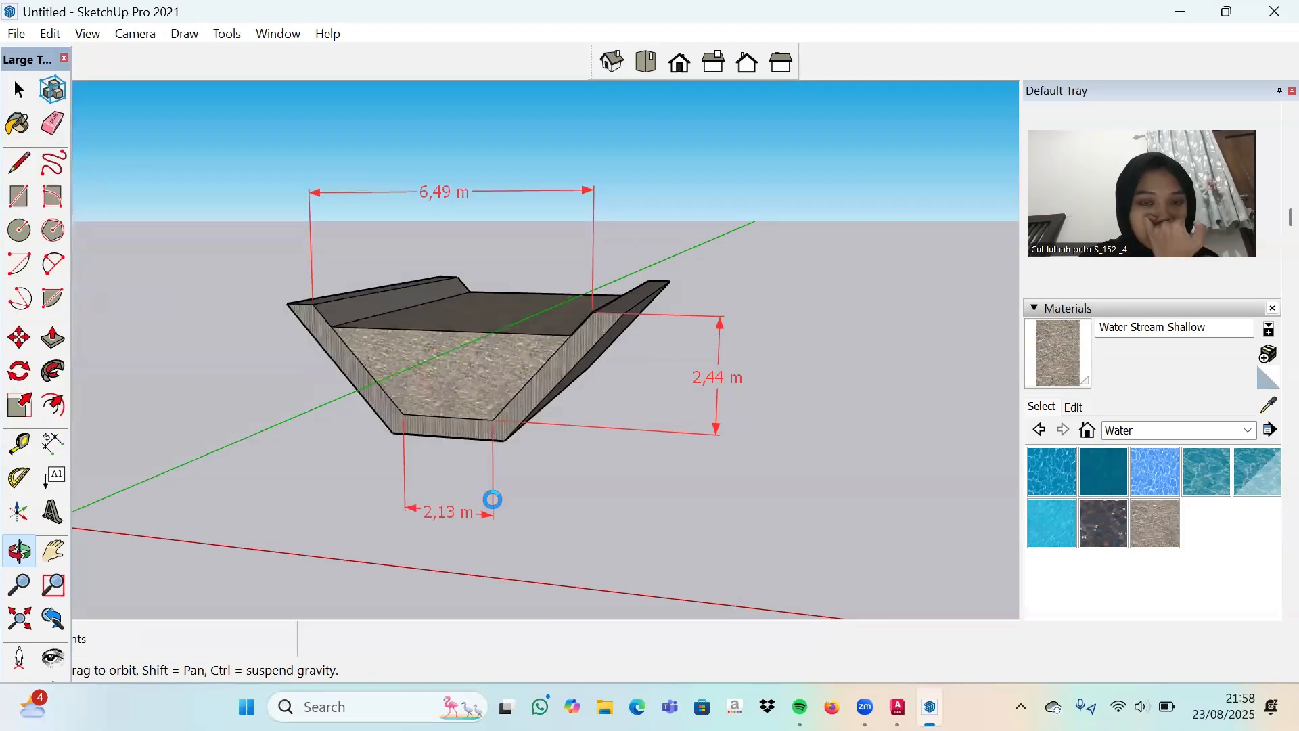